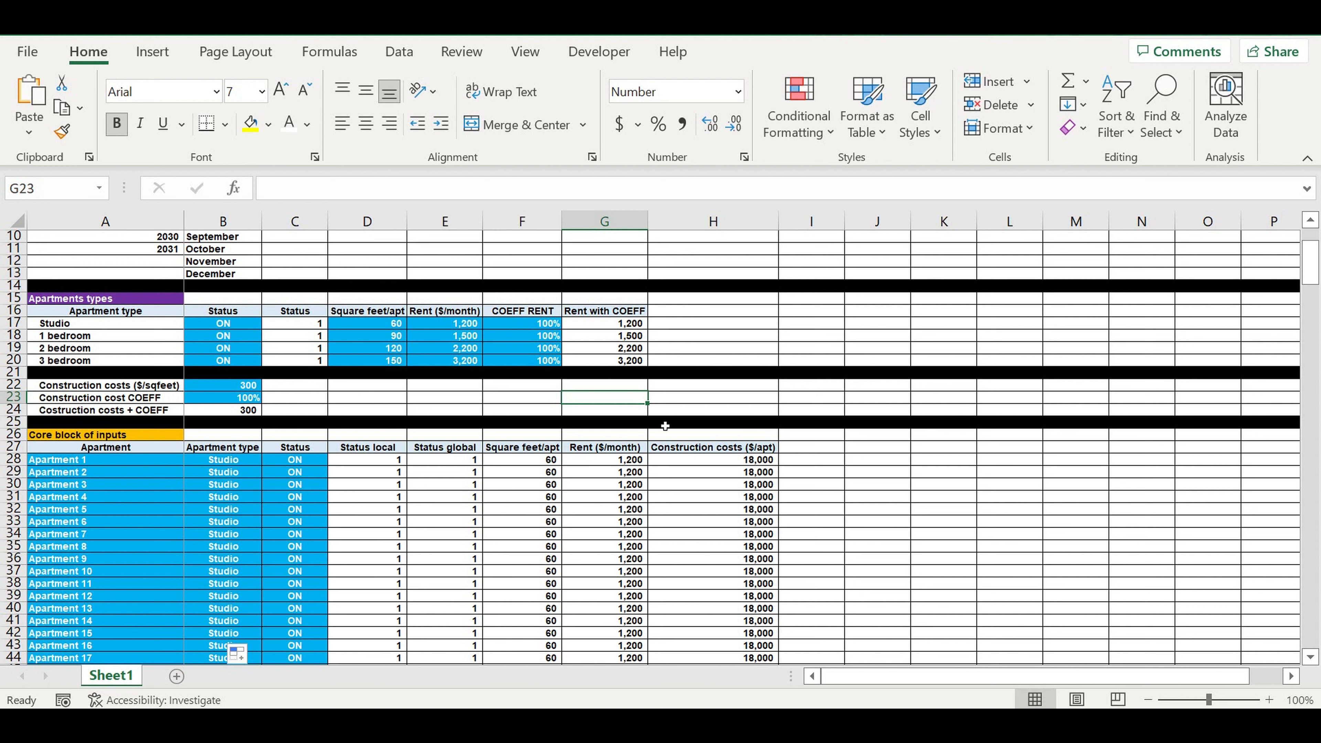
- Copy the Construction costs ($/apt) header across I27:K27 and retitle I27 as "1 tenant"
left_click(754, 449)
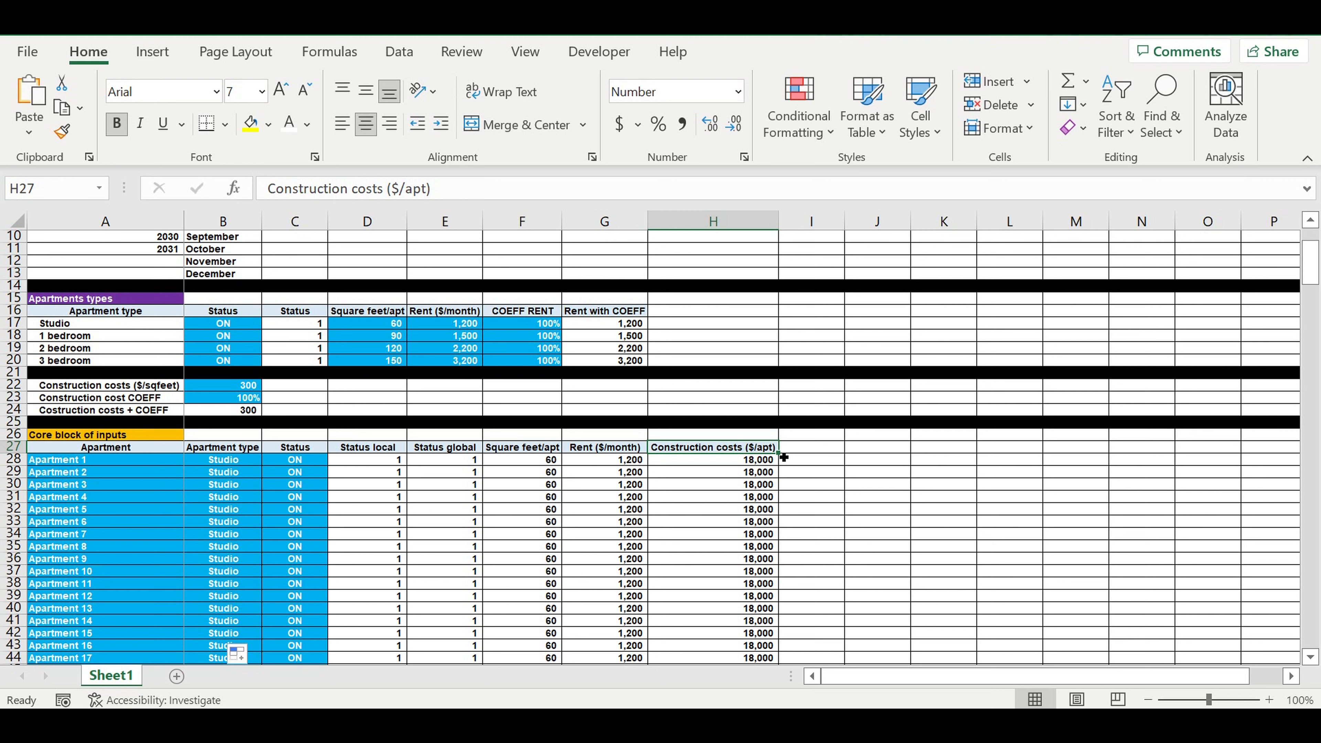
left_click_drag(778, 454, 973, 457)
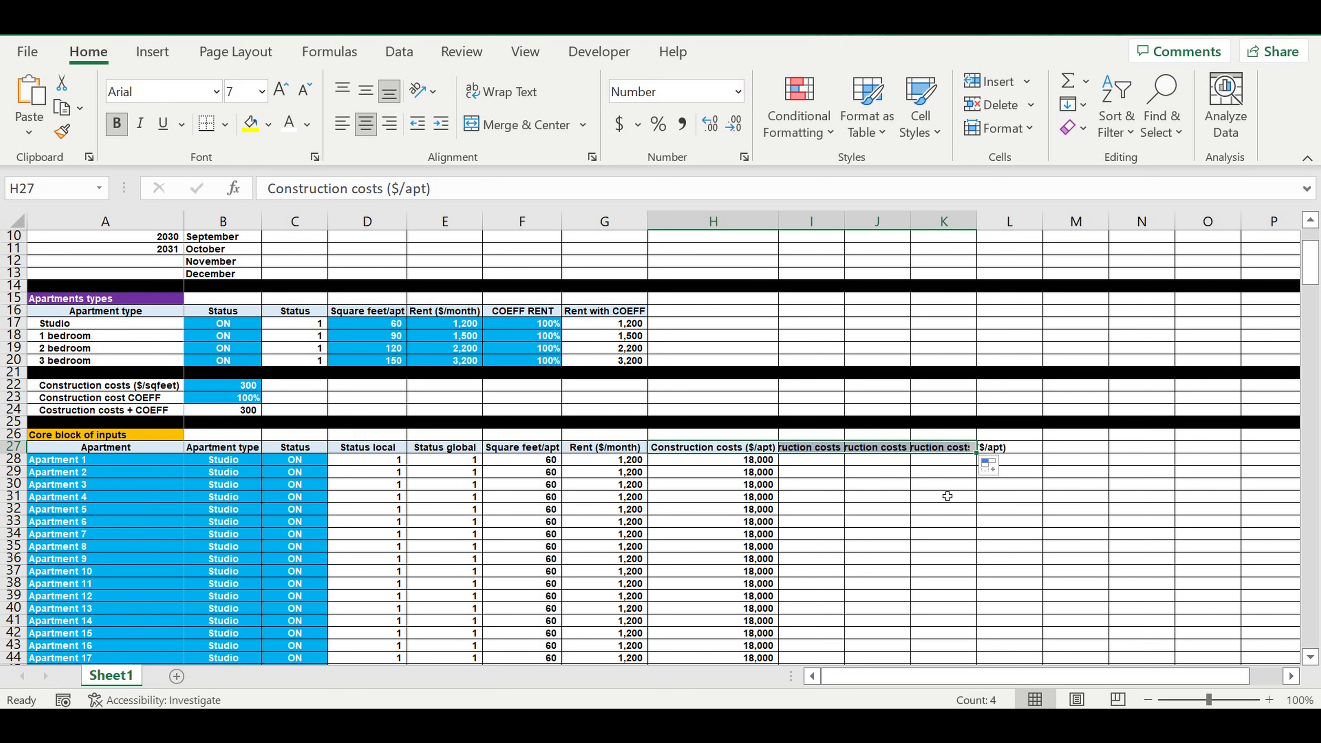
left_click(809, 453)
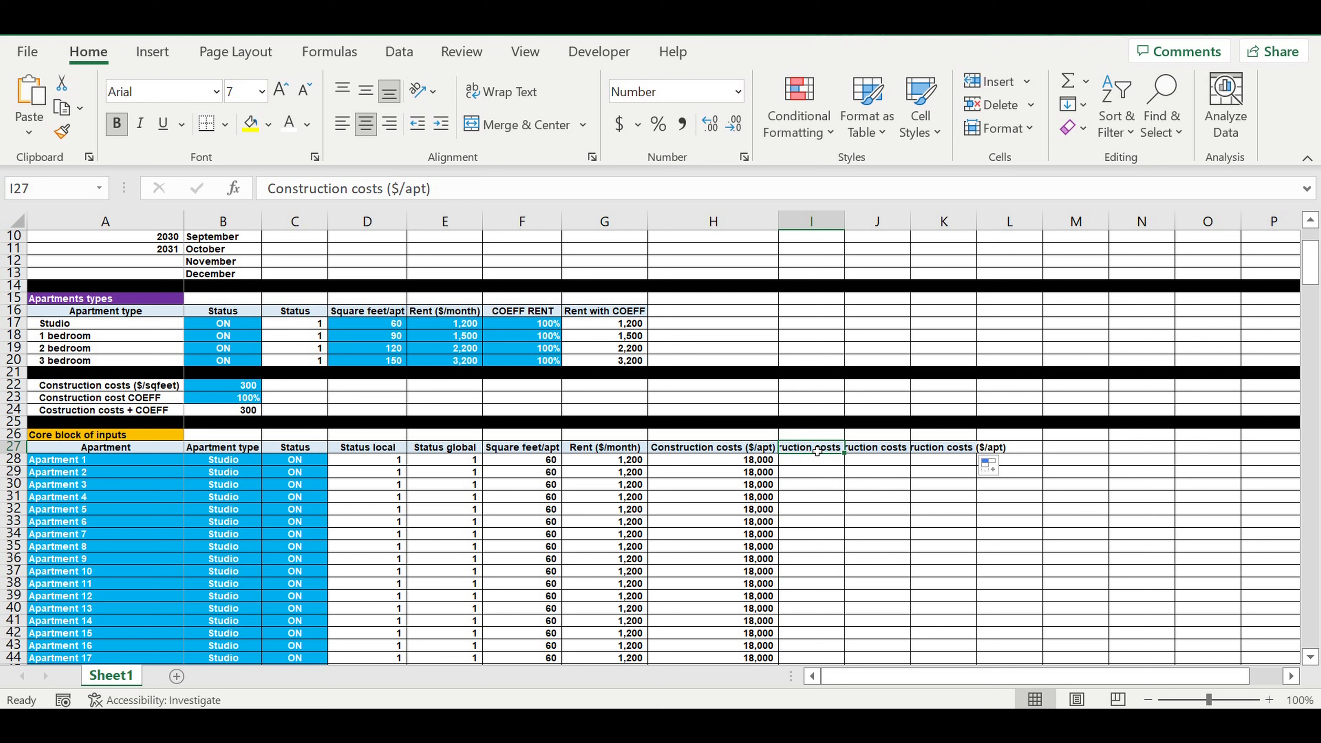
type("1 tenant")
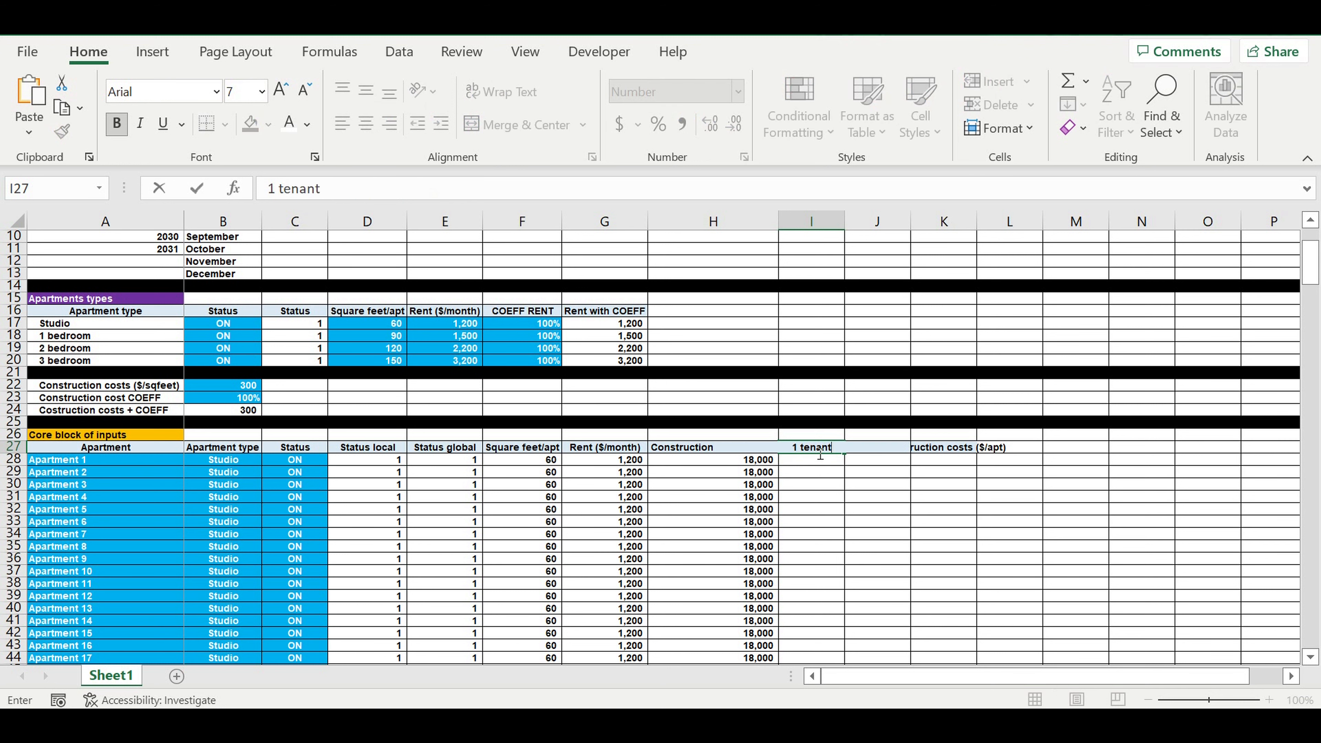
left_click(873, 499)
left_click(820, 452)
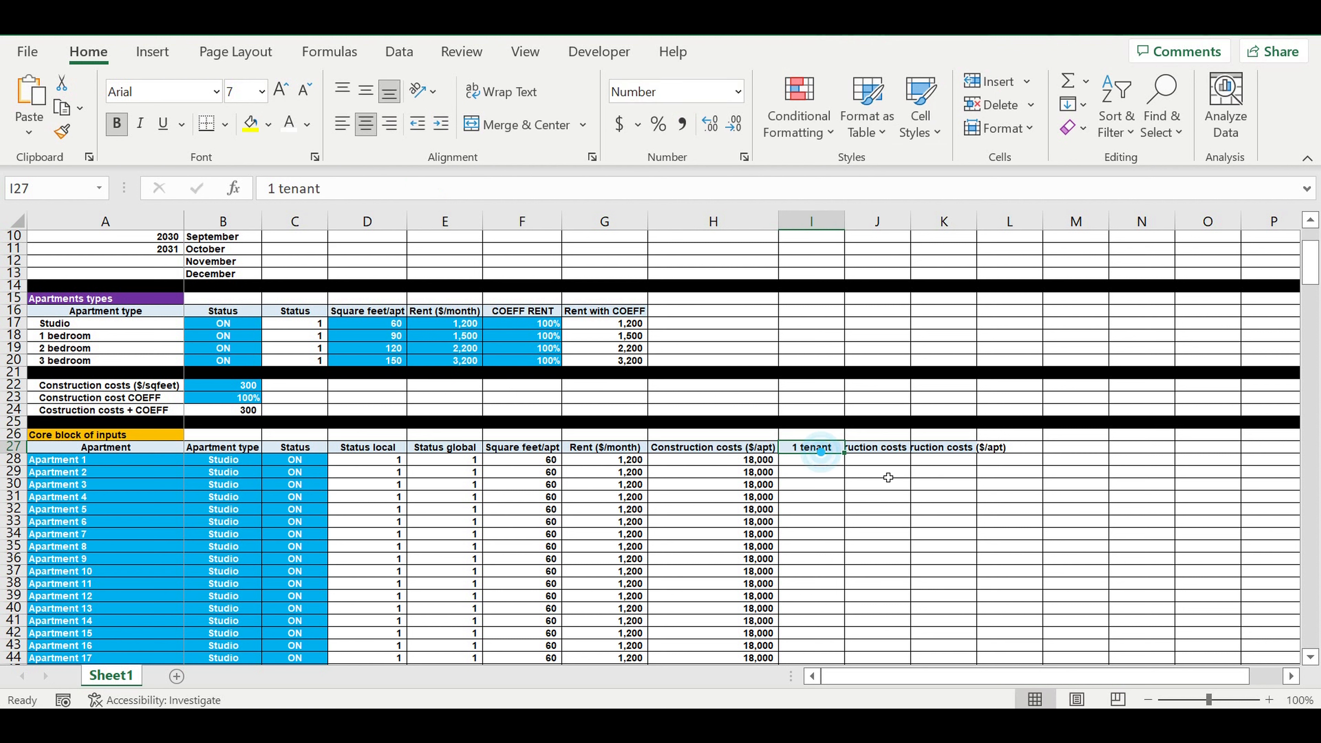
- Enter 4 in I28 for Apartment 1 and give the cell the blue input fill
left_click(812, 460)
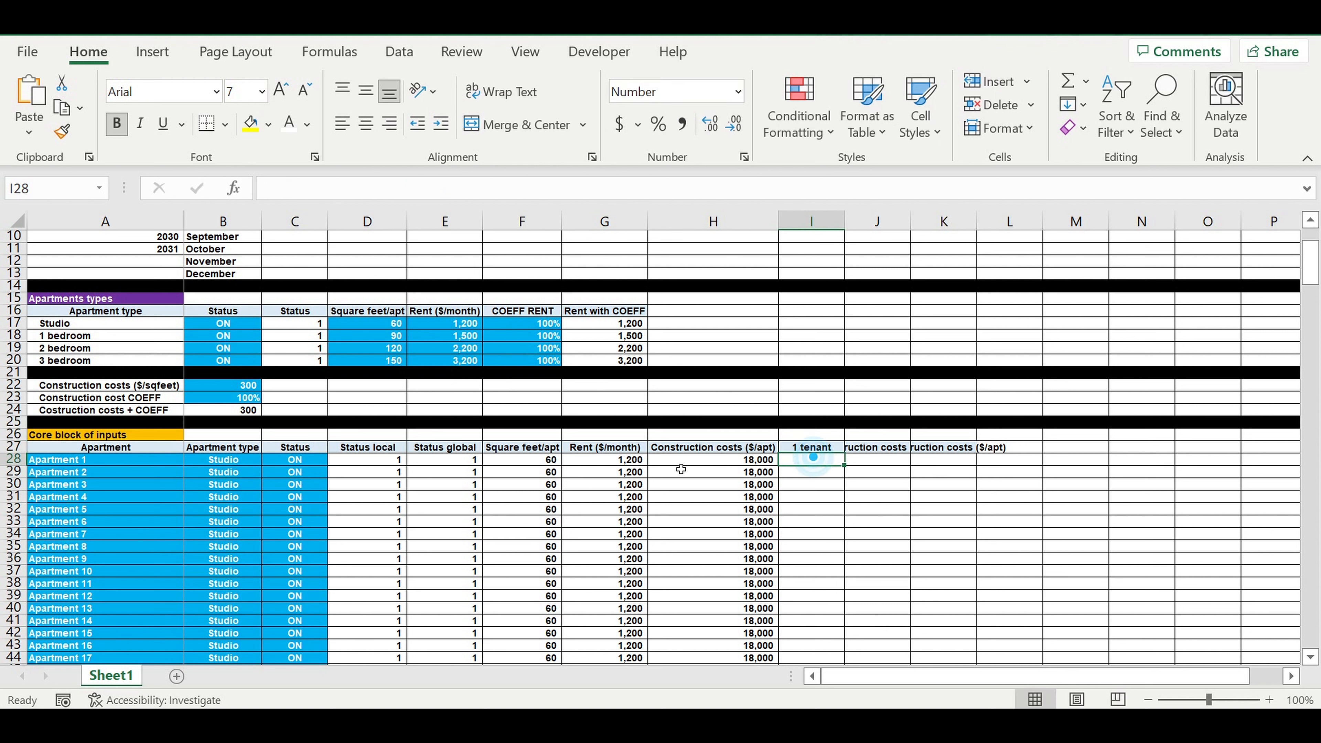
left_click(78, 463)
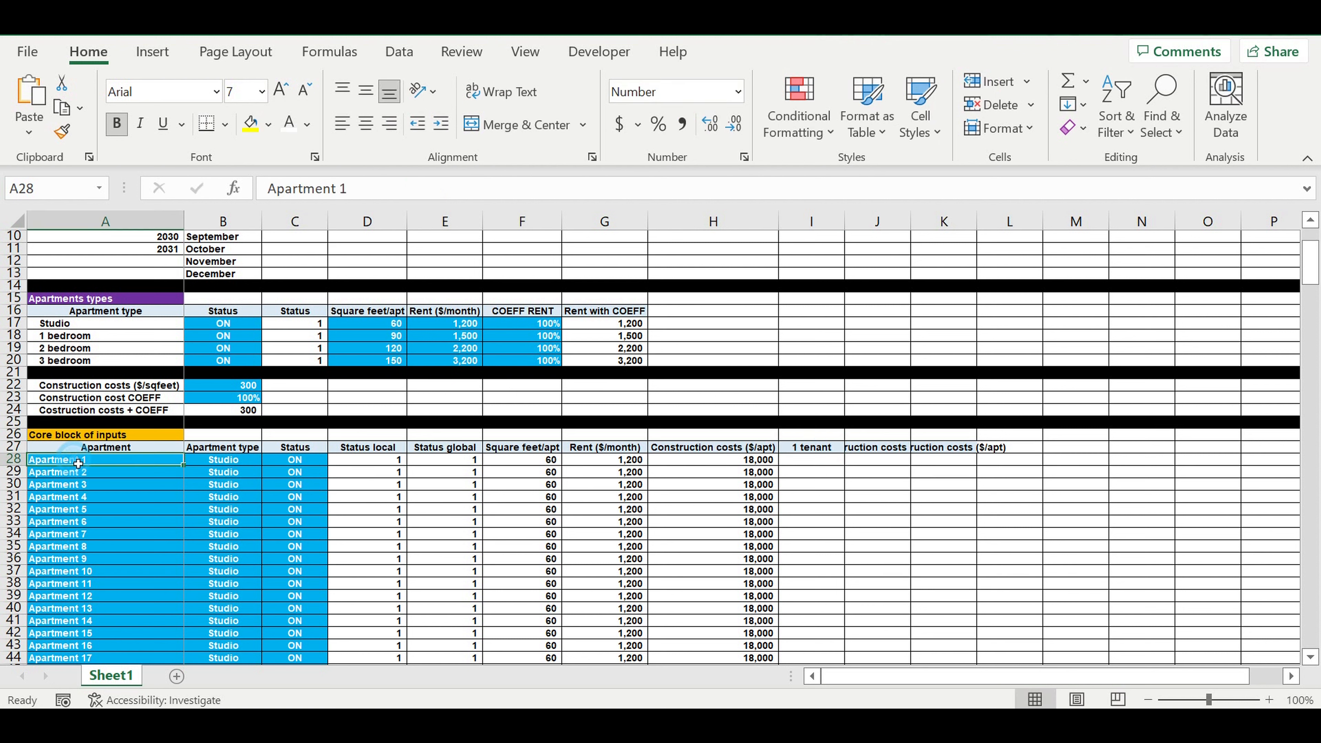
left_click(827, 463)
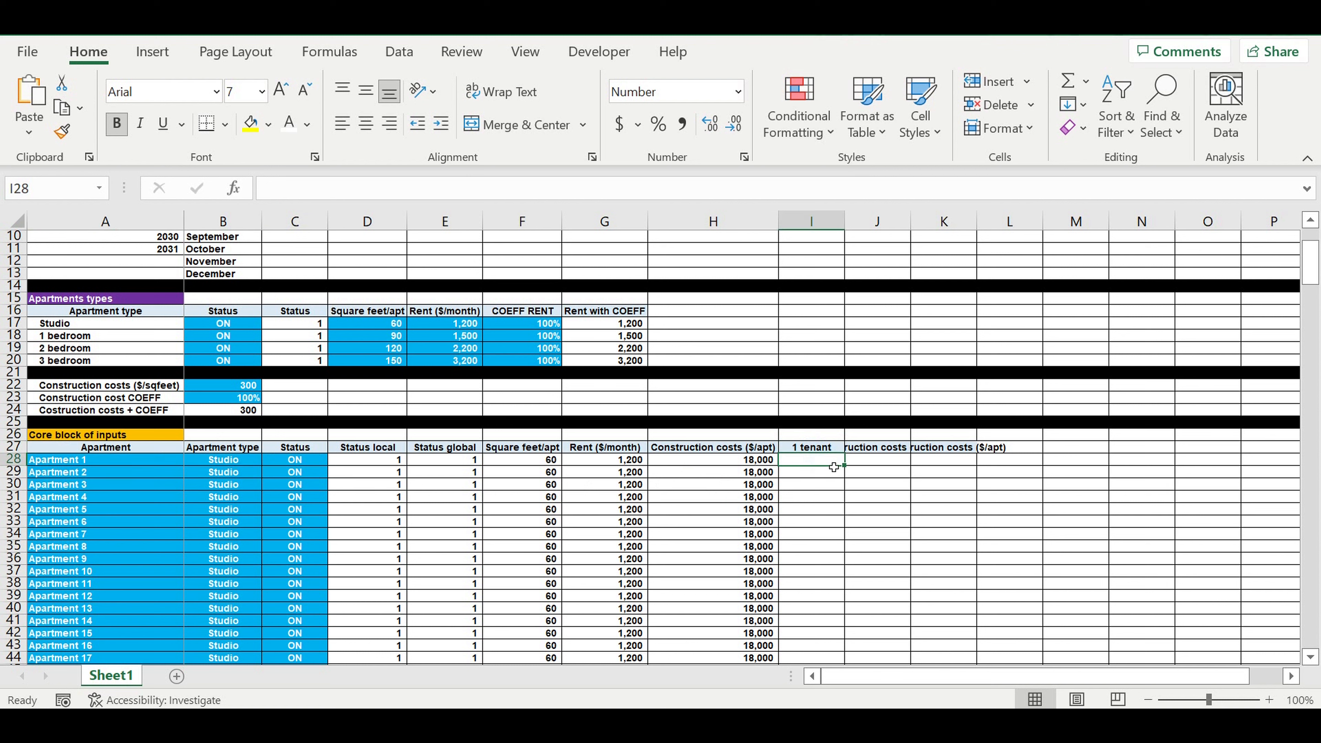
type("4")
key("Return")
left_click(812, 460)
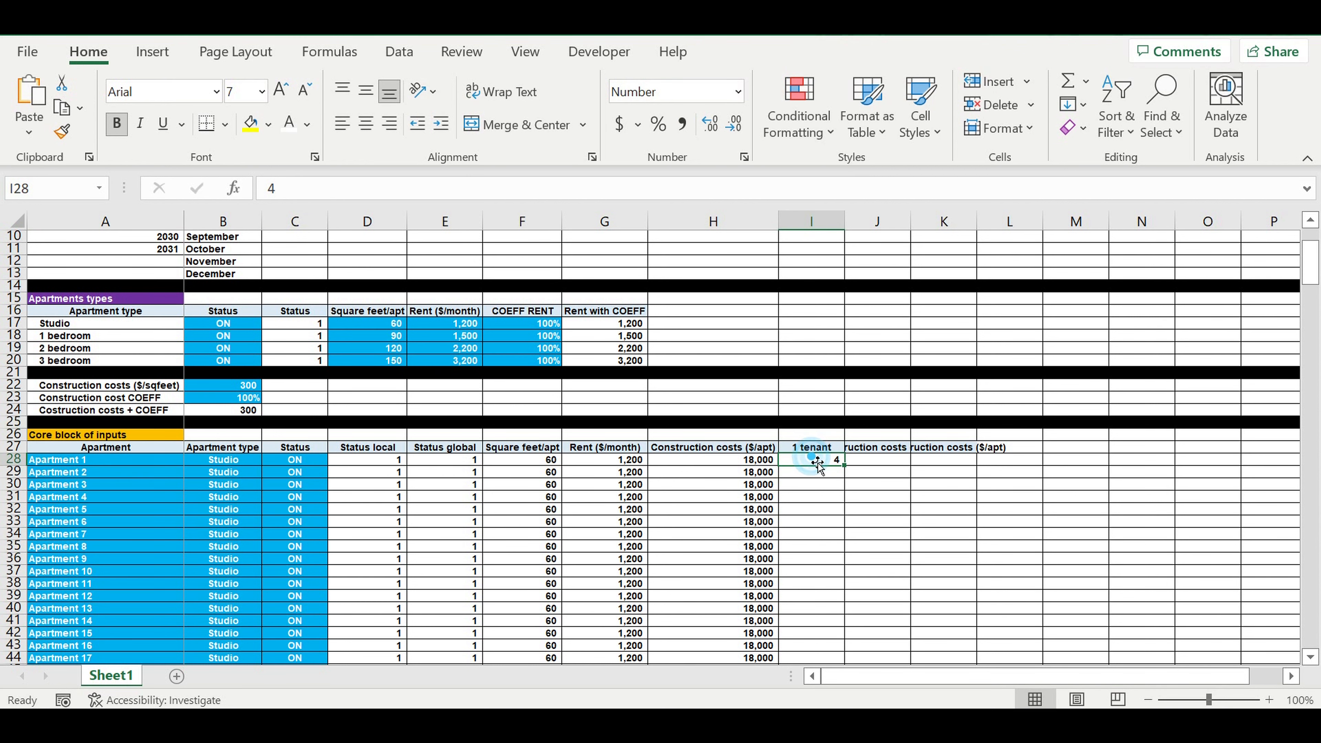
left_click(268, 124)
left_click(358, 318)
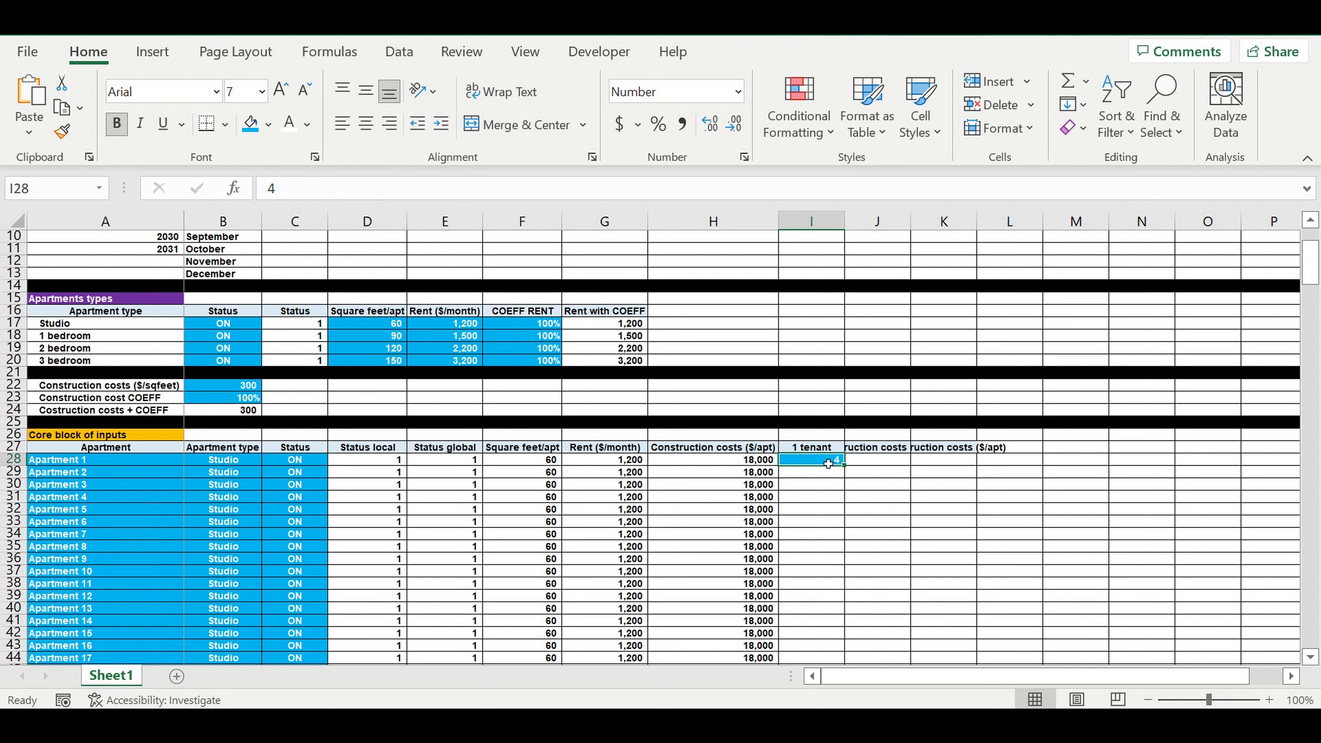
- Extend the header in I27 to read "1 tenant (month of operating activity)"
left_click(105, 466)
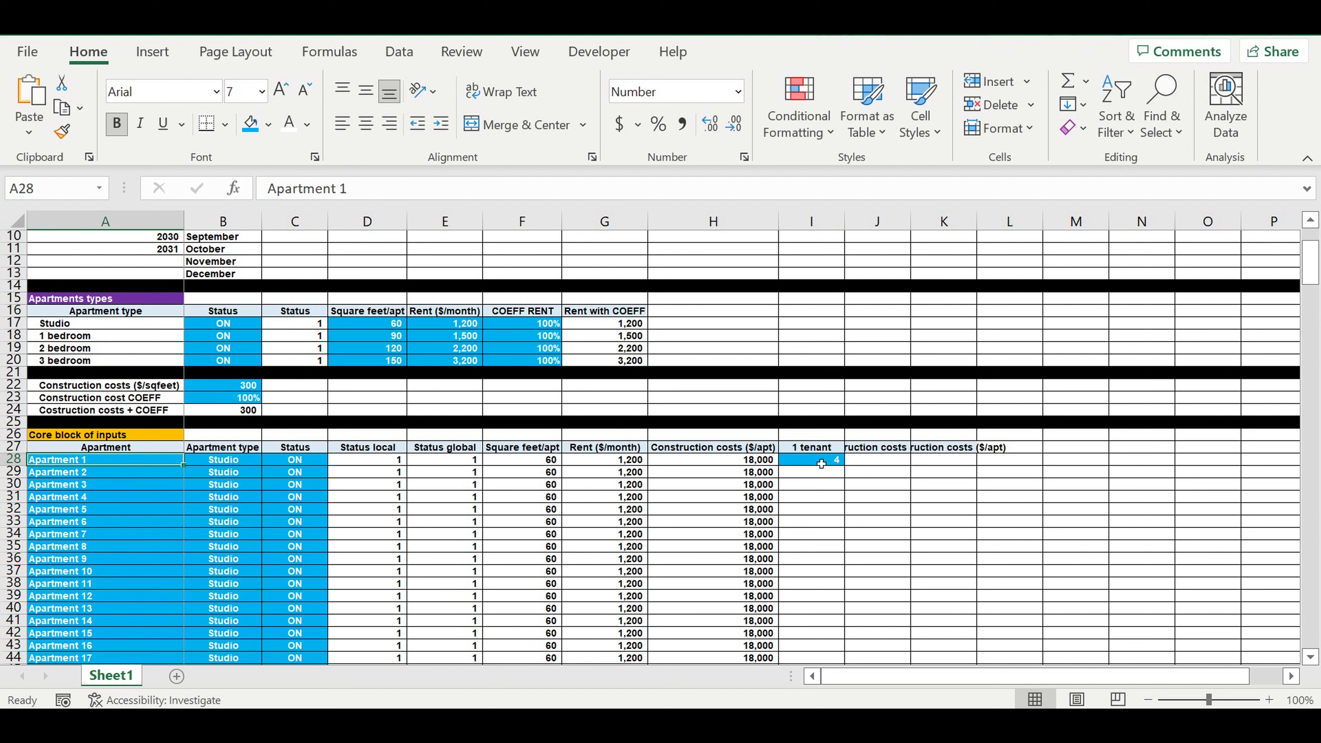
left_click(888, 468)
left_click(812, 446)
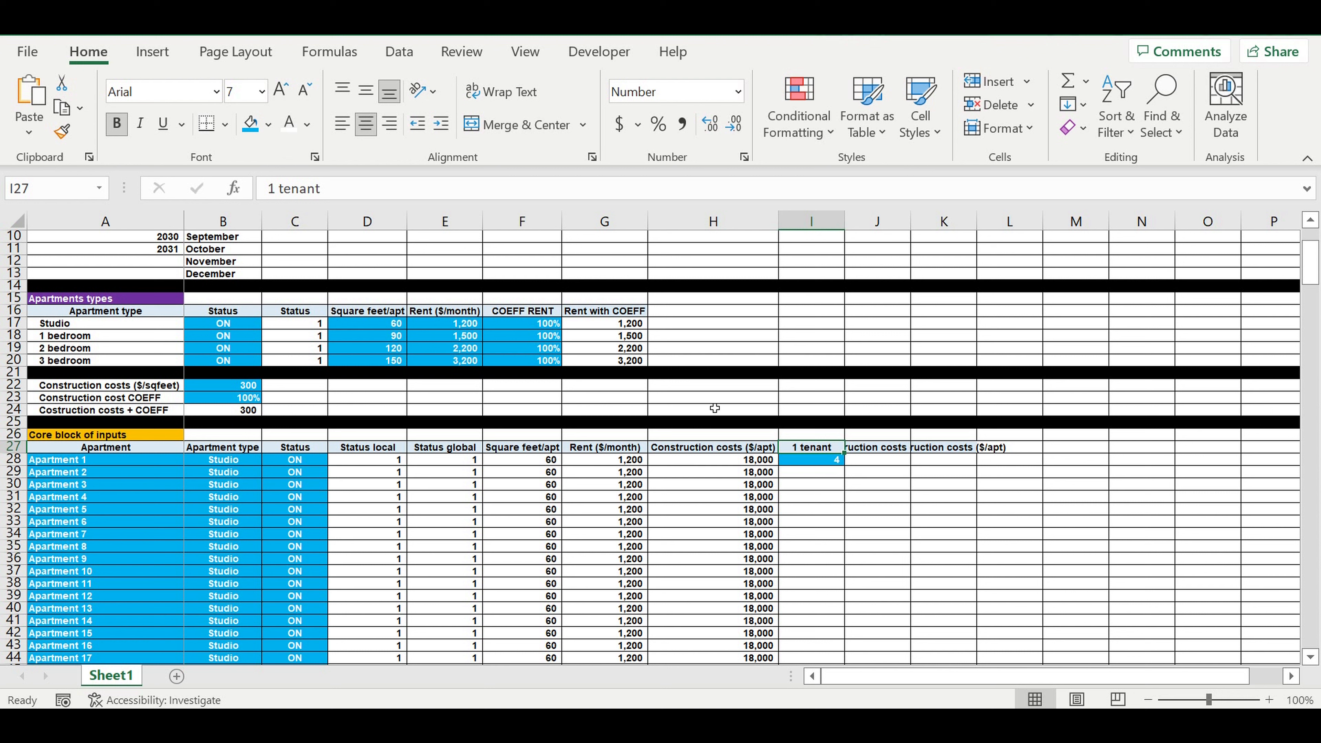
left_click(365, 188)
type("(month of ")
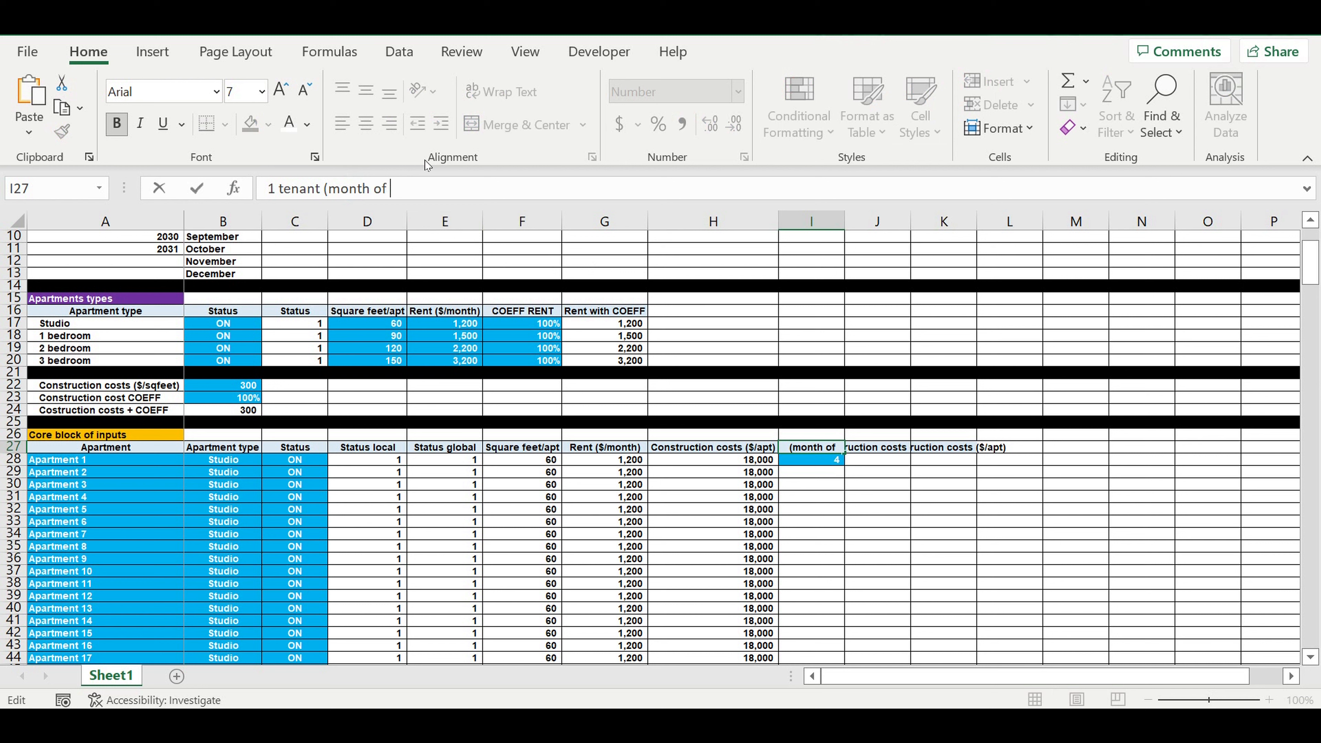
type("operating acti")
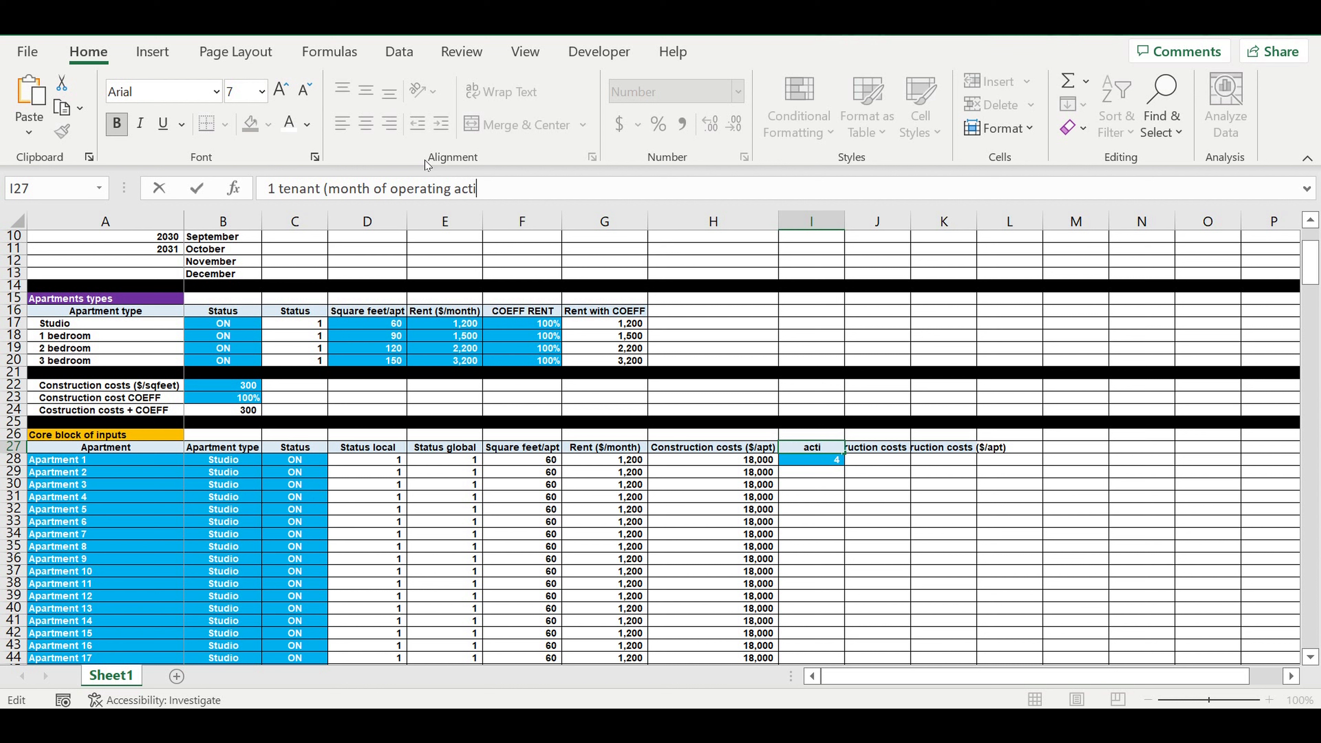
type("vity)")
key("Return")
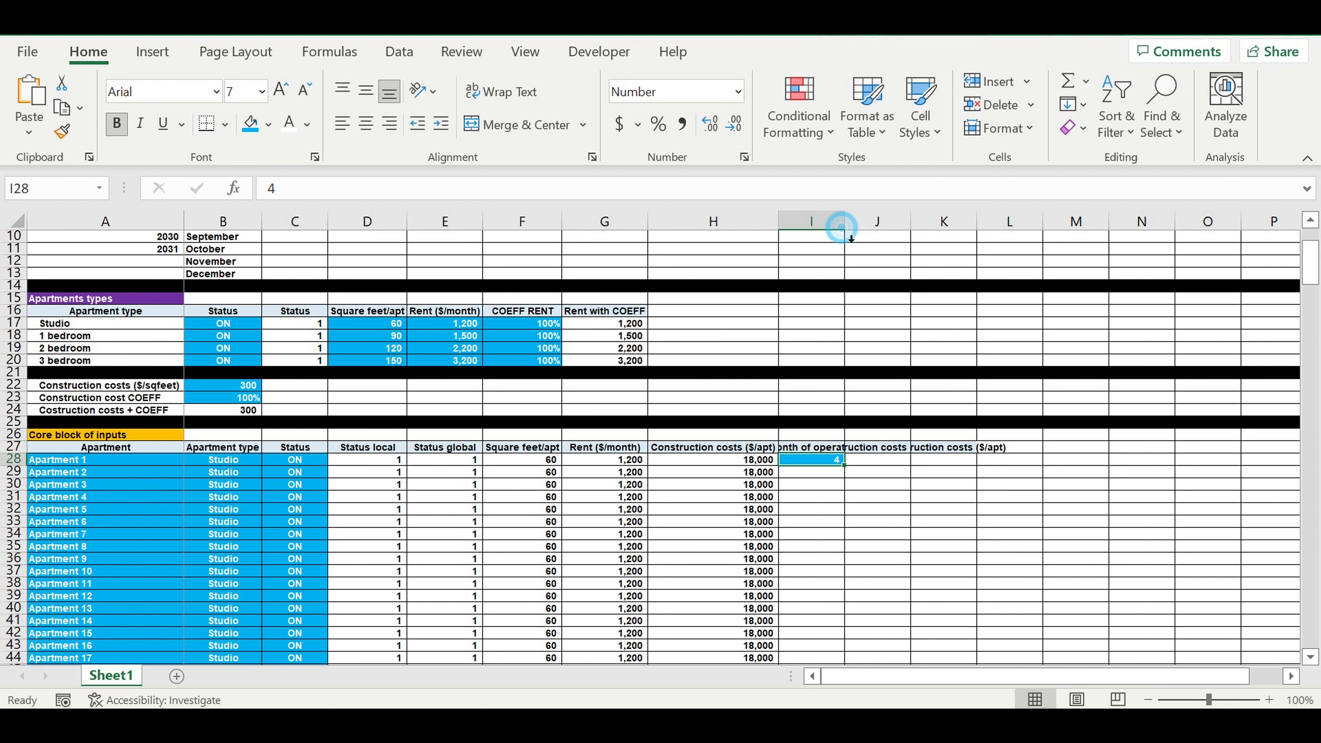
- Widen column I moderately, keeping it narrower than the full text of its header
double_click(845, 223)
left_click(892, 512)
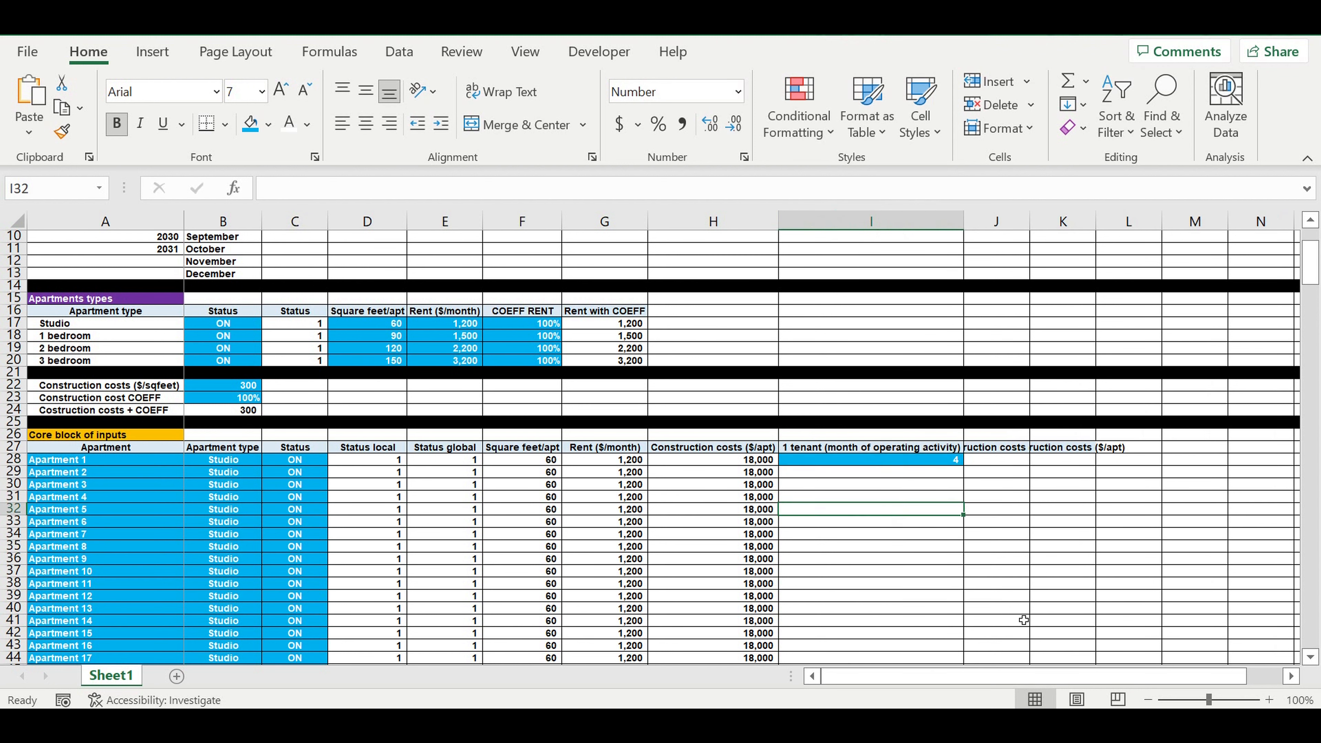
left_click_drag(963, 225, 874, 241)
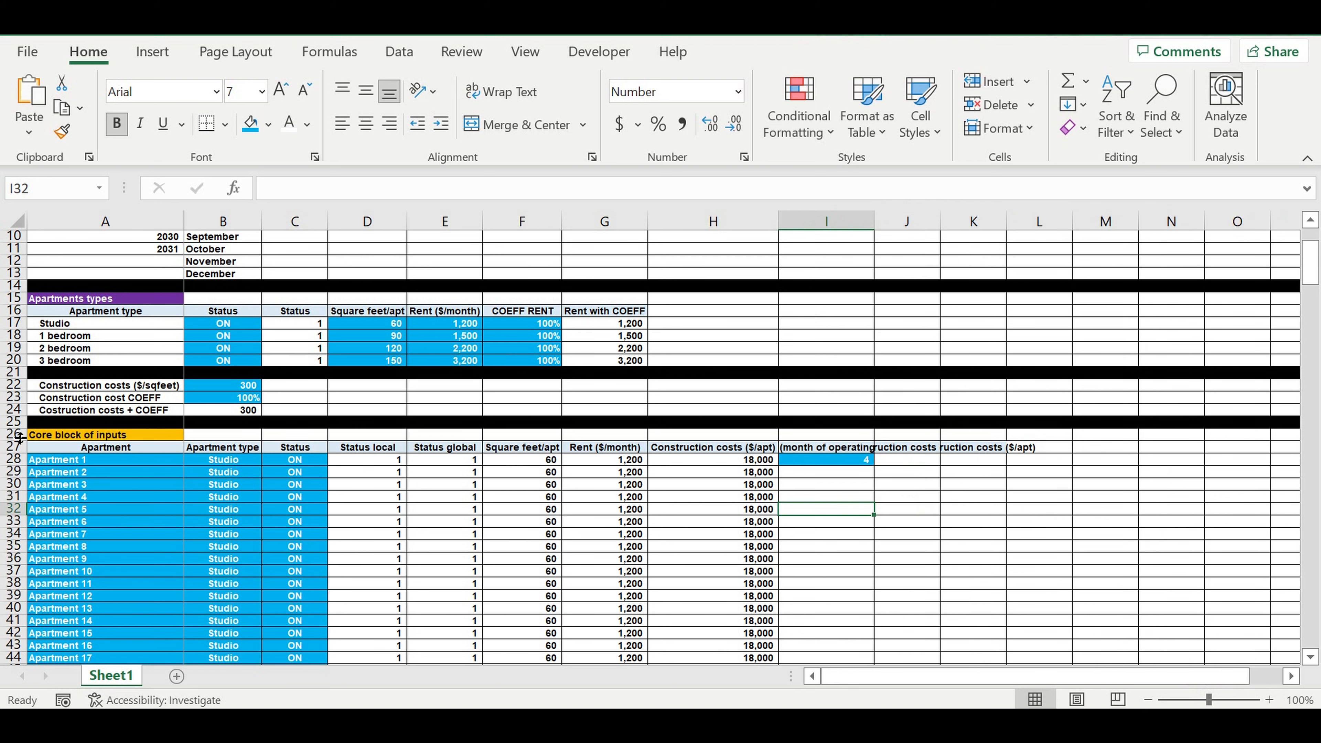
- Format header row 27 with centered horizontal and vertical alignment and wrapped text
left_click(14, 451)
right_click(14, 450)
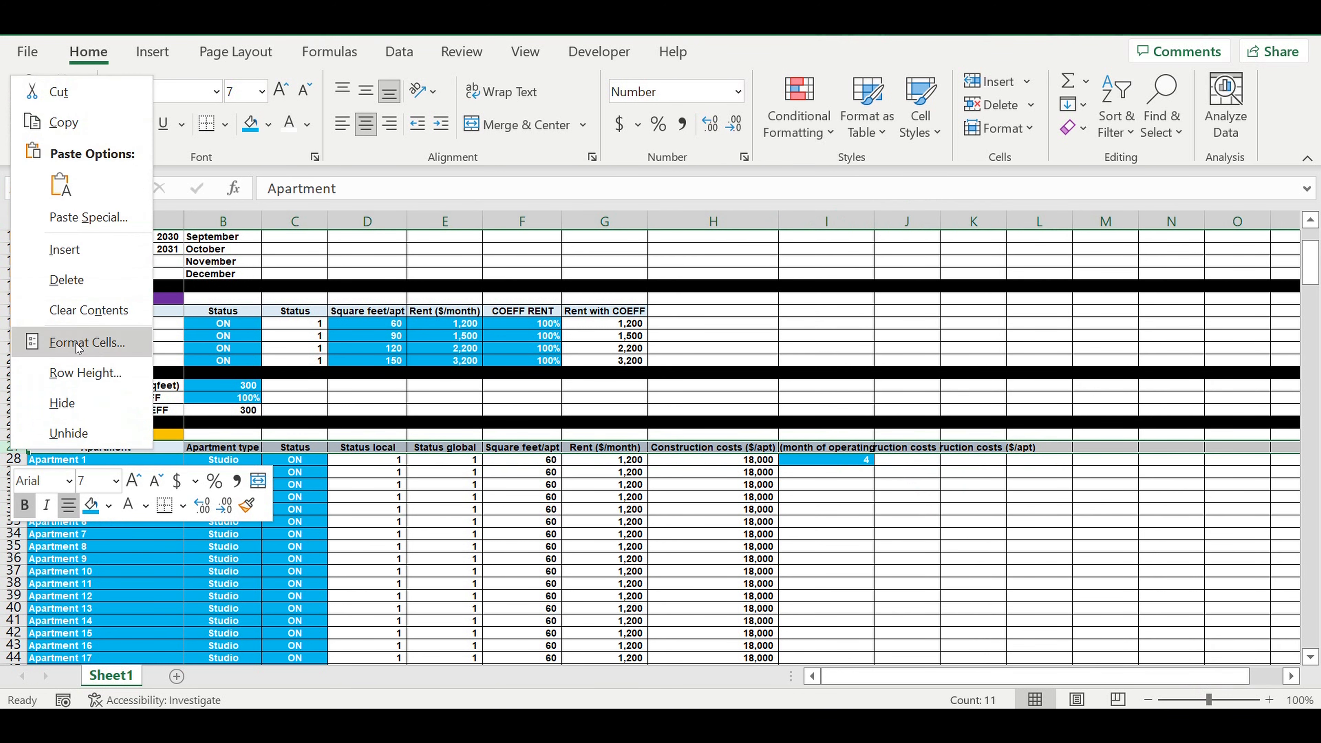
key("Escape")
key("ctrl+1")
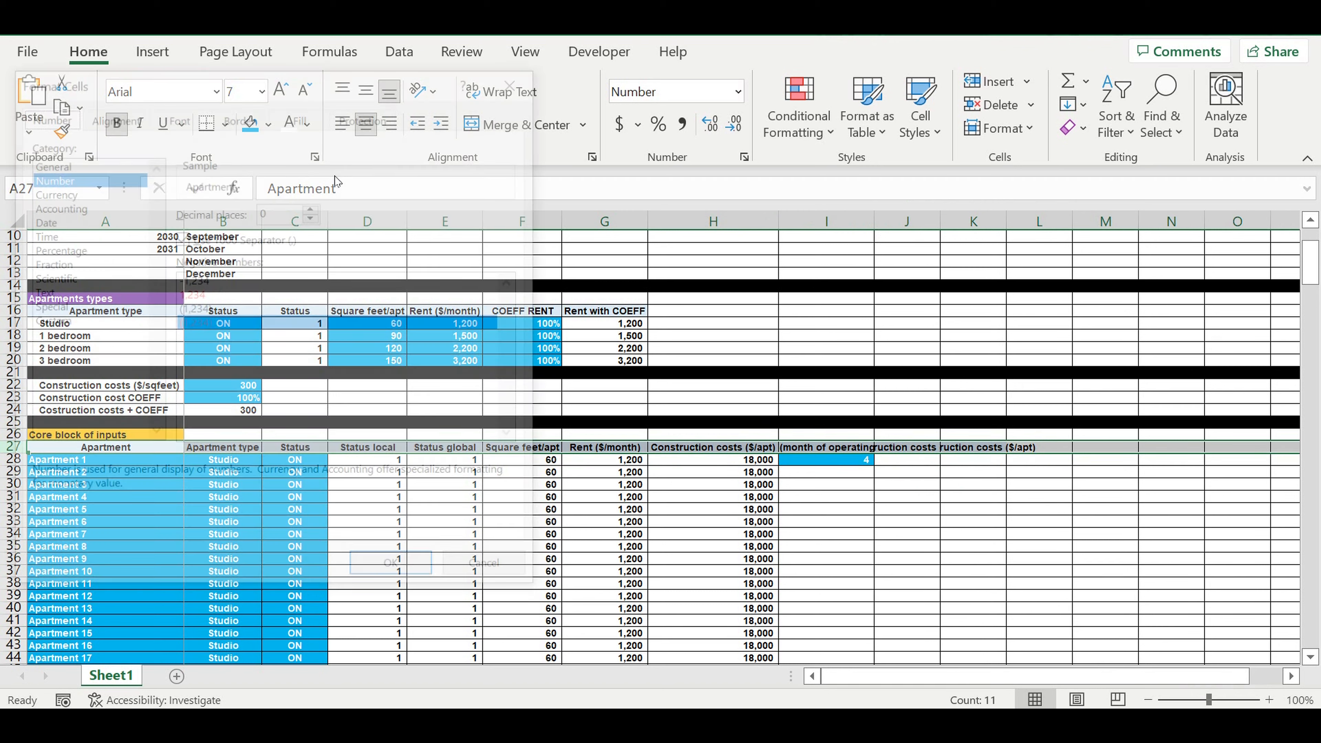
left_click(111, 114)
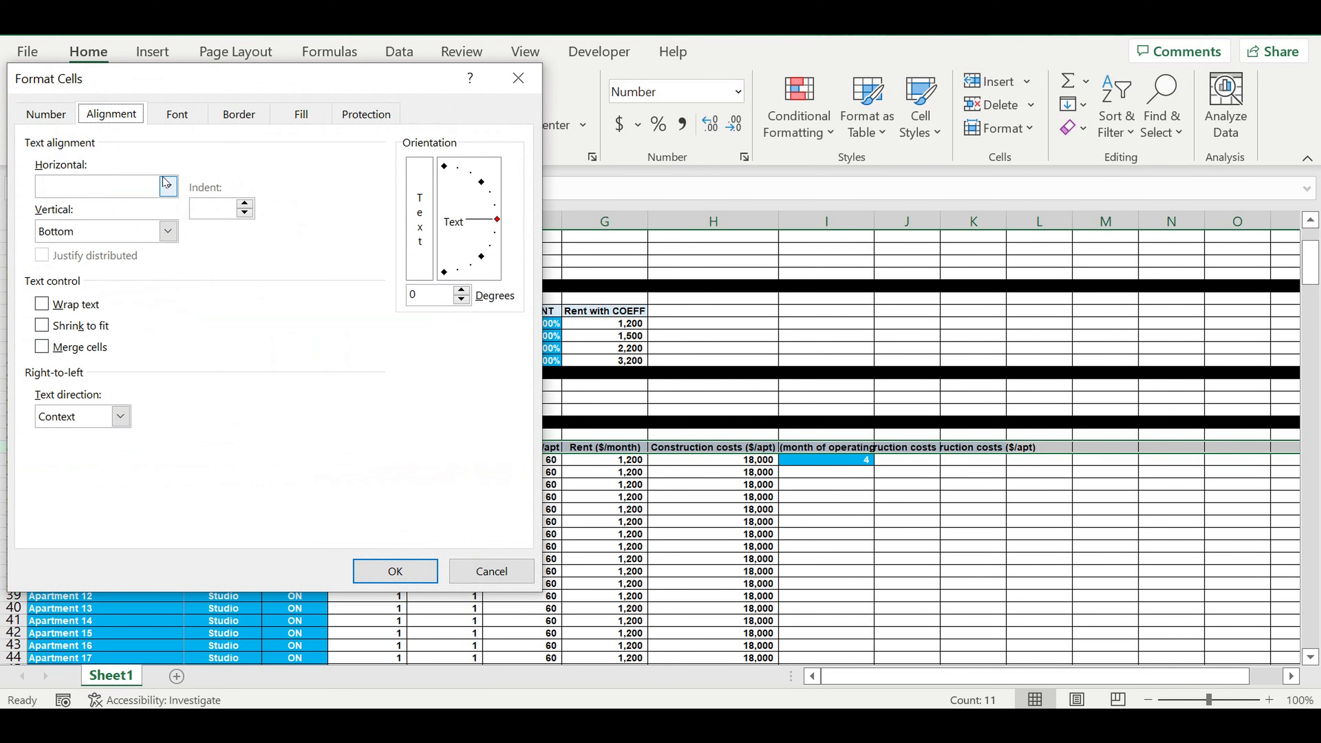
left_click(167, 186)
left_click(68, 235)
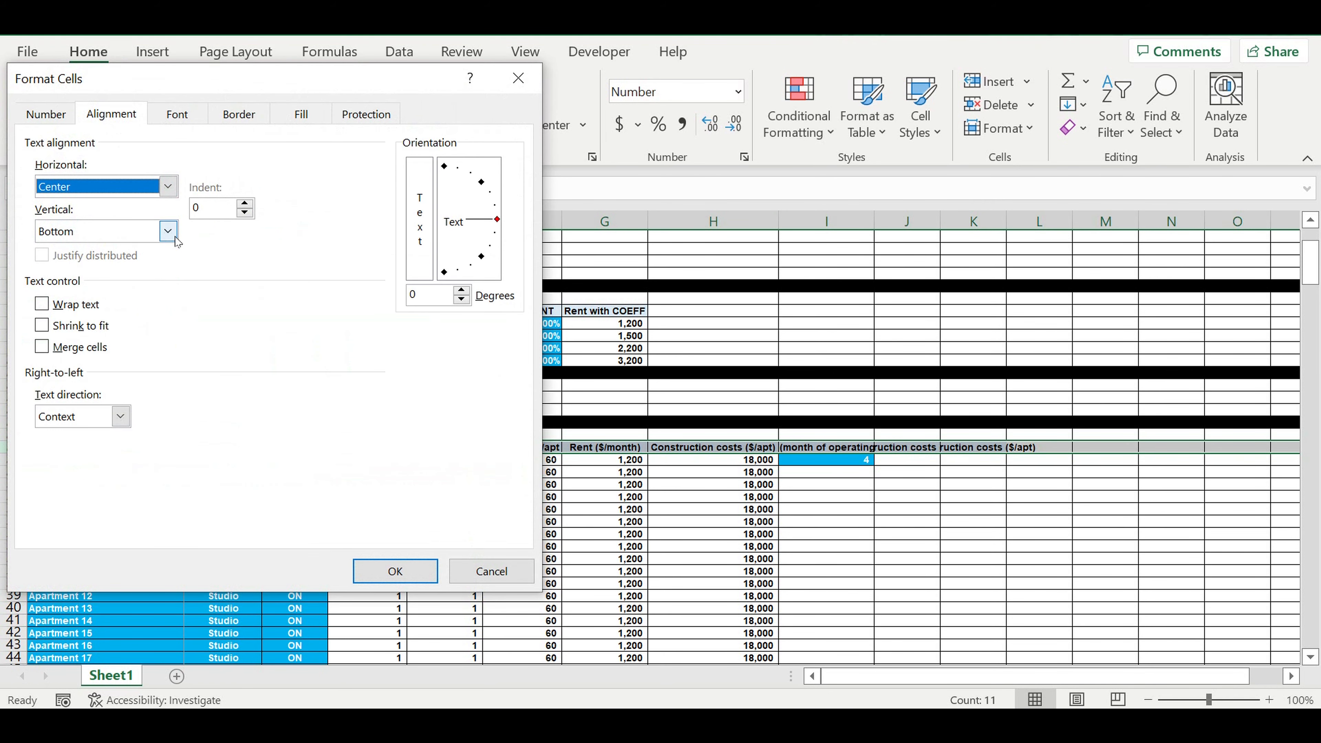
left_click(169, 232)
left_click(89, 265)
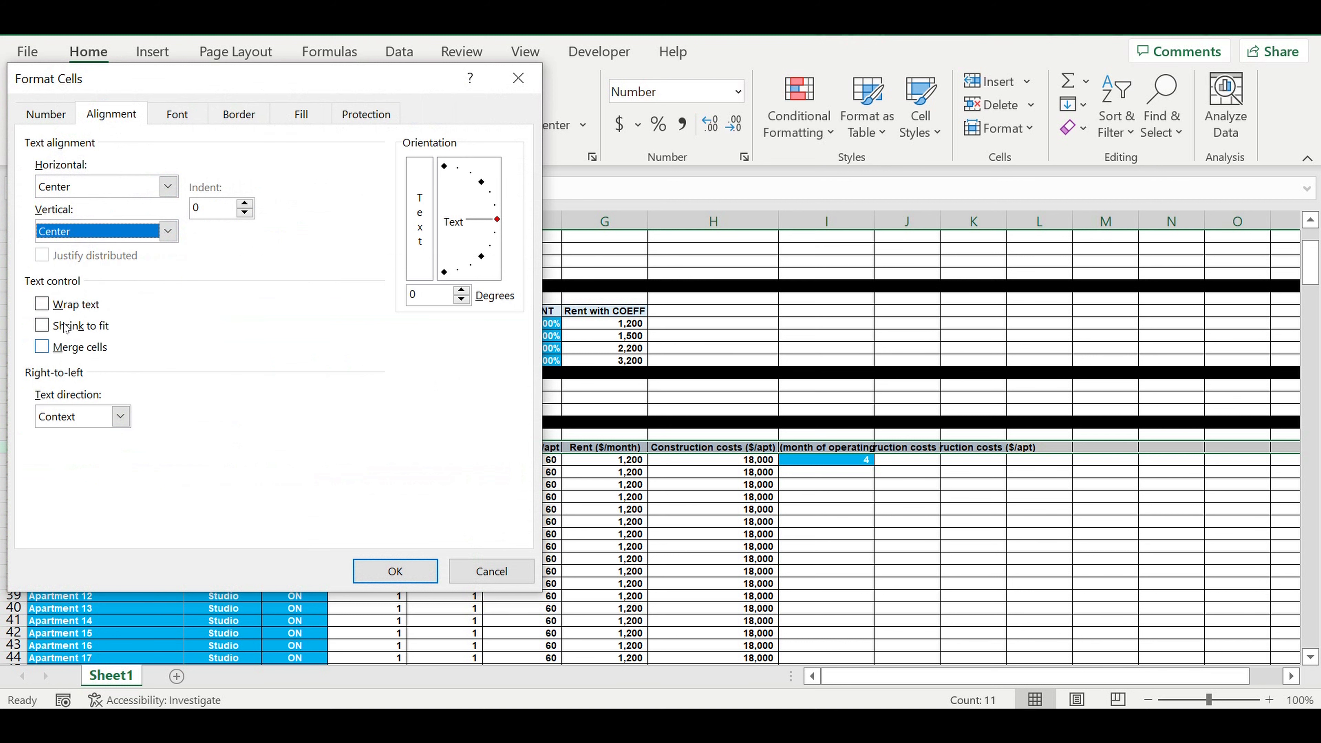
left_click(44, 304)
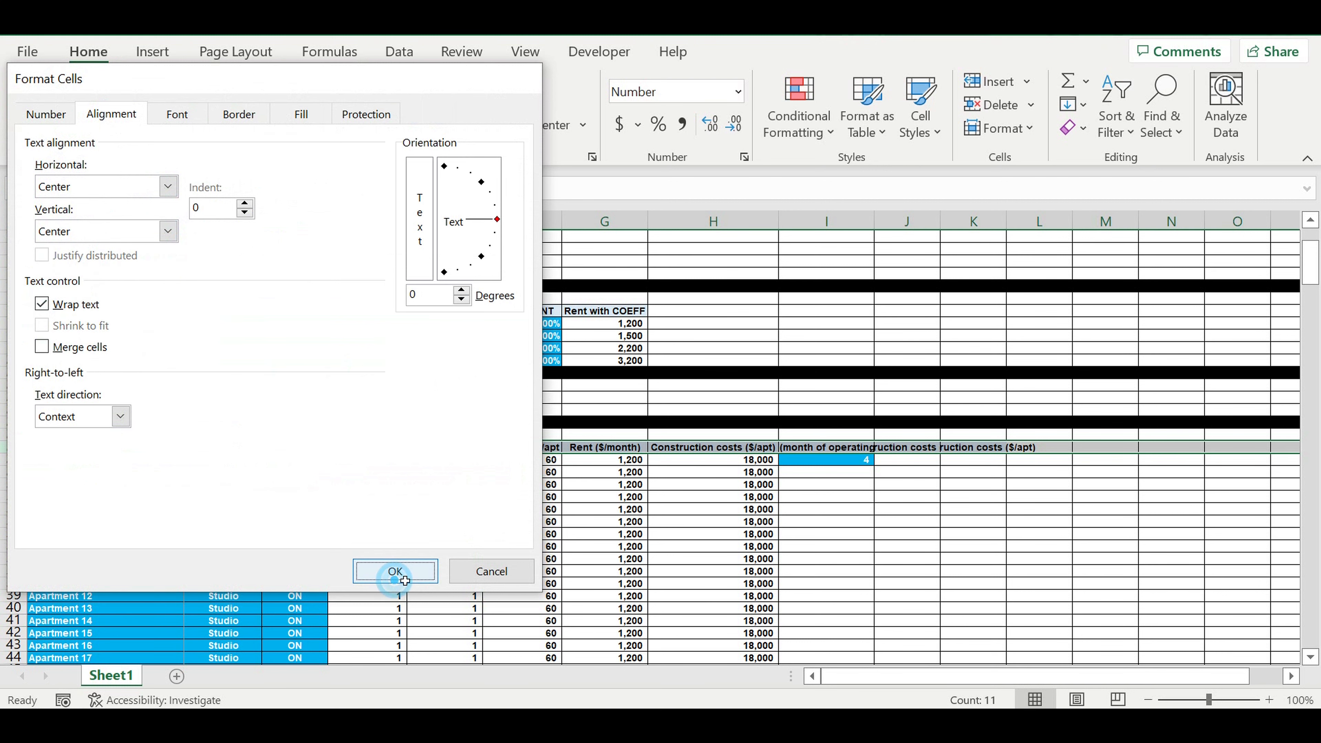
left_click(395, 571)
left_click(774, 546)
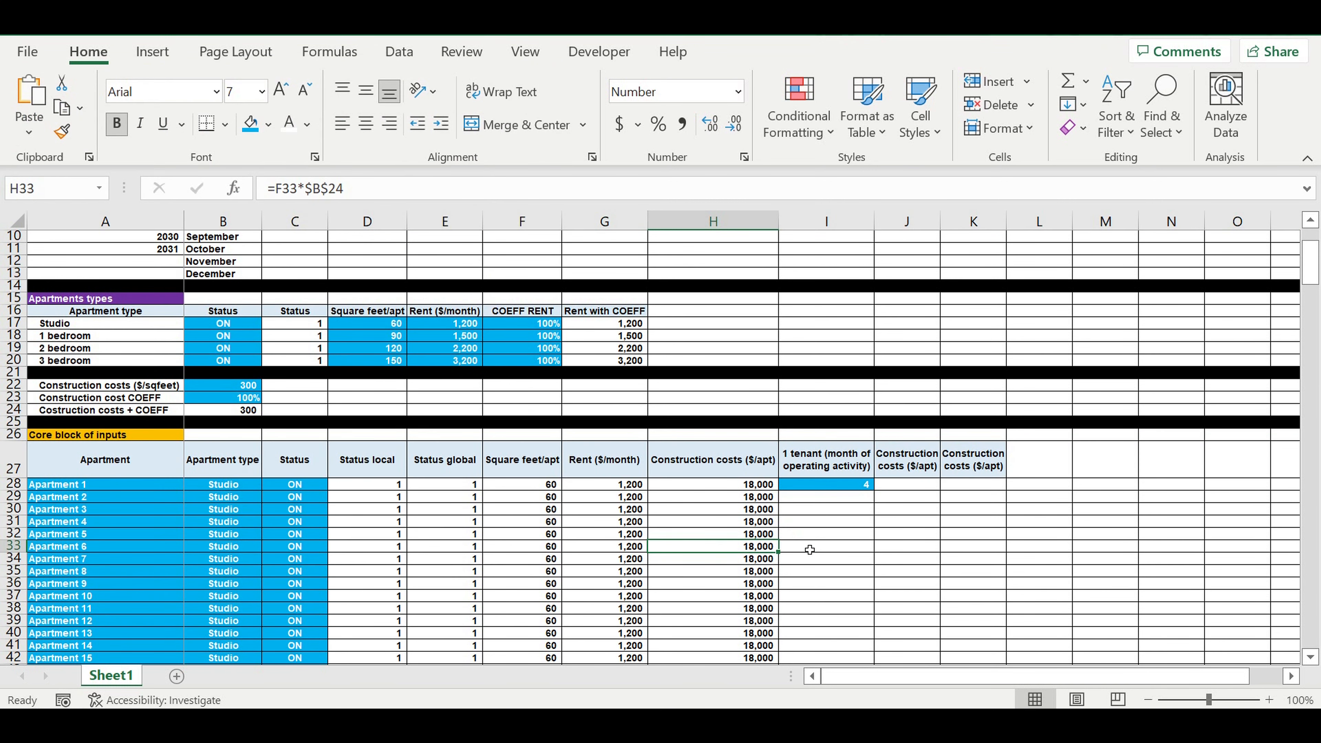
left_click(849, 521)
left_click(844, 486)
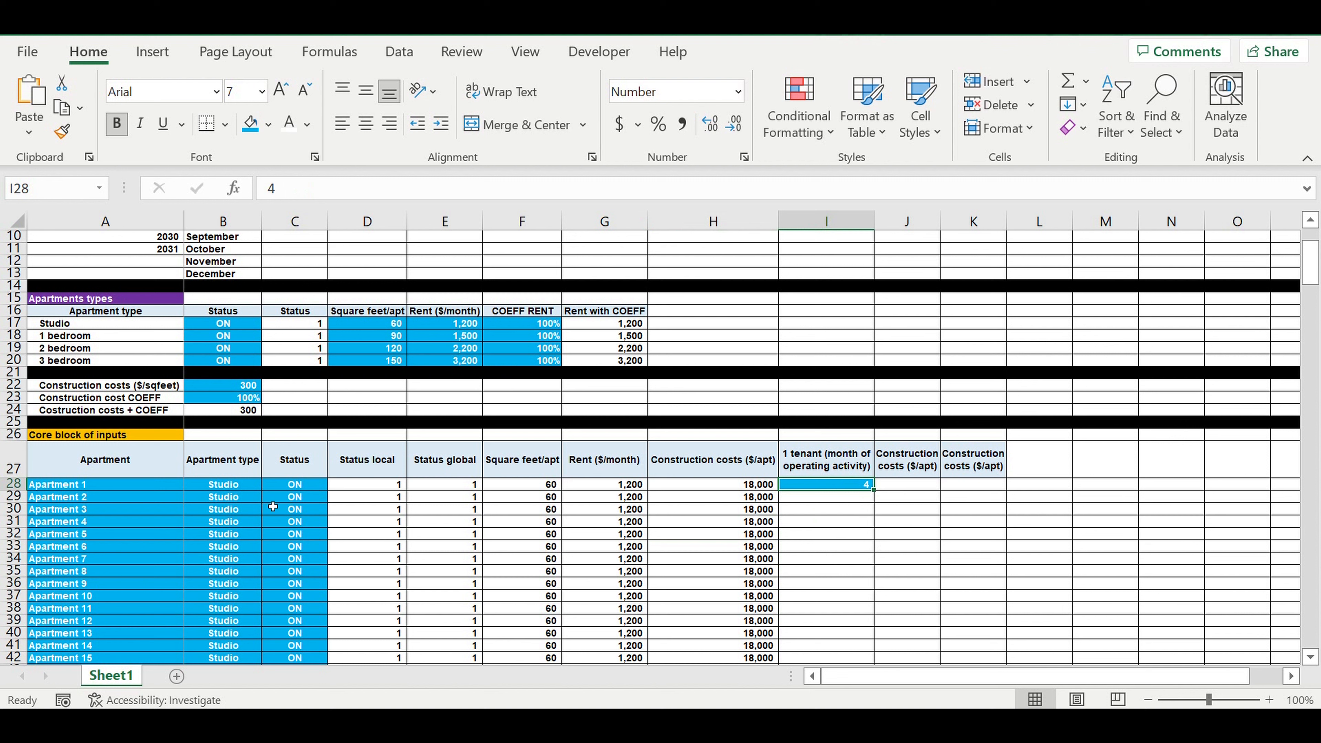
left_click(70, 488)
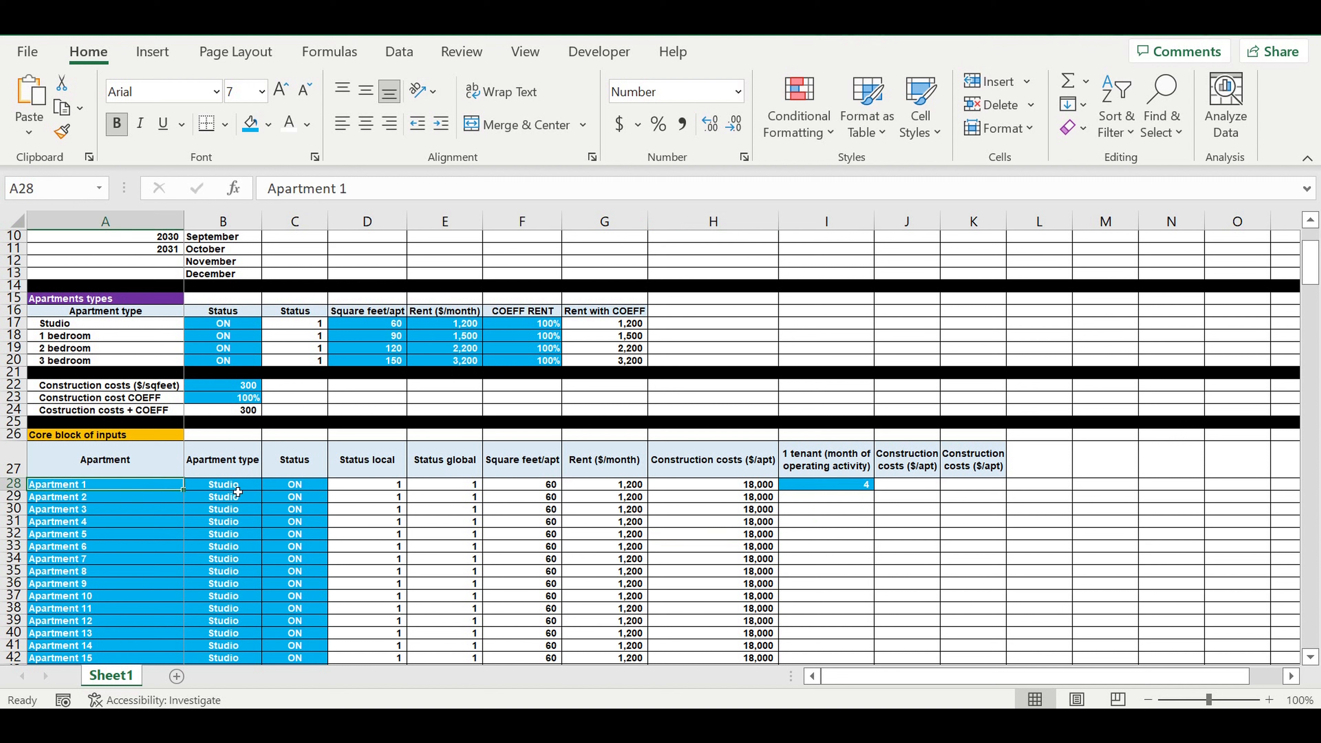
left_click(235, 489)
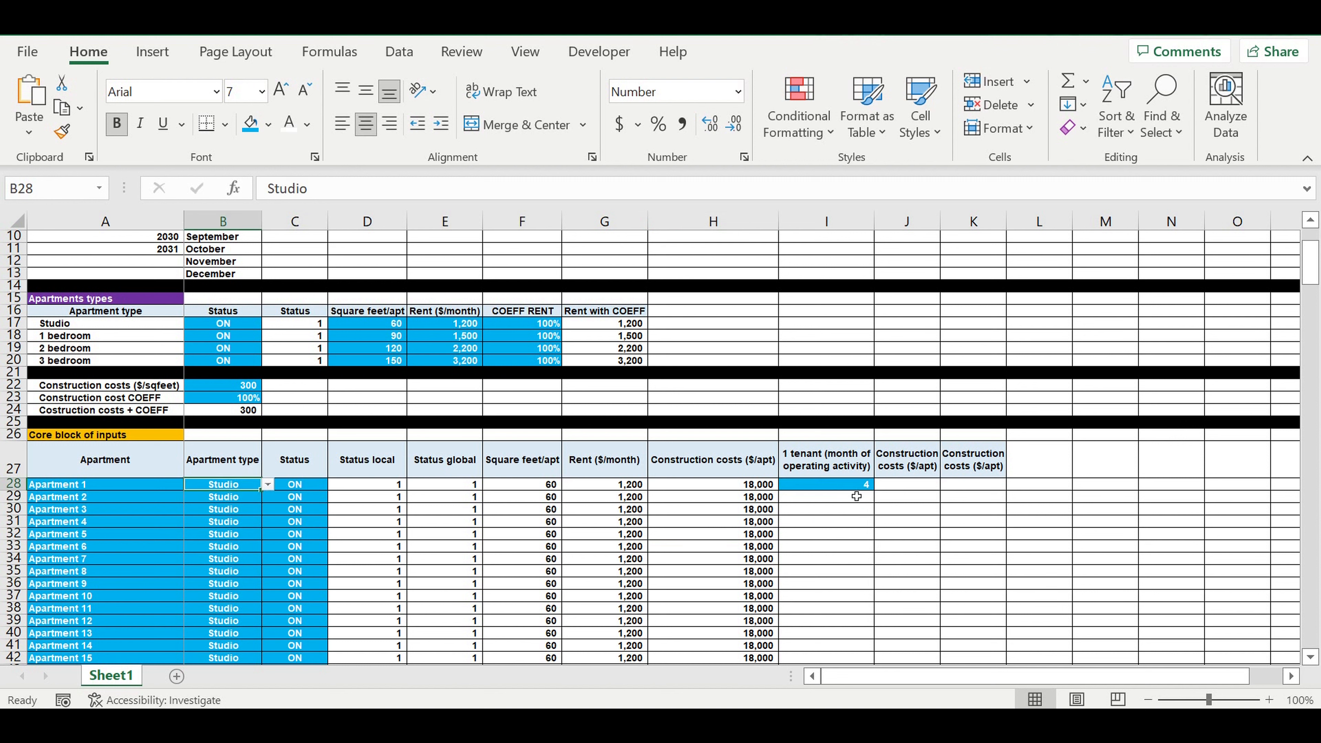
left_click(847, 489)
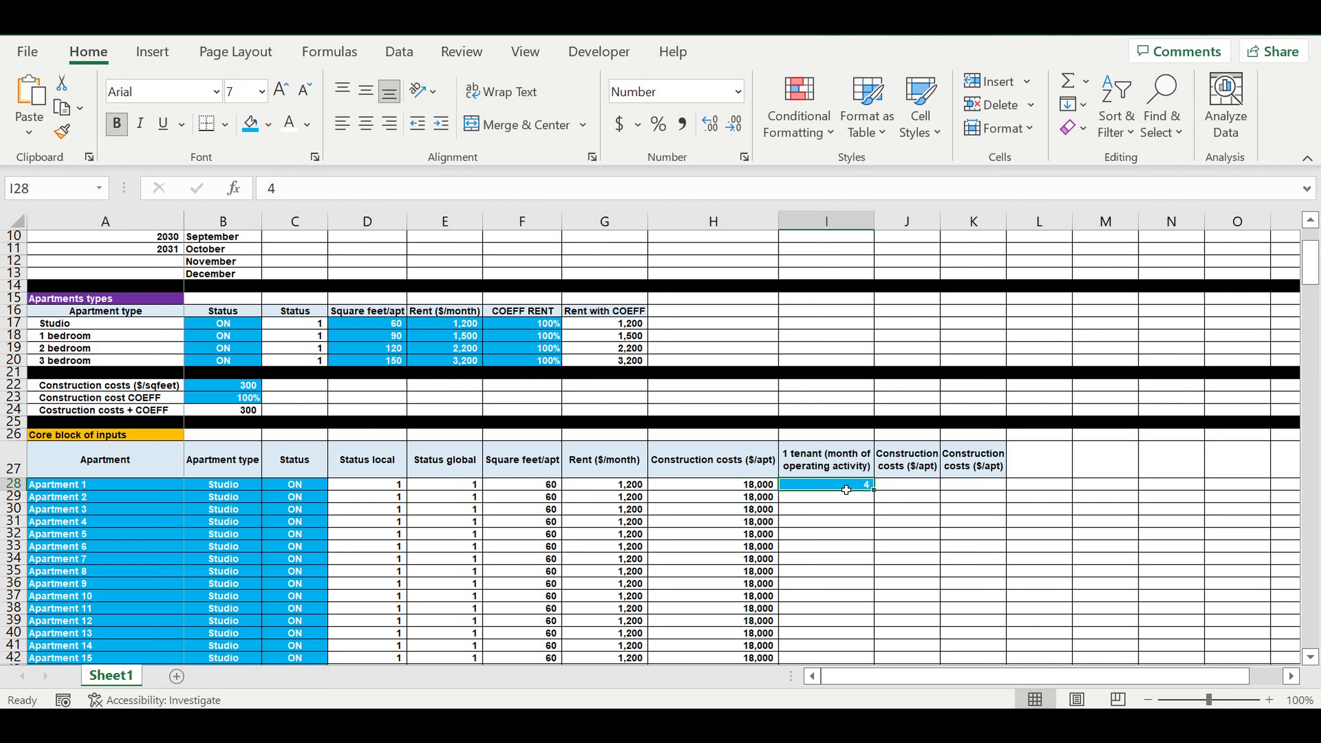
- Fill Apartment 1's blue input cell I28 one column across into J28
left_click(1291, 677)
left_click(1291, 676)
left_click(1292, 677)
left_click_drag(657, 494, 713, 494)
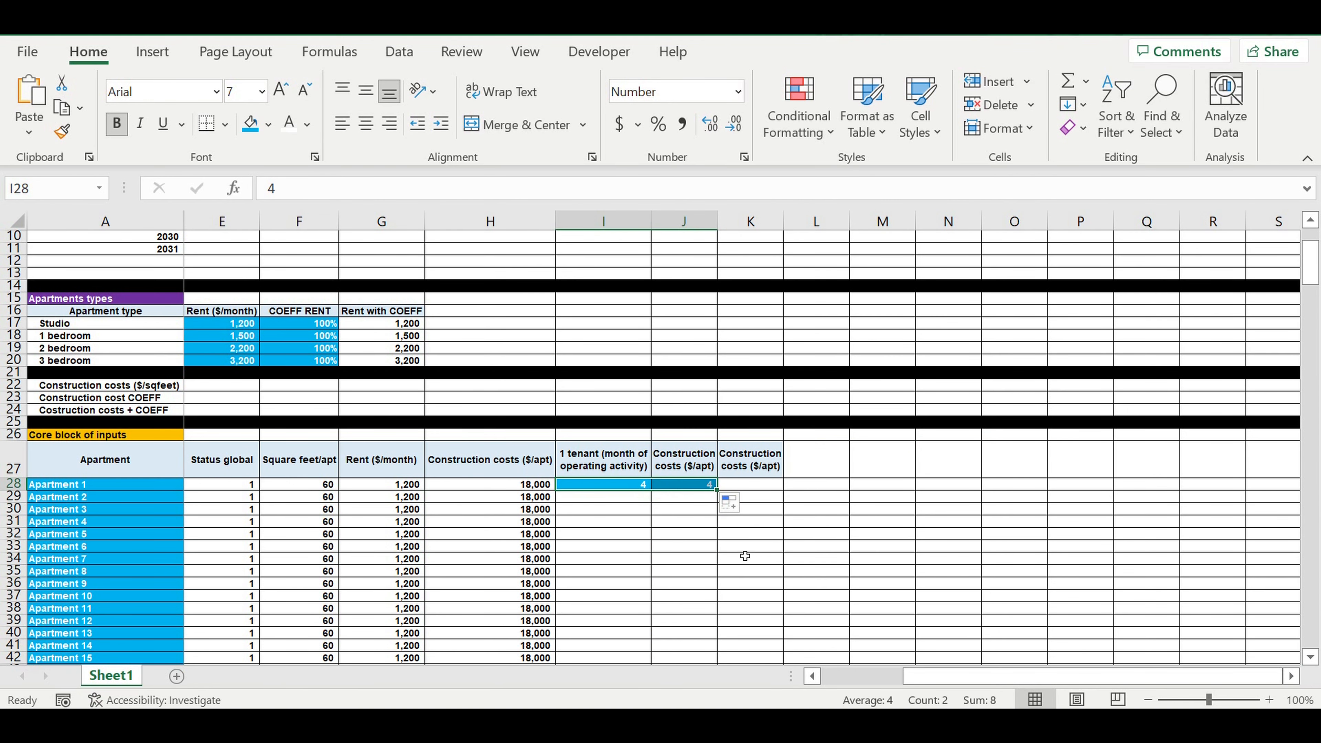
left_click(712, 548)
- Replace the copied header in J27 with "Average contract term"
left_click(624, 460)
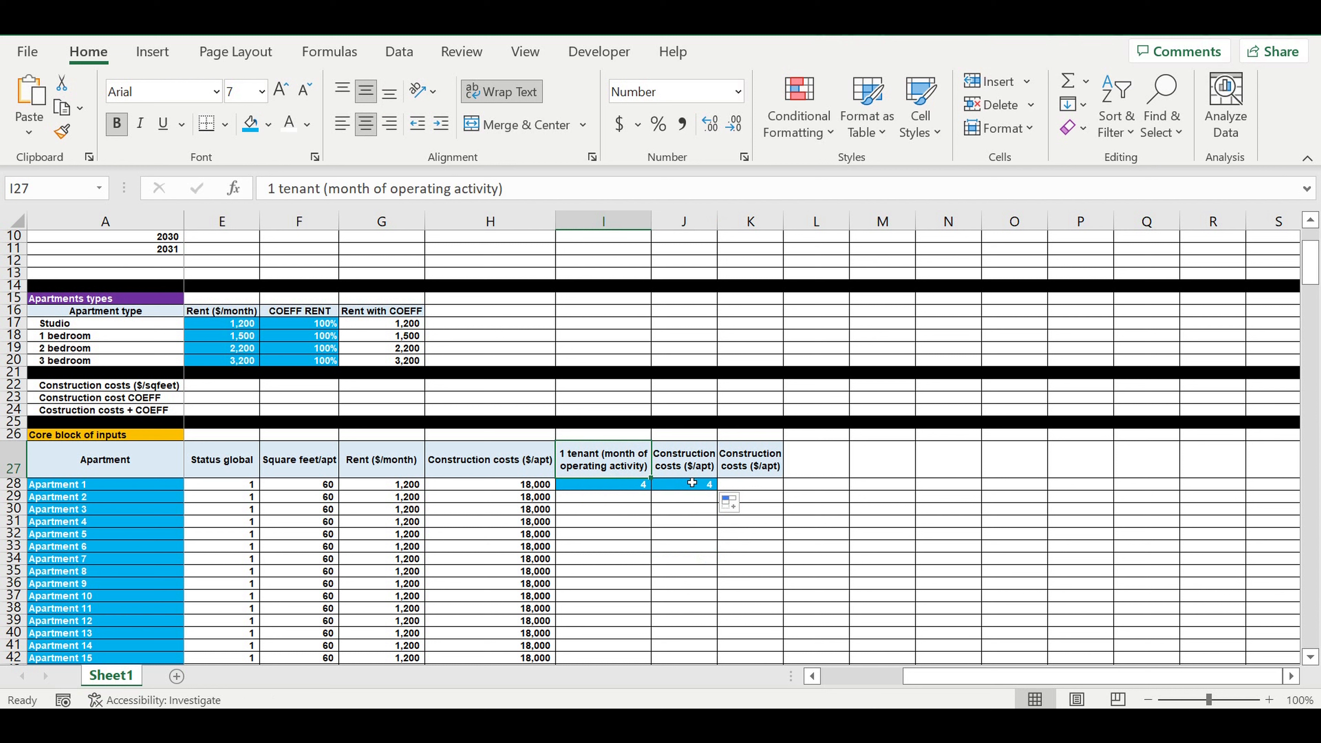
left_click(687, 461)
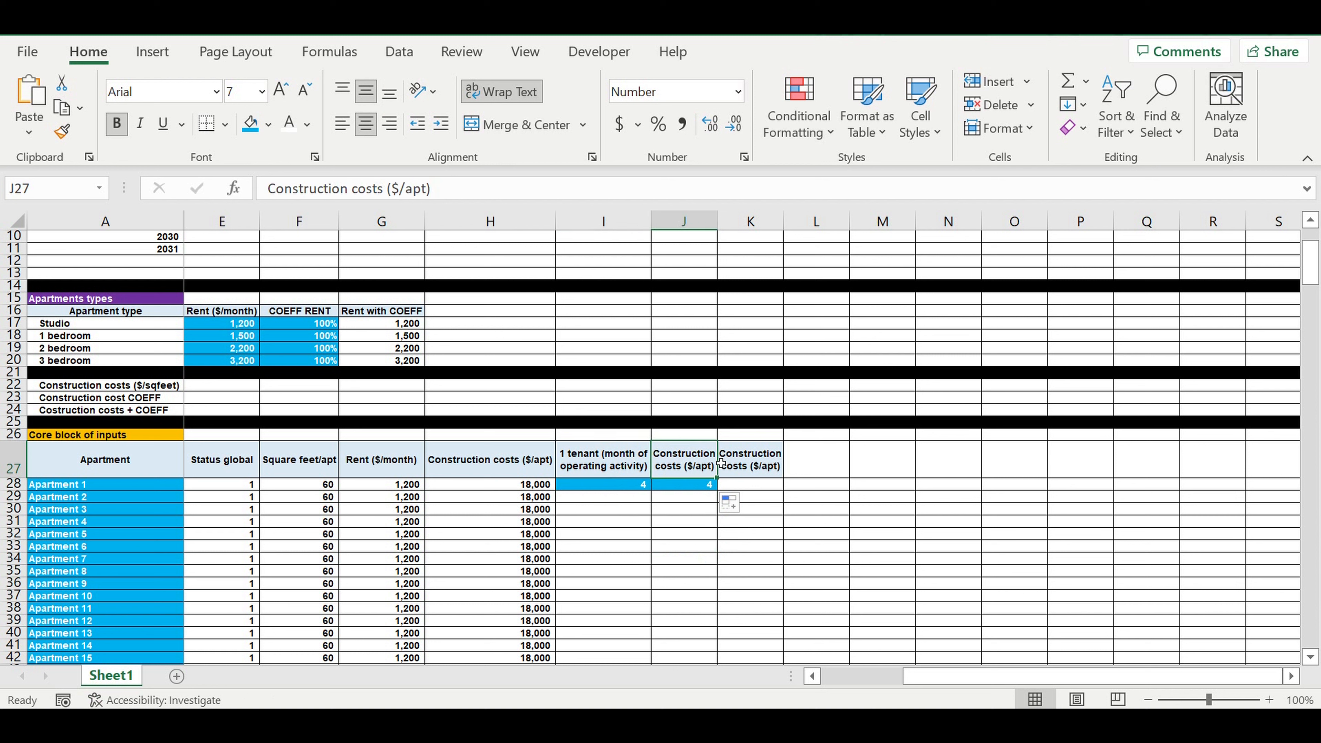
type("Term o")
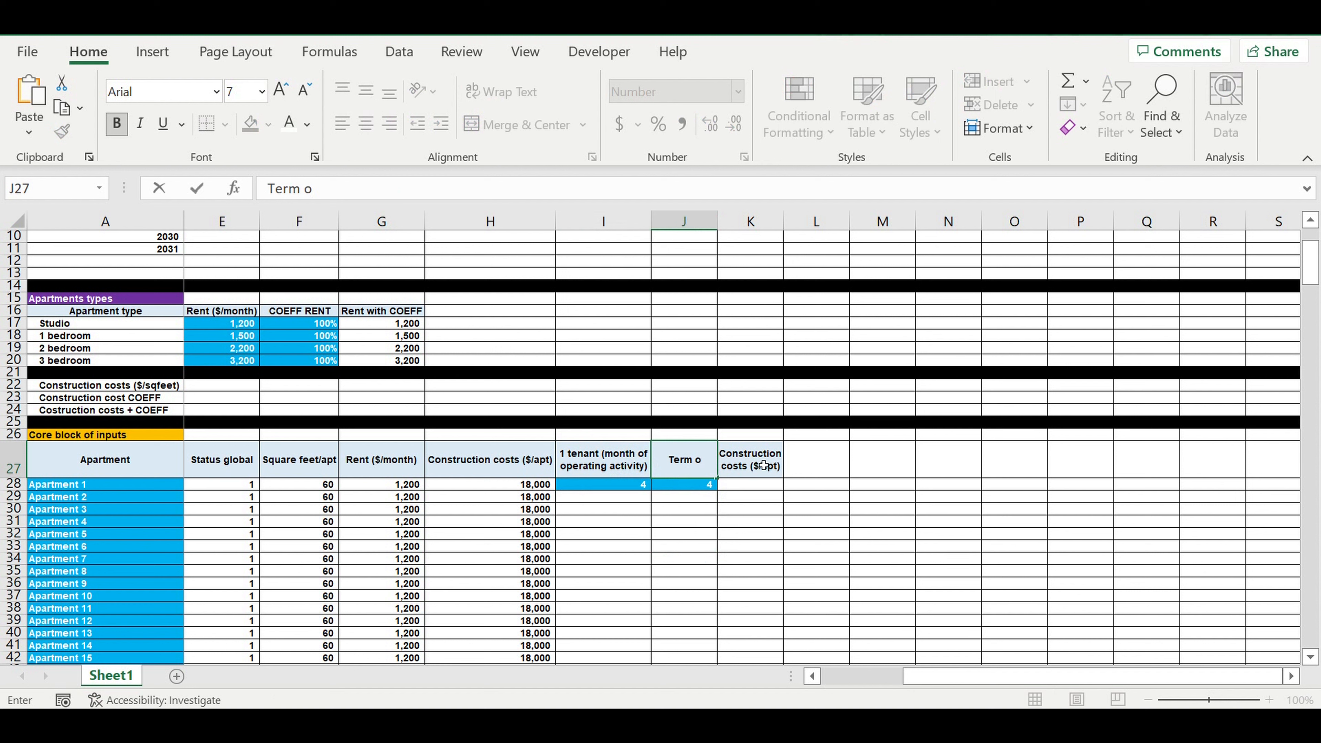
key("BackSpace")
key("BackSpace")
key("BackSpace")
key("BackSpace")
key("BackSpace")
key("BackSpace")
type("Average t")
key("BackSpace")
type("contract")
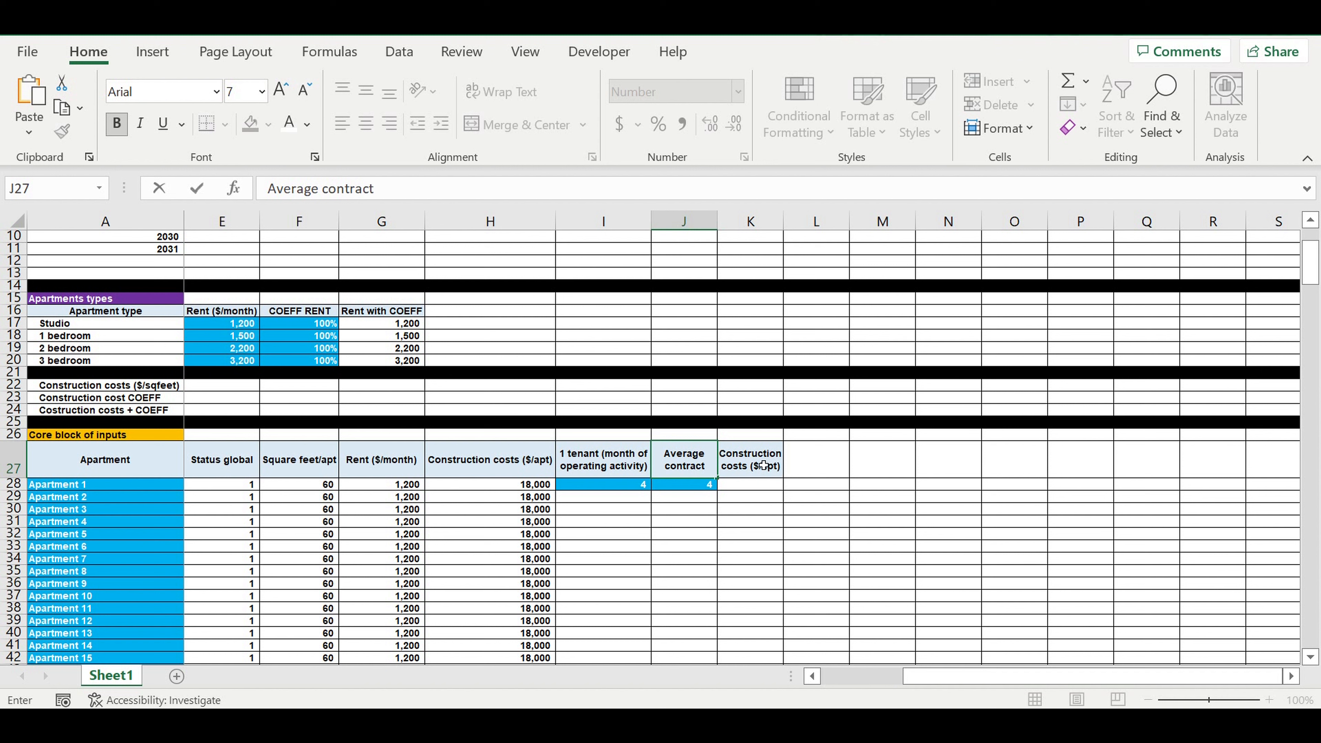
type(" term")
key("Return")
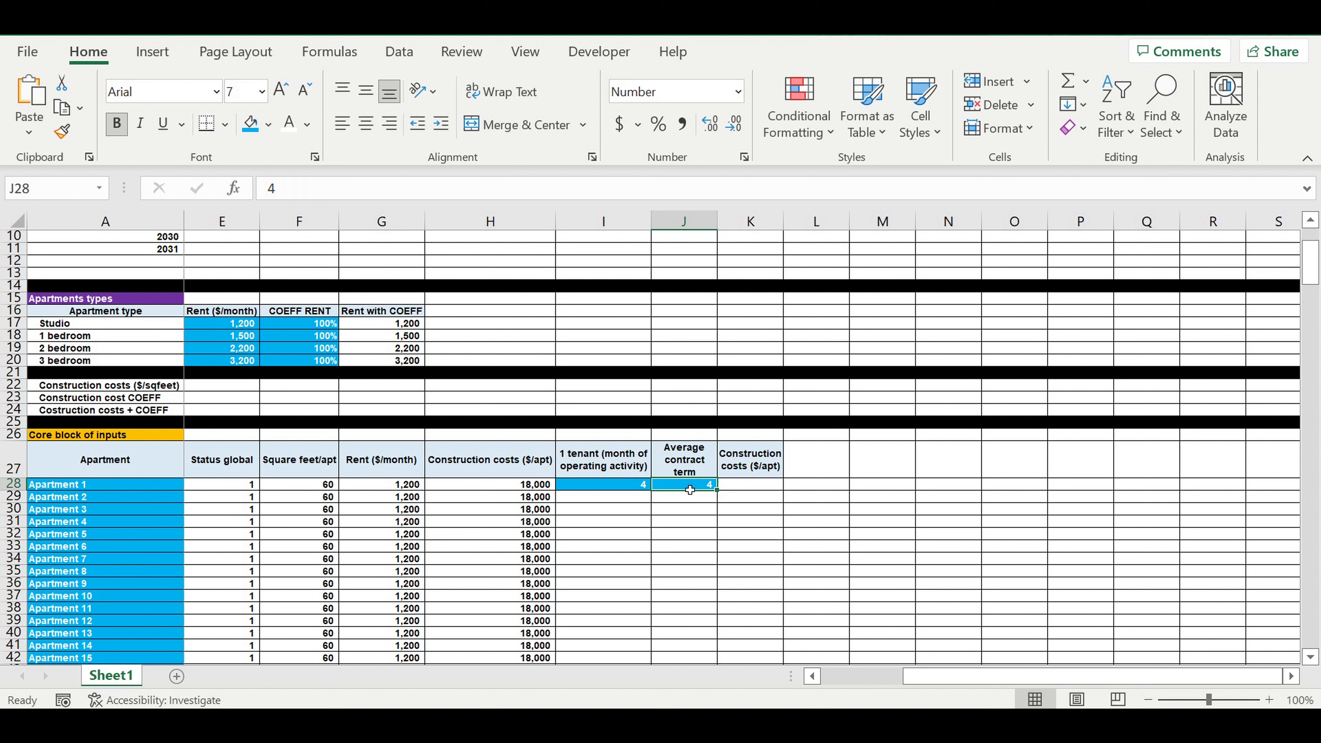
- Set Apartment 1's average contract term in J28 to 18 and fill that input cell one column across into K28
type("18")
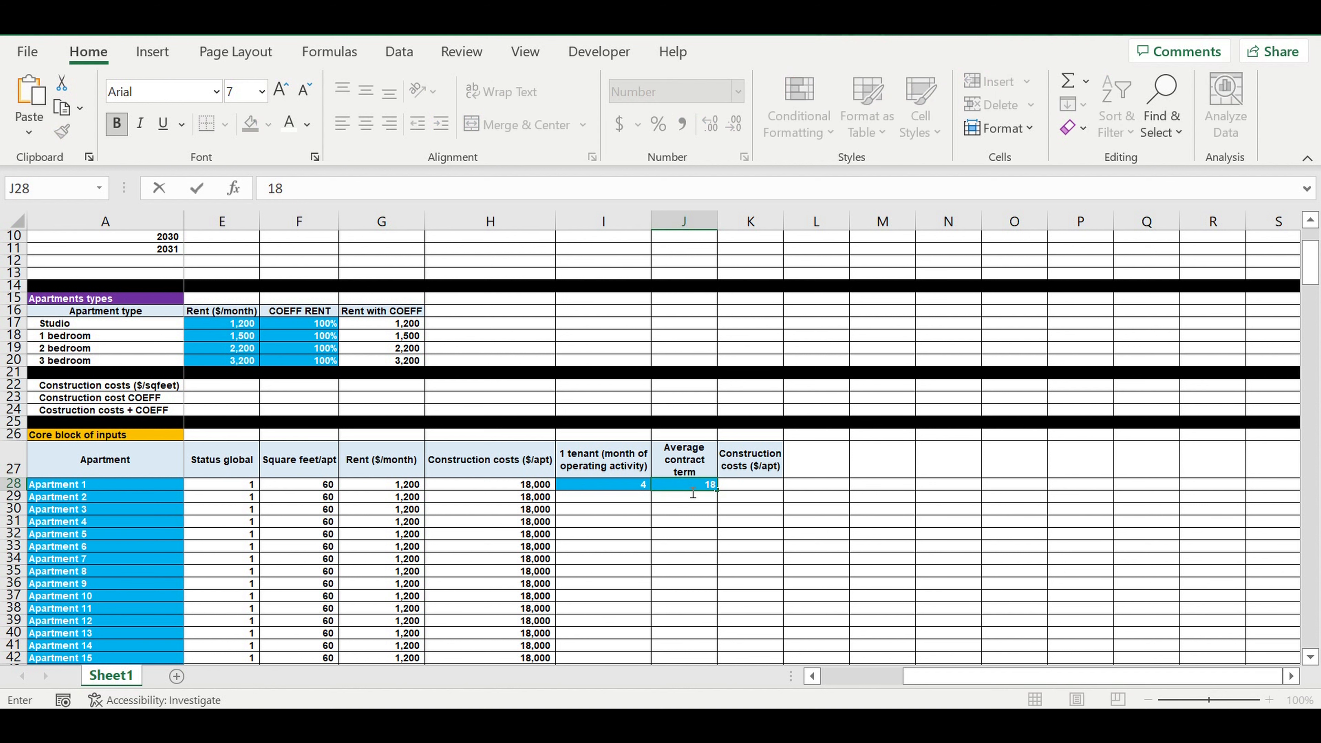
key("Return")
left_click(690, 488)
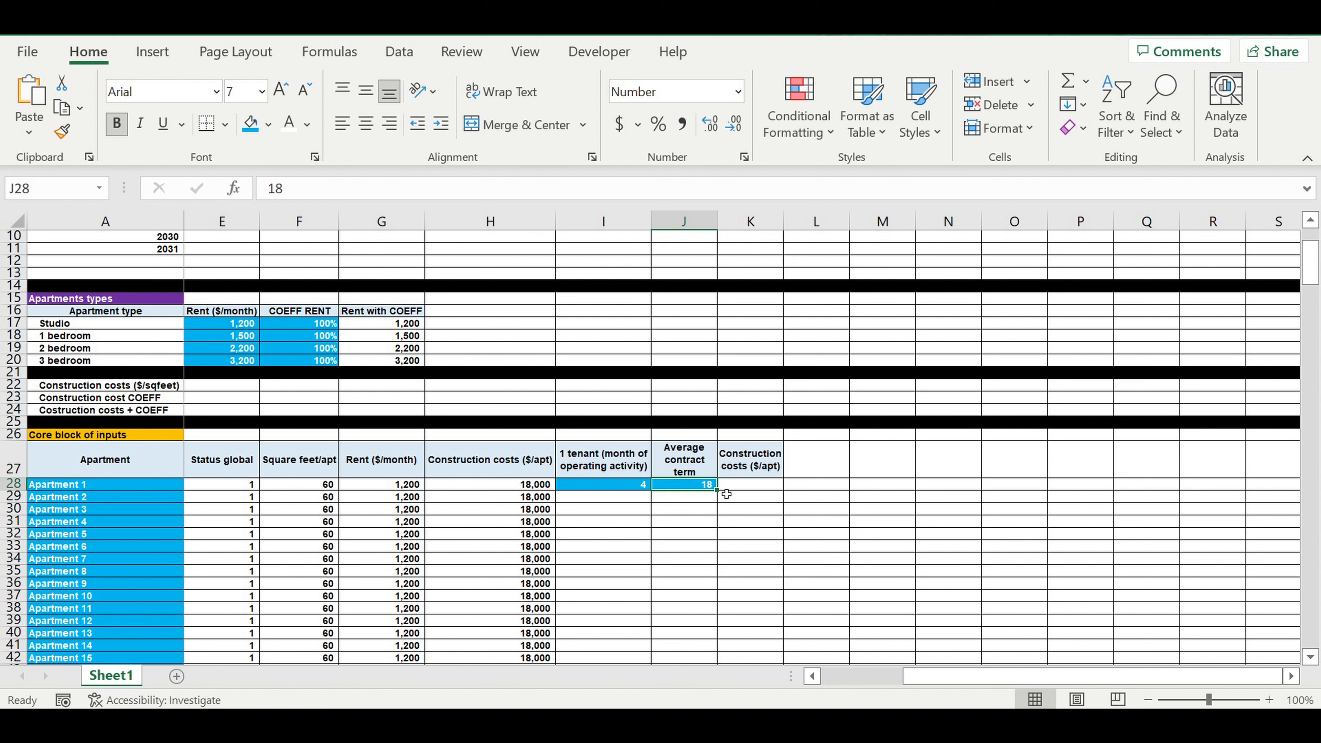
left_click_drag(725, 495, 788, 517)
left_click(761, 488)
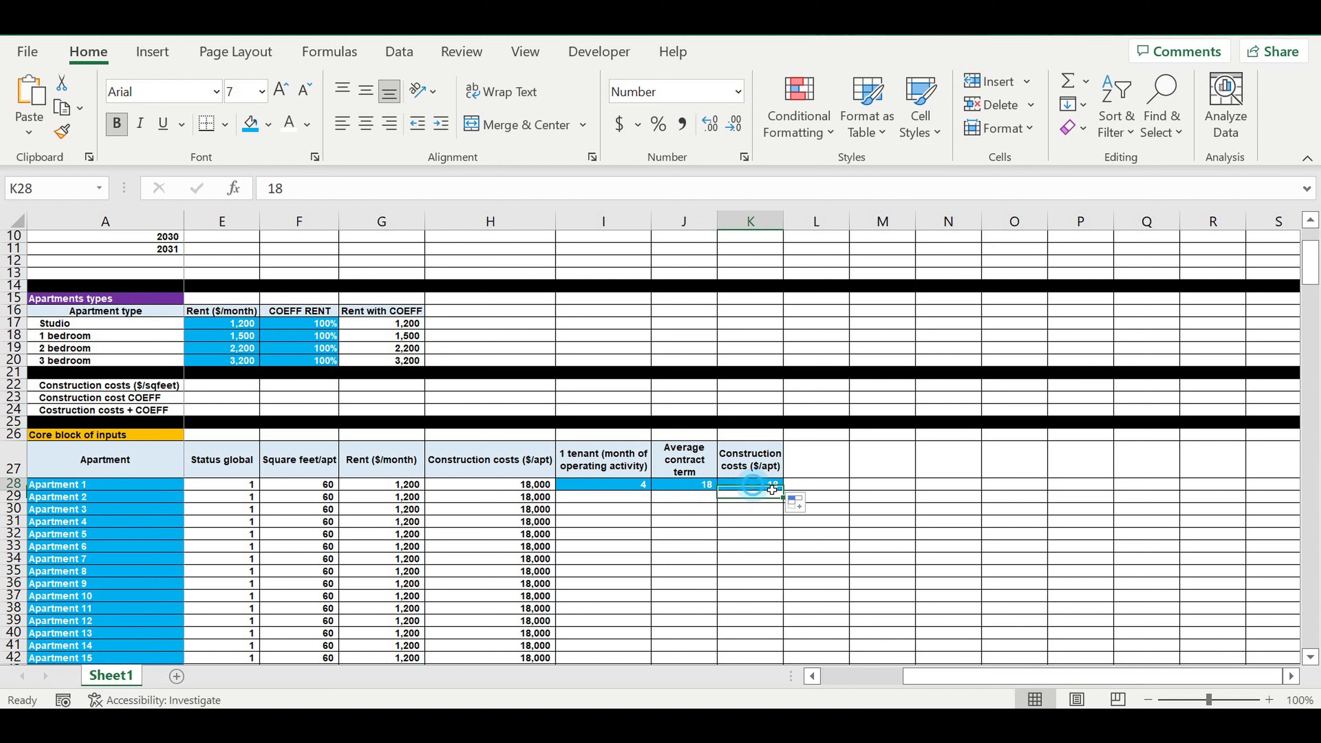
- Replace the copied header in K27 with "Months to find new tenant"
left_click(763, 461)
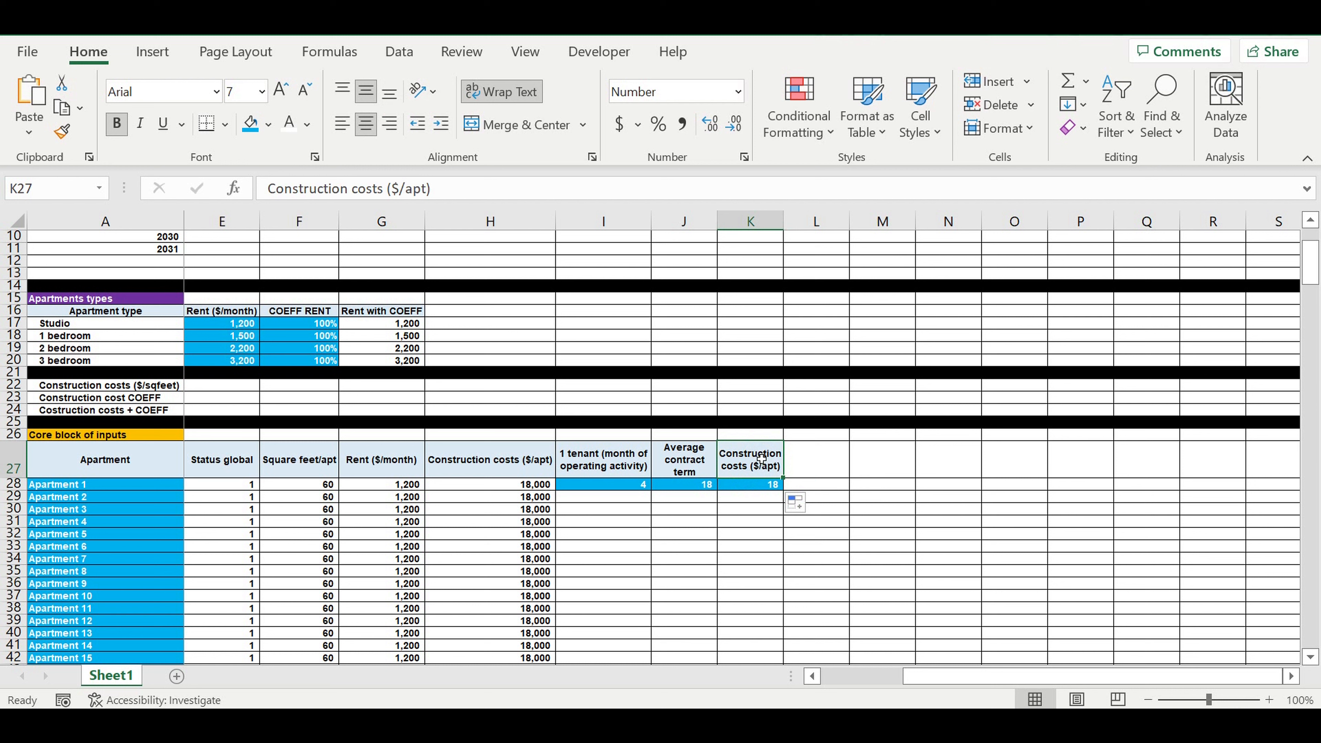
type("ONTHS")
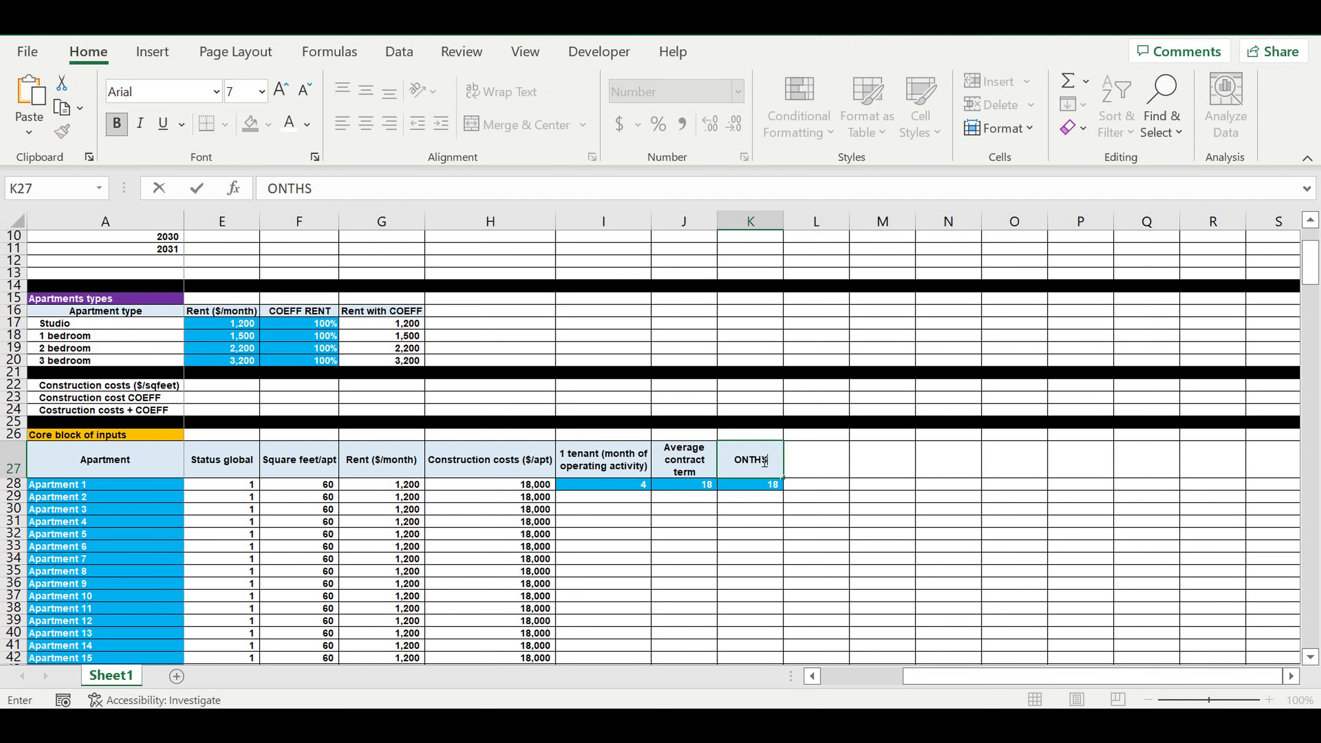
type(" TO FIND")
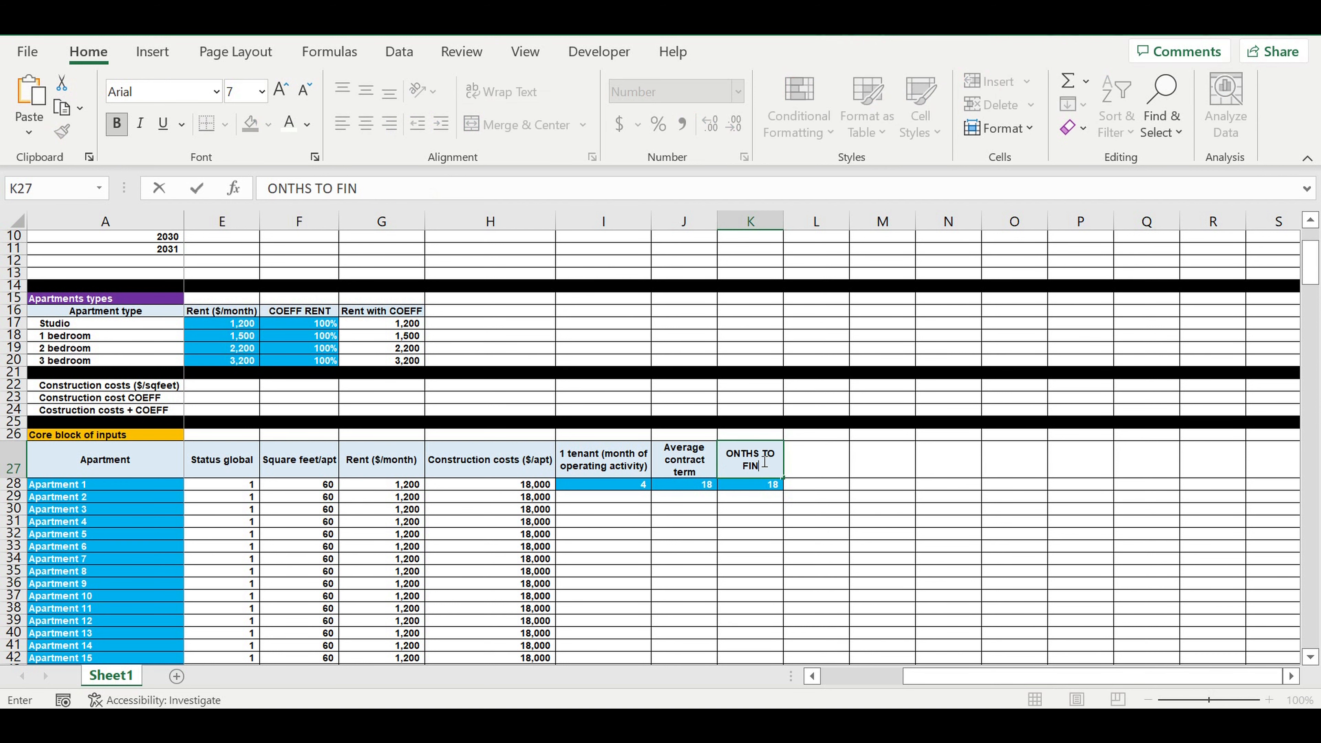
key("BackSpace")
key("BackSpace")
key("BackSpace")
key("BackSpace")
key("BackSpace")
key("BackSpace")
key("BackSpace")
key("BackSpace")
key("BackSpace")
key("BackSpace")
key("BackSpace")
key("BackSpace")
key("BackSpace")
type("Month")
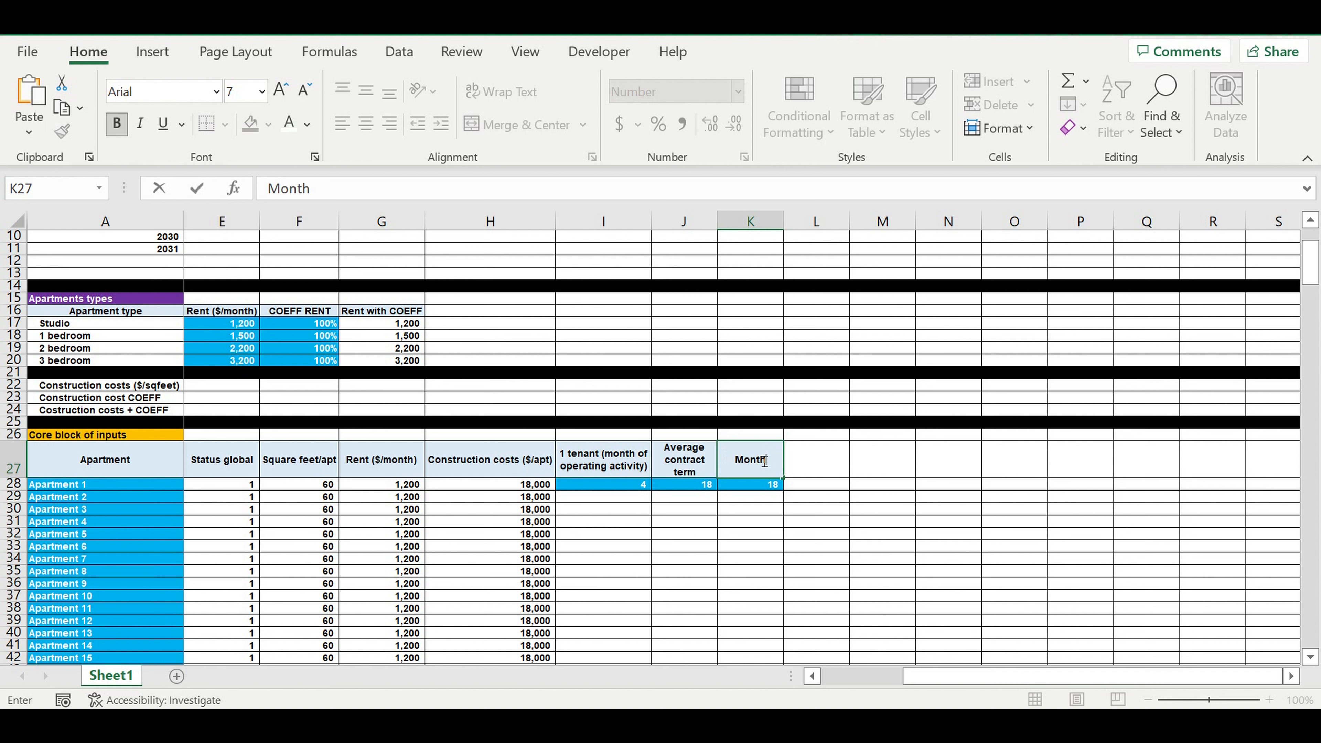
type("s to find n")
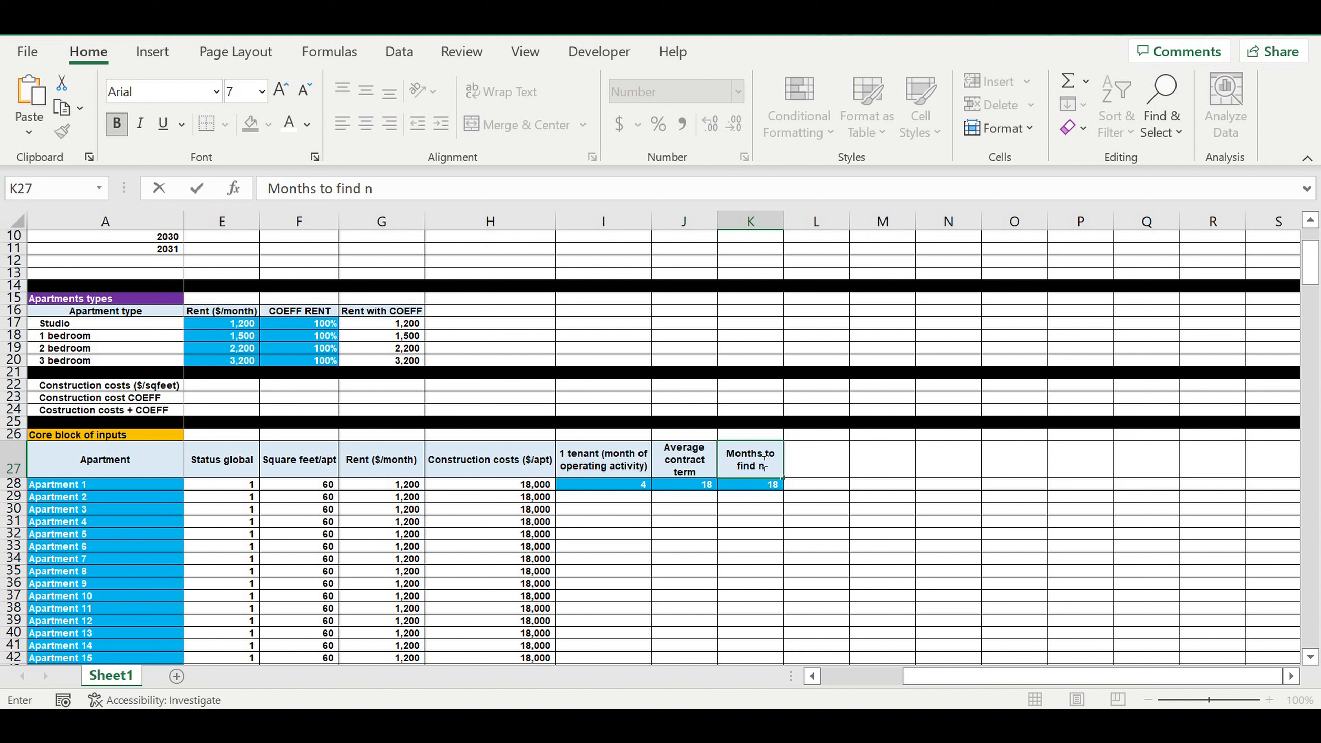
type("ew tenant")
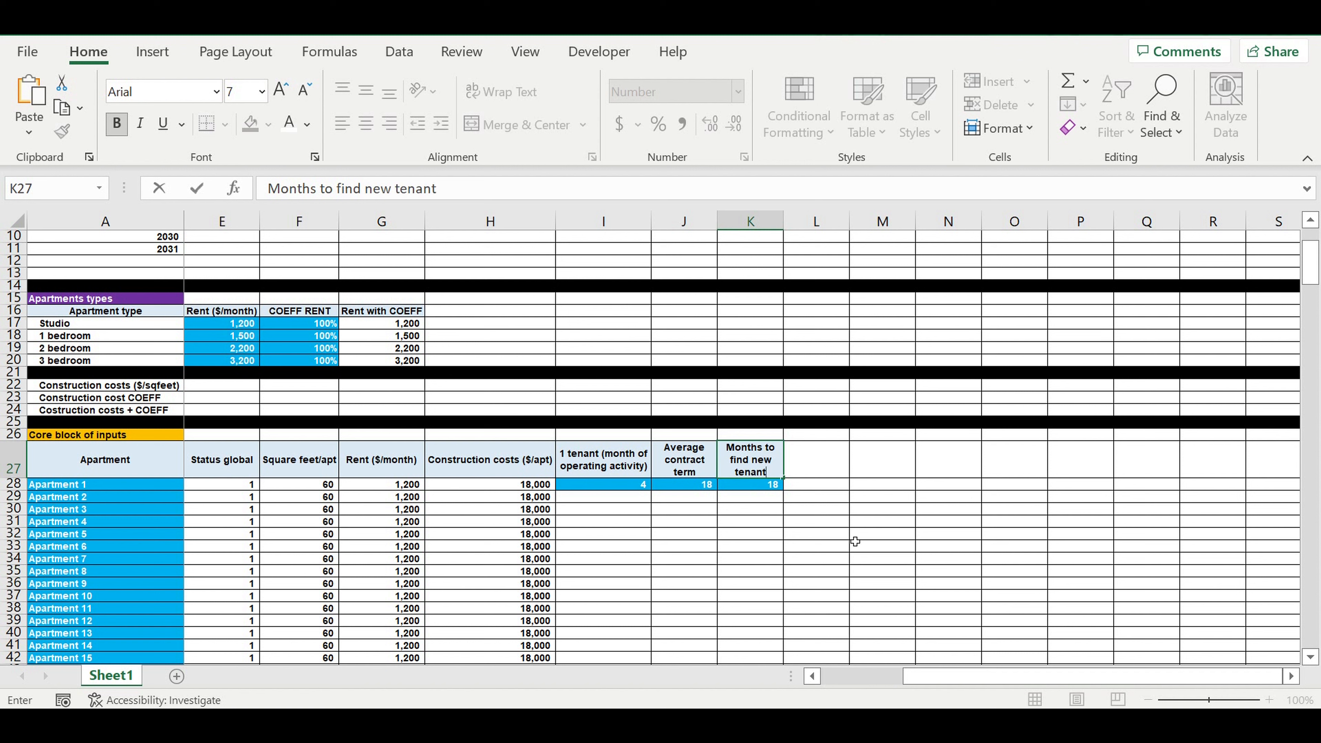
left_click(778, 554)
- Set Apartment 1's months to find a new tenant in K28 to 3
left_click(756, 485)
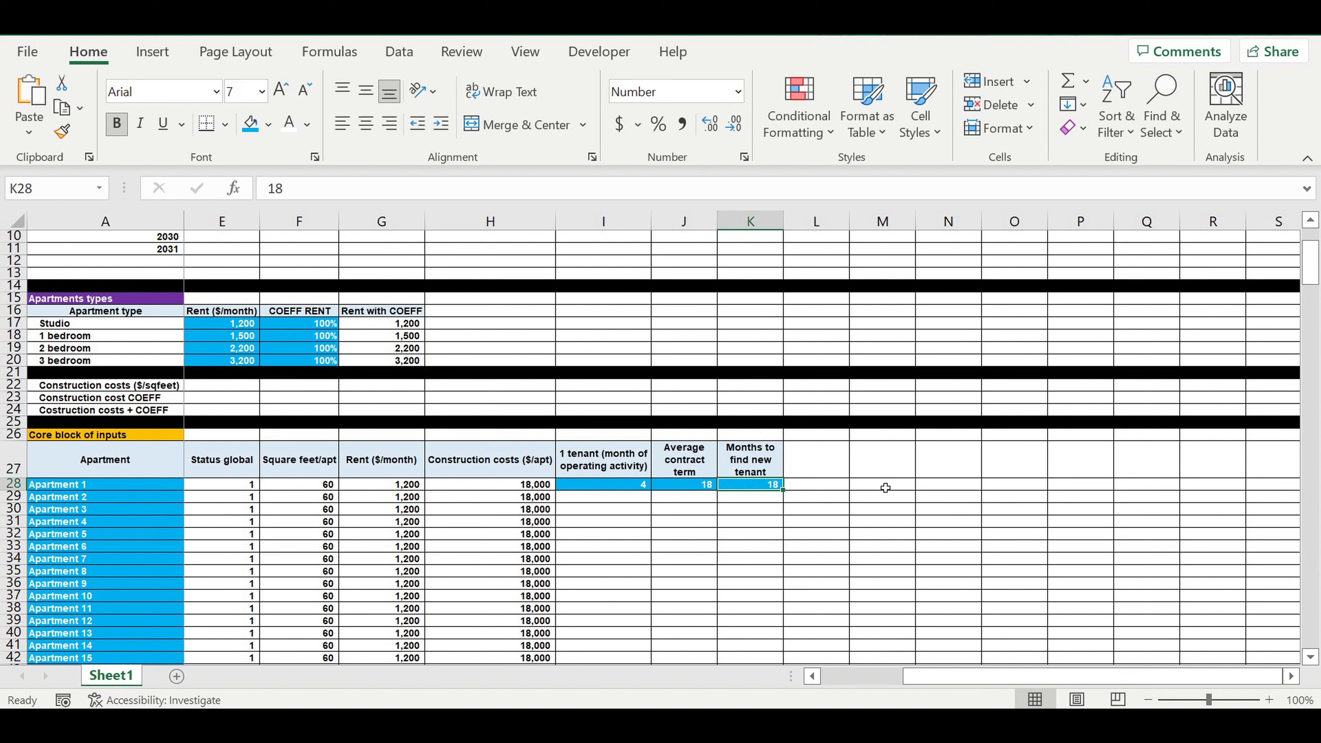
type("3")
left_click(763, 536)
left_click(765, 485)
left_click(605, 487)
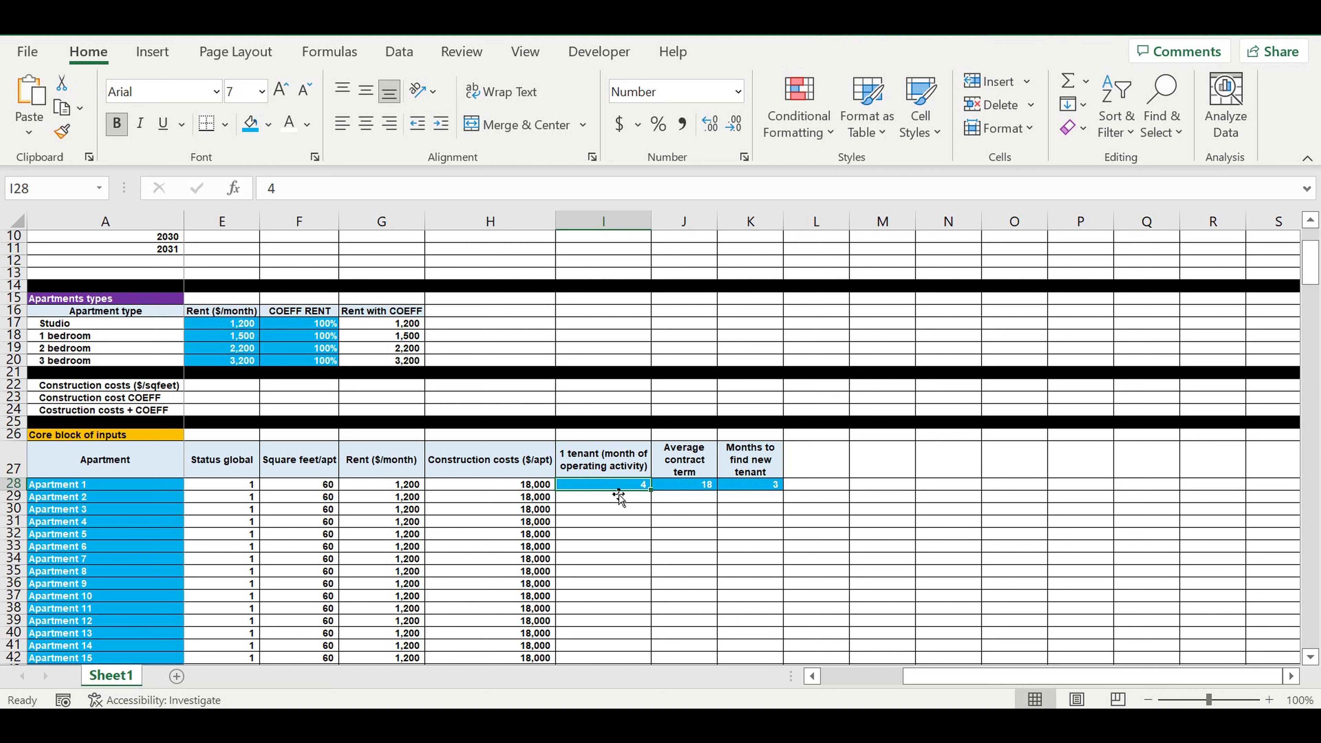
left_click(690, 486)
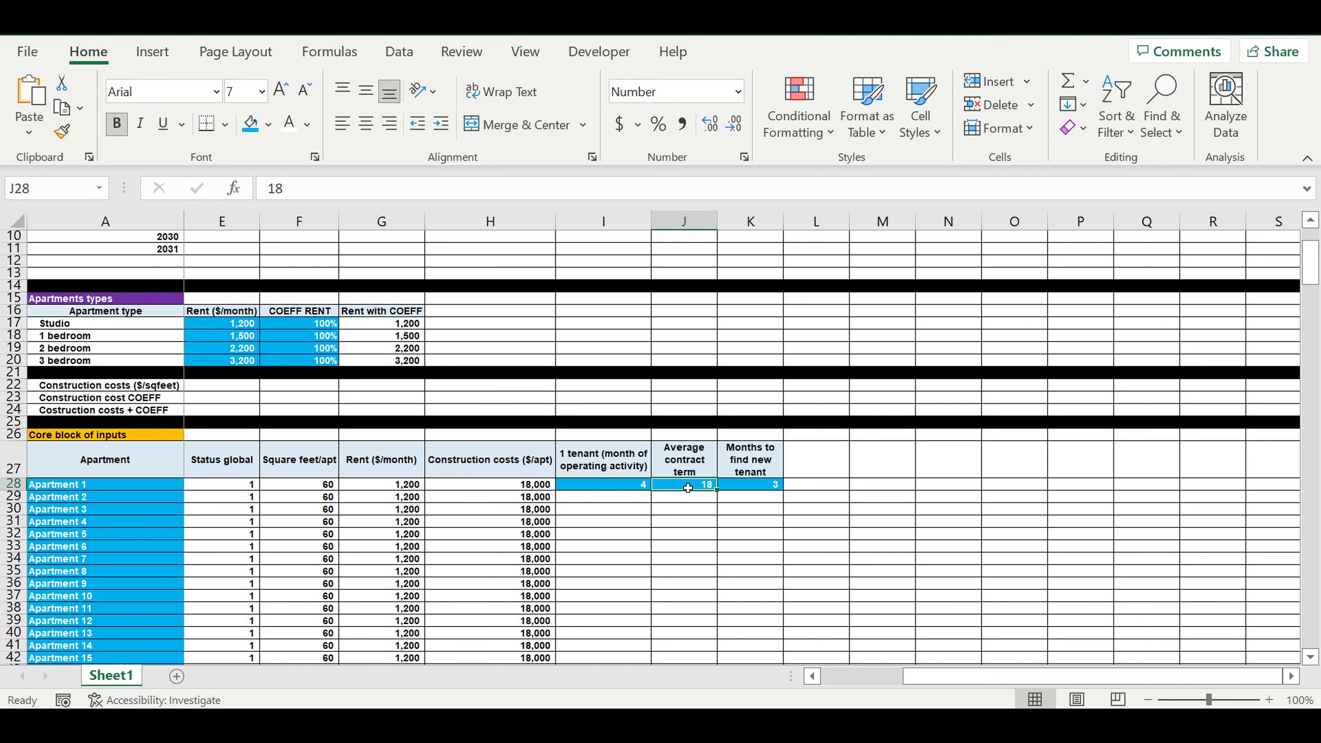
left_click(758, 486)
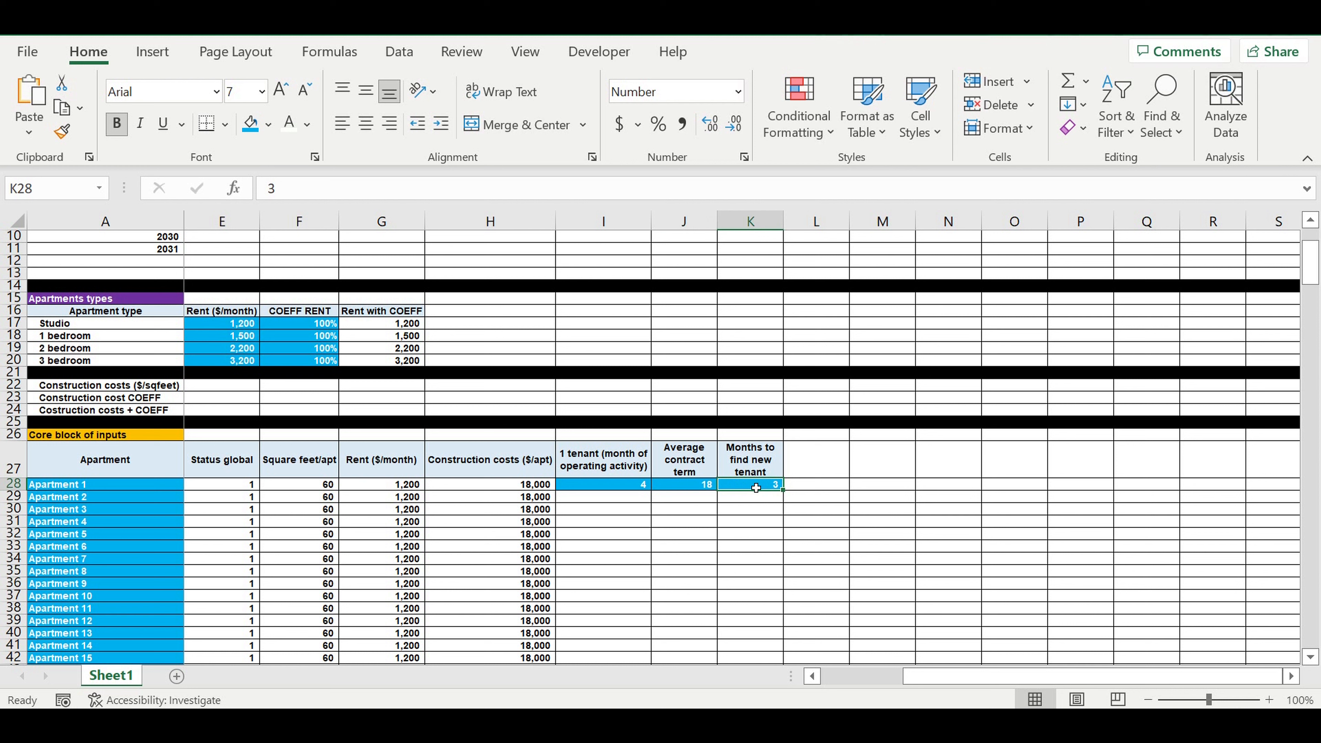
- Fill the header in K27 one column across into L27 and replace its text with "Rent cycle (months)"
left_click(765, 465)
left_click_drag(783, 476, 833, 482)
left_click(832, 468)
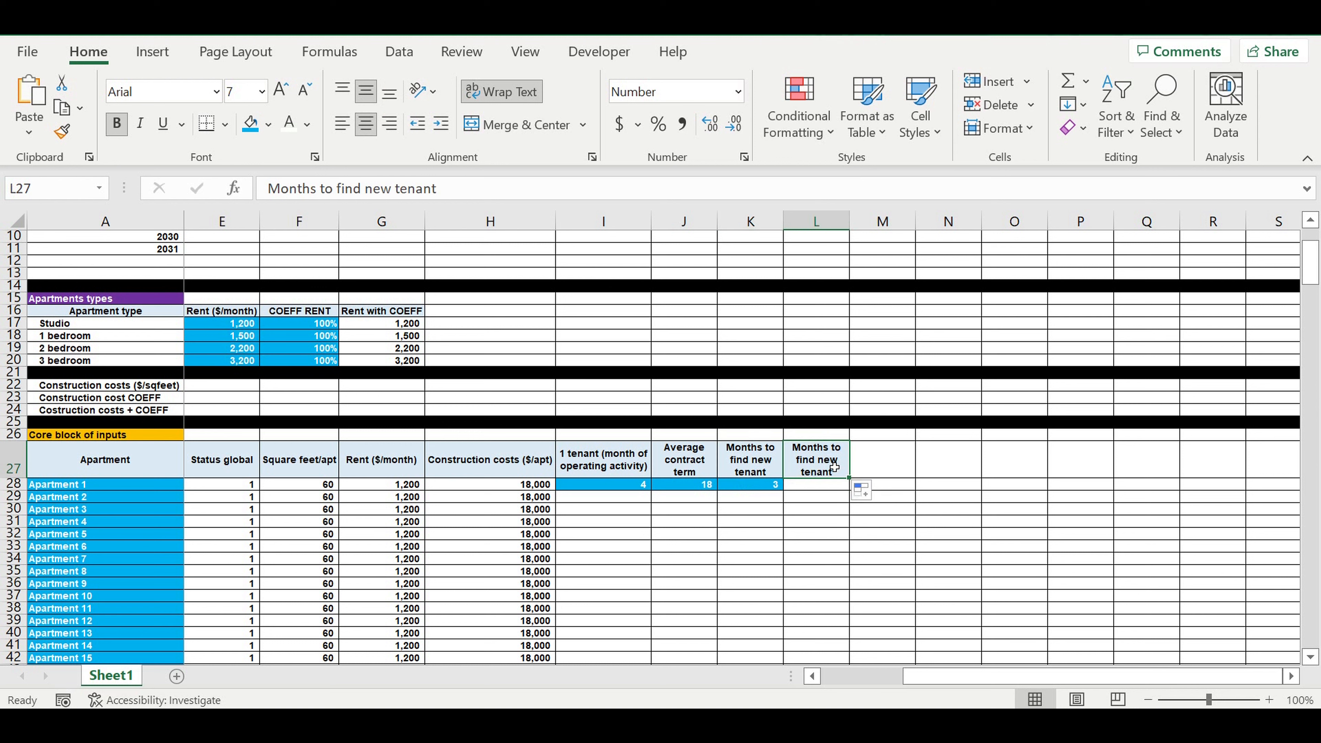
type("Ren")
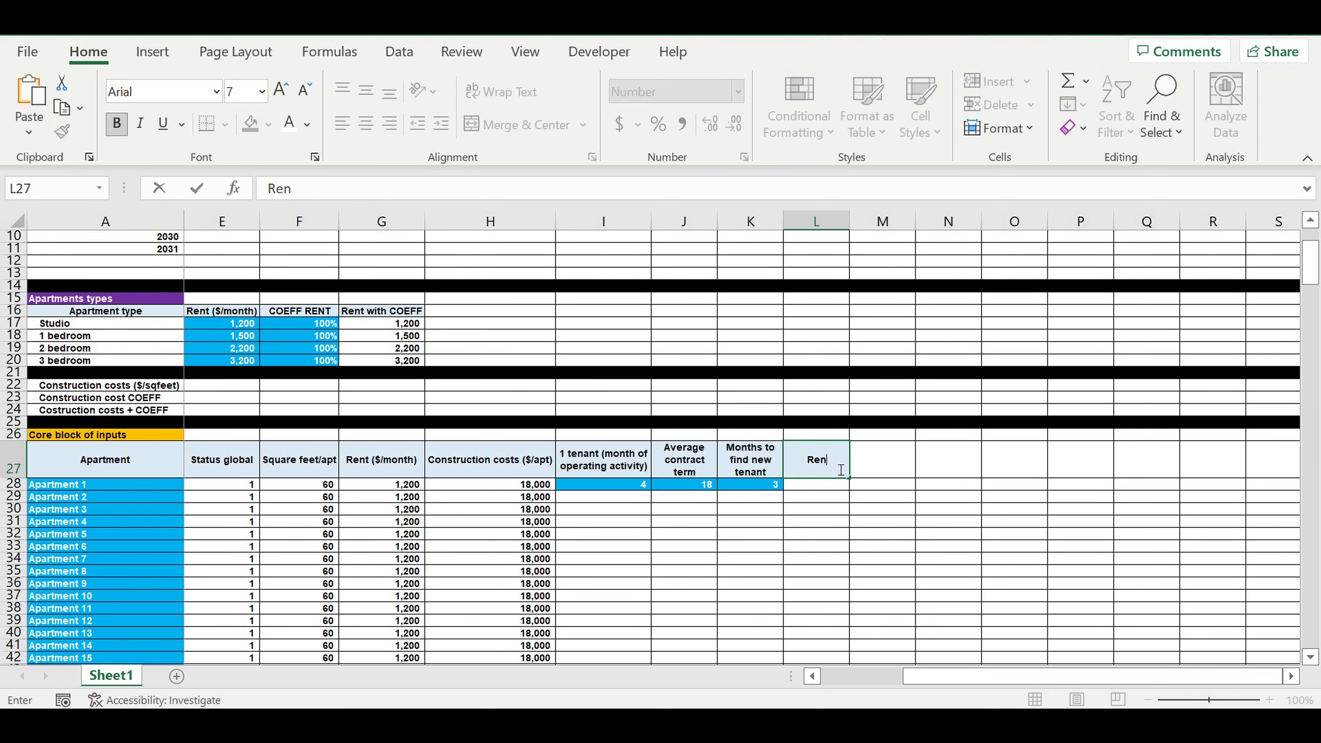
type("t cycle  (months)")
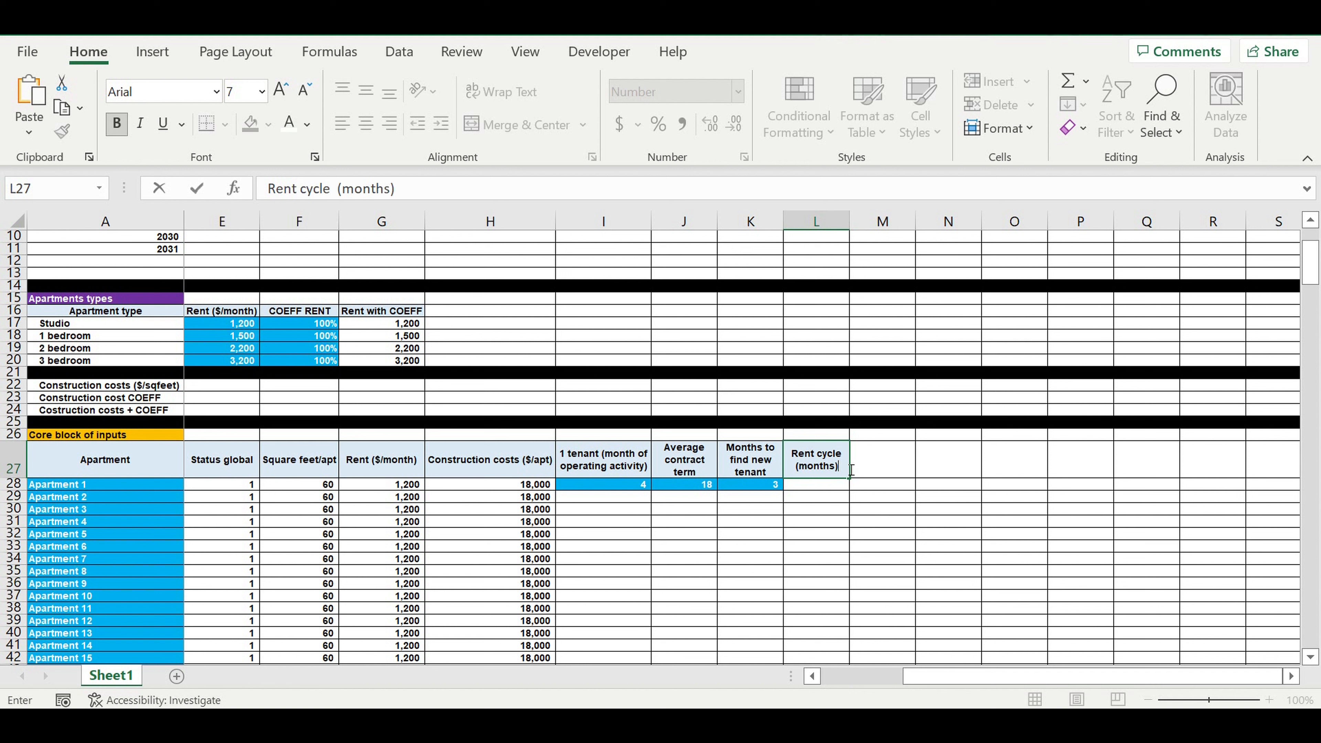
key("Return")
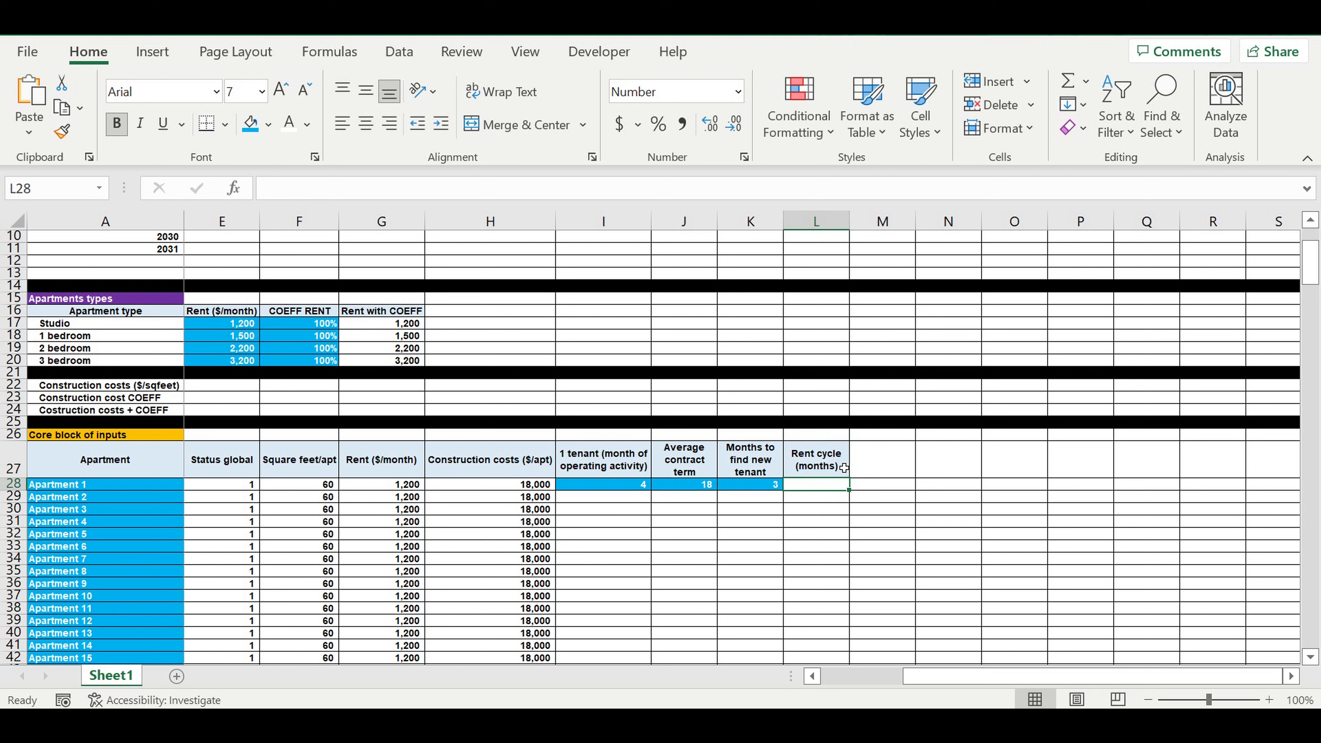
- Calculate Apartment 1's rent cycle in L28 with the formula =J28+K28, adding contract term and months to find a new tenant
type("=")
left_click(692, 494)
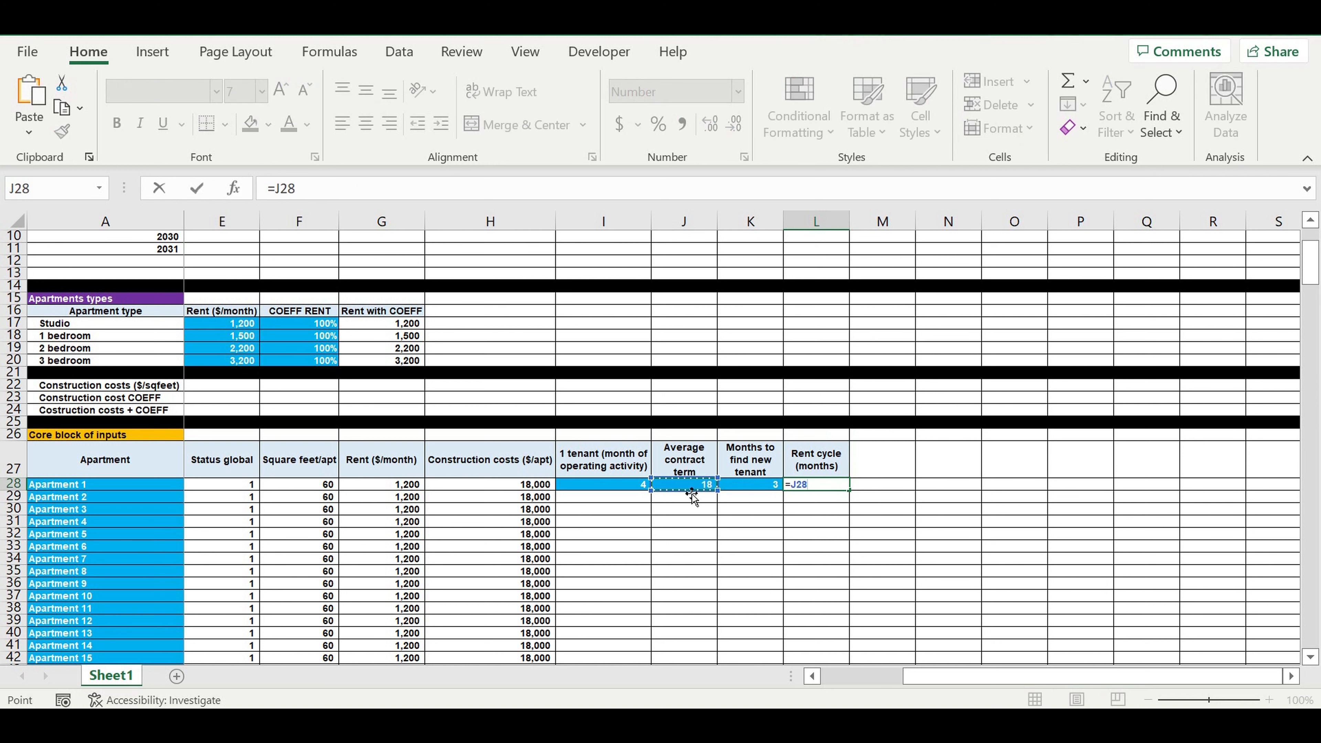
type("+")
left_click(751, 487)
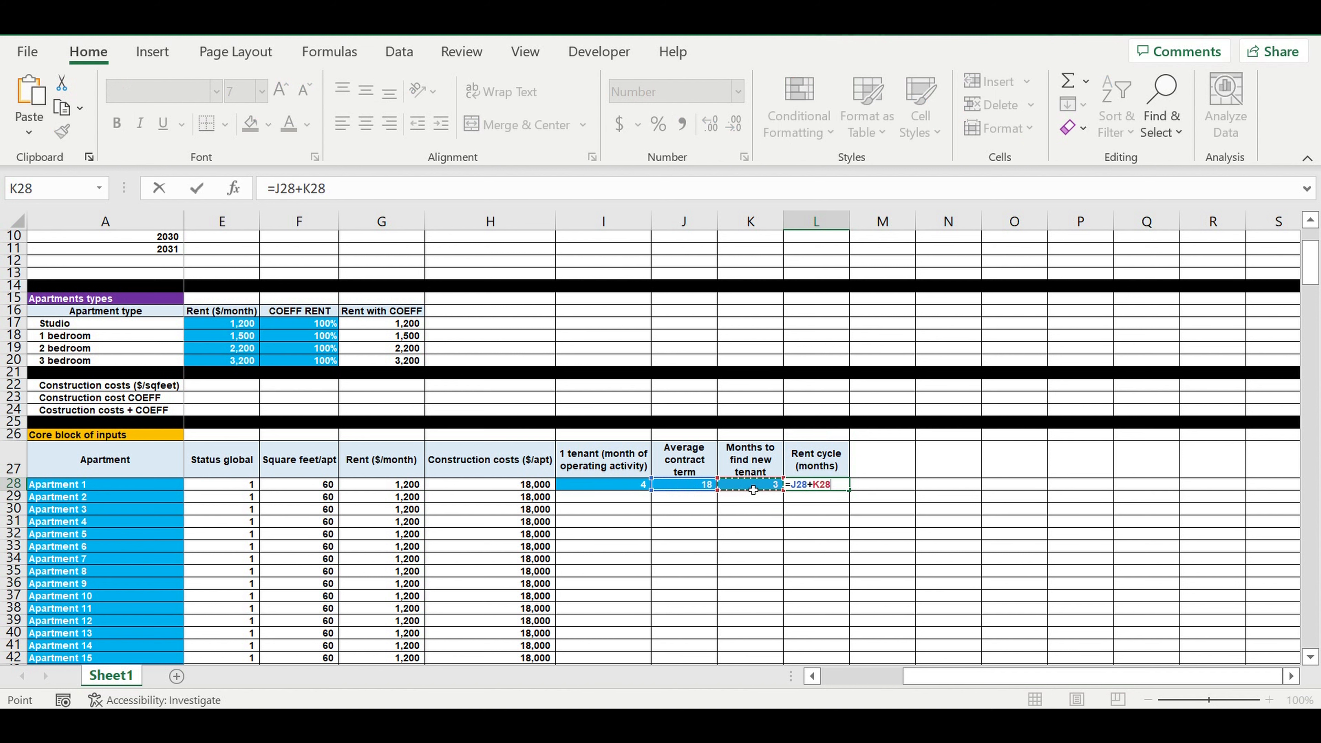
key("Return")
left_click(819, 486)
- Fill Apartment 1's tenant month, contract term, new-tenant months and rent cycle cells (I28:L28) down through all apartment rows
left_click_drag(630, 489, 809, 491)
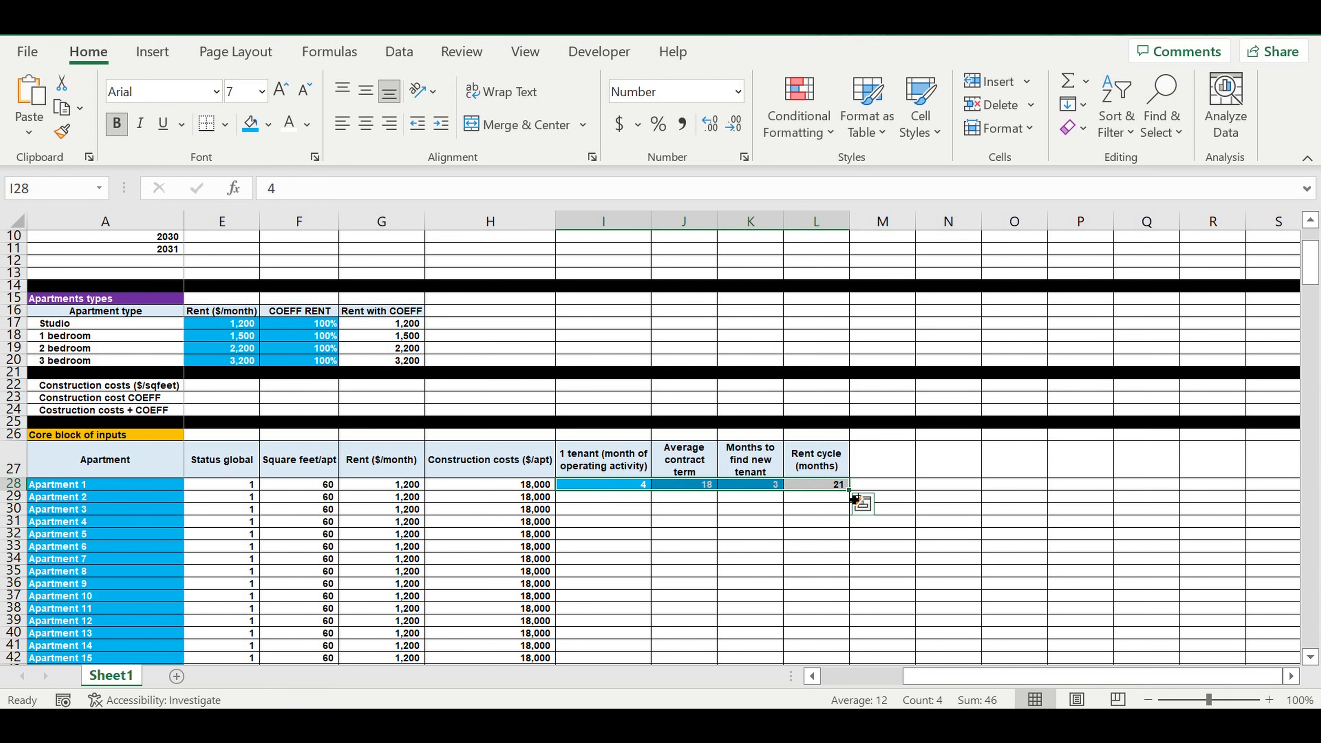
double_click(850, 491)
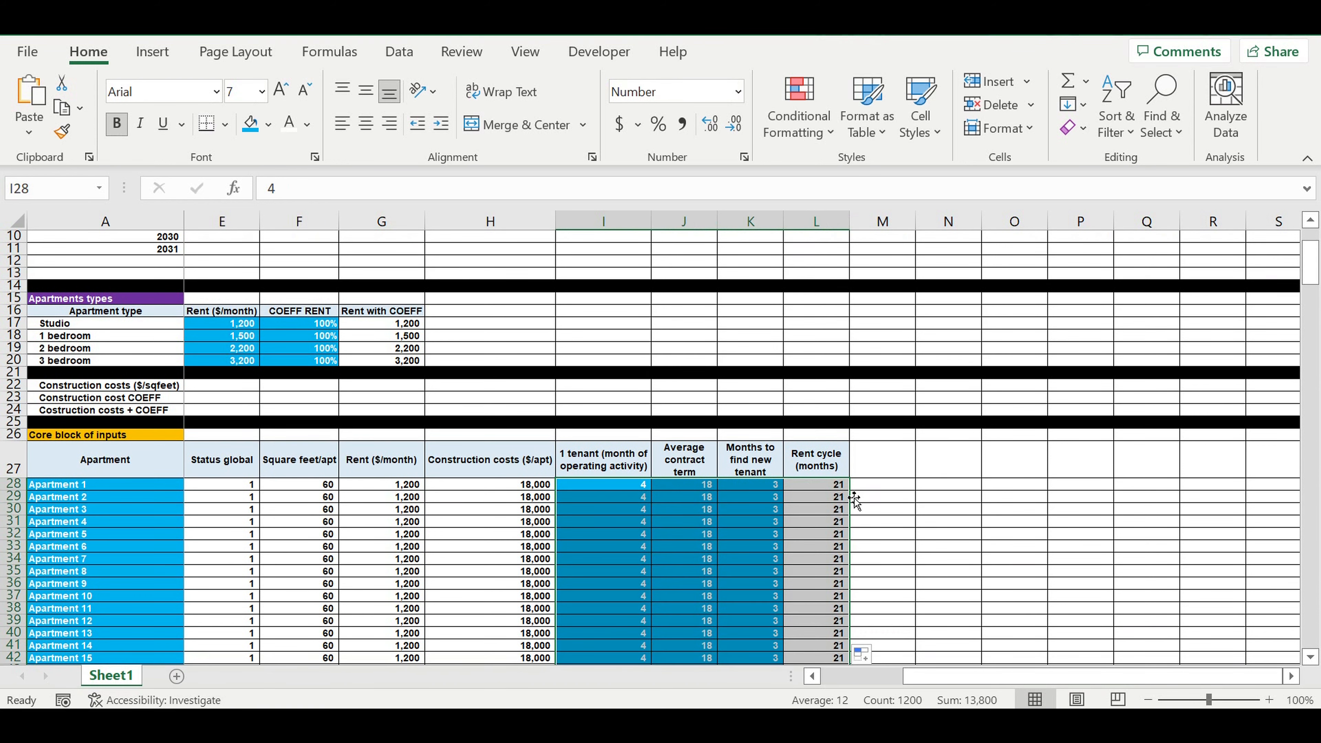
left_click(914, 536)
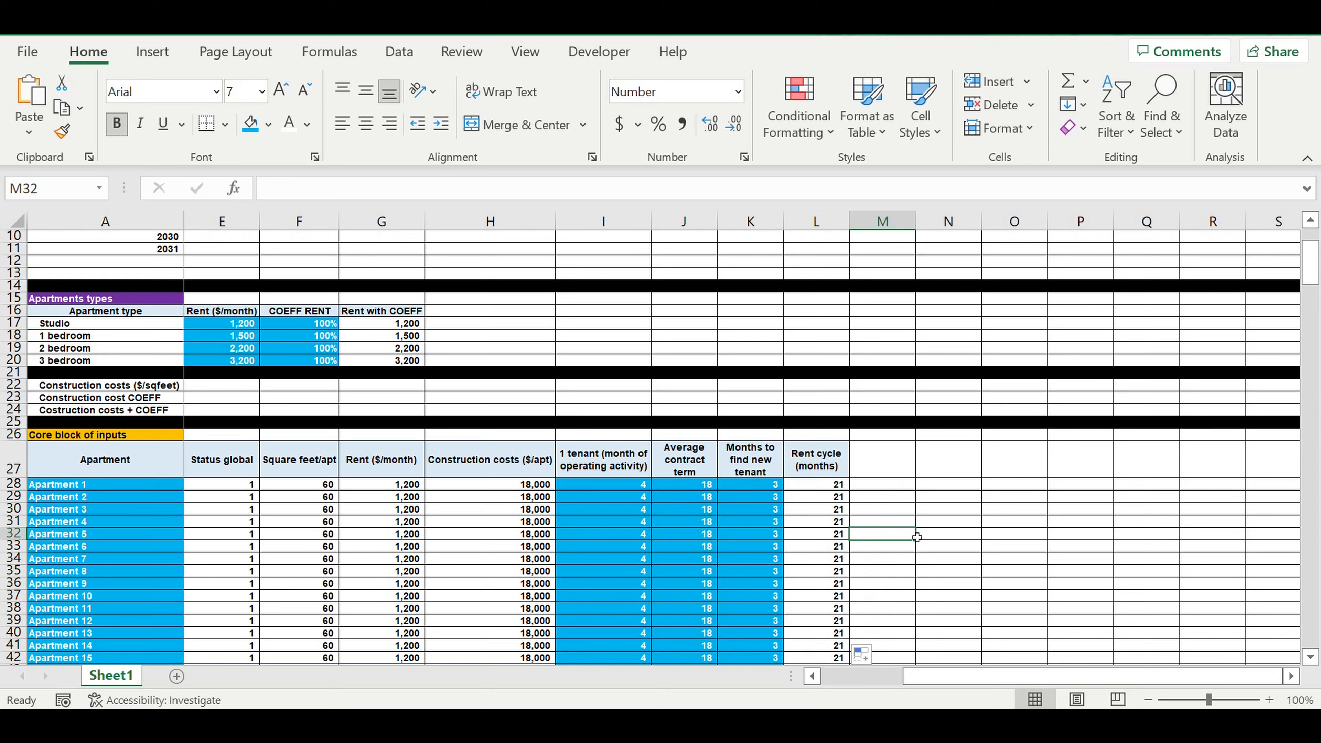
- Review the apartment, status, tenant month, contract term, new-tenant and rent cycle columns across the apartment rows down to the total investment row
scroll(905, 525, "down", 10)
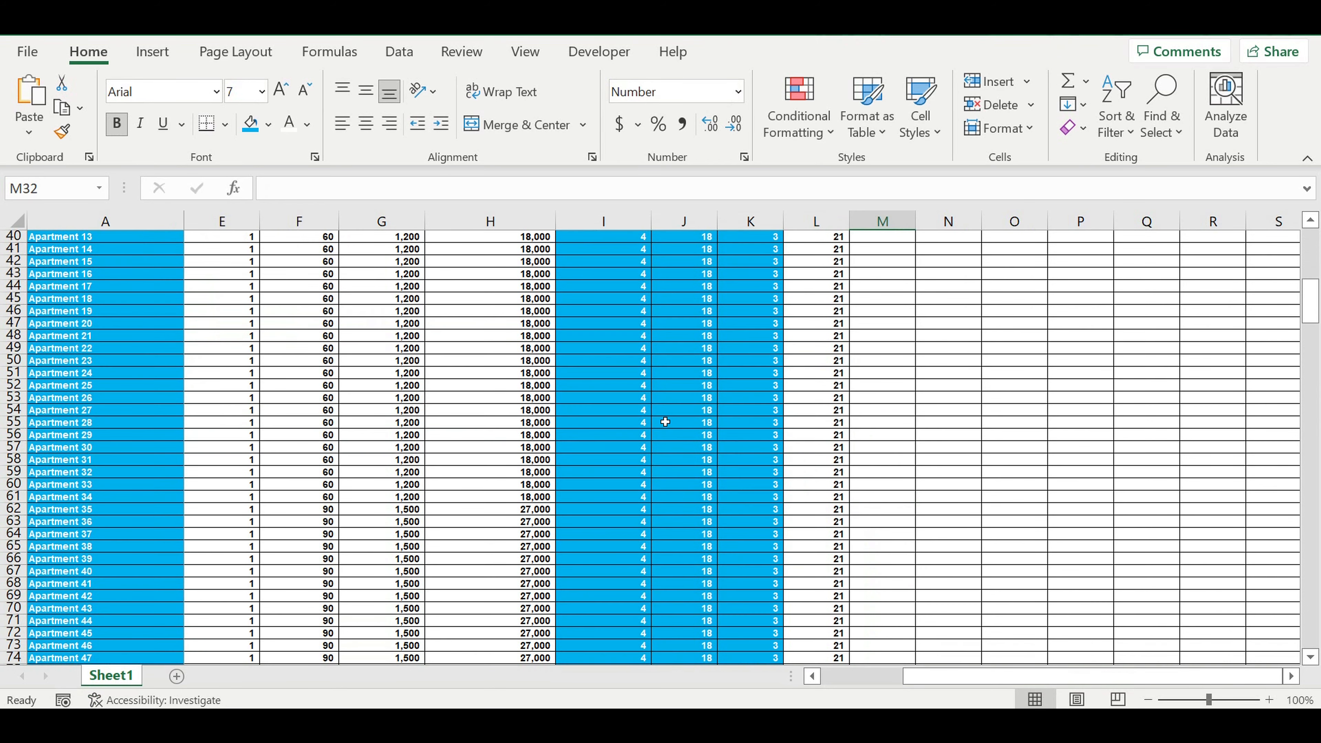
scroll(640, 365, "down", 4)
left_click_drag(617, 300, 645, 657)
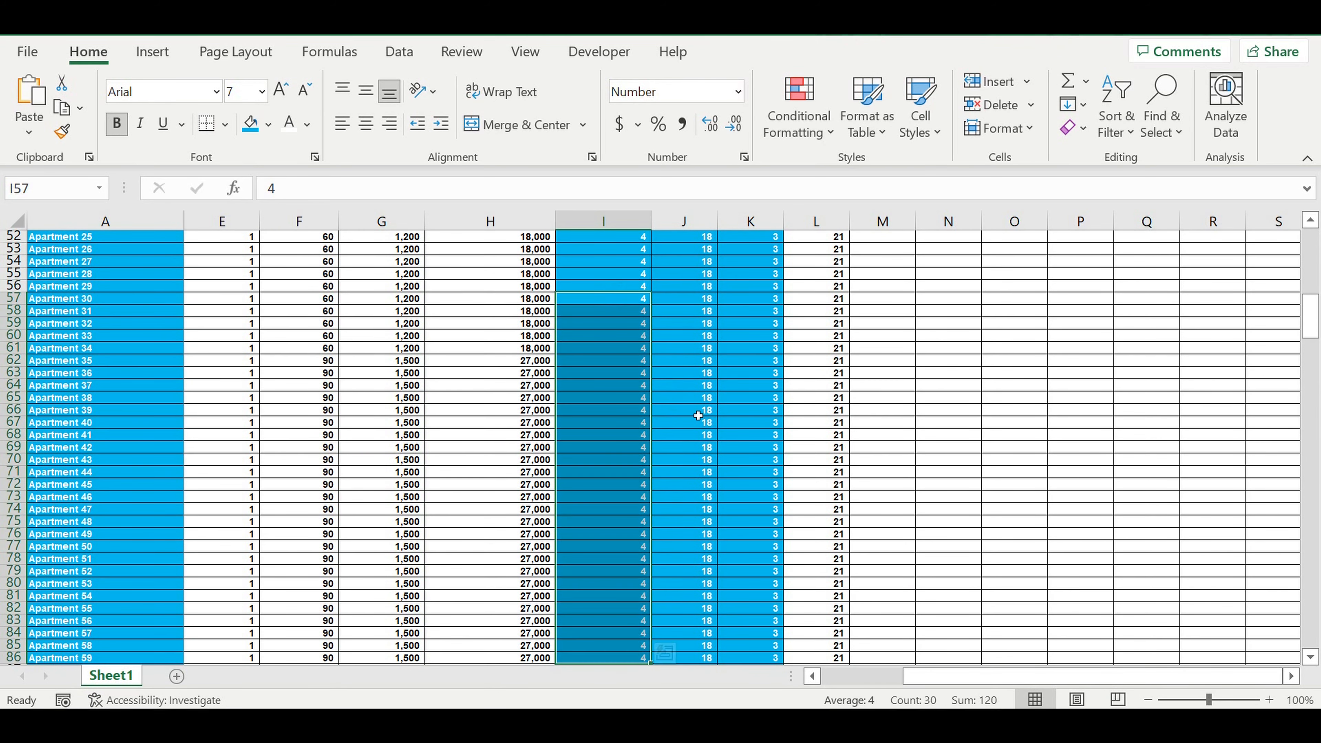
scroll(676, 411, "up", 12)
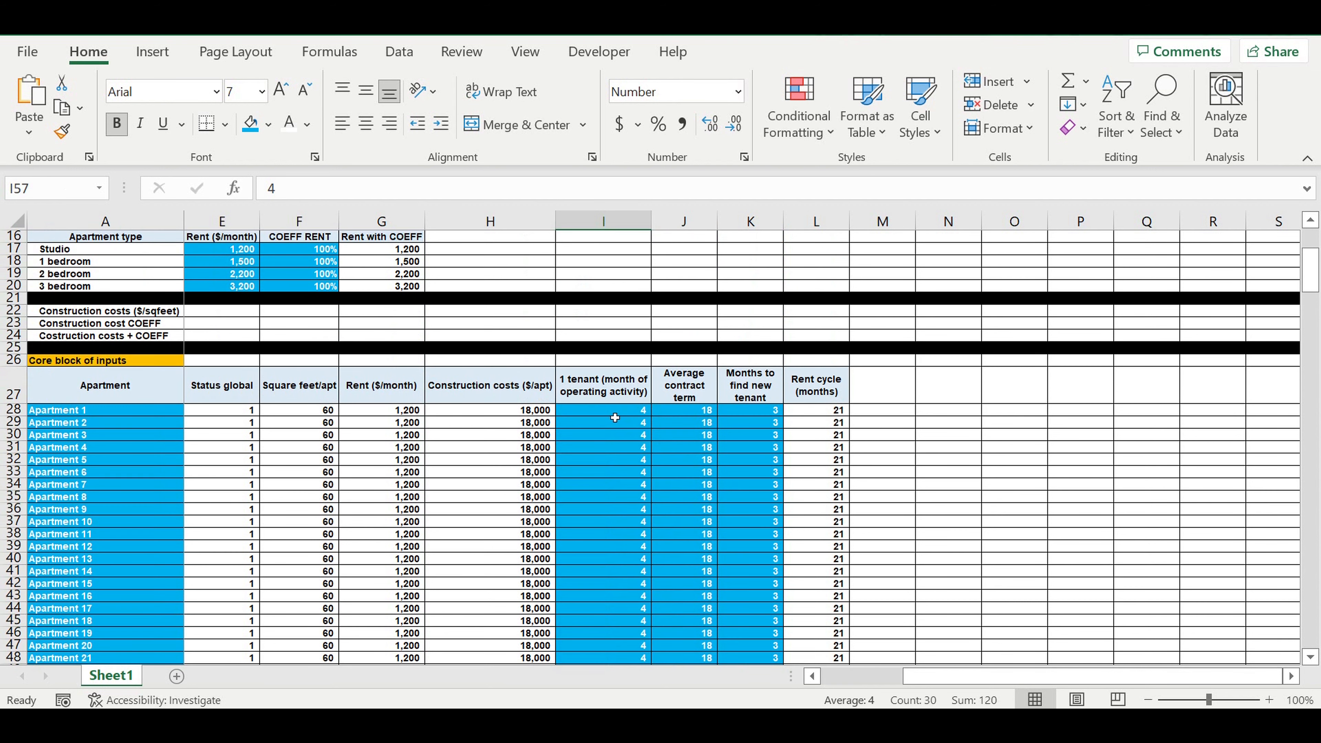
left_click(58, 410)
left_click_drag(62, 472, 104, 546)
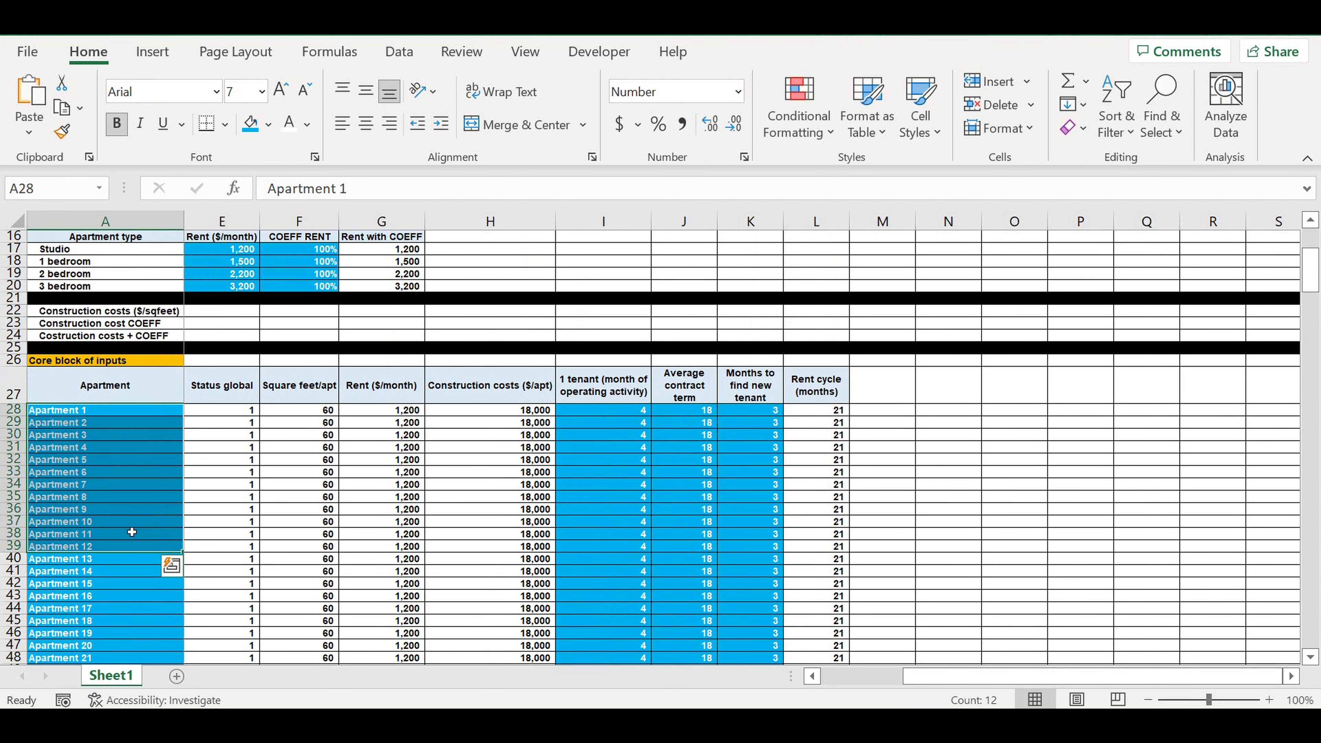
left_click_drag(923, 677, 878, 687)
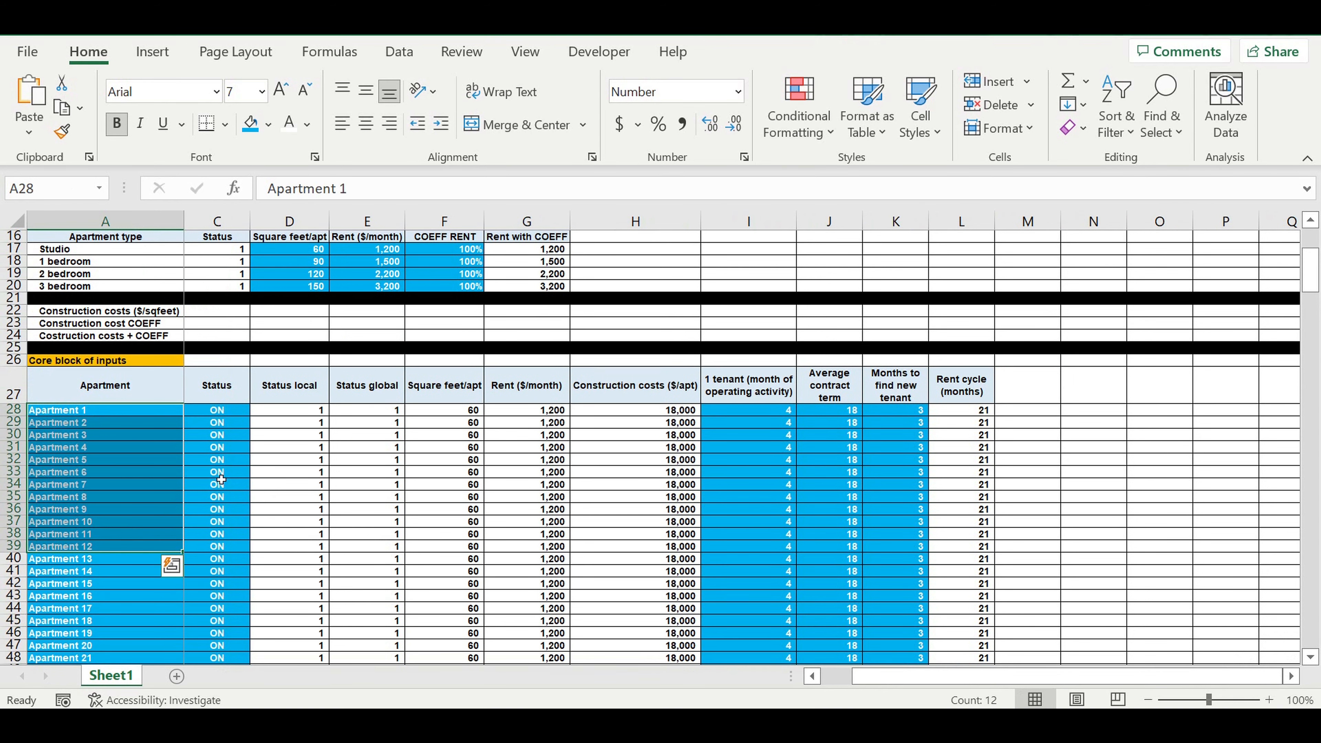
left_click(124, 475)
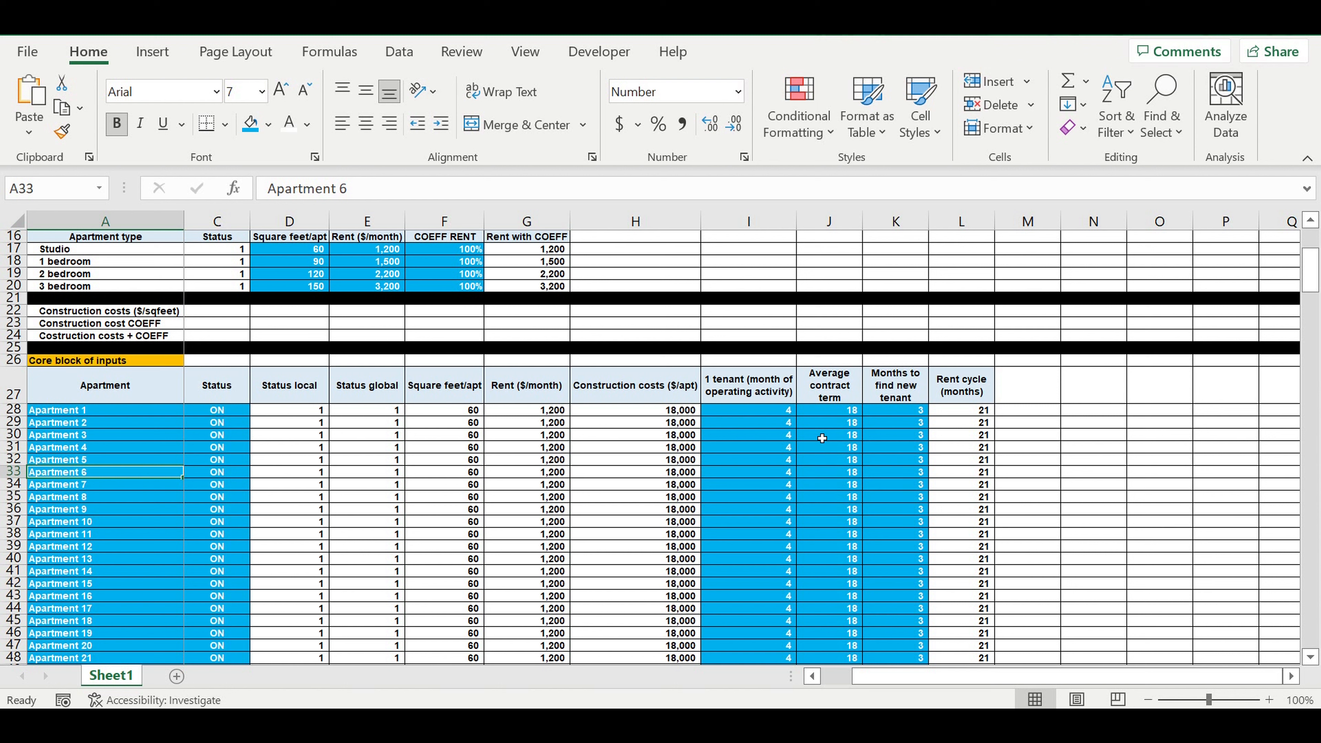
left_click_drag(833, 416, 838, 558)
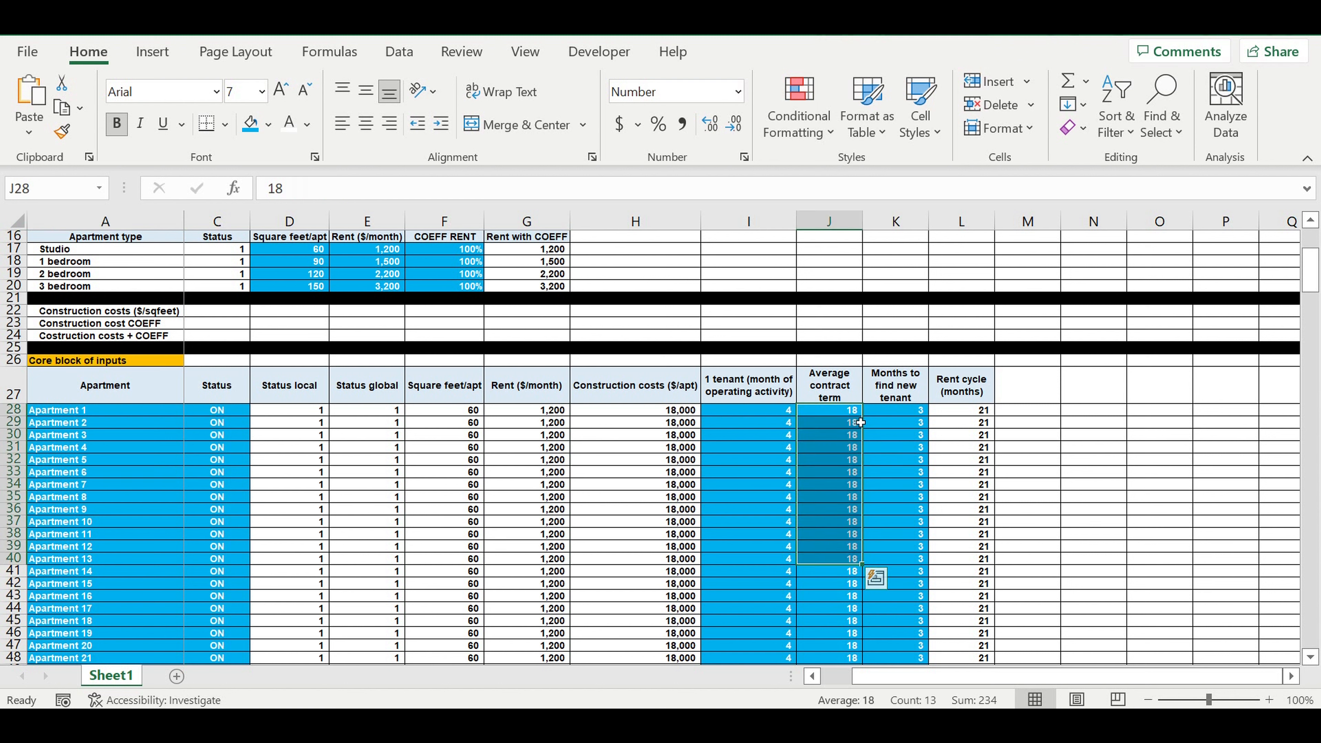
left_click_drag(900, 417, 931, 546)
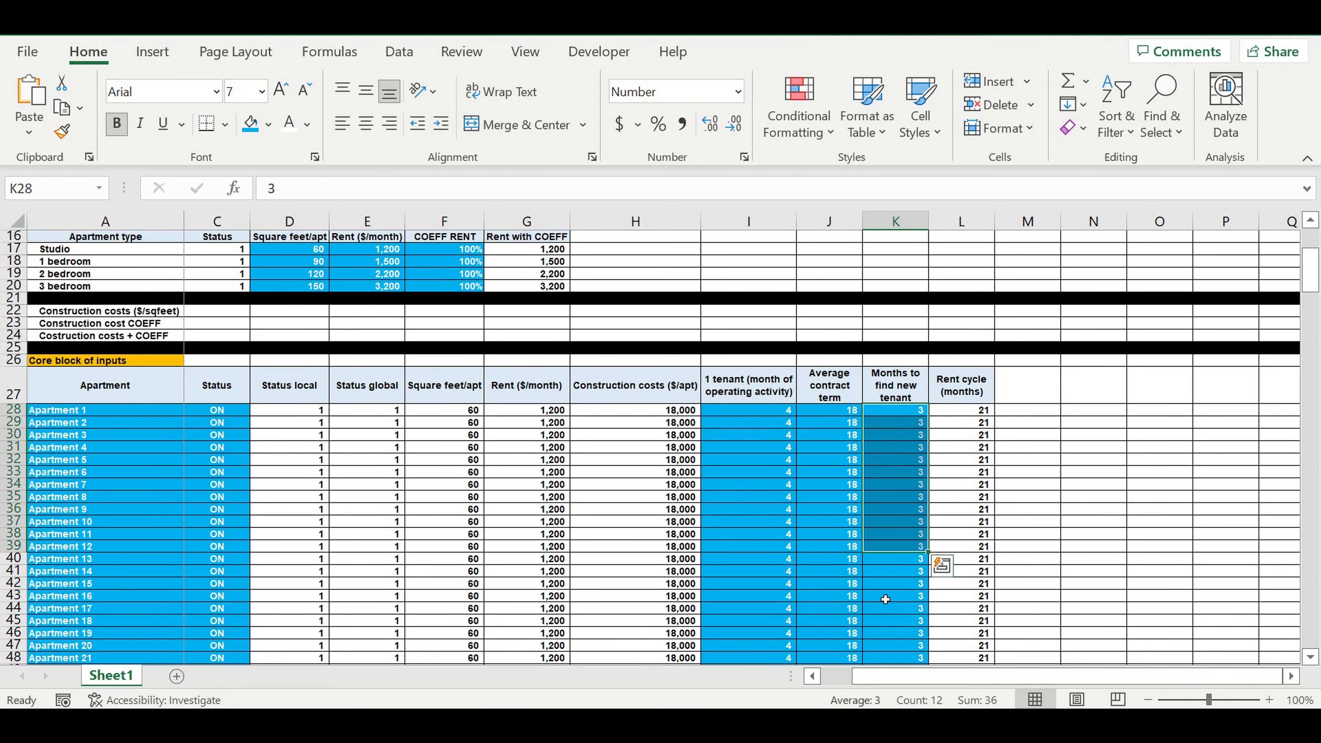
left_click_drag(887, 681, 837, 682)
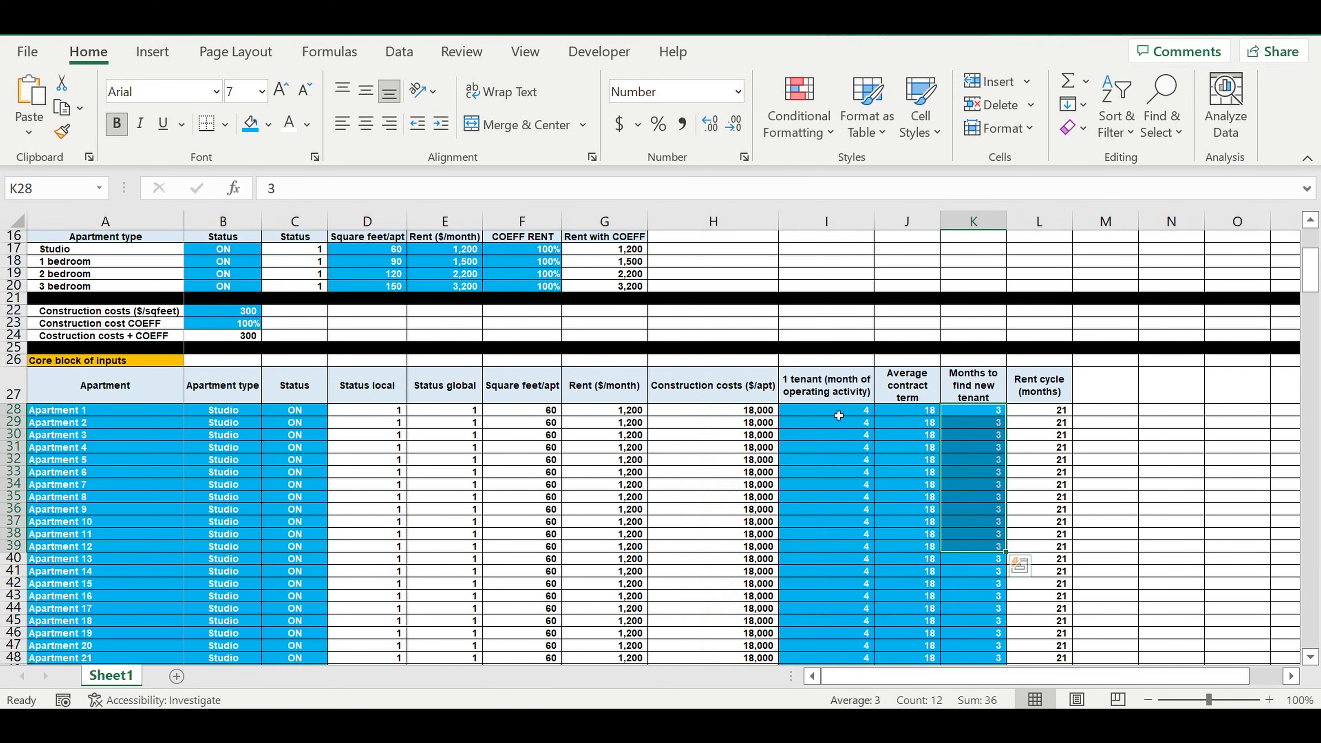
left_click_drag(838, 415, 983, 657)
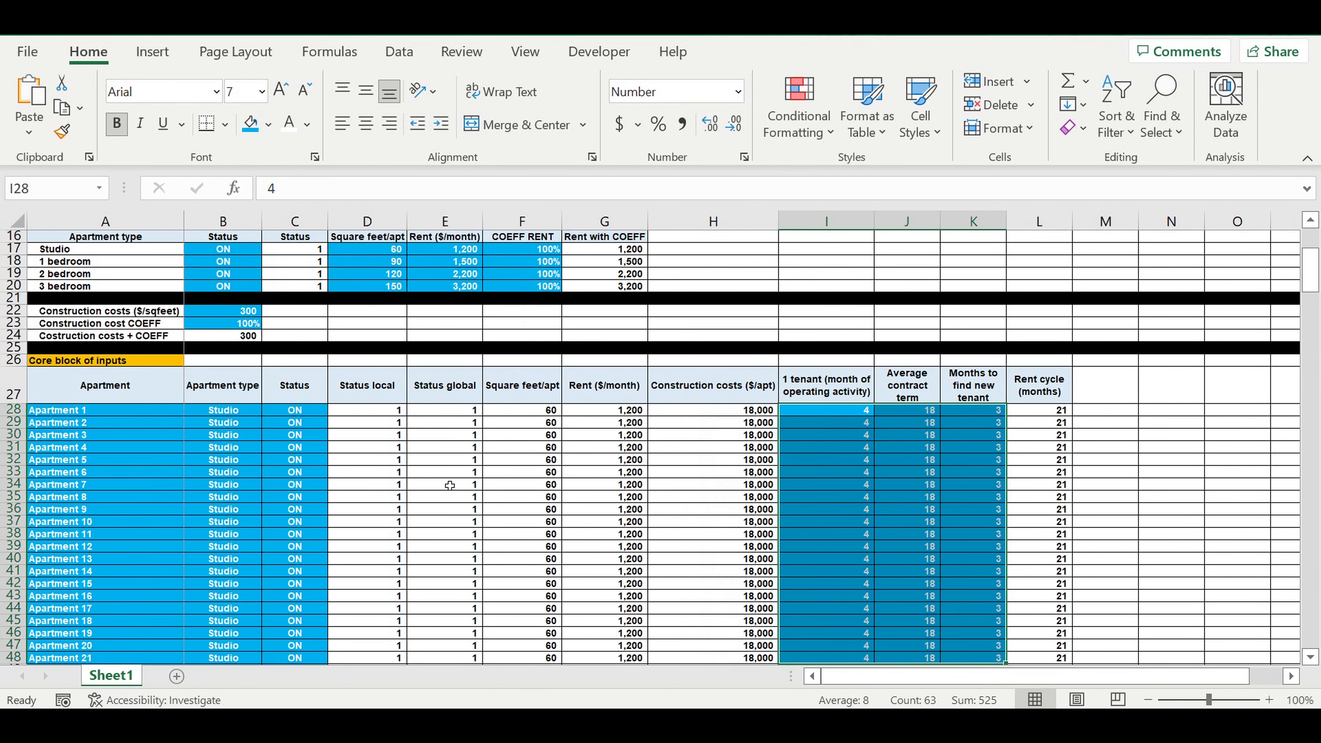
scroll(450, 485, "down", 20)
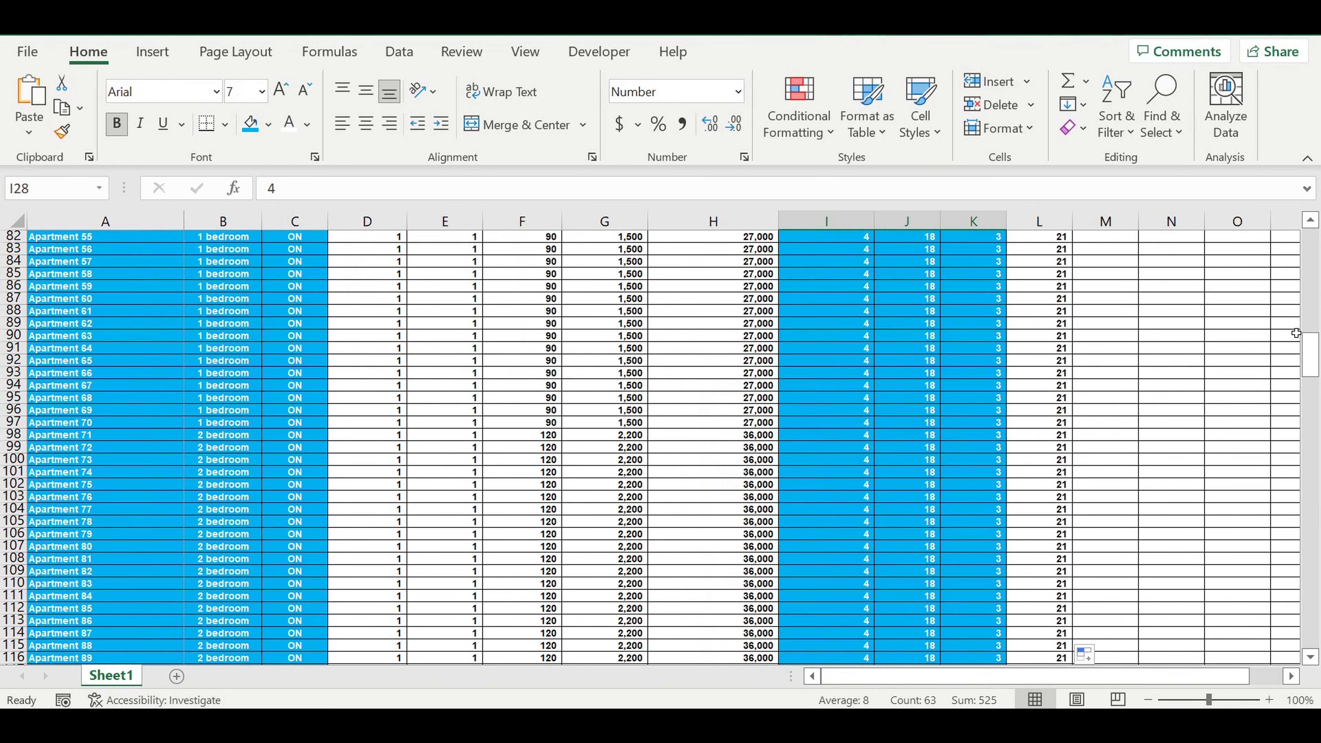
left_click_drag(1307, 348, 1307, 627)
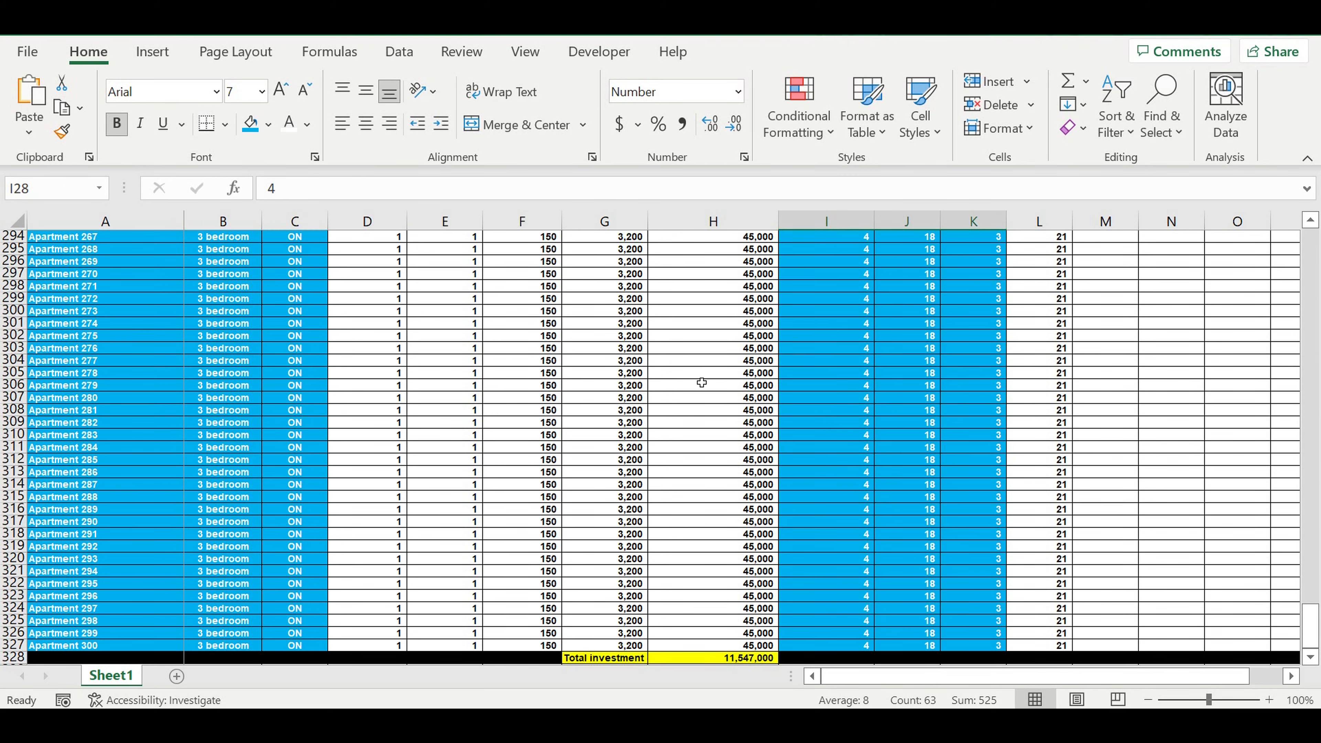
scroll(669, 359, "up", 14)
scroll(672, 357, "up", 15)
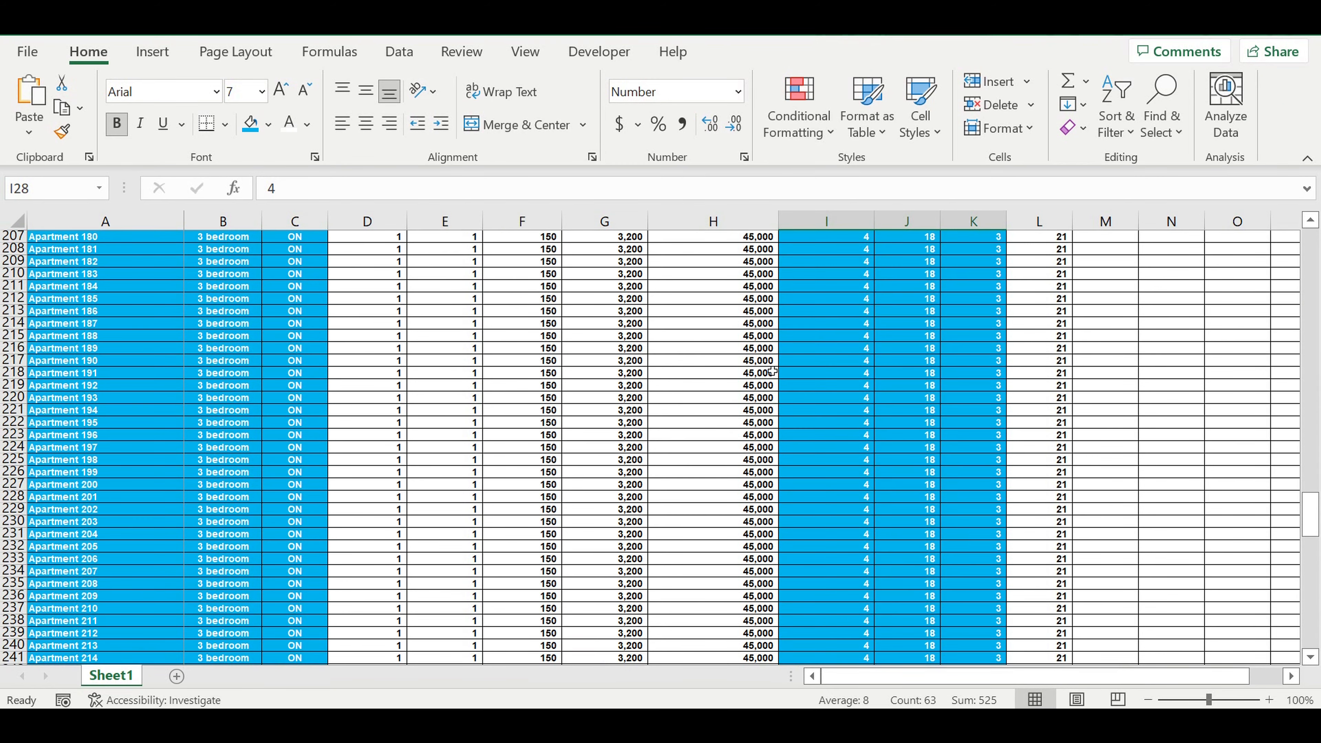
- Examine the construction cost, rent and square feet formulas of the first apartments, and look through the apartment rows down to the total investment row
scroll(773, 372, "up", 20)
left_click_drag(1311, 396, 1314, 223)
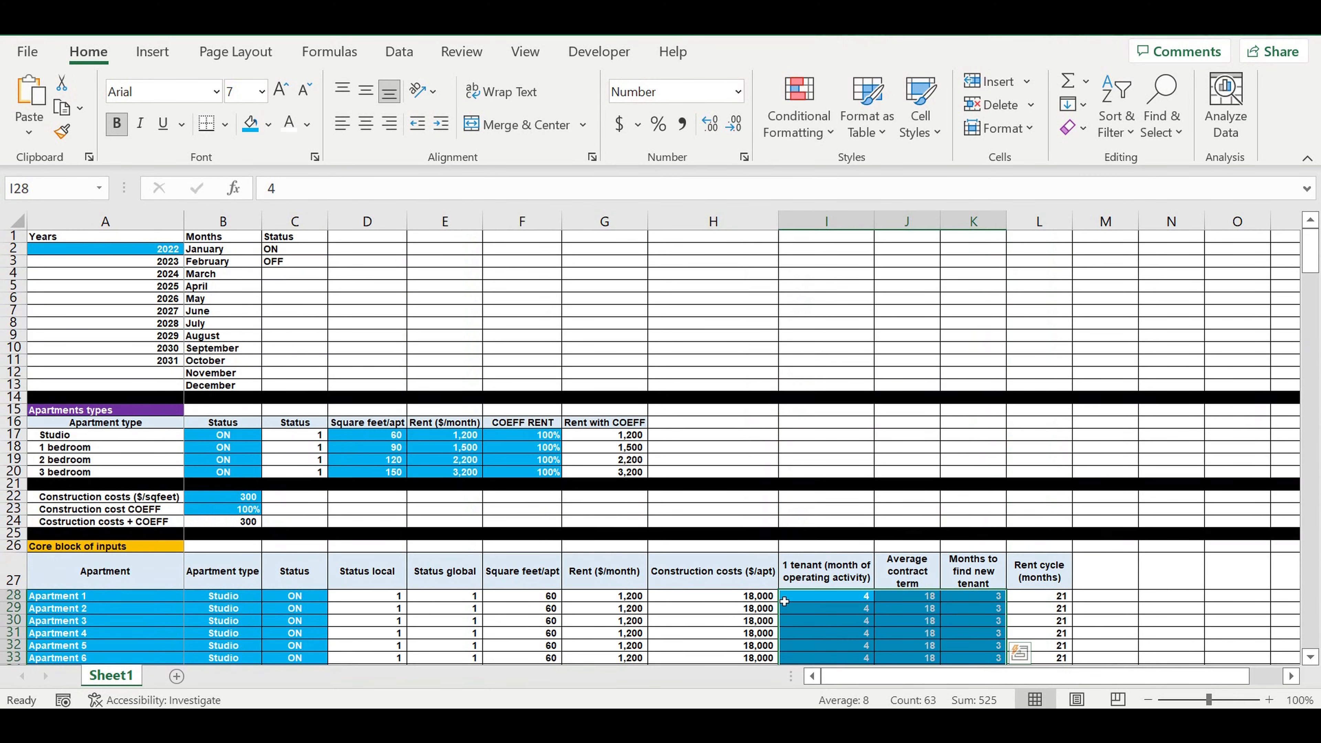
left_click_drag(762, 604, 630, 636)
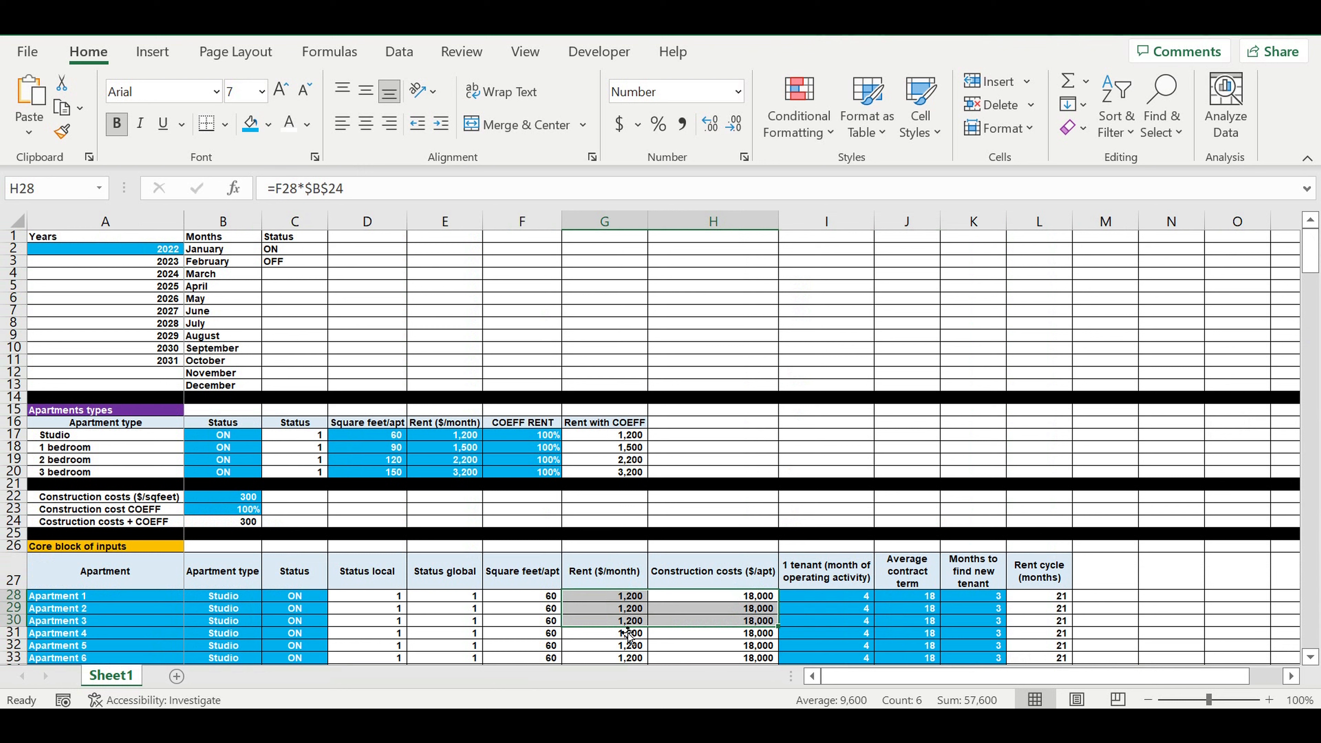
left_click_drag(523, 601, 525, 632)
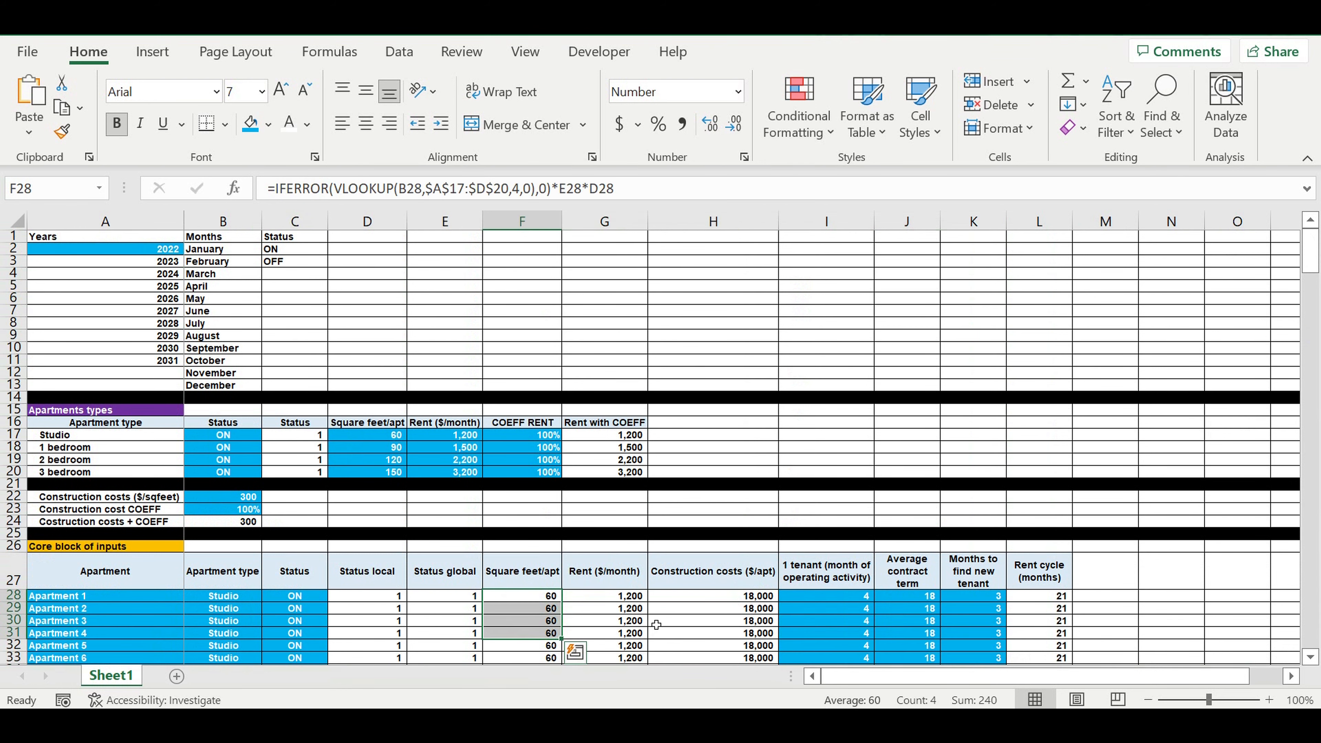
scroll(773, 509, "down", 4)
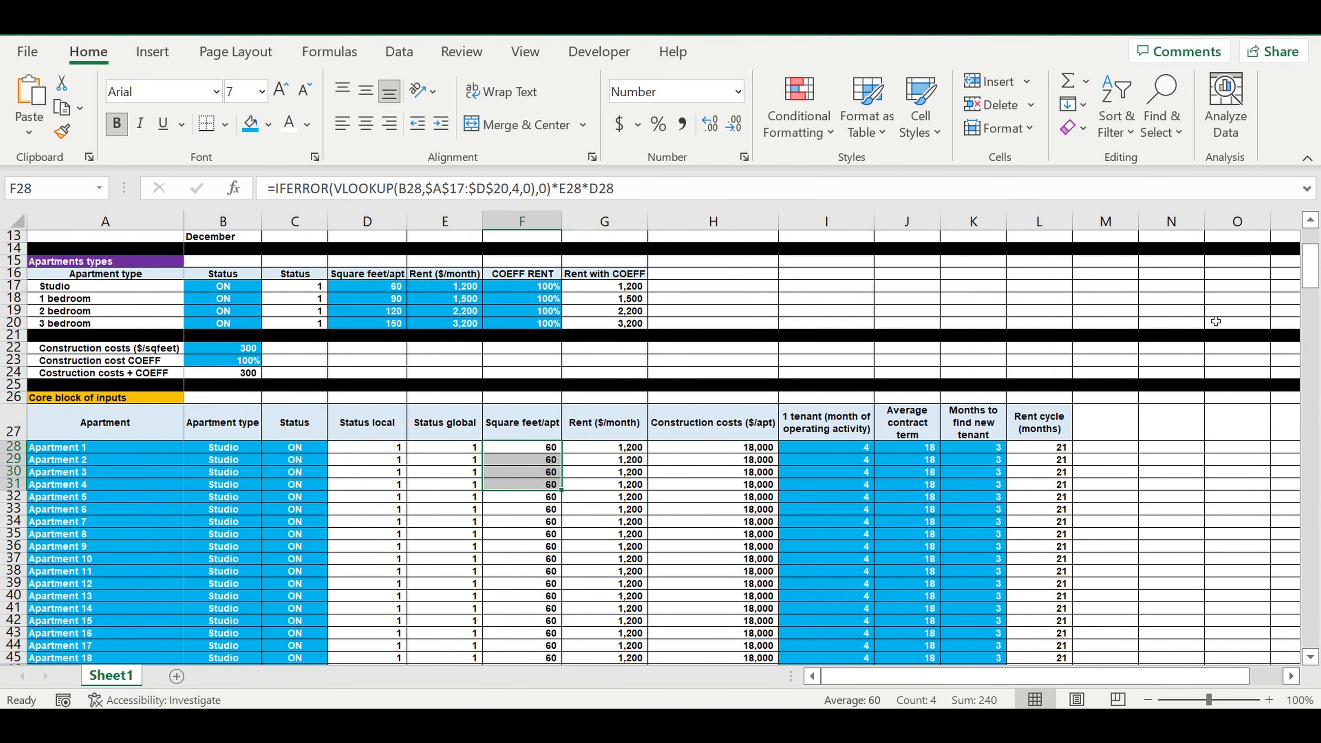
scroll(1215, 321, "down", 20)
left_click_drag(1312, 346, 1293, 657)
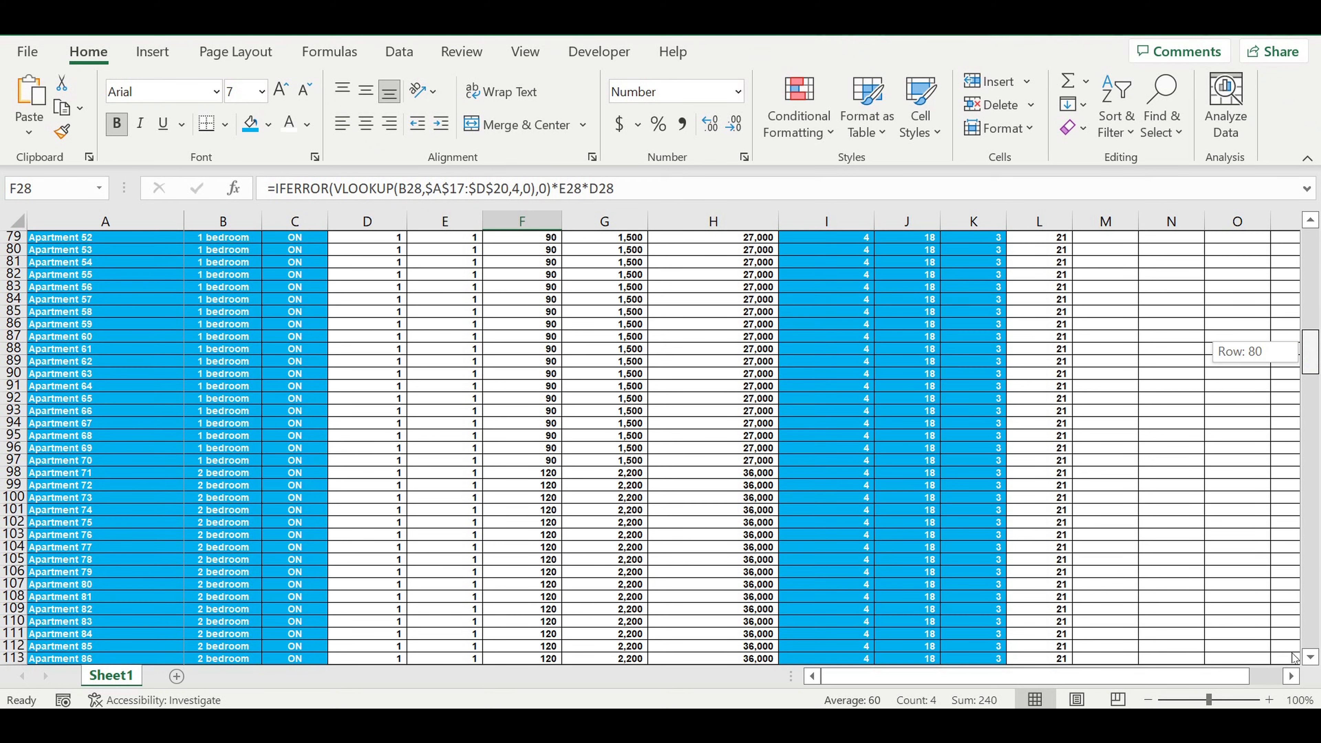
left_click_drag(1312, 352, 1312, 627)
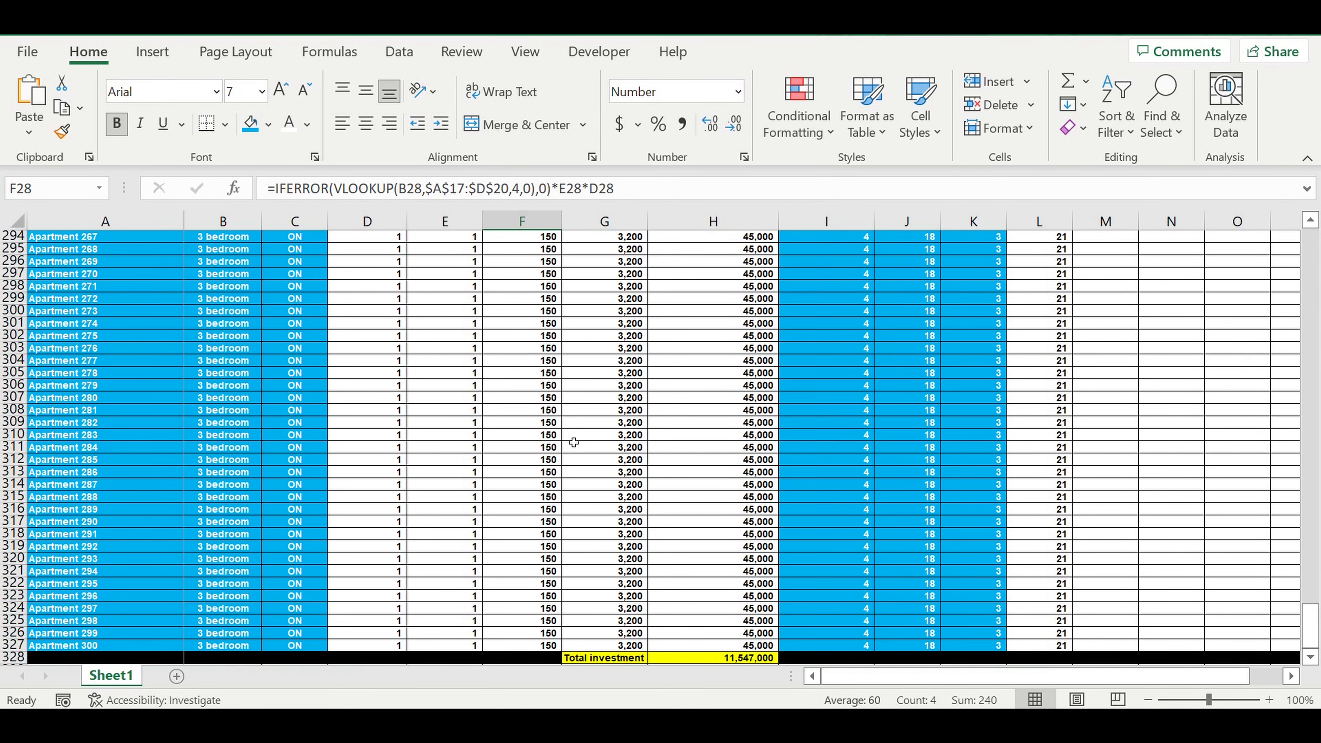
- Enter the section label "Timeline" in A329, just below the total investment row
scroll(577, 450, "down", 5)
left_click(158, 487)
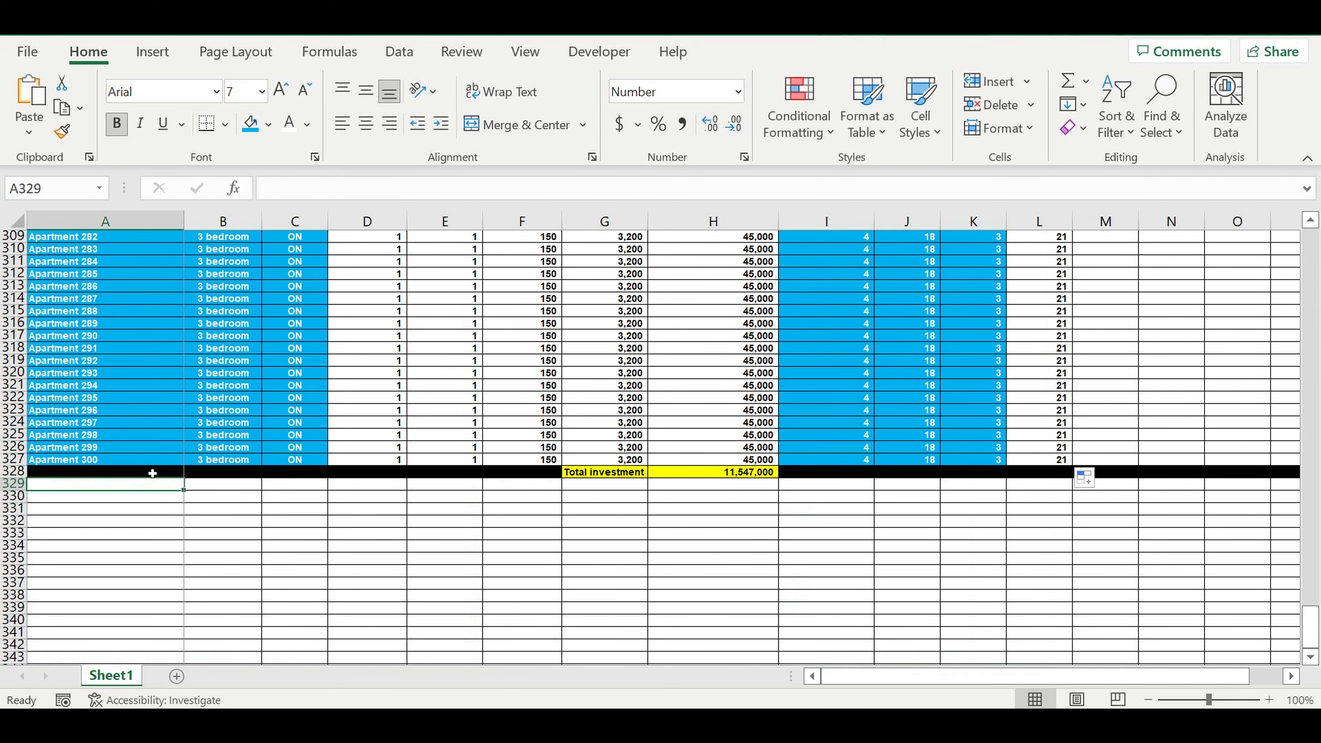
type("Timelin")
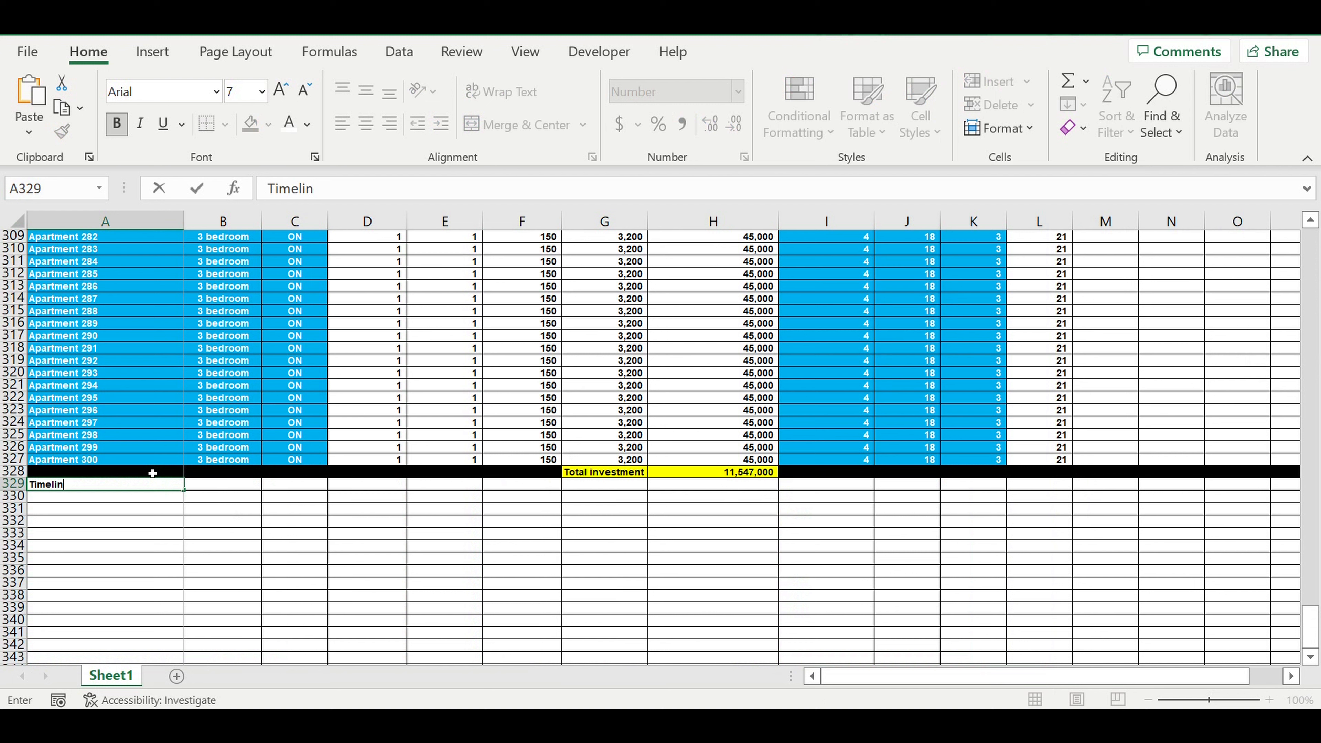
key("Return")
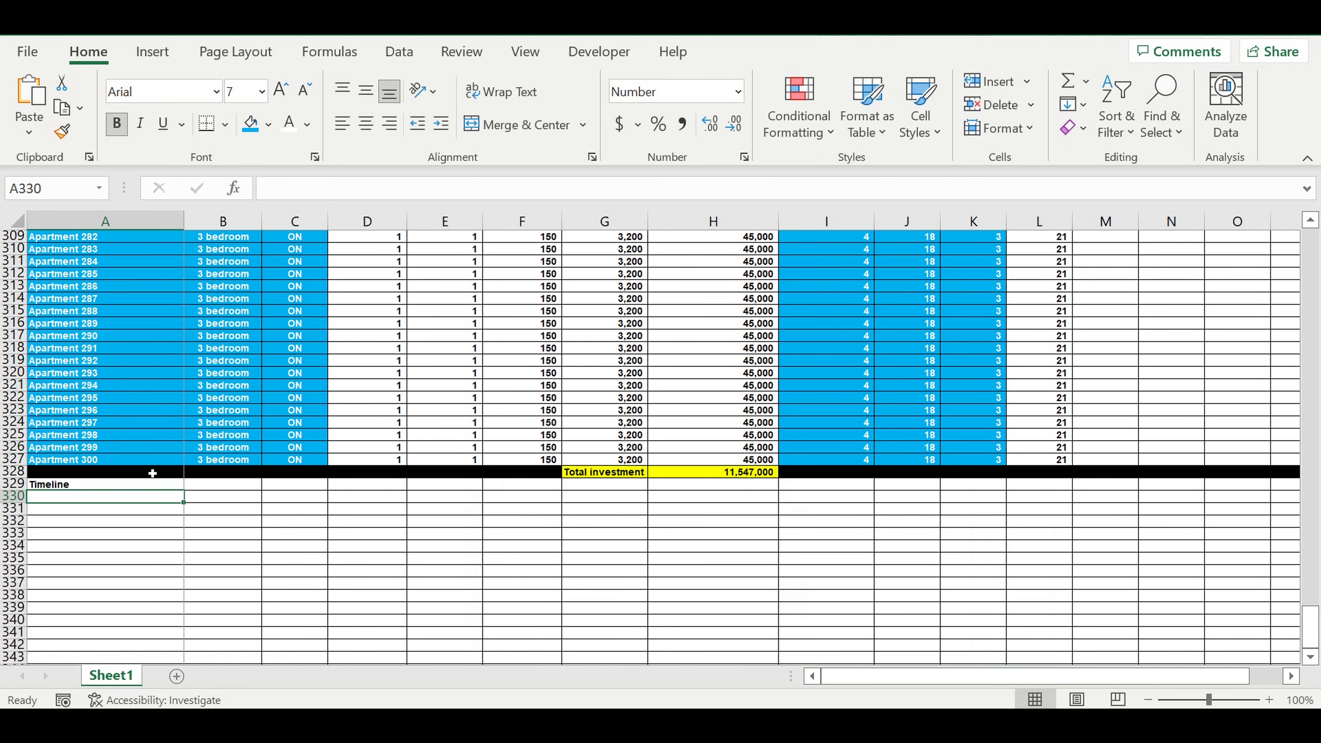
- Enter "January" in B330 under the Timeline row and centre it in the cell
left_click(226, 500)
type("January")
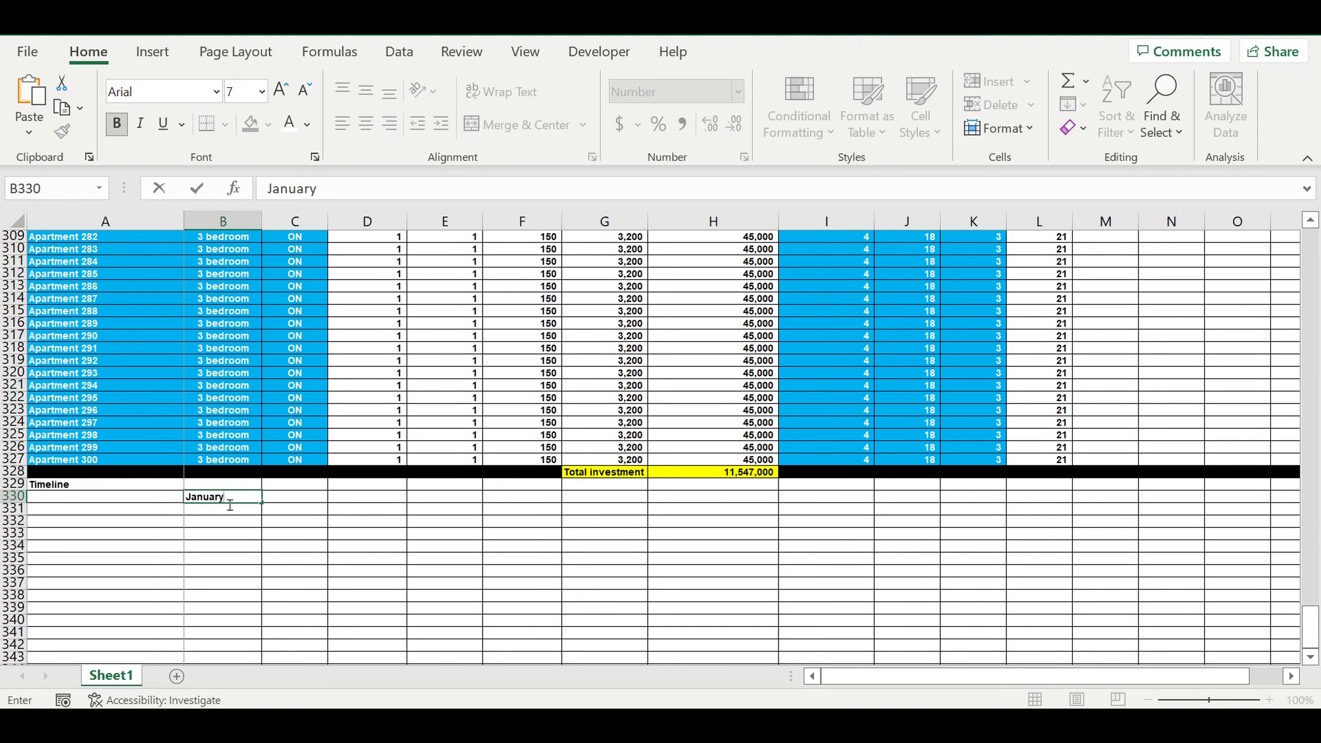
key("Return")
left_click(227, 500)
left_click(366, 124)
- Fill the month names from January in B330 across row 330 through December in DQ330
left_click_drag(265, 510, 1197, 500)
left_click_drag(1283, 552, 227, 499)
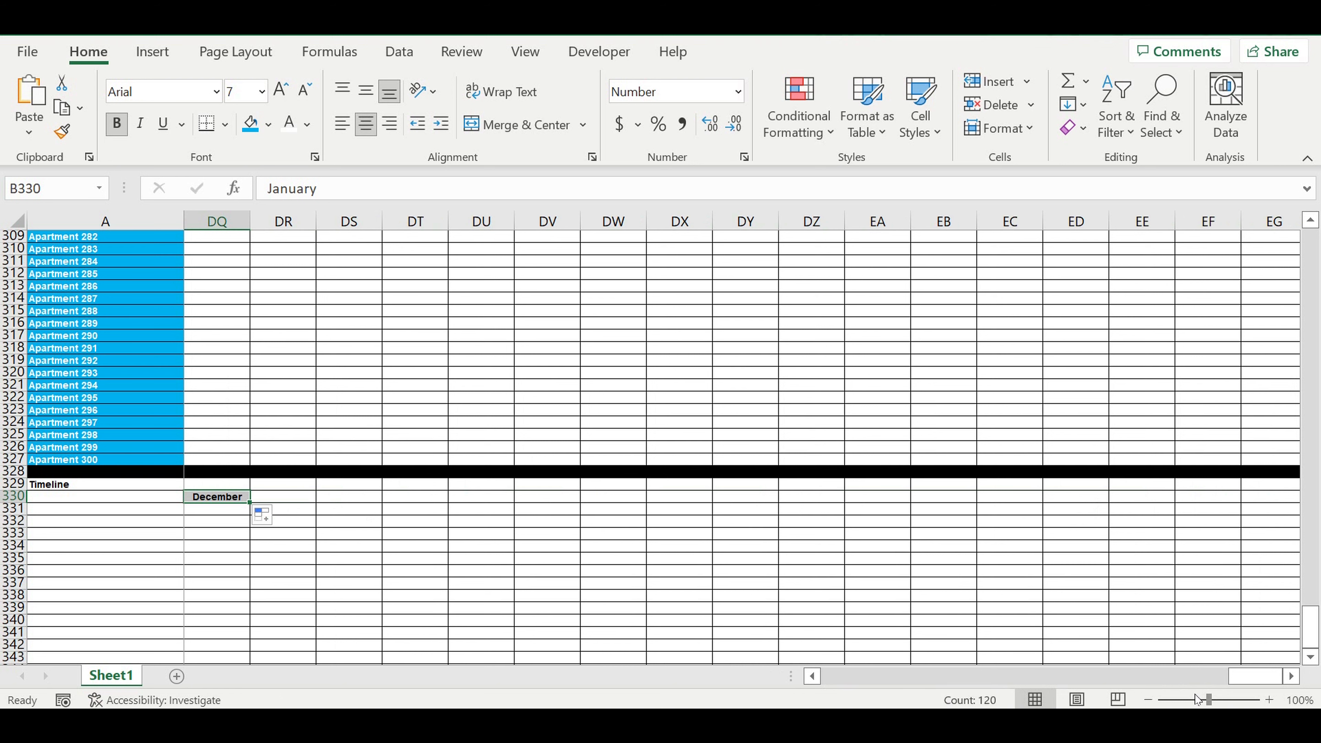
left_click_drag(1255, 676, 1004, 674)
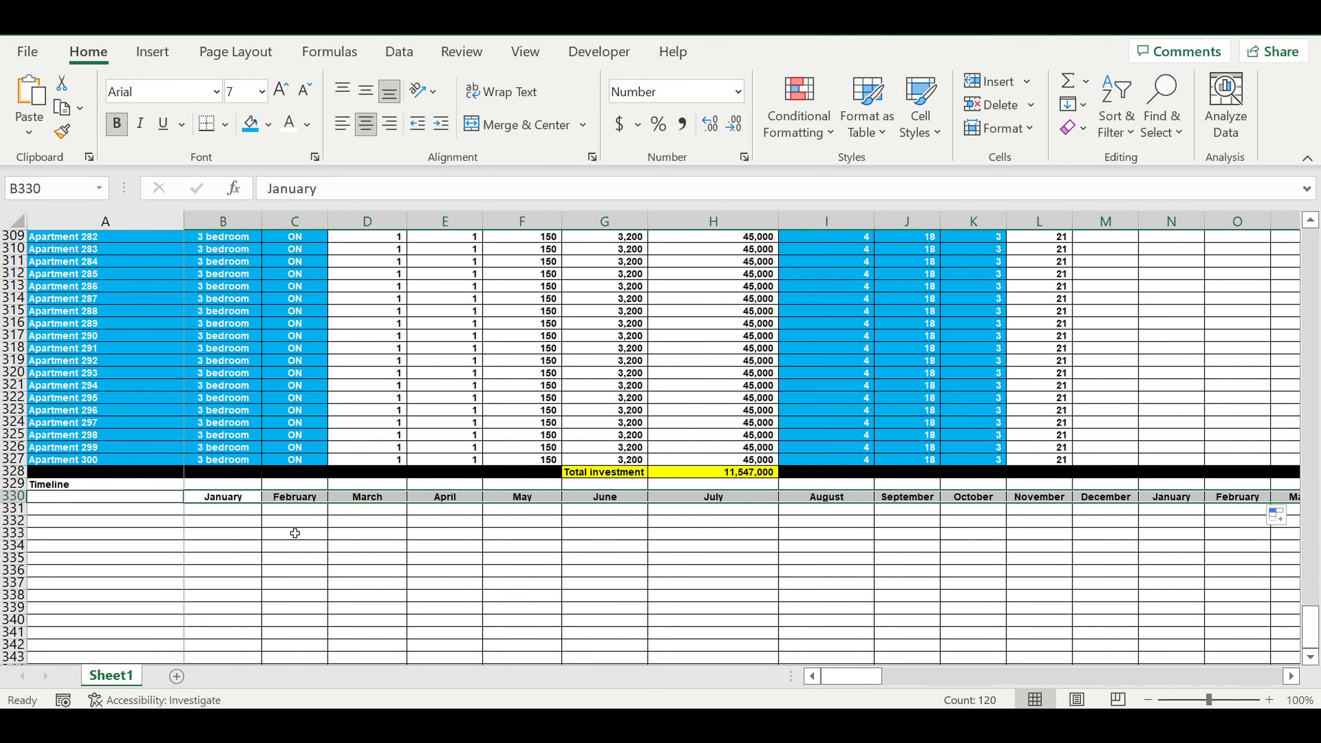
left_click(295, 533)
- Link the first timeline year in B329 to the start year with the formula =A2
left_click(156, 494)
left_click(239, 485)
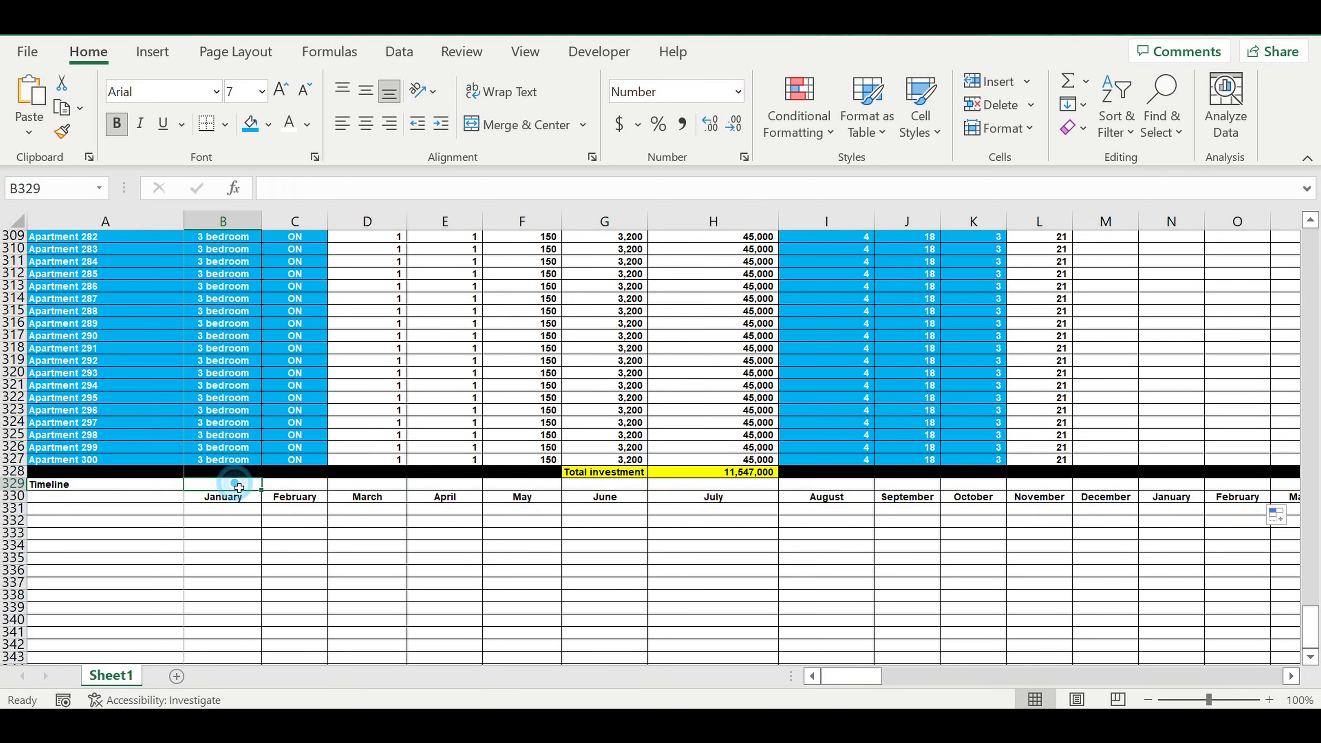
type("=")
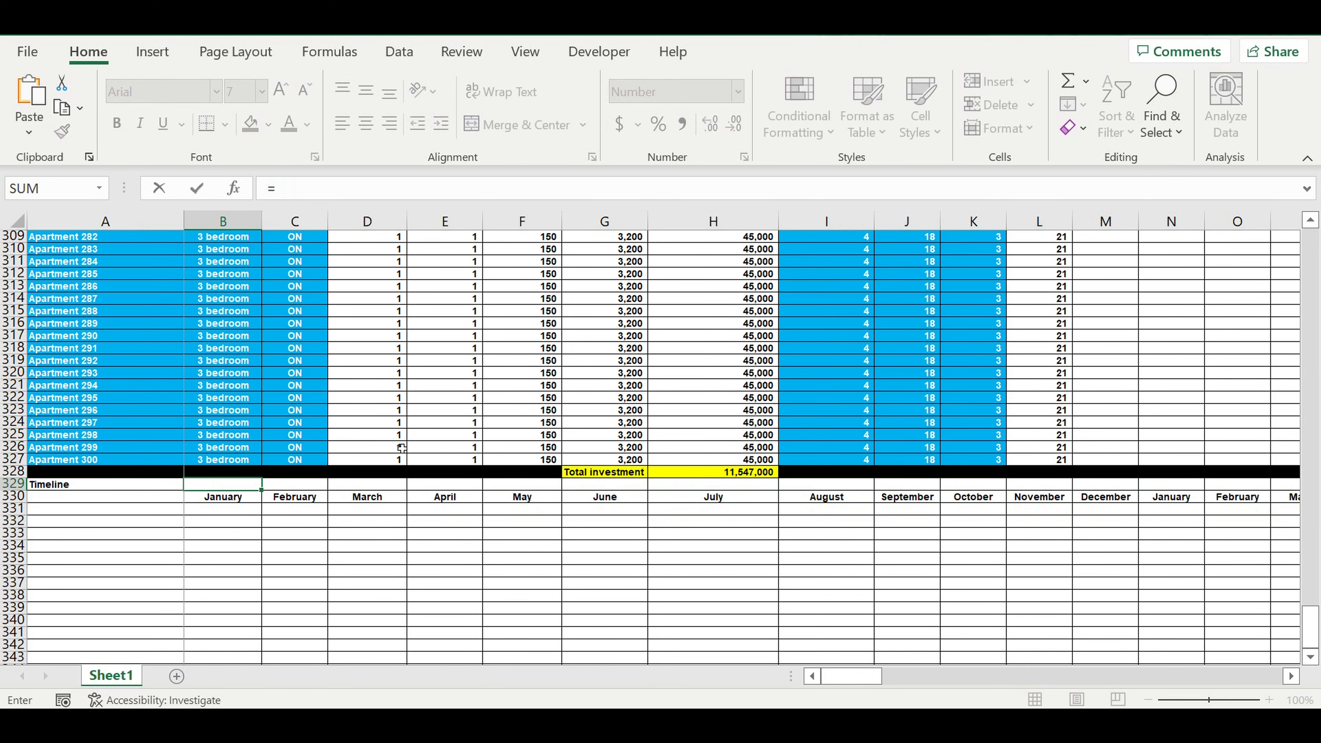
scroll(1311, 593, "up", 14)
left_click_drag(1315, 591, 1311, 250)
left_click(148, 250)
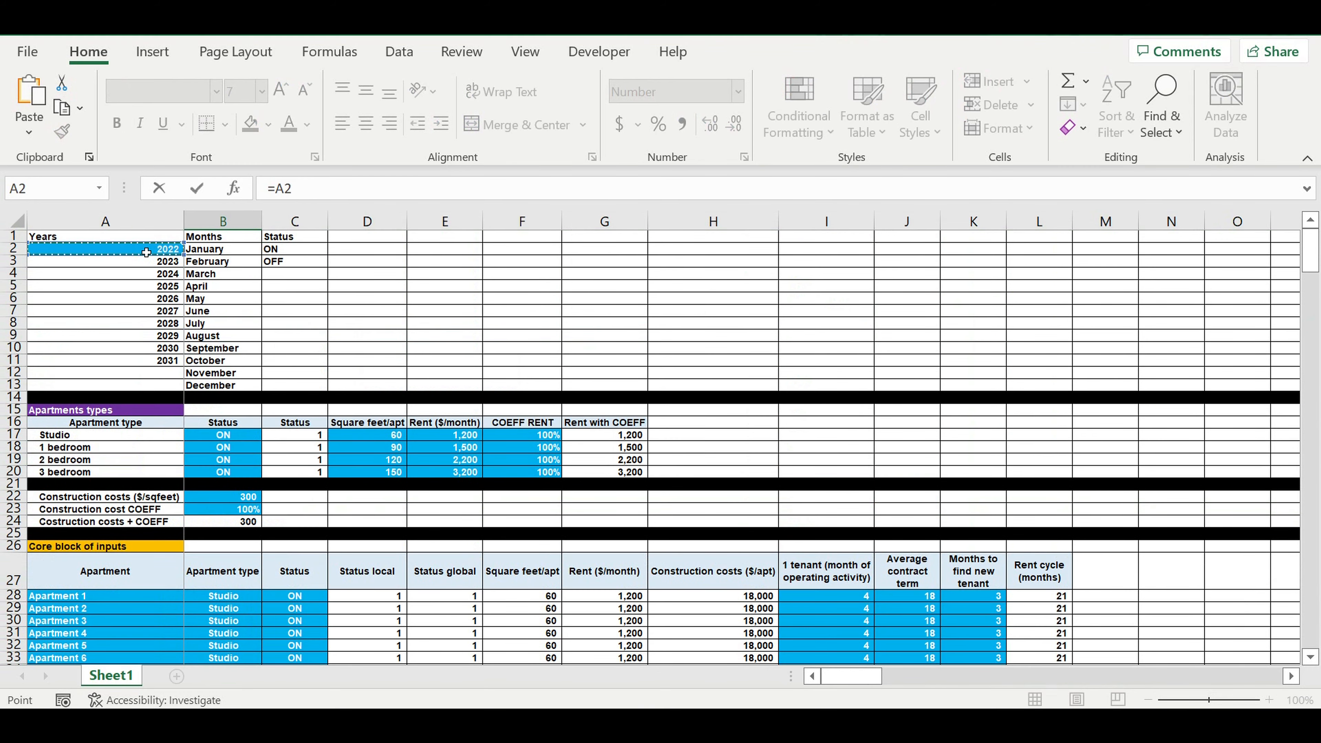
key("Return")
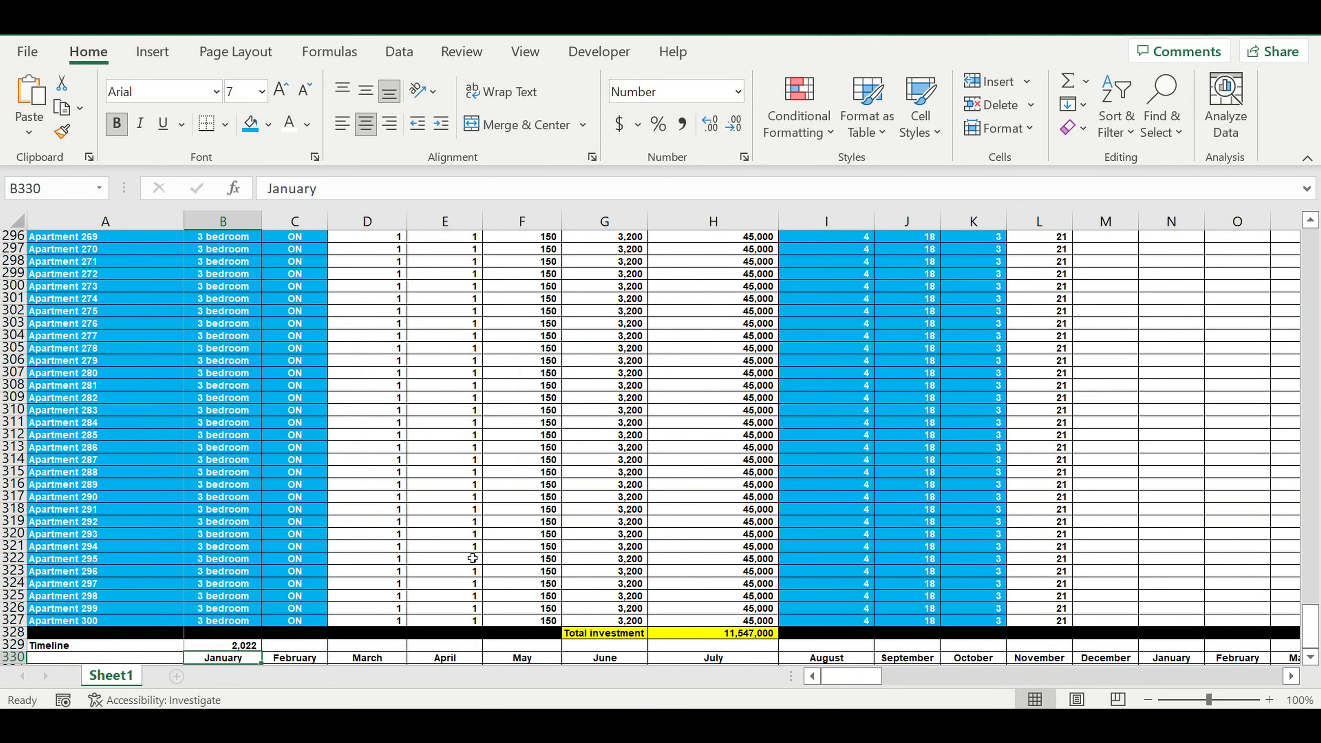
- Centre the year in B329 and format it as a number without a thousands separator
scroll(472, 558, "down", 4)
left_click(239, 499)
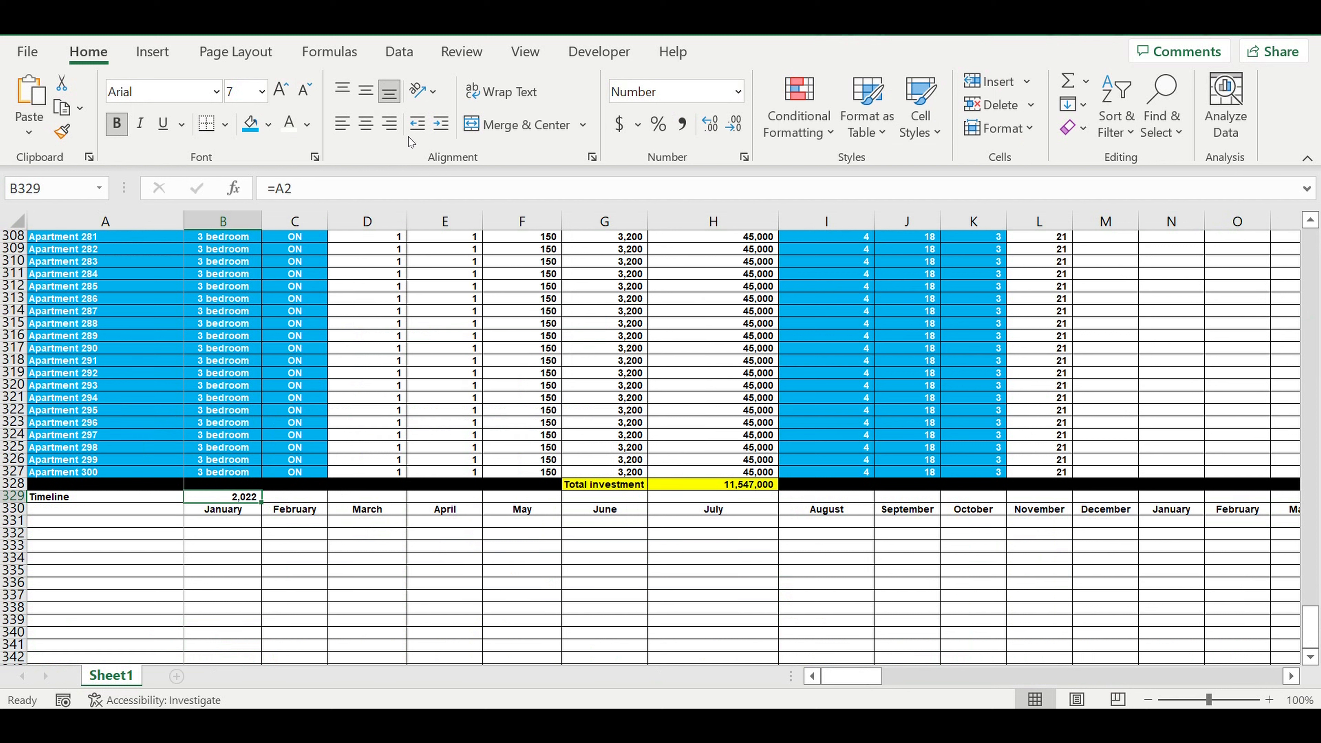
left_click(369, 130)
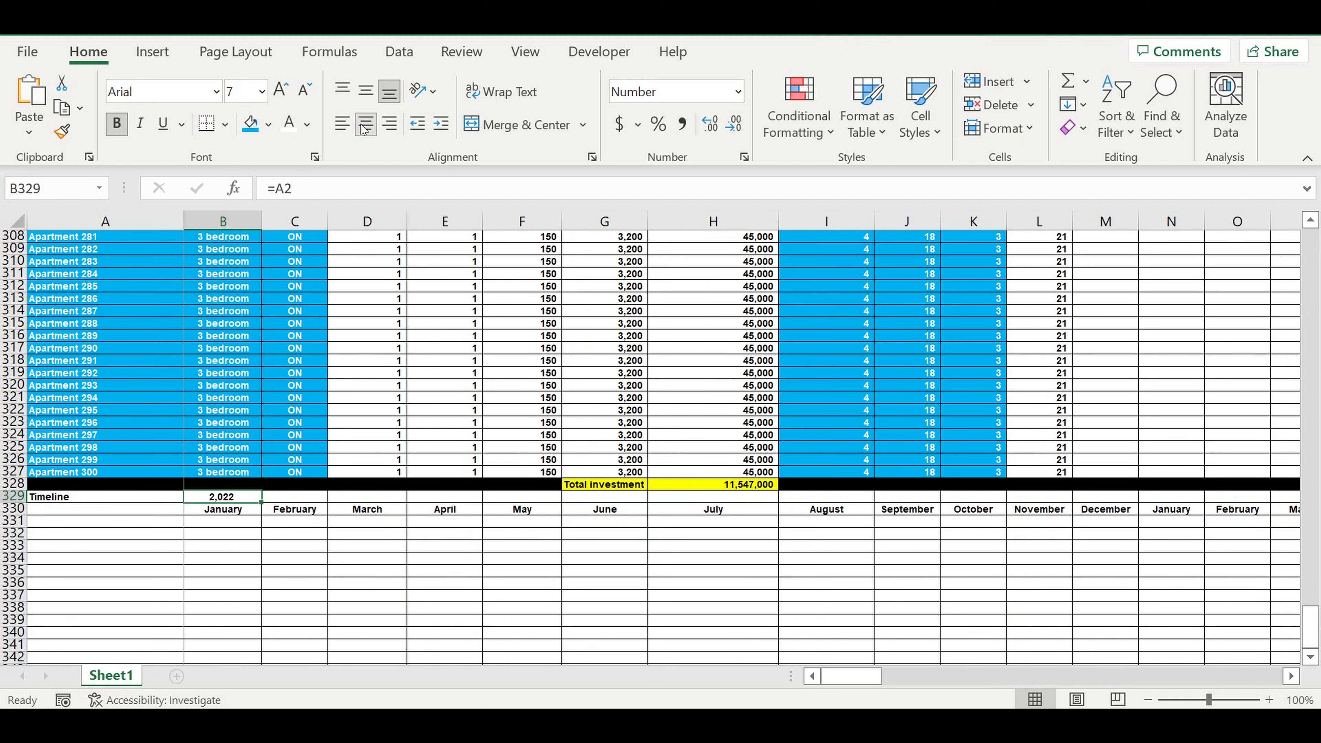
right_click(249, 502)
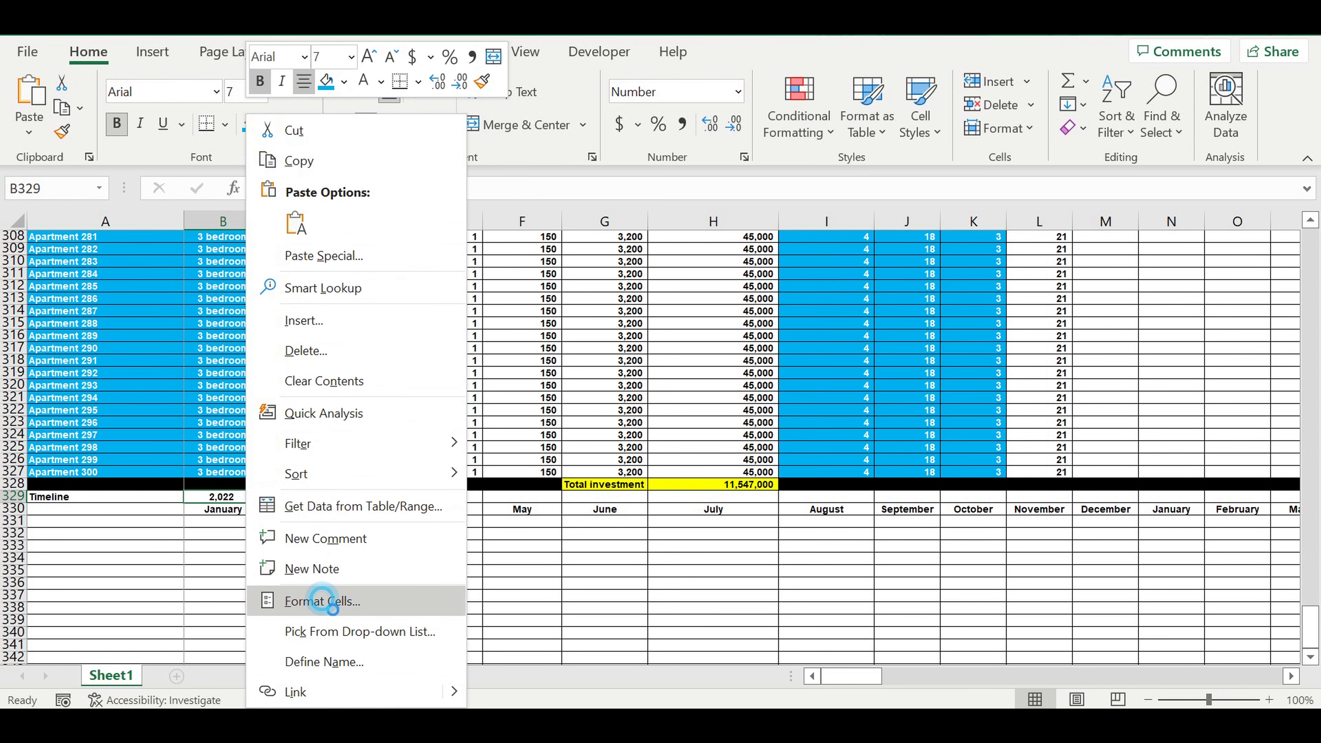
left_click(317, 599)
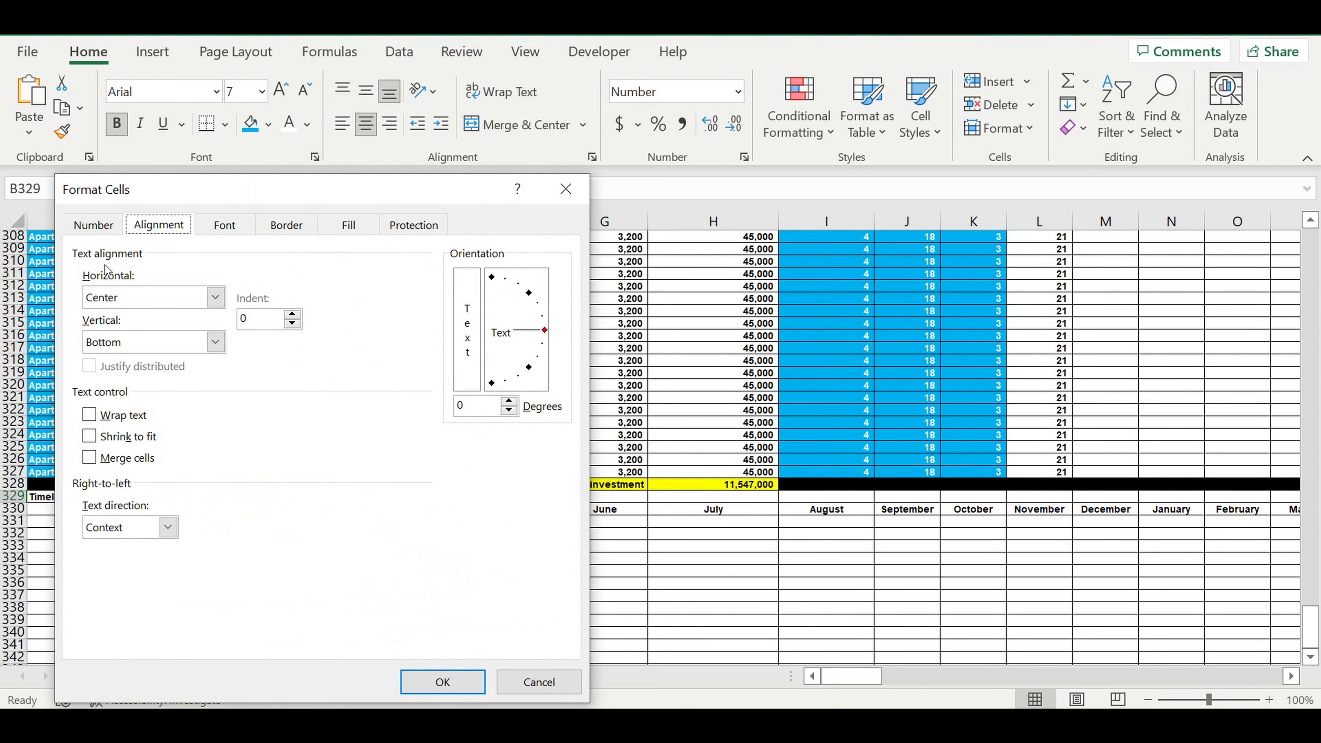
left_click(107, 231)
left_click(443, 682)
- Repeat the first year above February to December by entering =B329 in C329 and filling it through M329
type("=B329")
key("Return")
- Calculate the year above the second January in N329 with the formula =B329+1
left_click(1171, 497)
type("=B329+1")
key("Return")
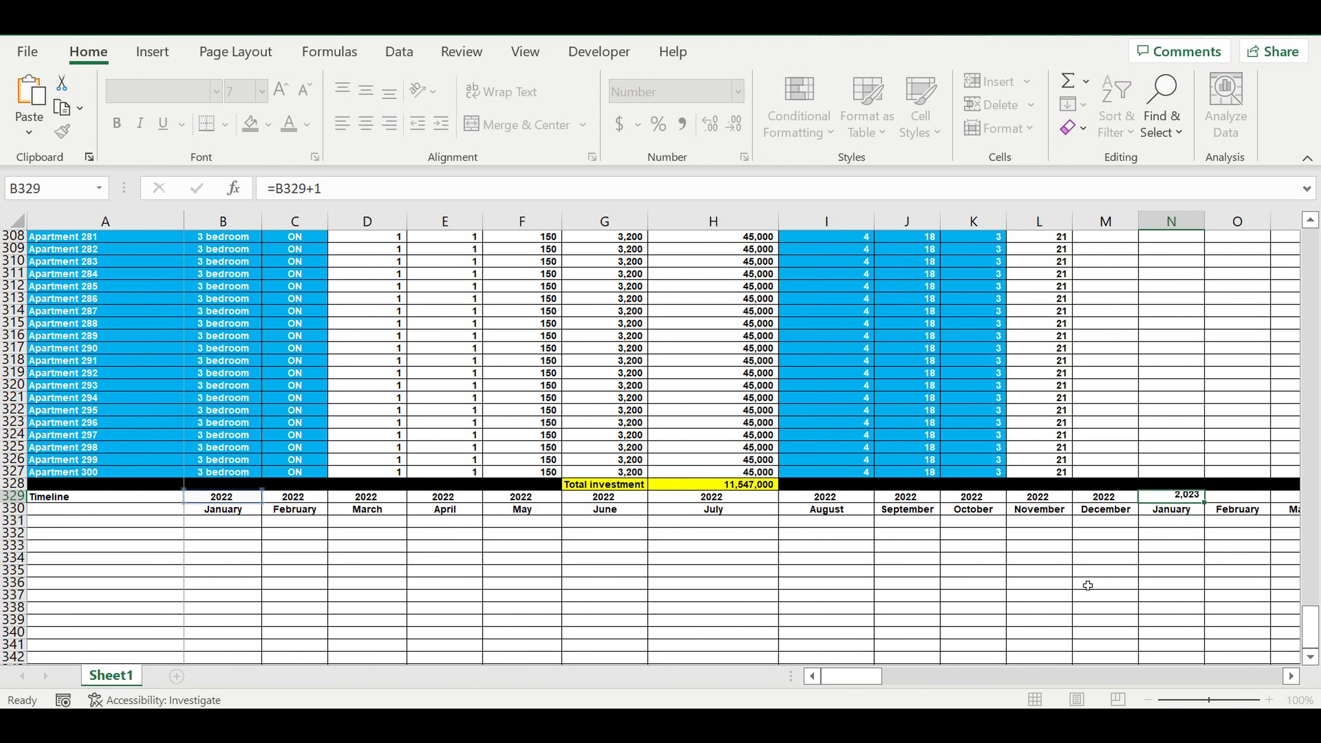
- Fill M329 into N329 to carry over its year format, and replace the formula in N329 with =B329+1
left_click(1112, 497)
left_click_drag(1138, 503, 1184, 513)
left_click(1176, 497)
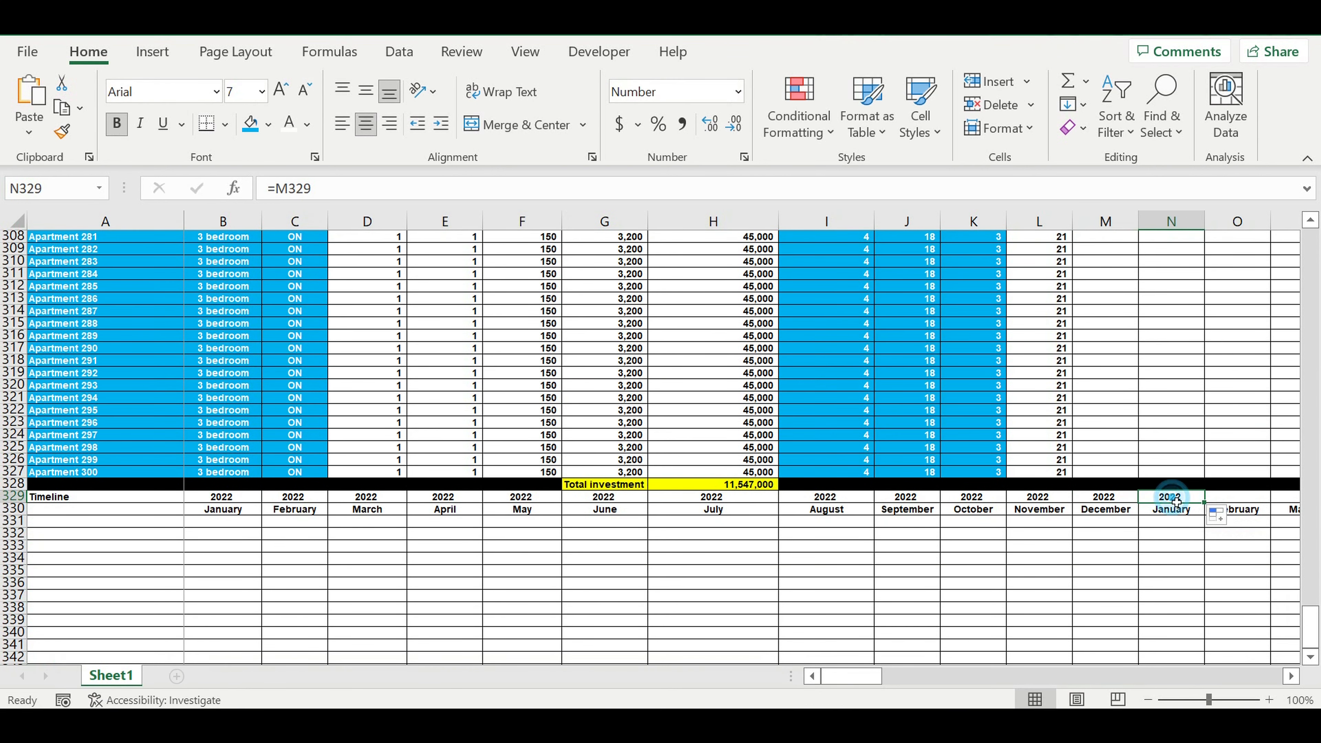
left_click_drag(276, 189, 312, 189)
type("B329+1")
key("Return")
- Repeat the second year above its remaining months by entering =N329 in O329 and filling it through Y329
left_click(864, 498)
type("=N329")
left_click(803, 499)
left_click_drag(827, 502, 888, 504)
left_click(875, 501)
type("=")
left_click(803, 499)
key("ctrl+Return")
left_click_drag(893, 503, 1087, 502)
- Copy the 2023 year formulas in N329:Y329 and paste them at Z329 and AL329 for 2024 and 2025
left_click_drag(349, 497, 1074, 502)
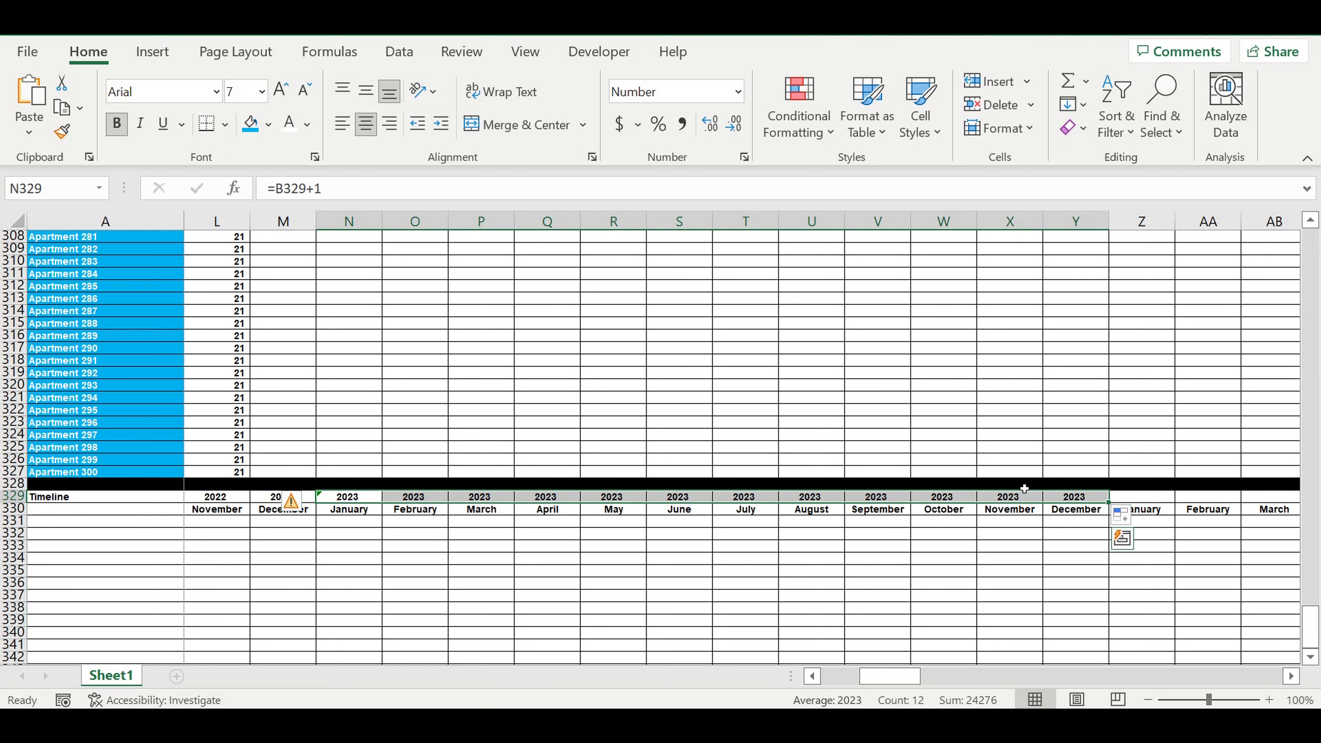
key("ctrl+c")
left_click(1143, 502)
key("ctrl+v")
left_click_drag(890, 676, 986, 676)
left_click(282, 497)
key("ctrl+v")
- Paste the copied year formulas at AX329 and BJ329 for 2026 and 2027
left_click_drag(986, 677, 1031, 676)
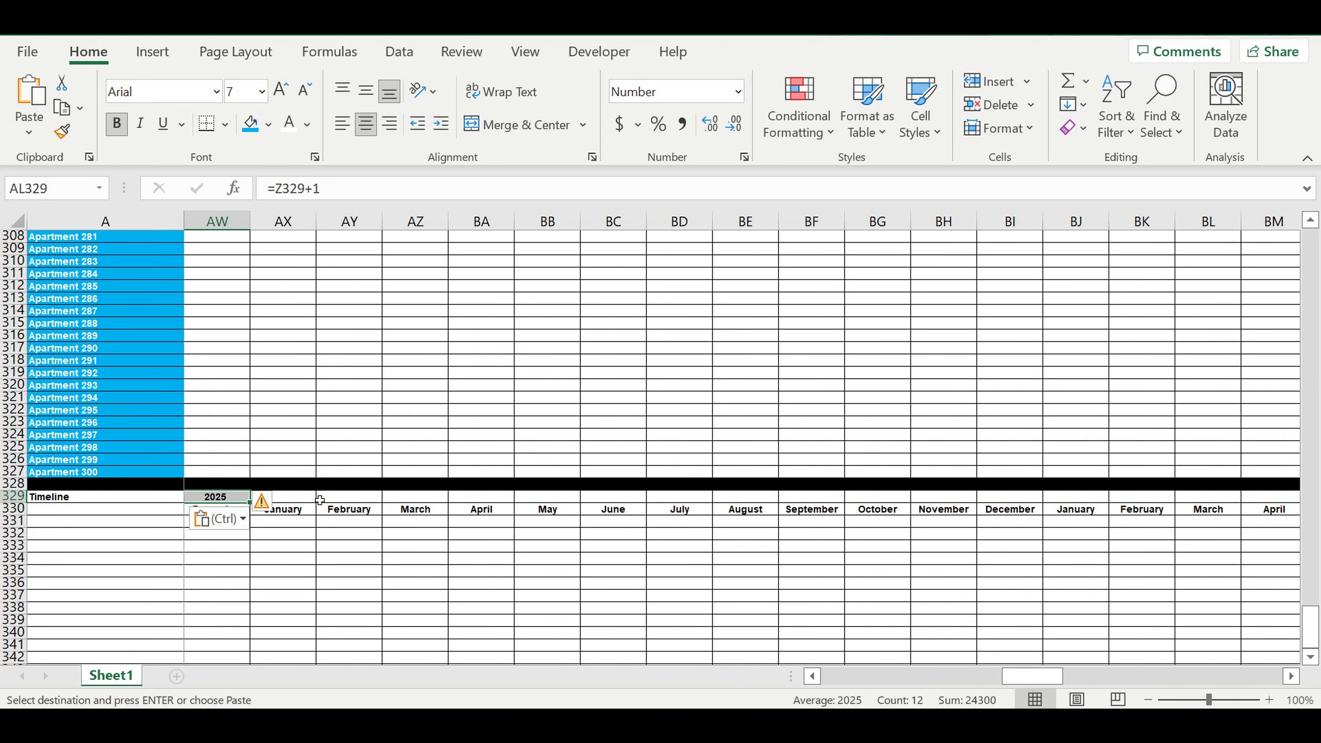
left_click(301, 496)
key("ctrl+v")
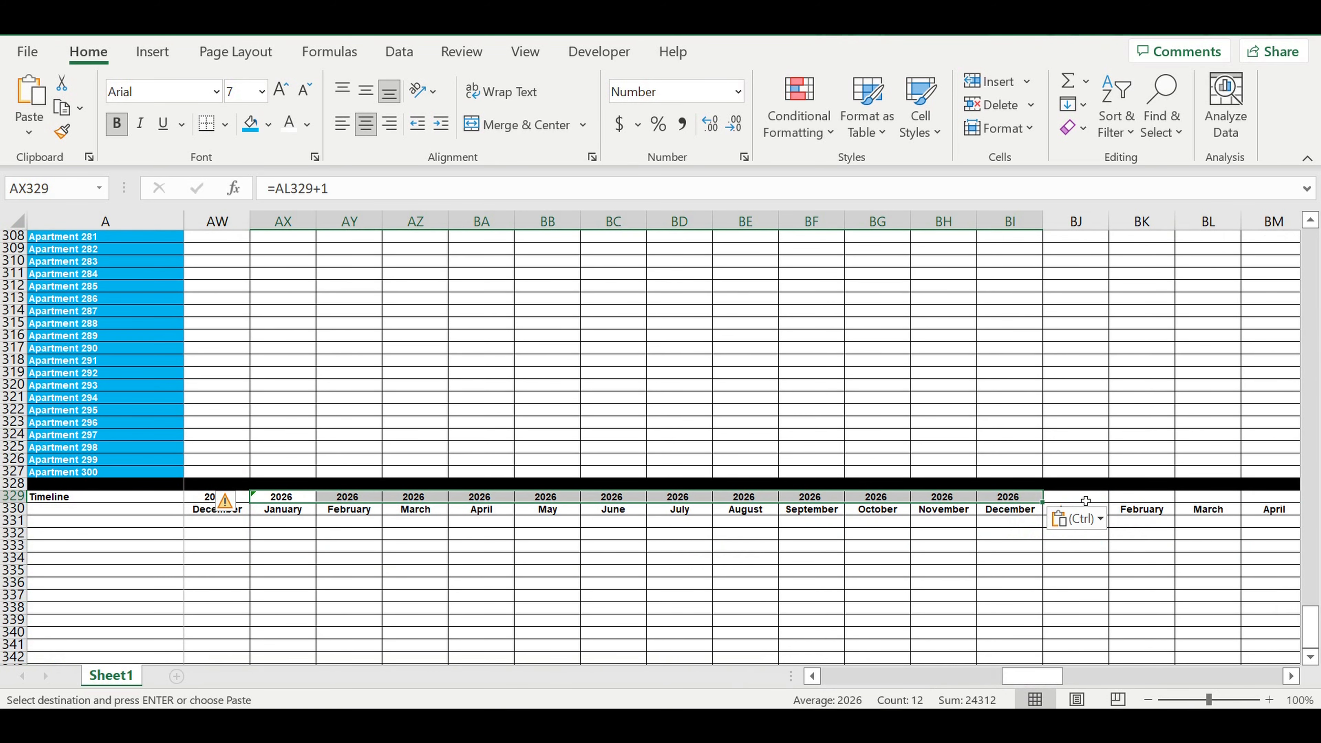
left_click(1076, 499)
key("ctrl+v")
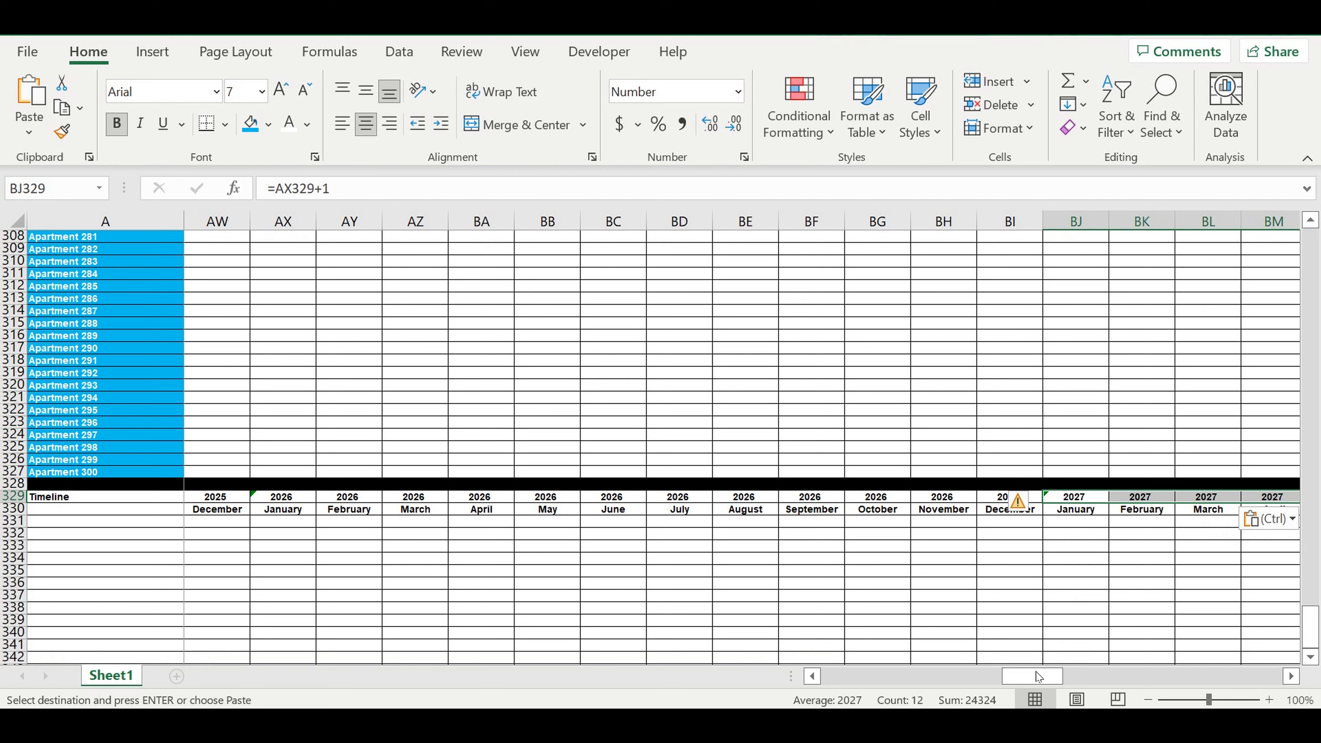
- Paste the copied year formulas at BV329 and CH329 for 2028 and 2029
left_click_drag(1040, 678, 1071, 677)
left_click(829, 496)
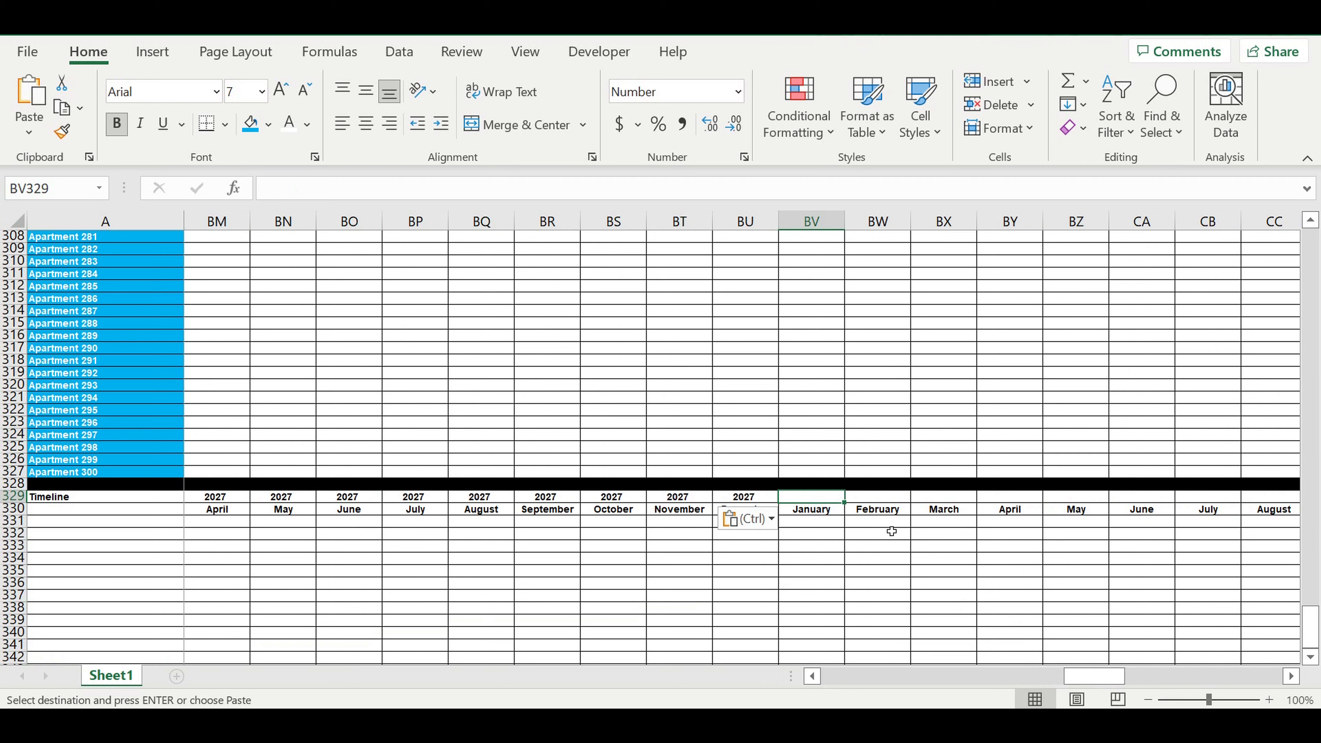
key("ctrl+v")
left_click_drag(1094, 675, 1148, 686)
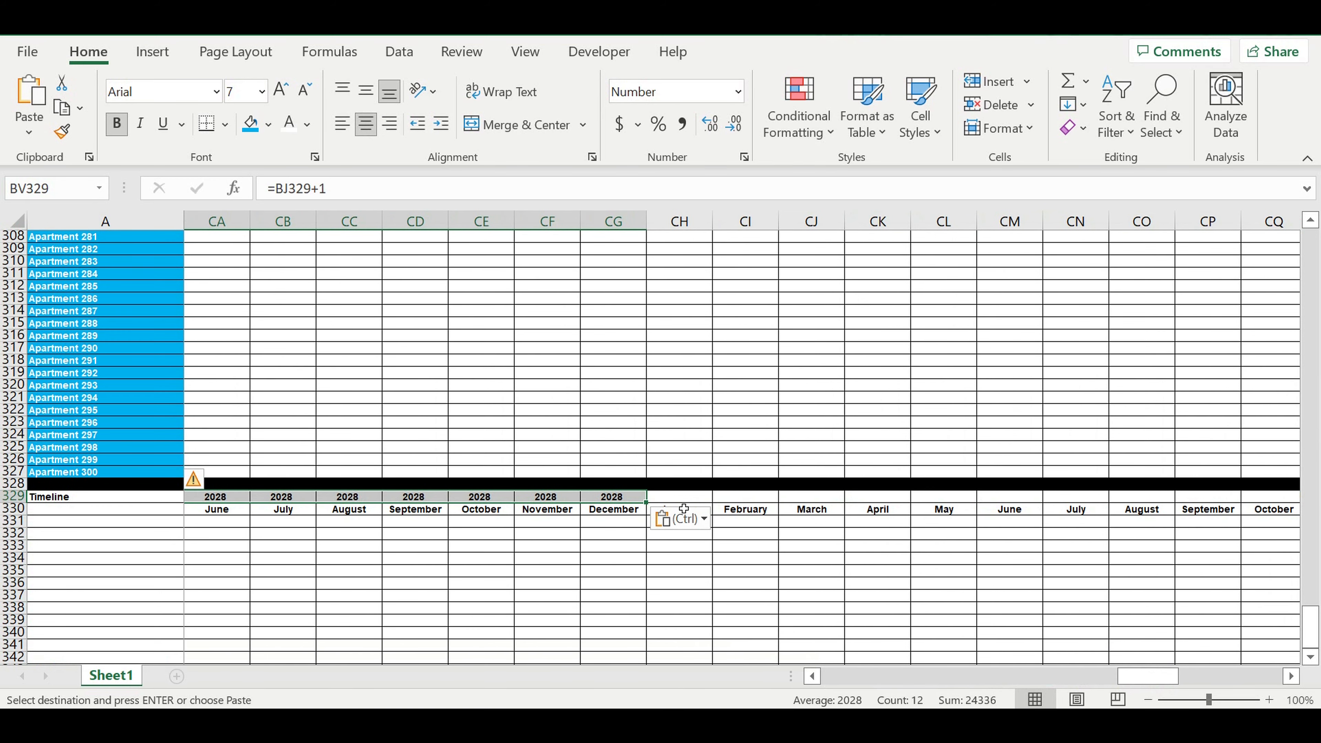
left_click(680, 497)
key("ctrl+v")
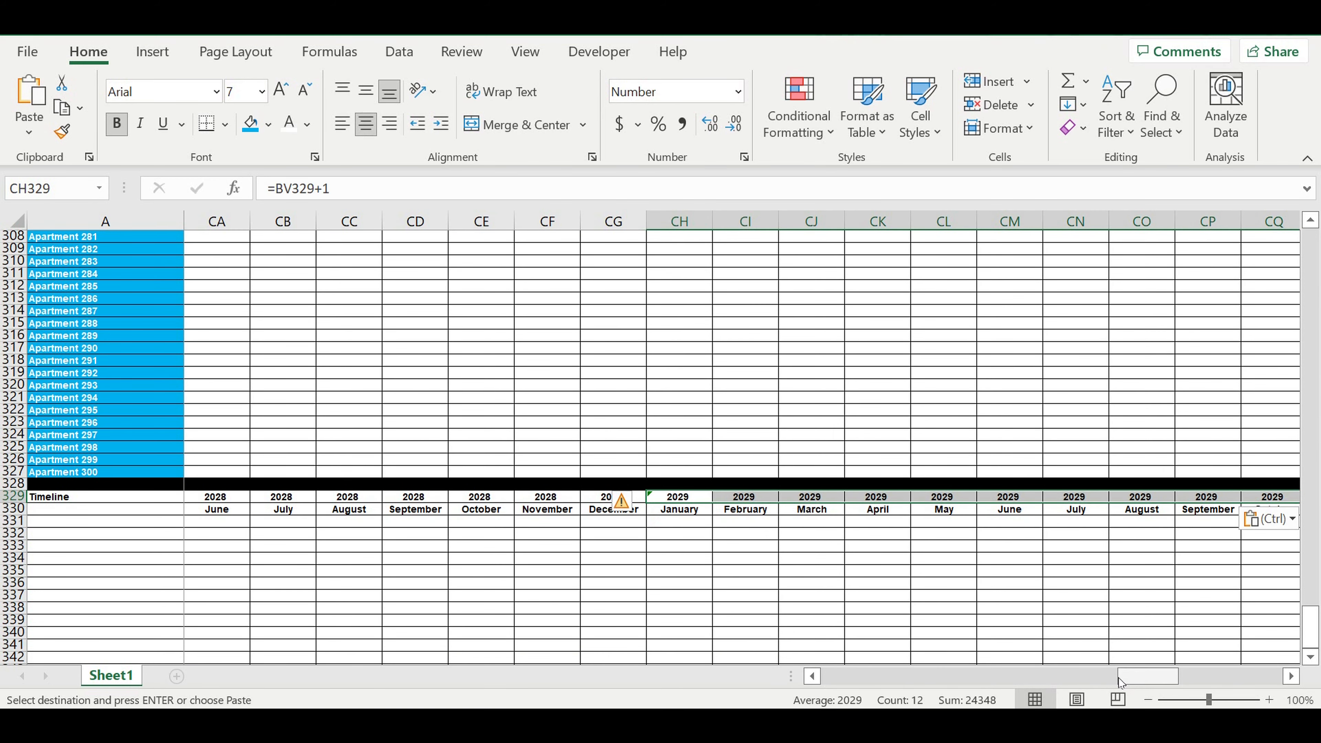
- Paste the copied year formulas at CT329 and DF329 for 2030 and 2031
left_click_drag(1154, 676, 1258, 675)
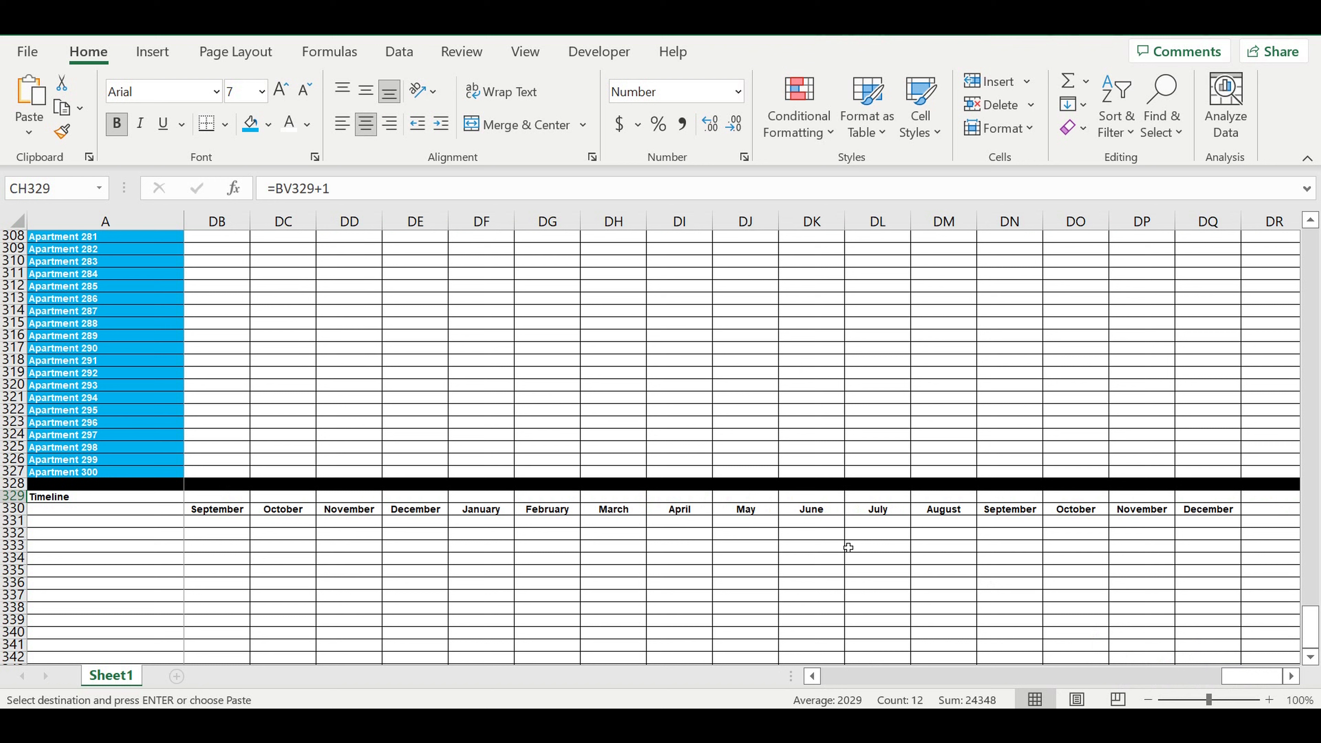
left_click(812, 677)
left_click(812, 676)
left_click(812, 676)
left_click(812, 676)
left_click(812, 676)
left_click(812, 676)
left_click(812, 676)
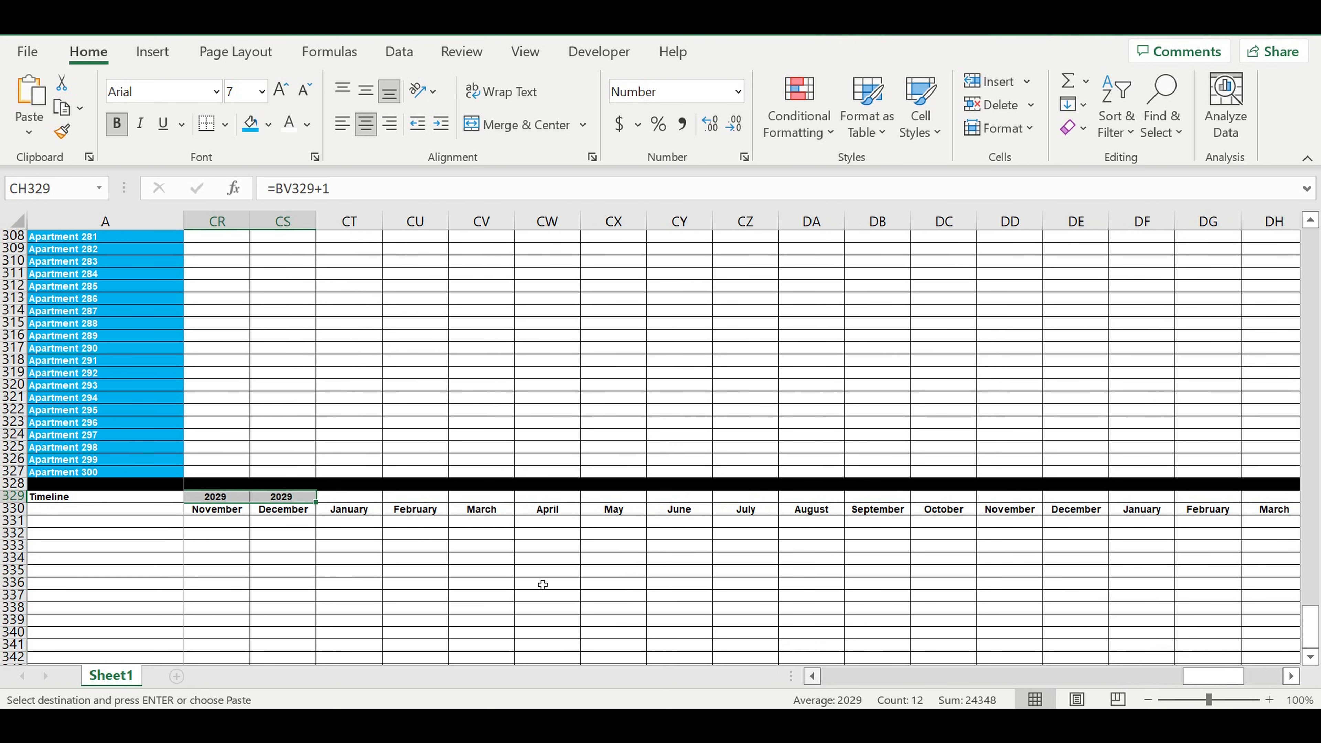
left_click(378, 499)
key("ctrl+v")
left_click_drag(378, 499, 1272, 498)
left_click(1141, 500)
key("ctrl+v")
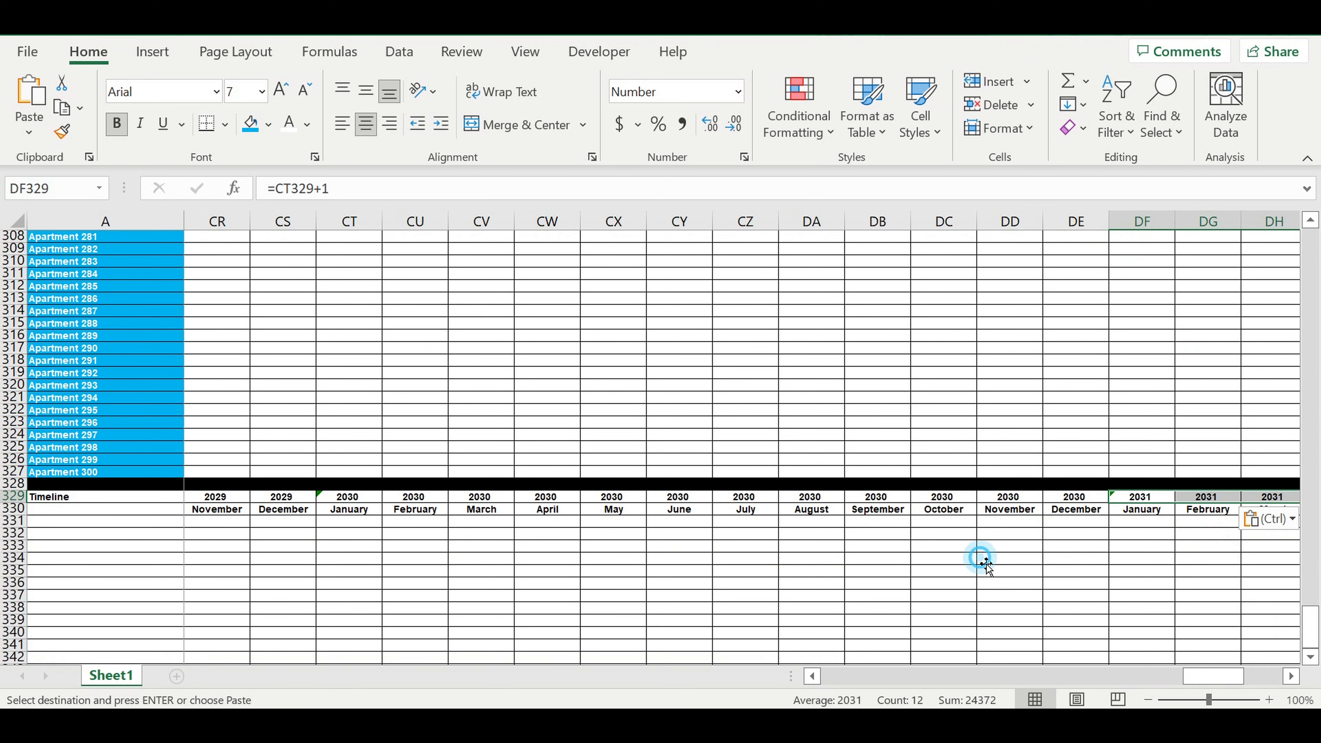
left_click(986, 559)
- Fill the 2022 year cells B329:M329 with light blue
left_click_drag(1197, 677, 613, 679)
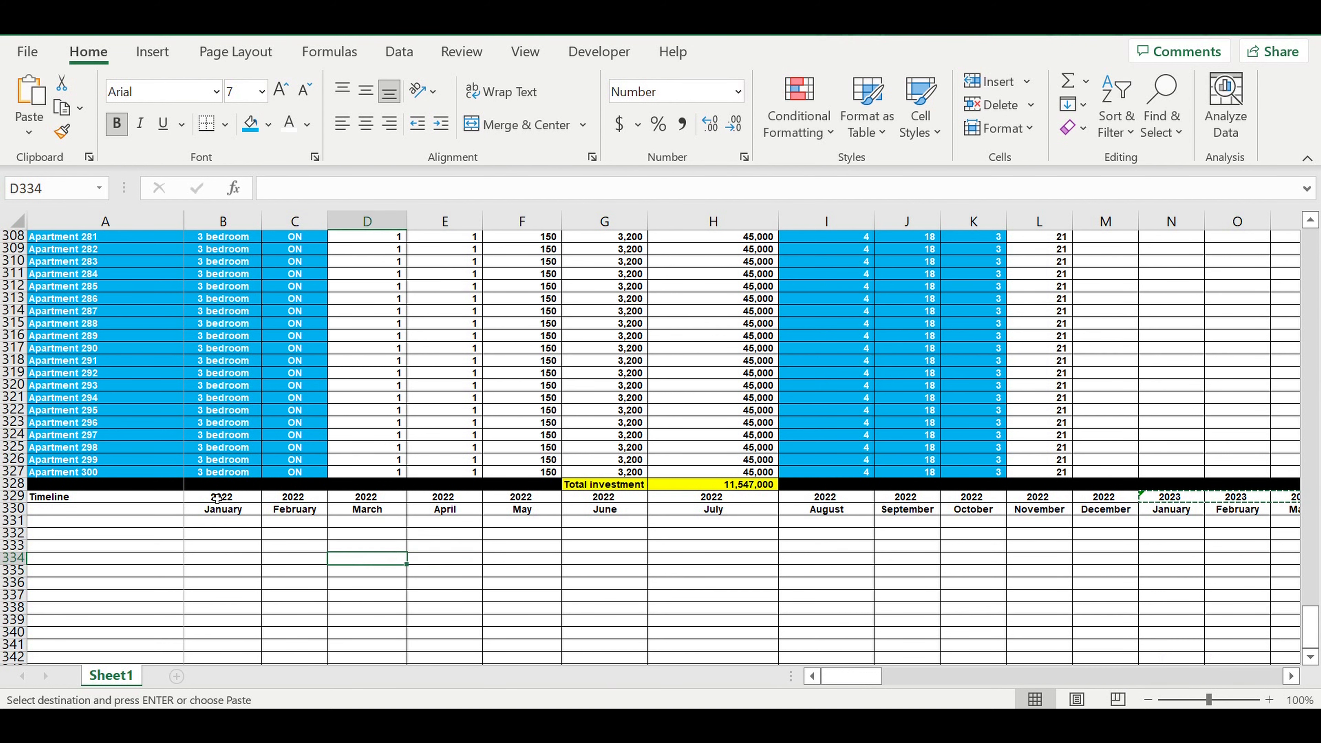
left_click(220, 499)
left_click_drag(221, 498, 1102, 502)
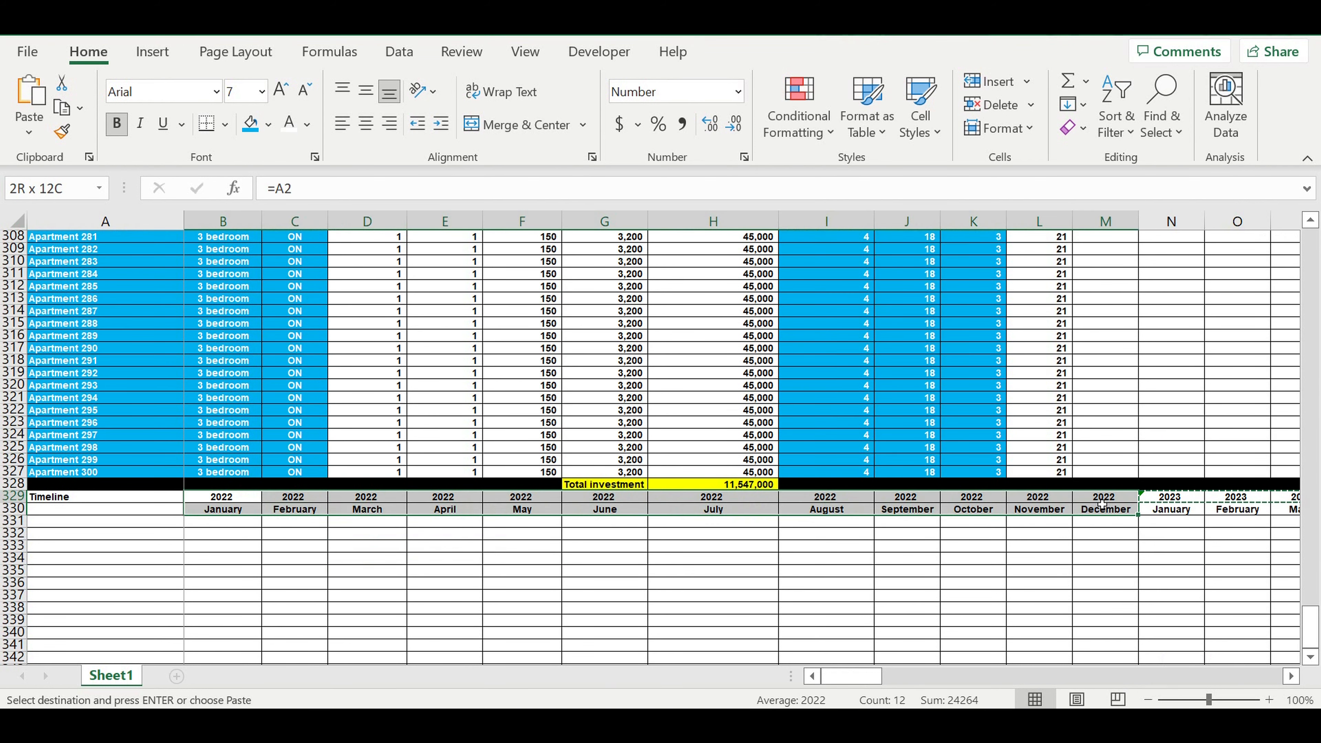
left_click(269, 123)
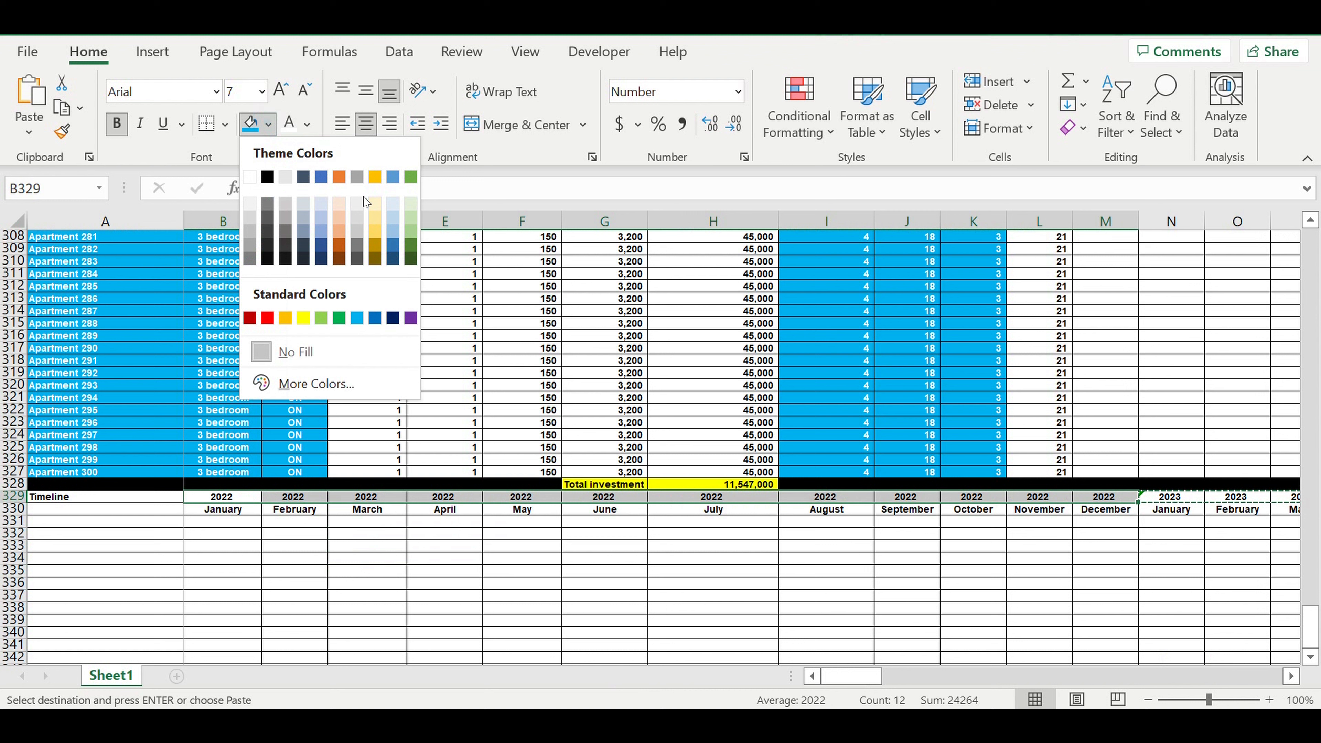
left_click(391, 217)
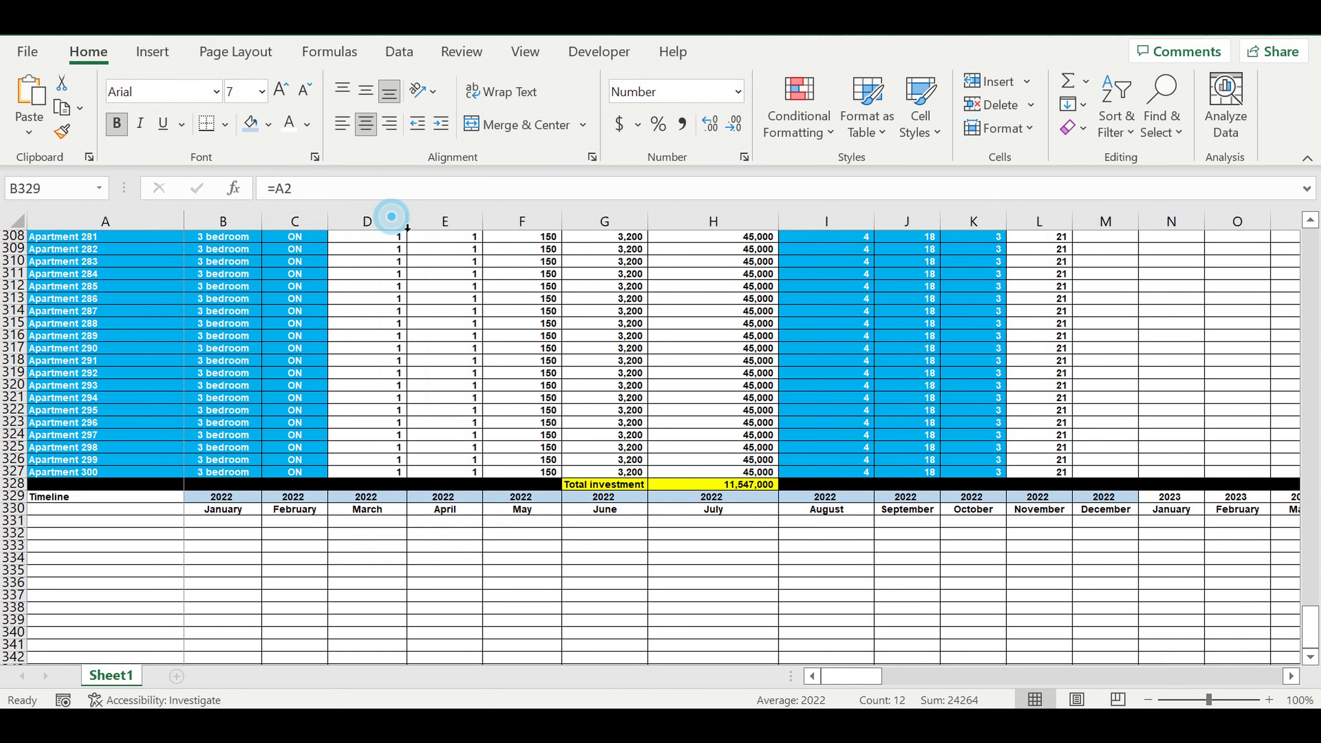
- Fill the 2022 month cells B330:M330 with the palest blue tint
left_click_drag(1105, 513, 233, 510)
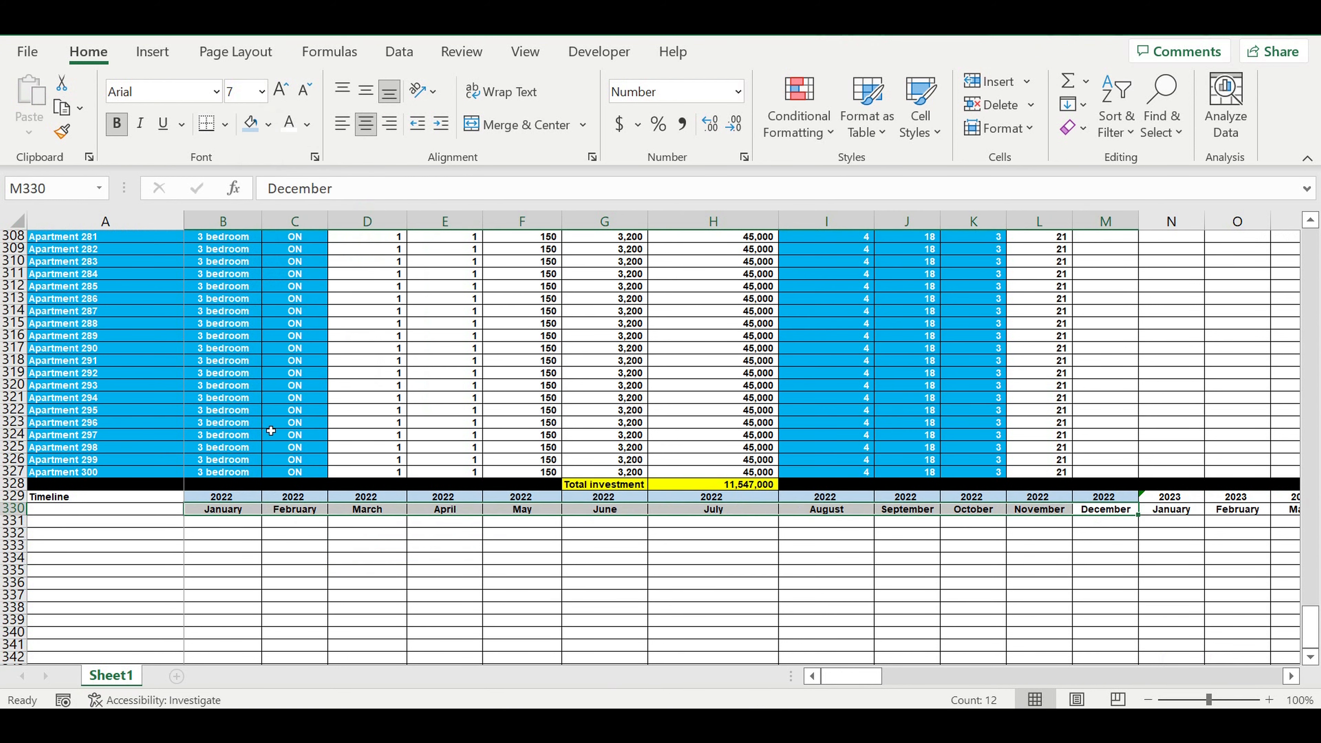
left_click(273, 129)
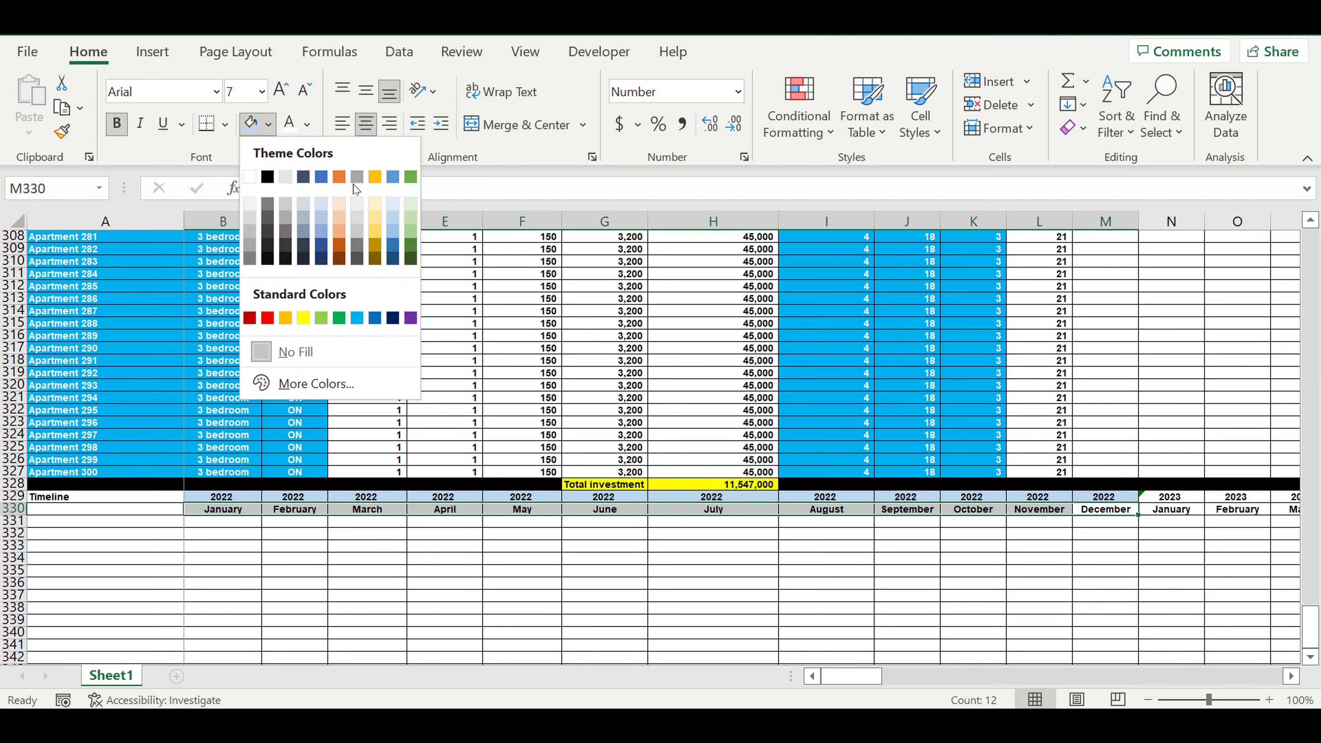
left_click(392, 205)
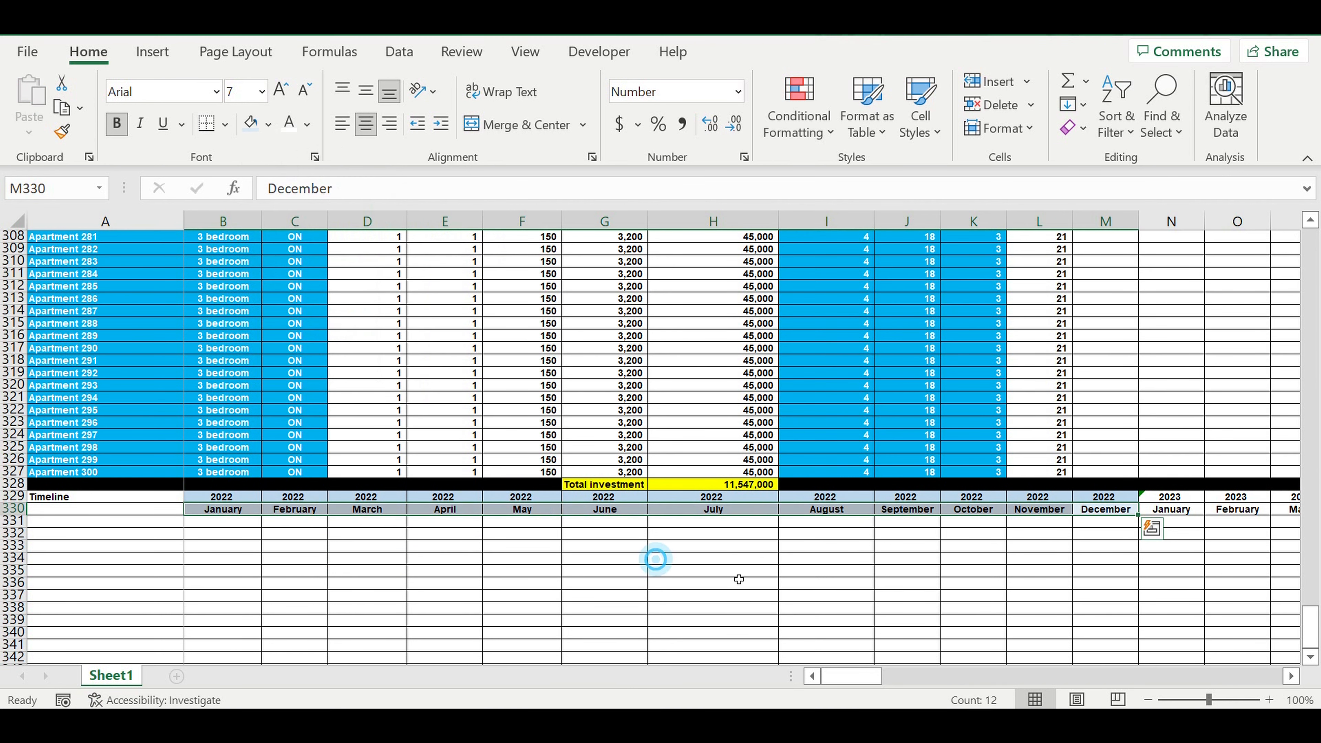
left_click(657, 558)
- Fill the 2023 year cells N329:Y329 with light gold and the months N330:Y330 with a paler gold
left_click_drag(1170, 497, 1076, 509)
left_click(268, 124)
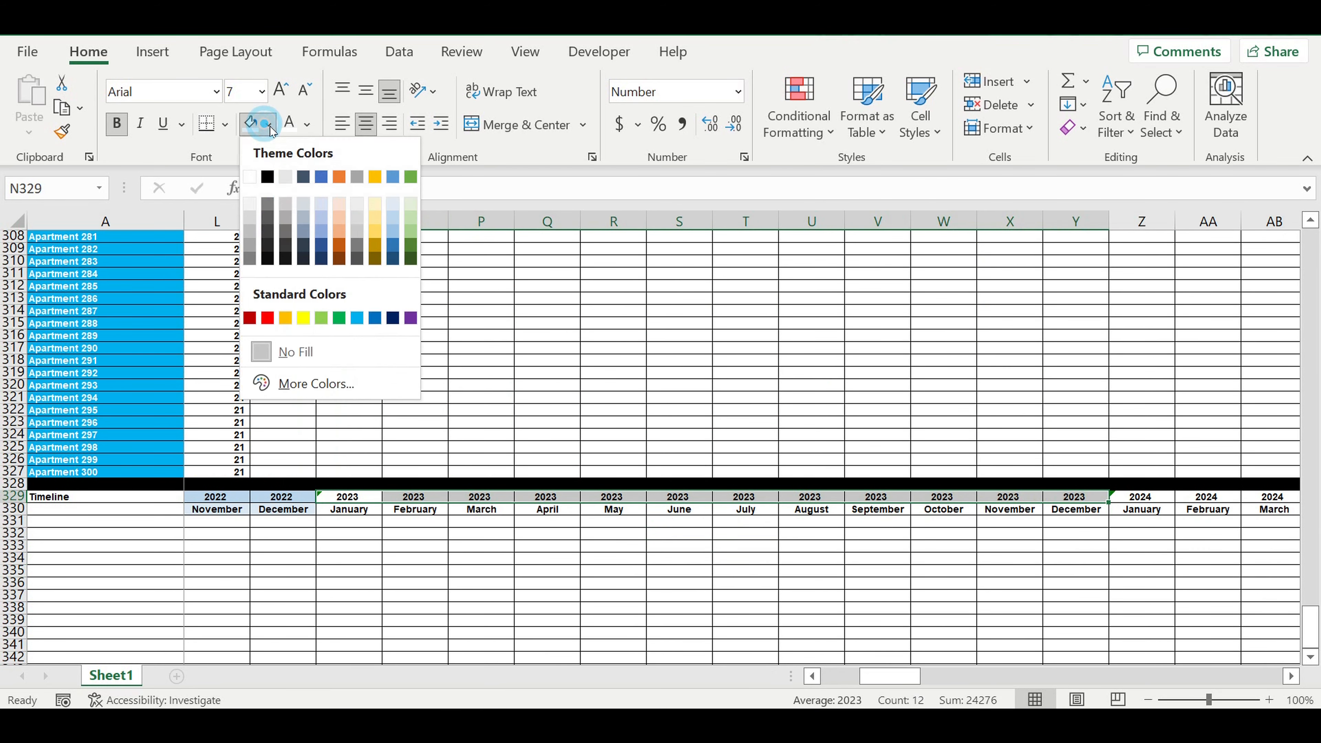
left_click(375, 215)
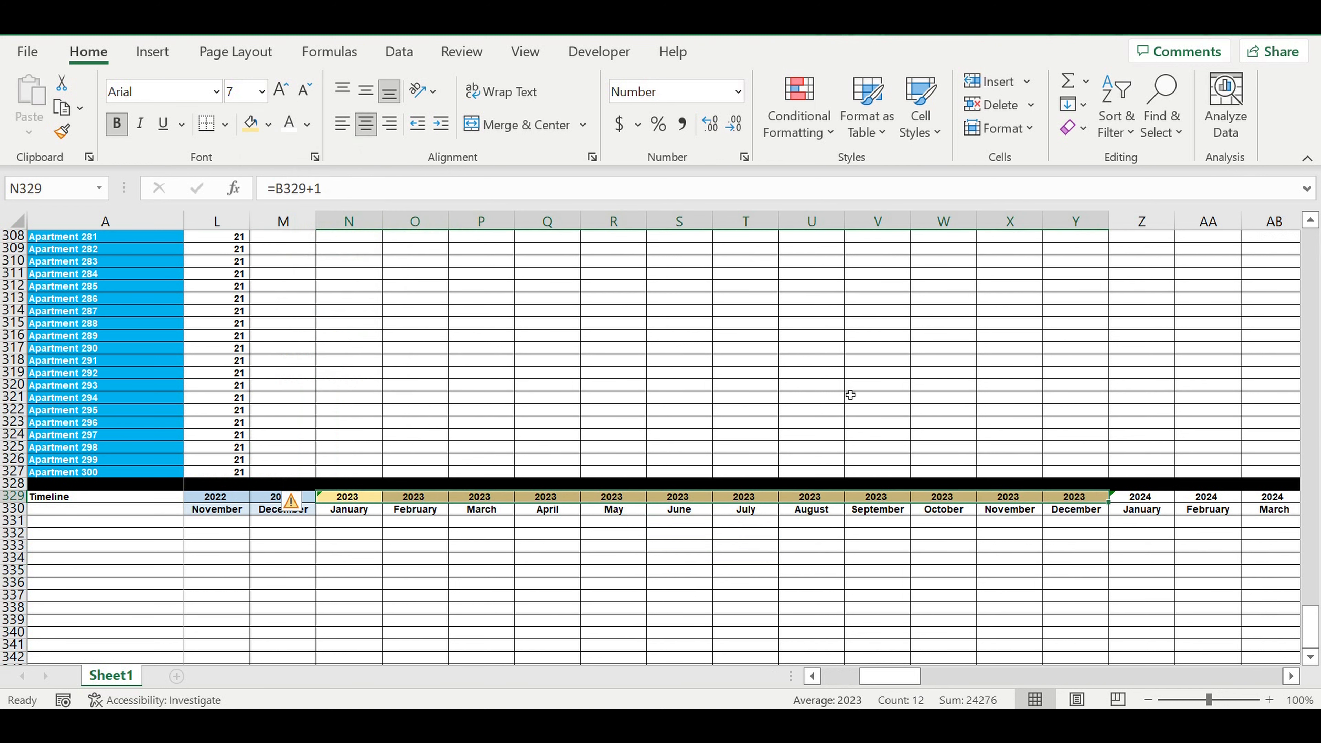
left_click_drag(1079, 512, 348, 510)
left_click(268, 123)
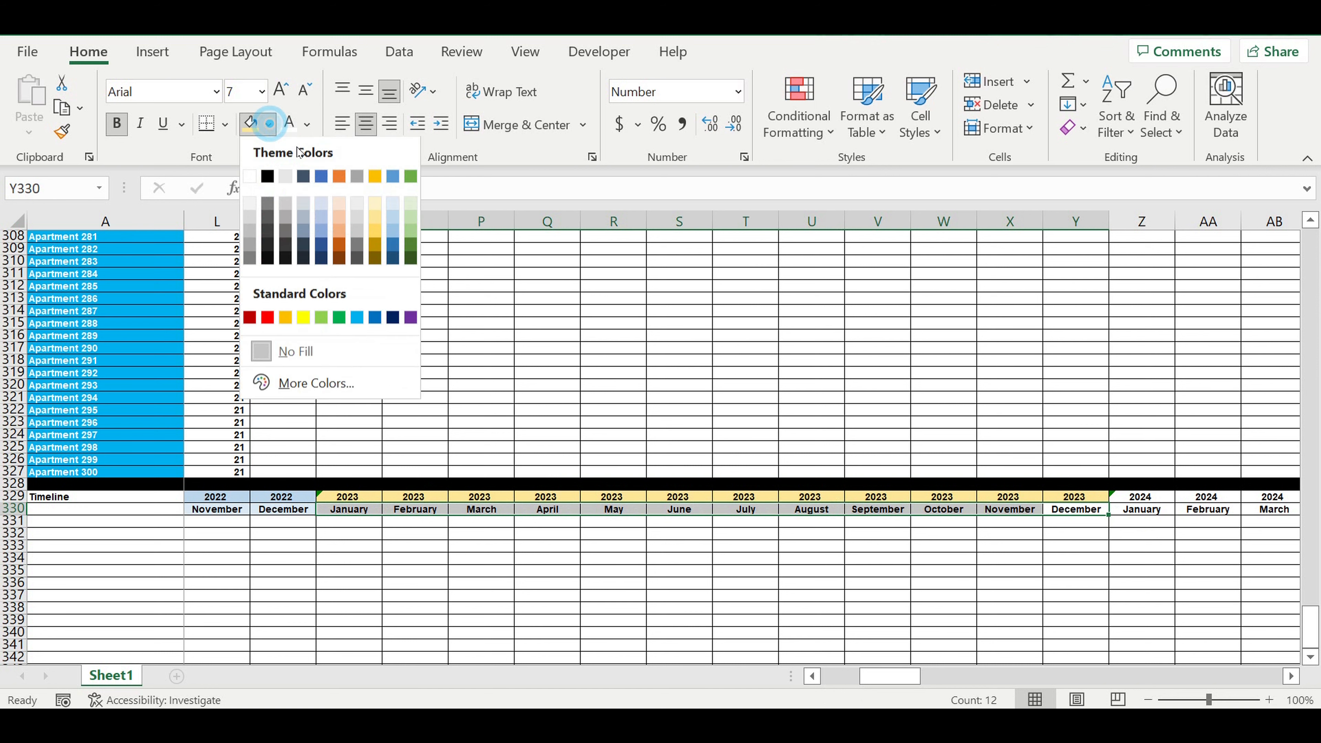
left_click(373, 205)
left_click(1038, 573)
- Copy the two-year header block B329:Y330 and paste only its formatting at Z329 for 2024 and 2025
left_click_drag(1089, 514, 212, 502)
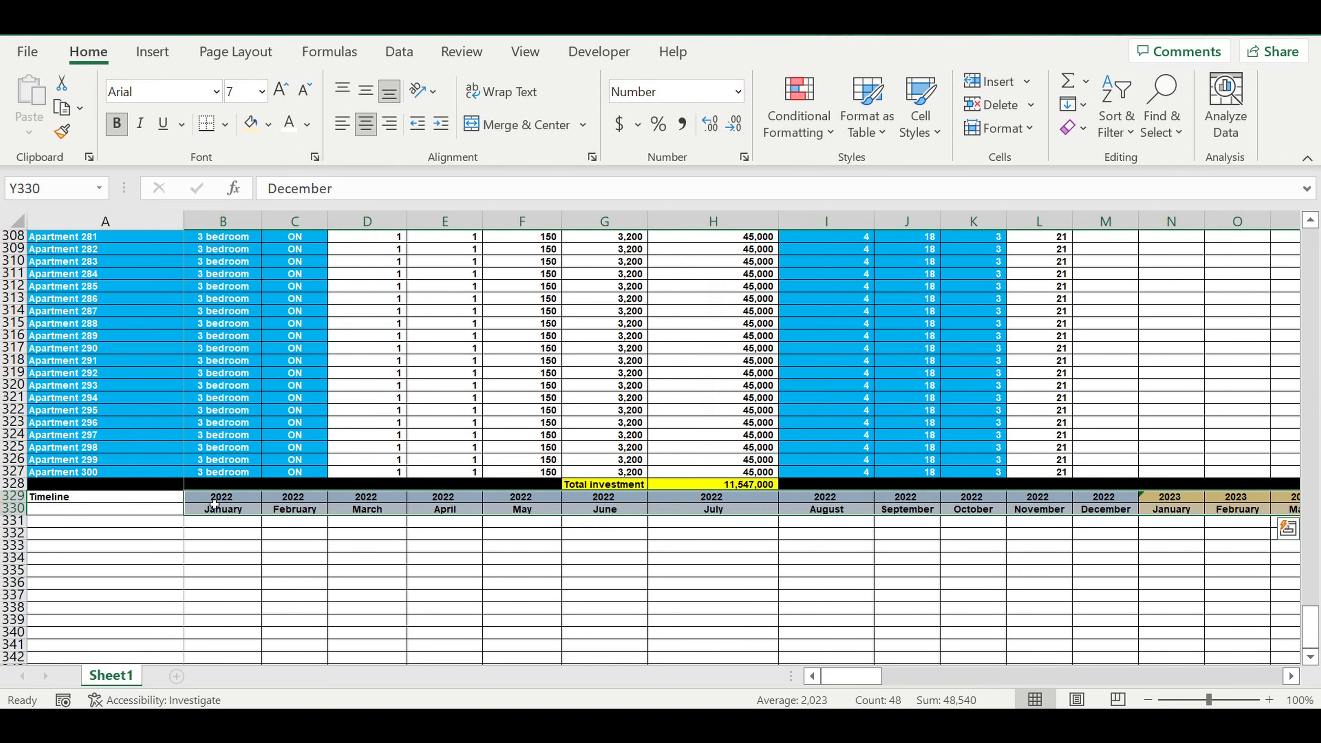
right_click(214, 504)
left_click(262, 127)
left_click_drag(860, 678, 930, 683)
left_click(611, 498)
right_click(612, 497)
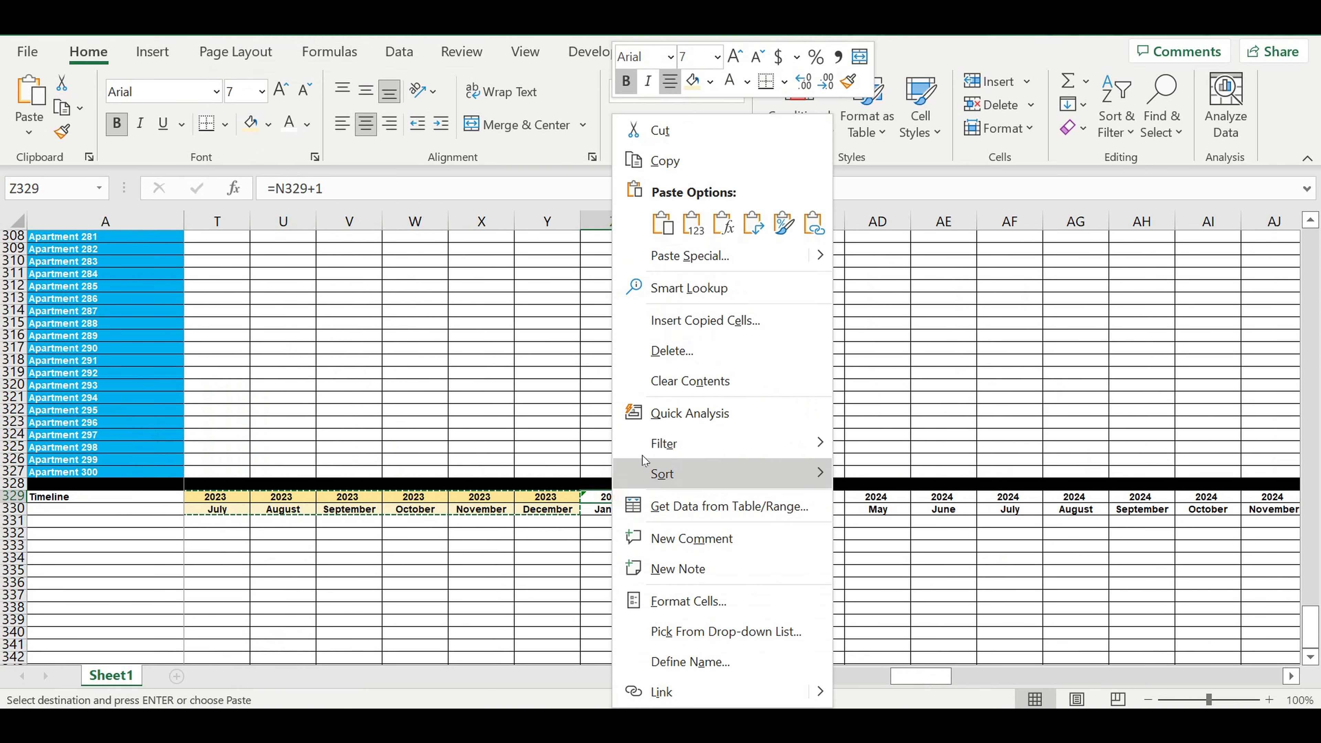
left_click(783, 224)
- Paste the copied header formatting at AX329 for 2026 and 2027
left_click_drag(949, 677, 1046, 673)
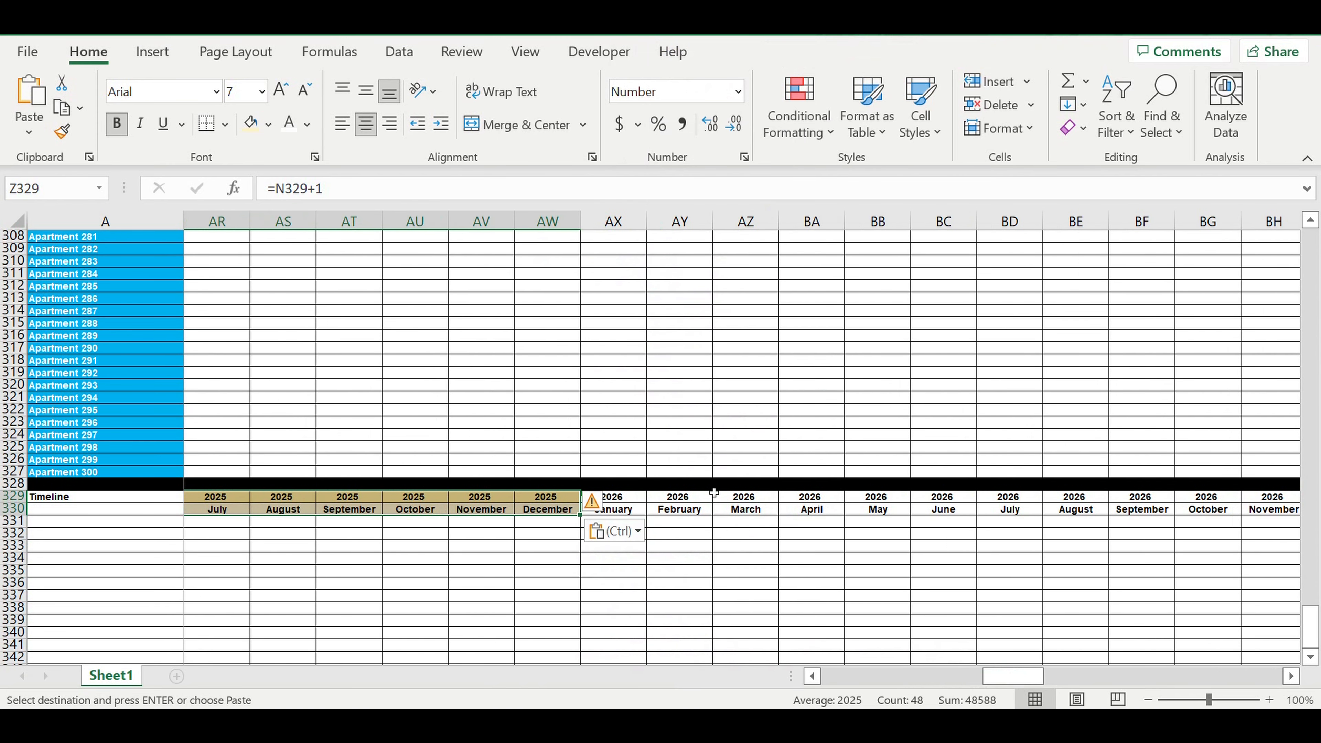
left_click(613, 502)
right_click(619, 501)
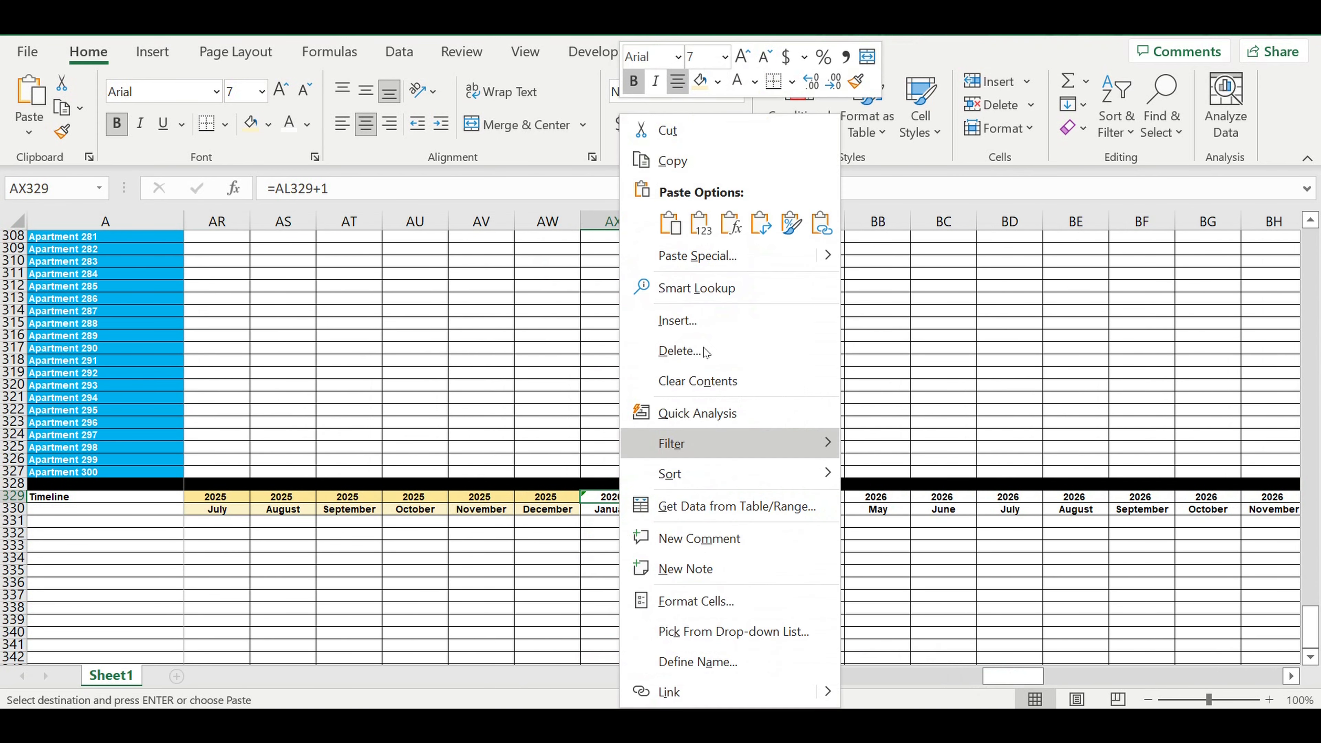
left_click(789, 229)
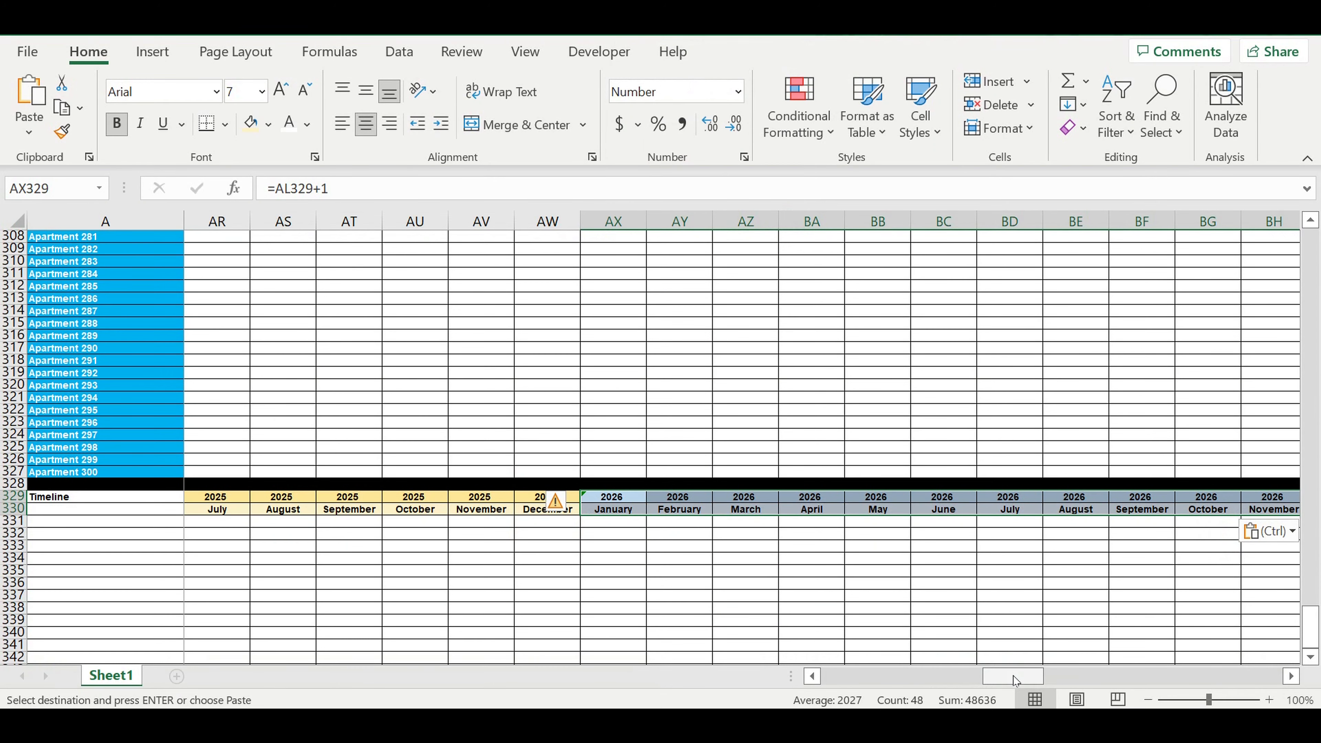
- Paste the copied header formatting at BV329 for 2028 and 2029
left_click_drag(1013, 677, 1124, 675)
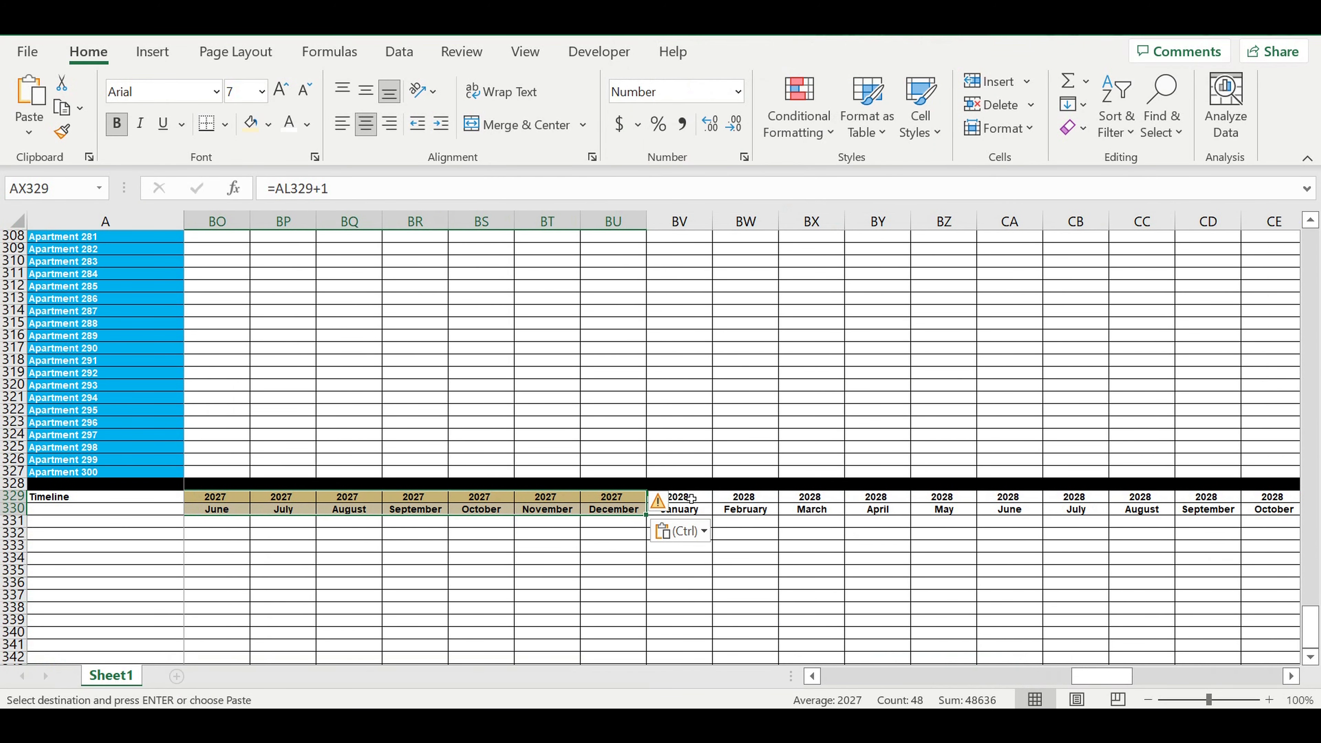
left_click(679, 500)
right_click(688, 495)
left_click(851, 222)
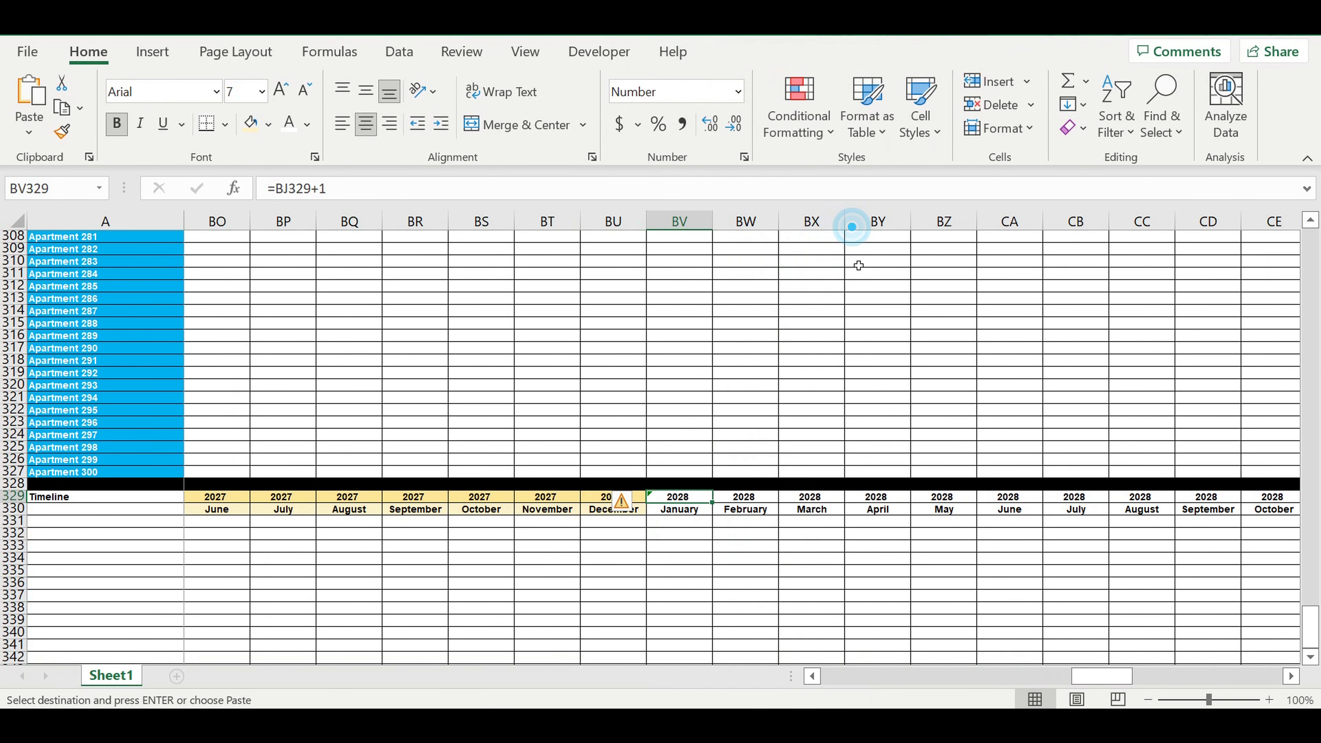
- Paste the copied header formatting at CT329 for 2030 and 2031
left_click_drag(1108, 673, 1218, 672)
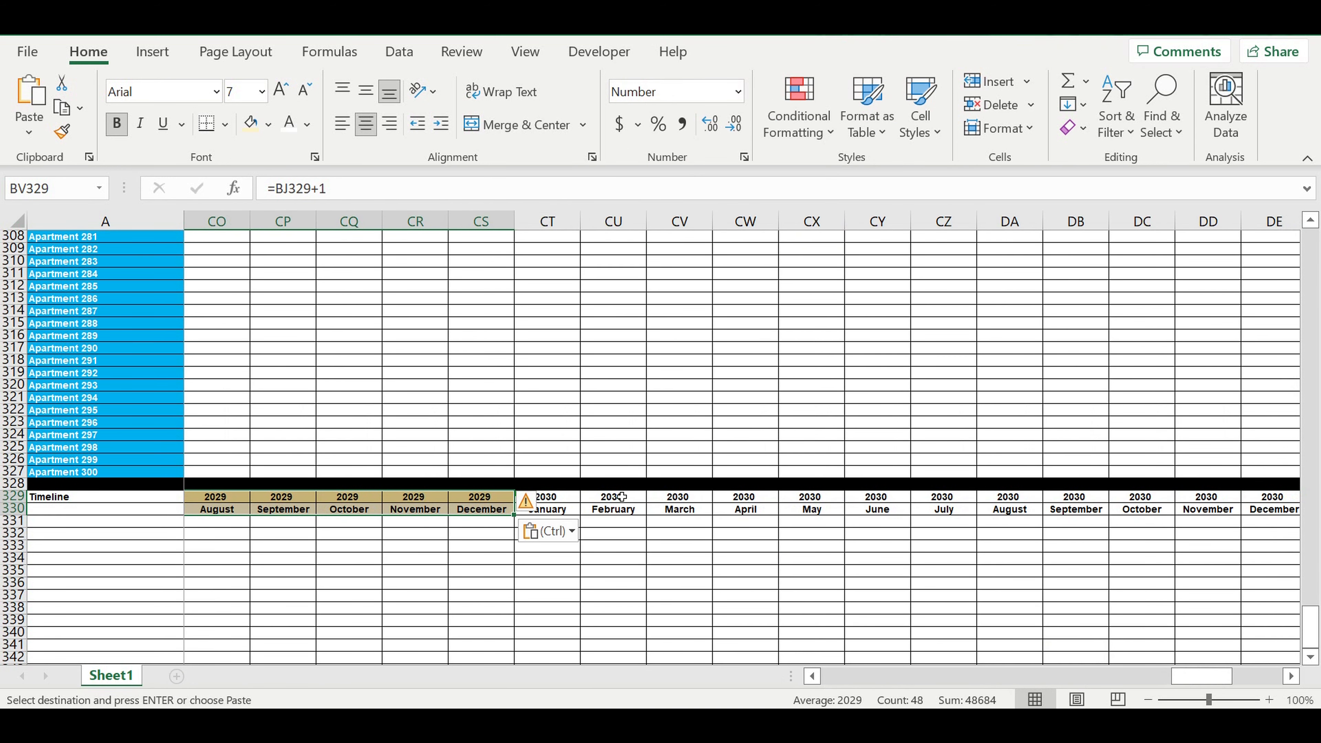
left_click(559, 501)
right_click(559, 501)
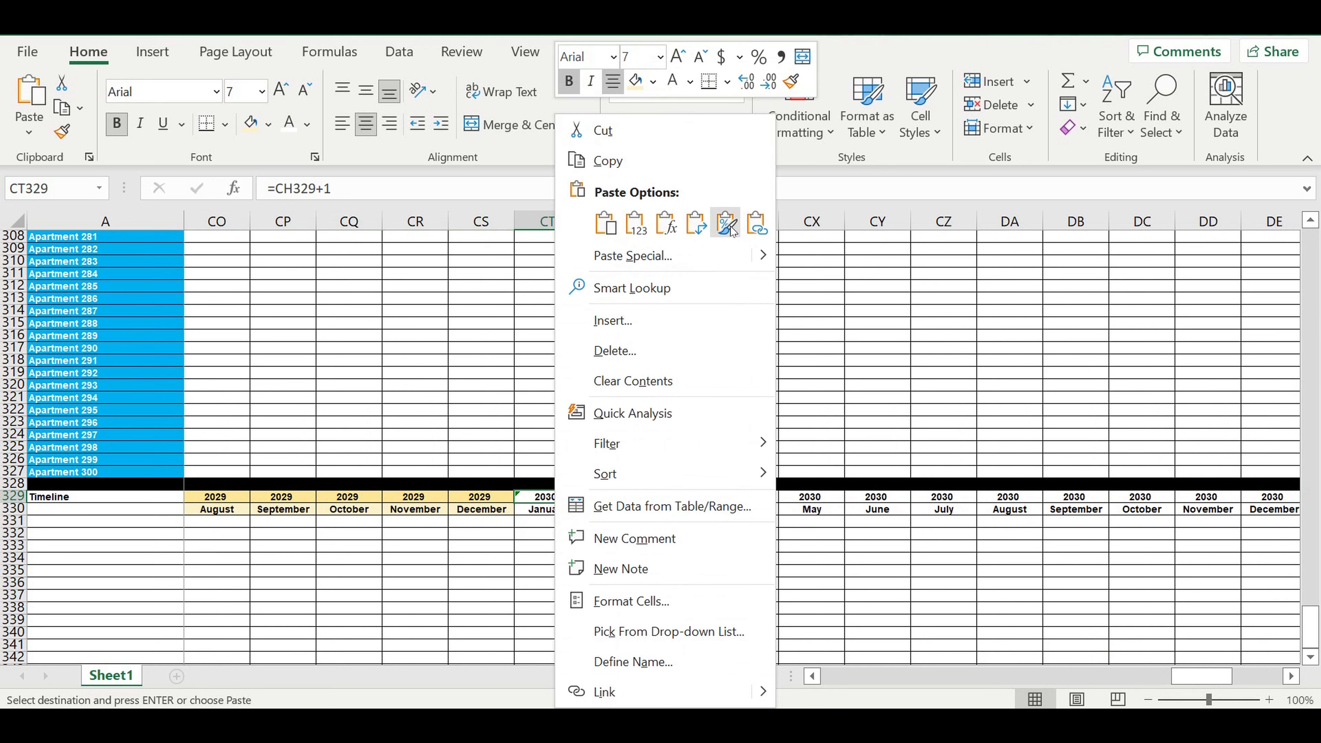
left_click(731, 225)
- Enter the heading "Parameter" in A330, below the Timeline label
left_click_drag(1204, 673, 569, 665)
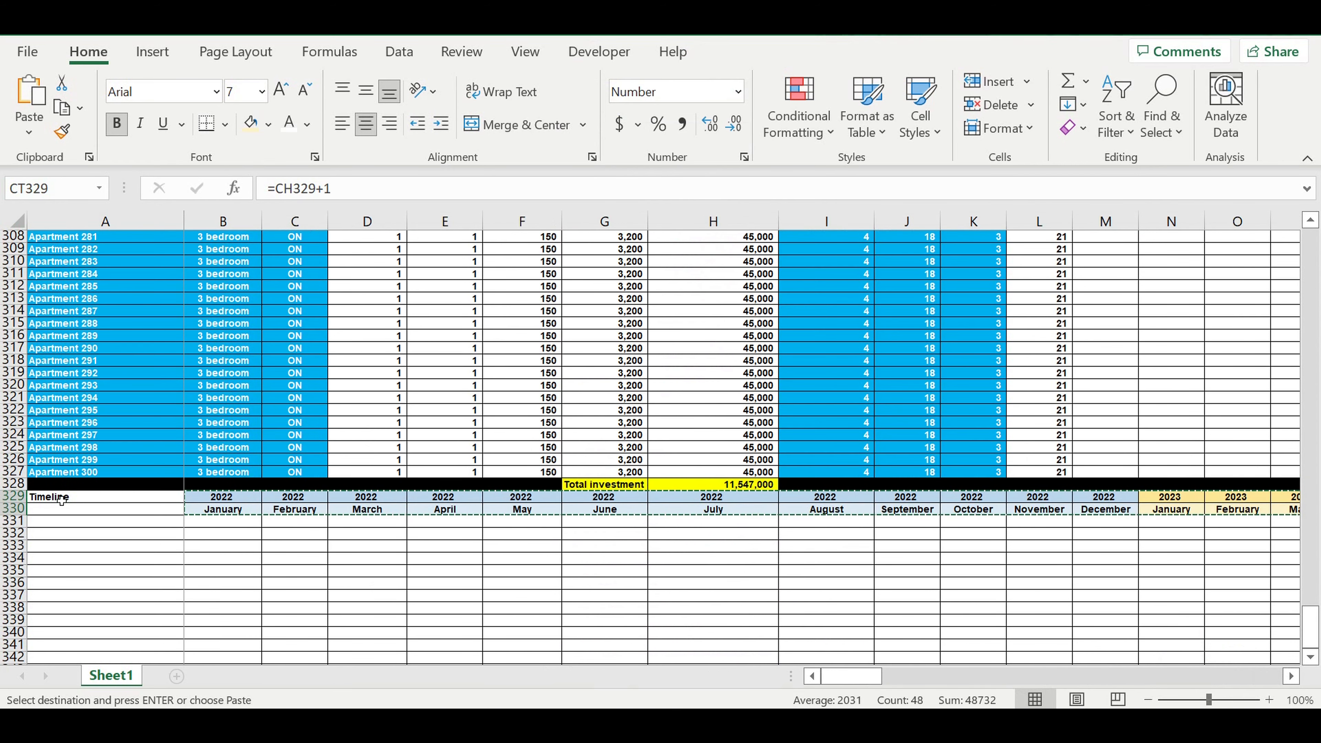
left_click(86, 510)
type("Parameter")
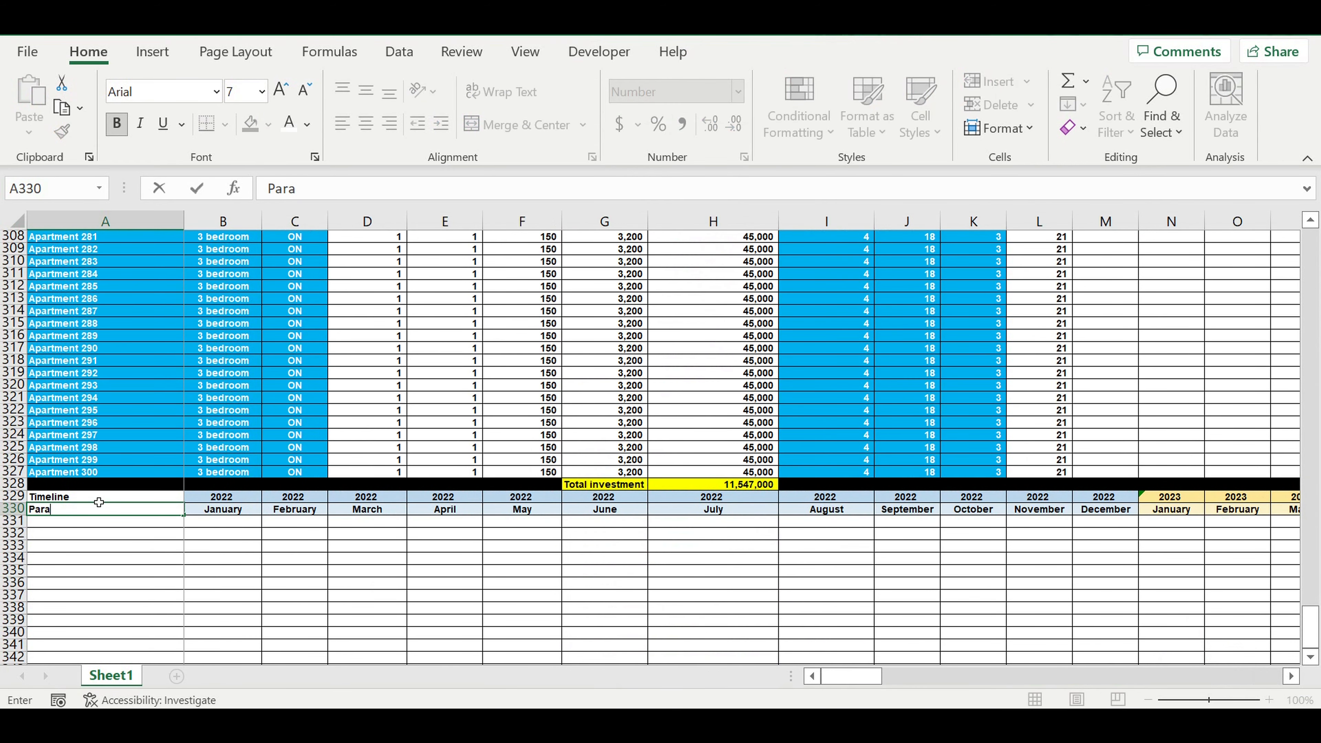
left_click(99, 576)
- Center the Parameter heading in A330 and fill its cell with pale blue
left_click(104, 510)
left_click(366, 124)
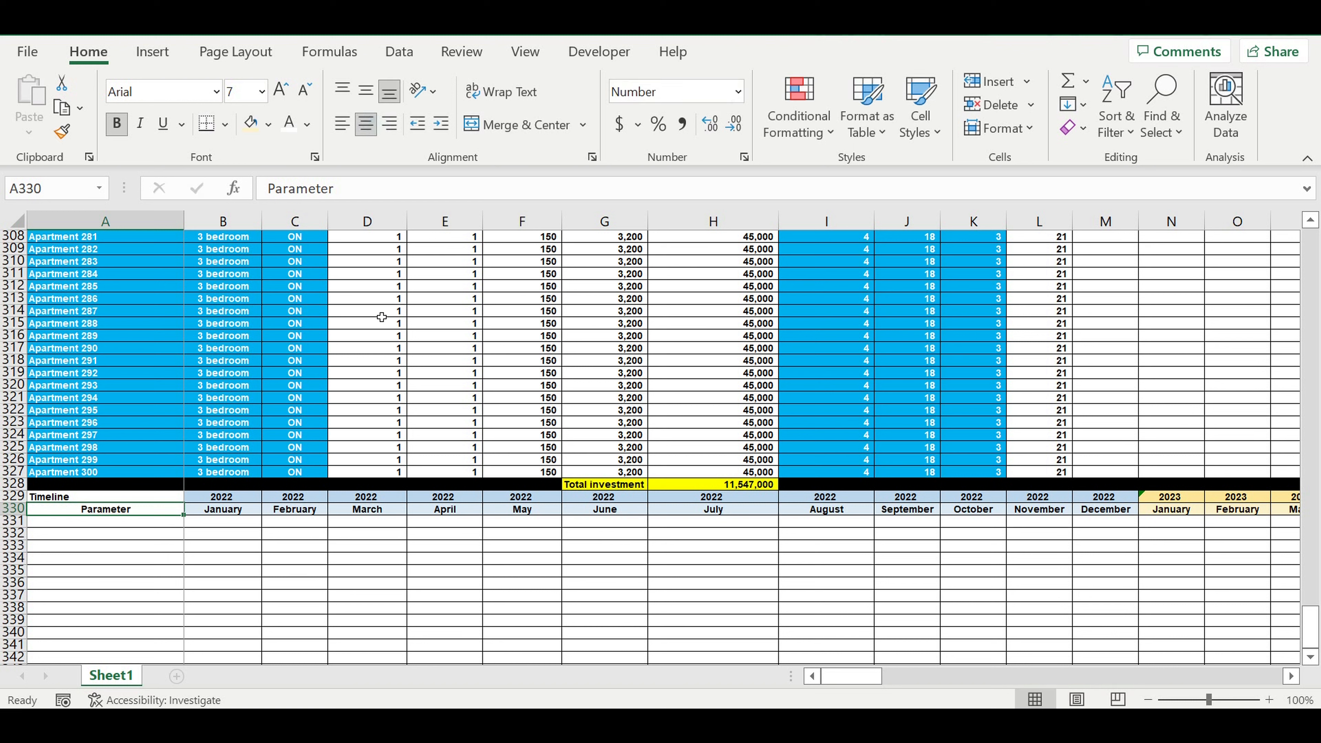
left_click(268, 124)
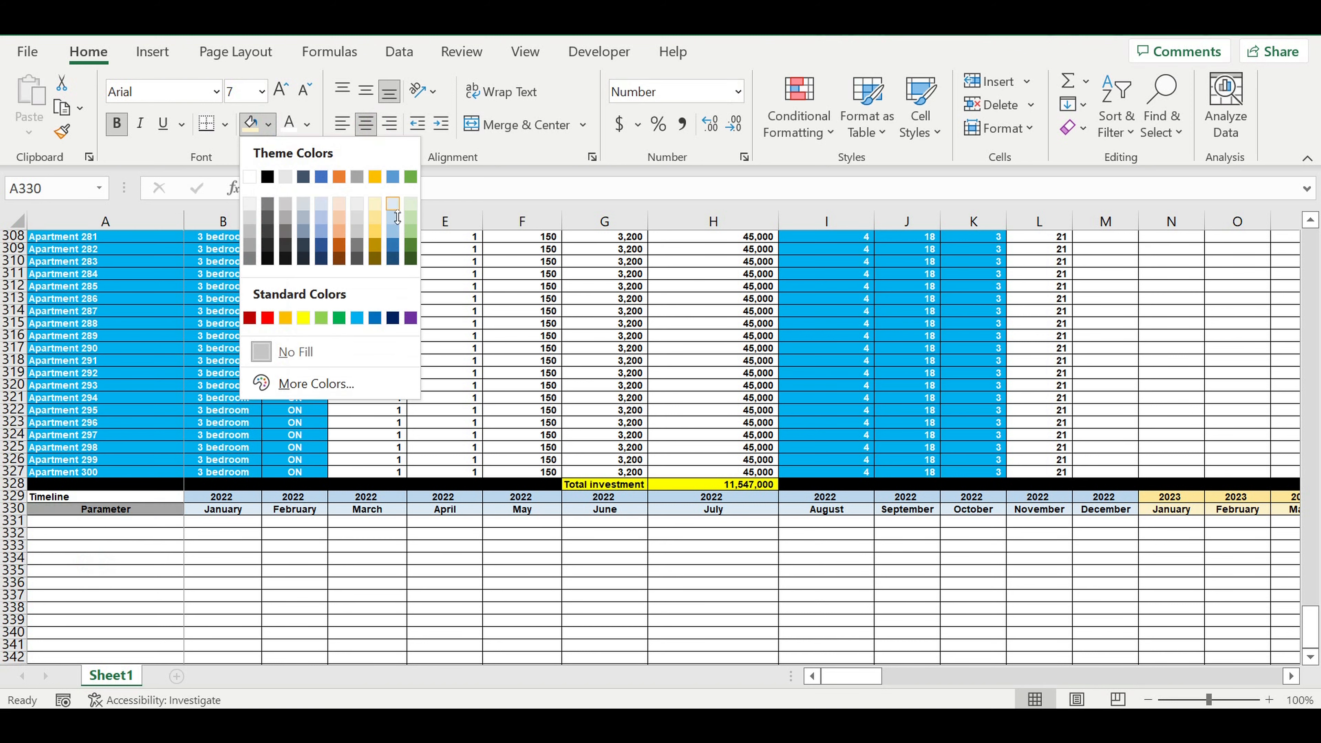
left_click(394, 210)
- Fill the Timeline label cell A329 with red
left_click(86, 499)
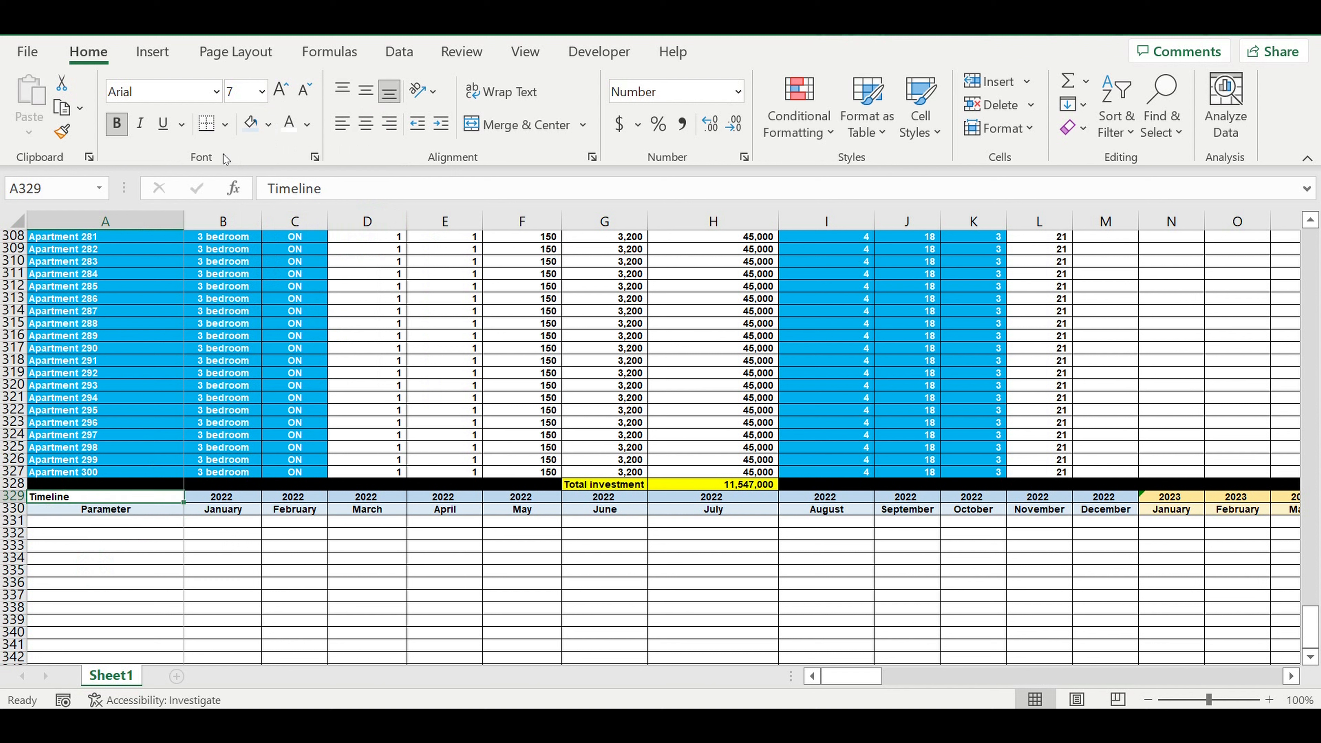
left_click(268, 124)
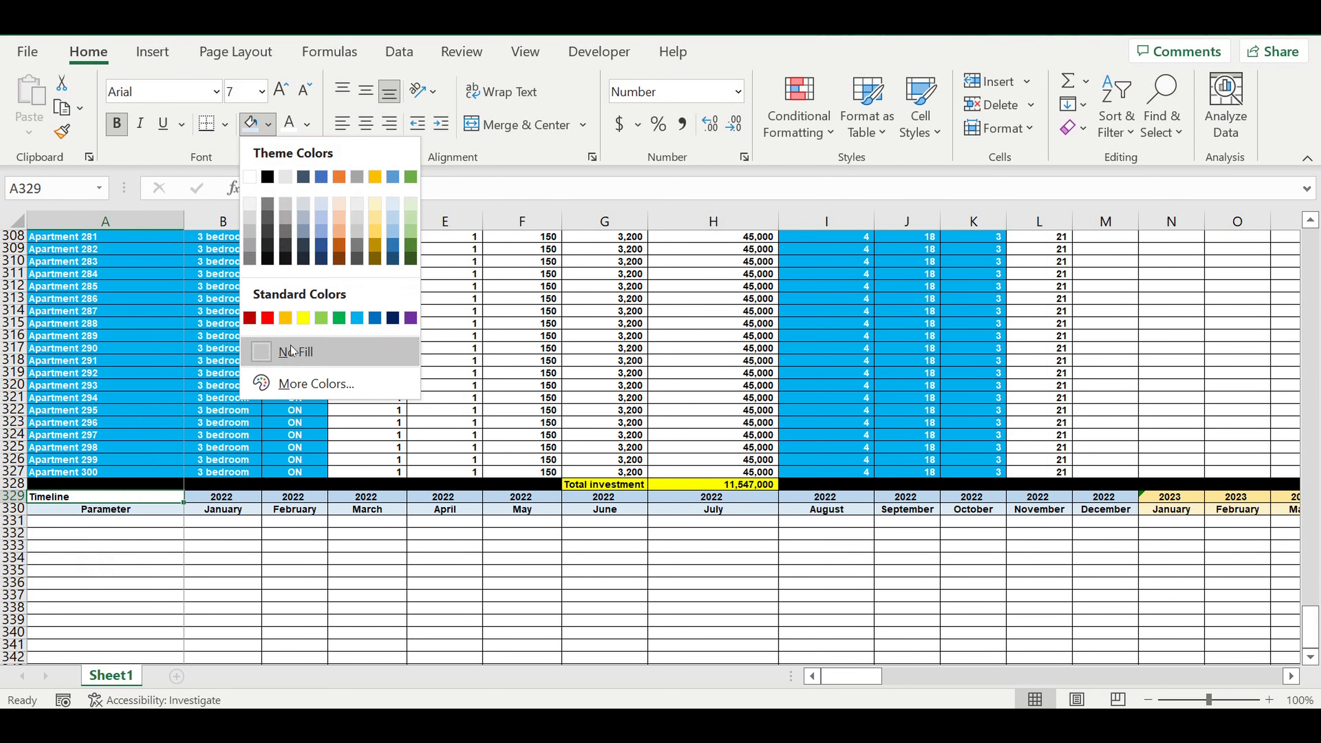
left_click(267, 316)
left_click(294, 571)
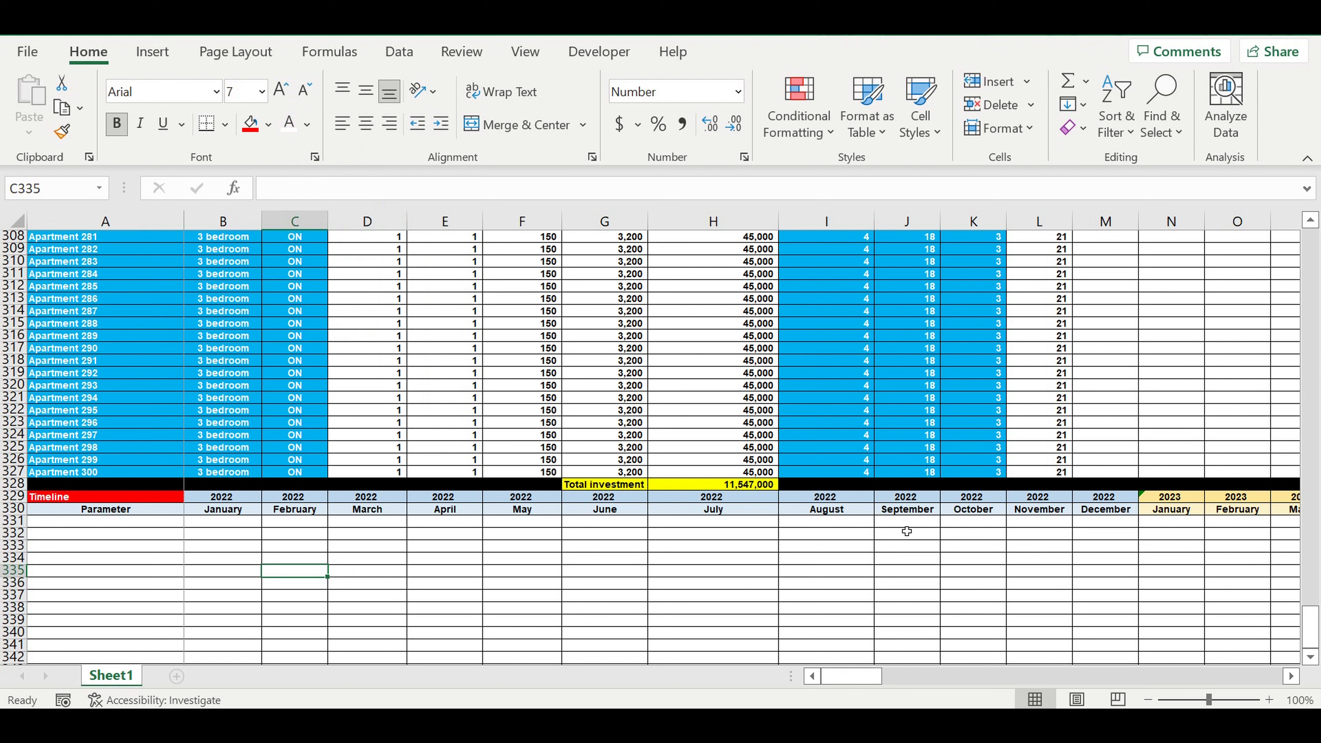
left_click(846, 525)
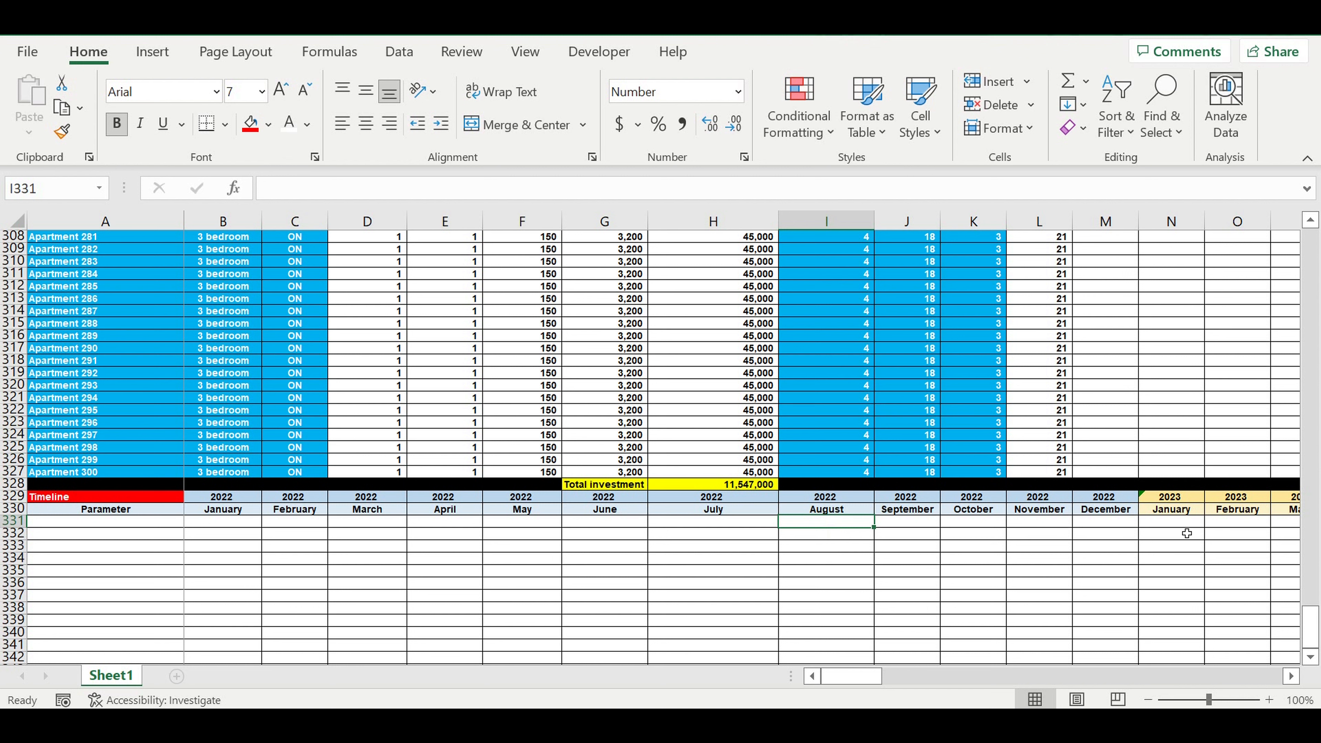
left_click_drag(1177, 521, 1295, 598)
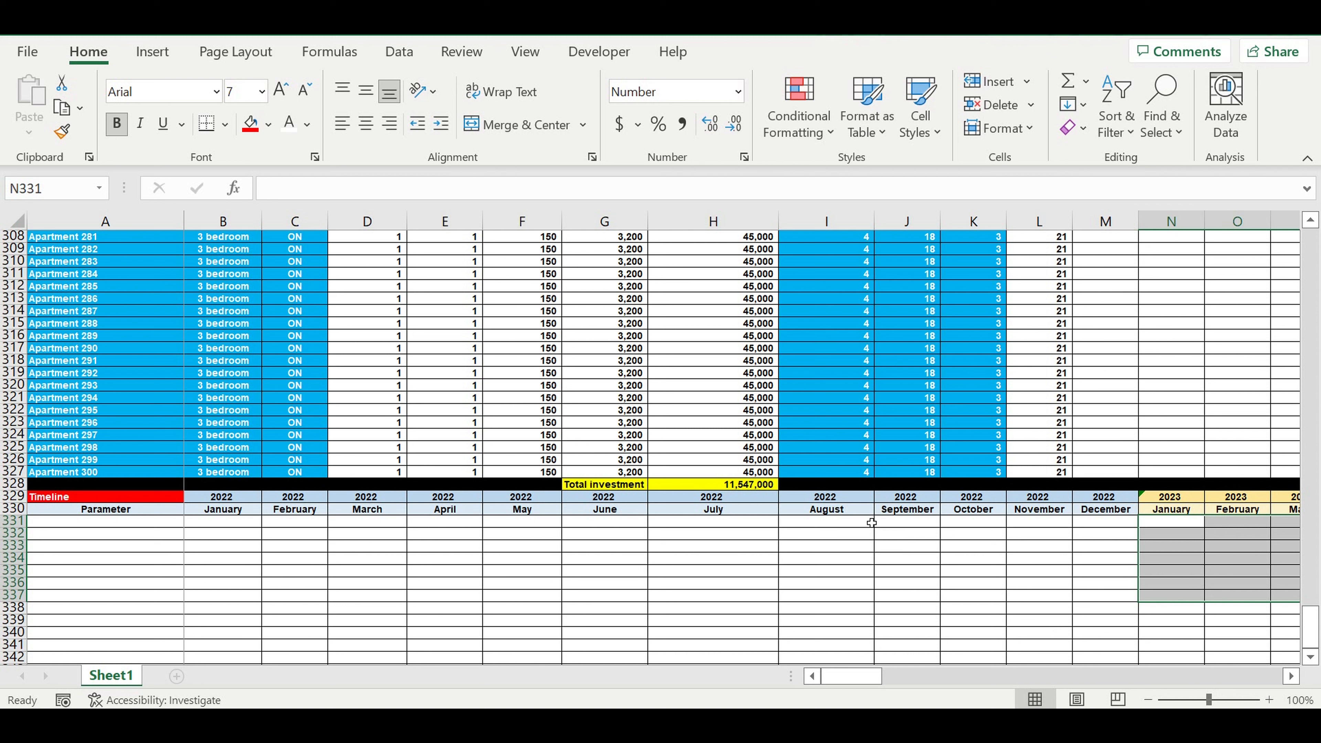
left_click_drag(849, 495, 1078, 634)
left_click_drag(1185, 500, 1251, 601)
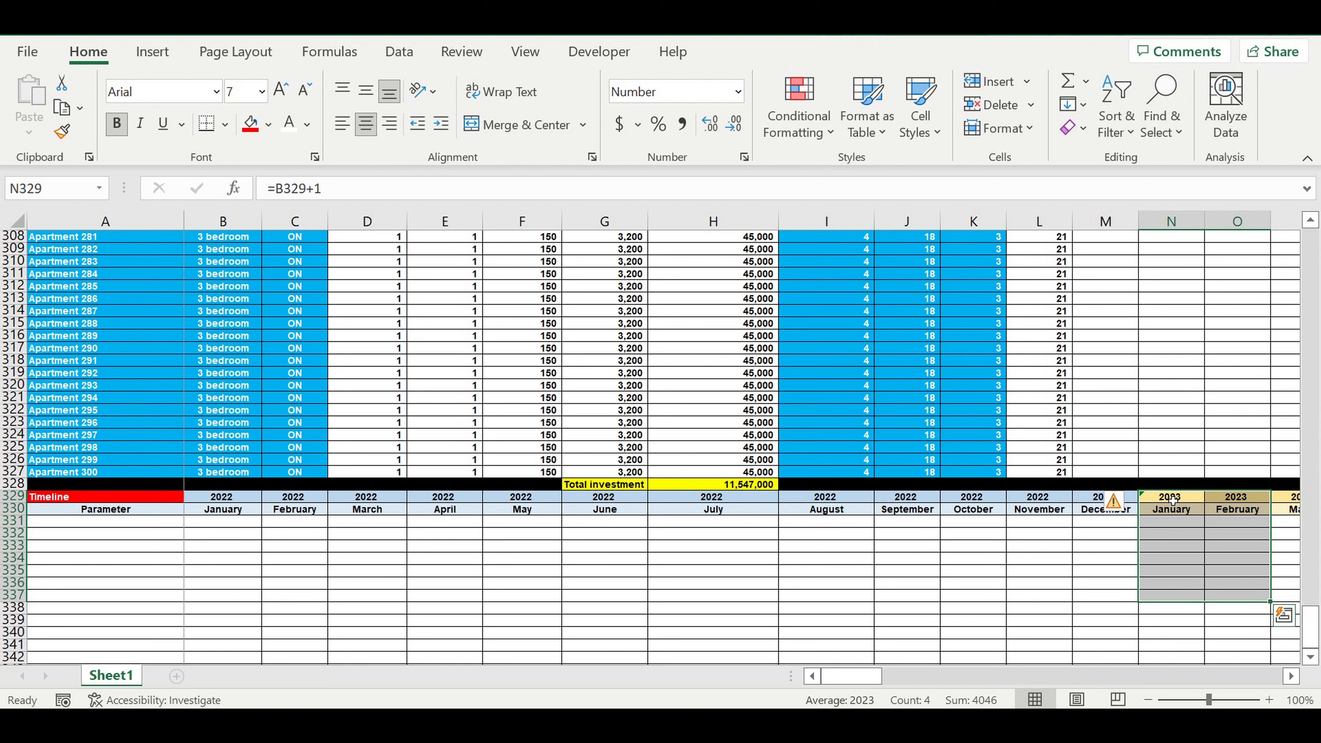
left_click_drag(1173, 500, 1244, 511)
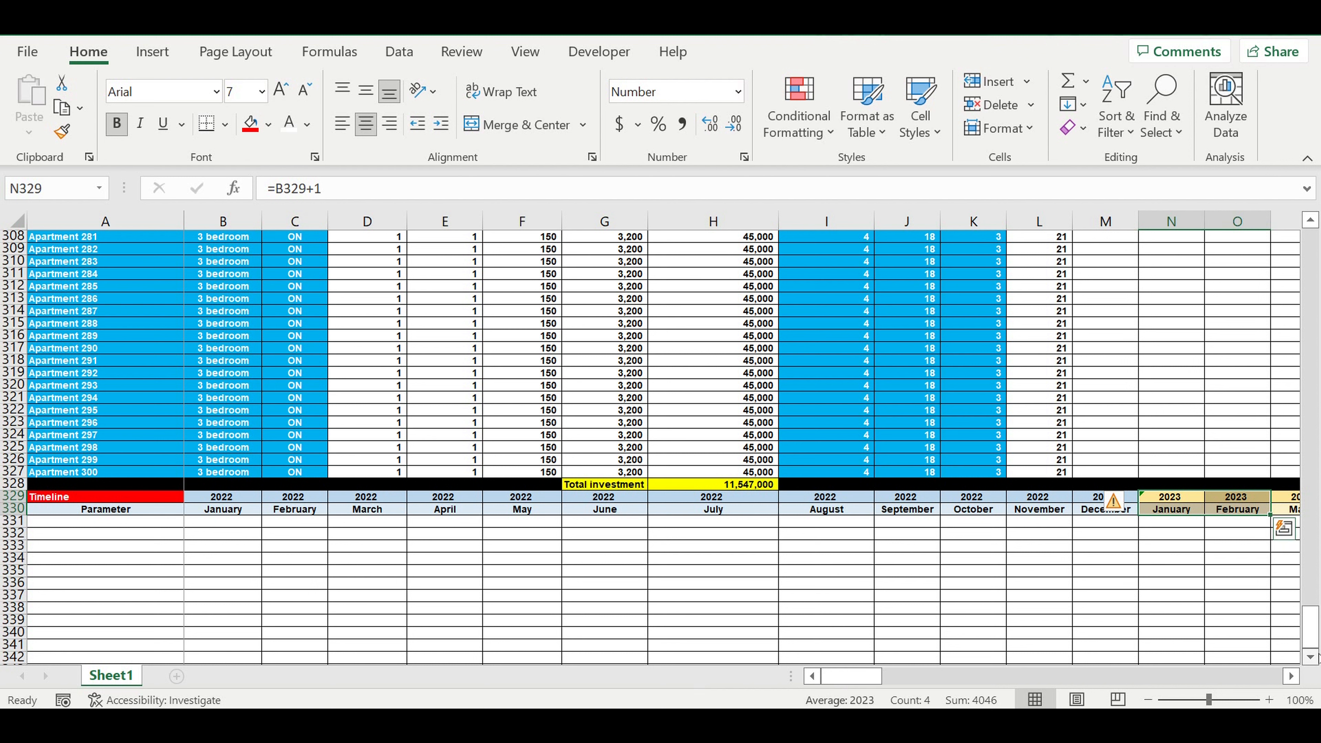
- Change the starting year in A2, which feeds the timeline, to 2023
left_click(234, 500)
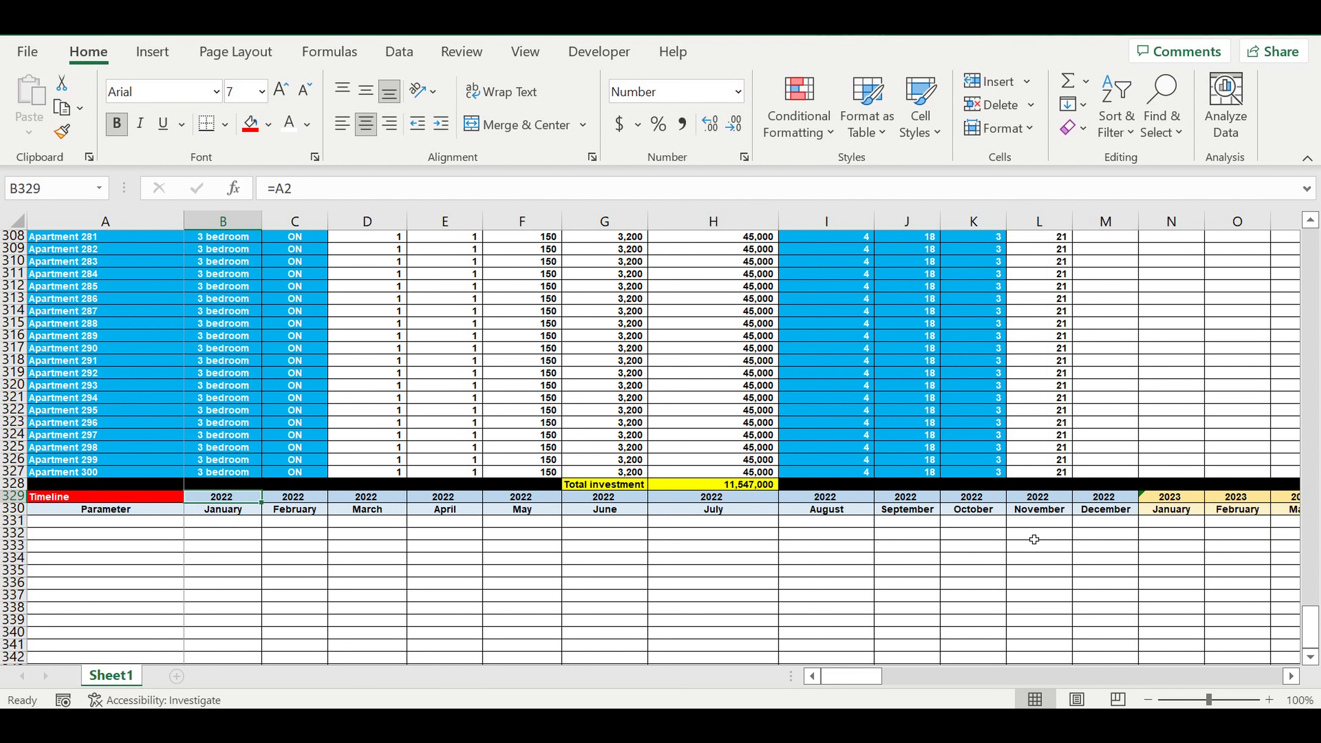
left_click_drag(1310, 628, 1287, 115)
left_click(151, 251)
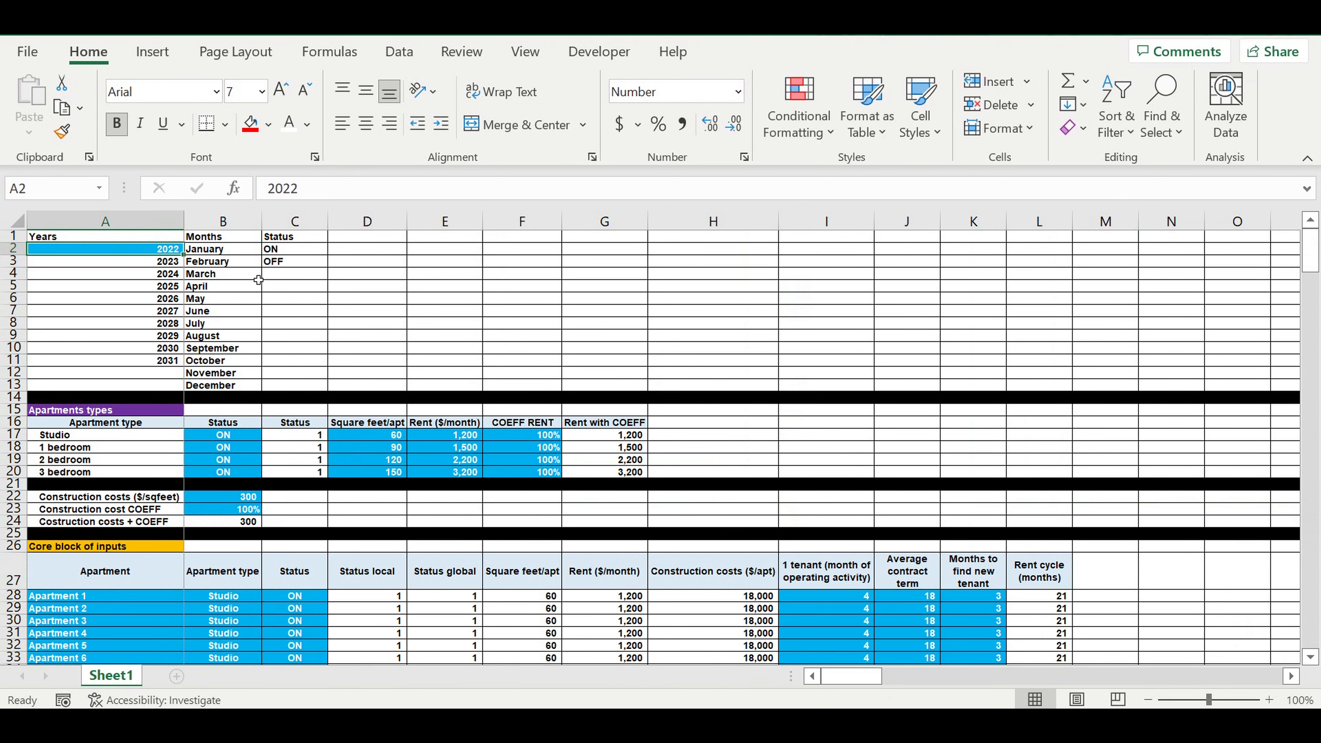
left_click(301, 180)
type("3")
key("Return")
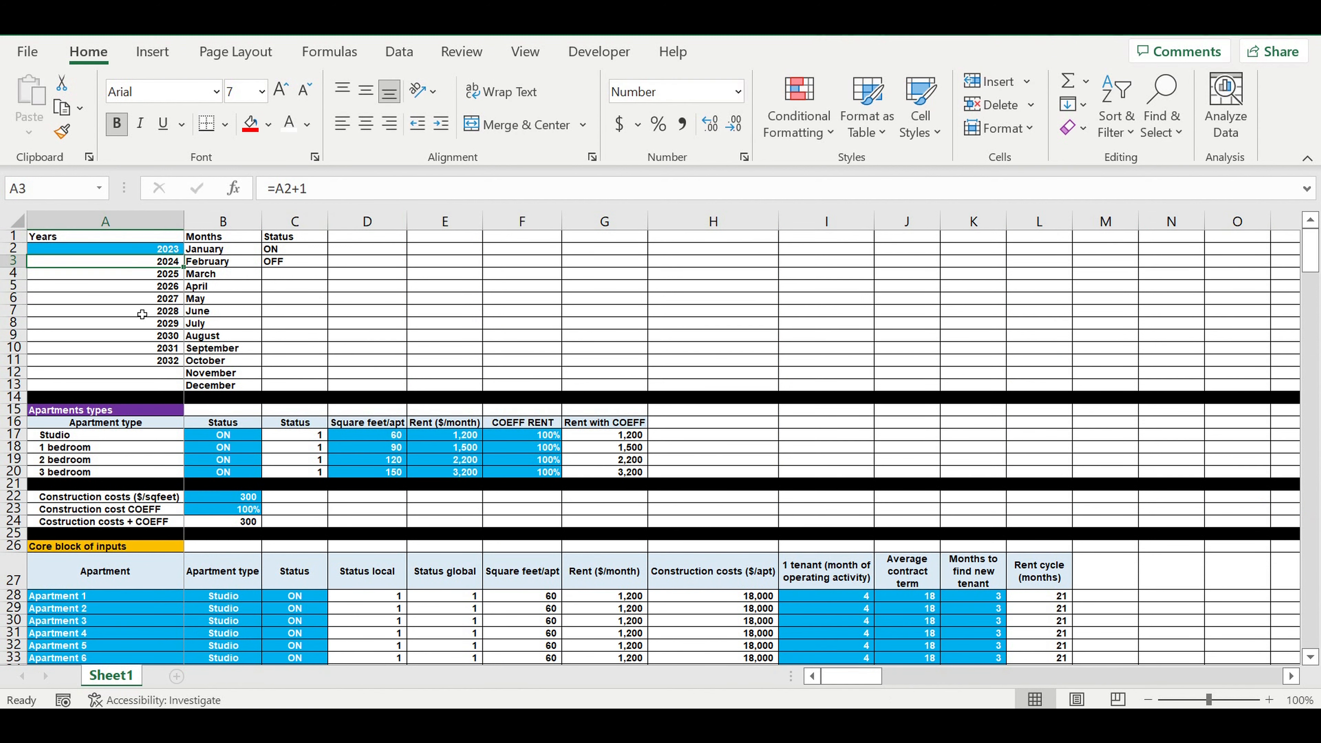
- Examine the year and month headers along the timeline in rows 329 and 330 to check they follow the starting year
scroll(487, 506, "down", 1)
left_click_drag(1311, 253, 1293, 675)
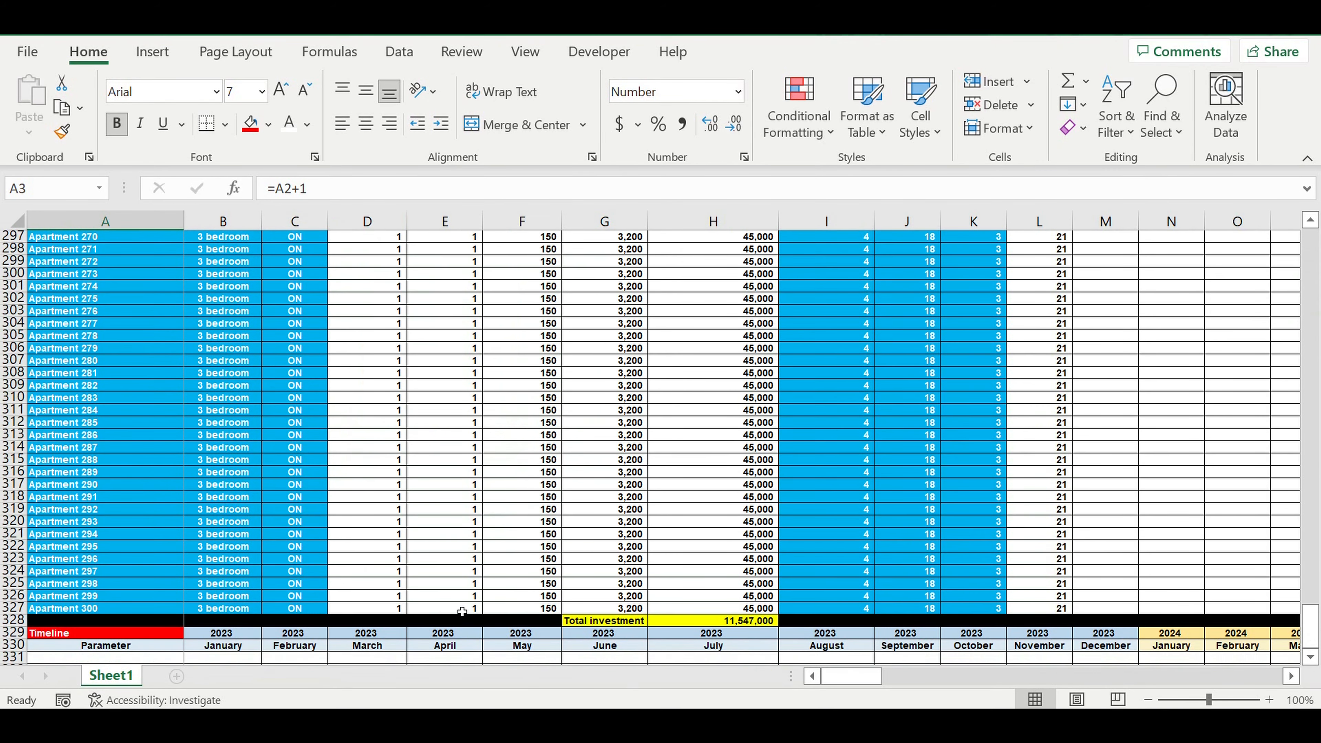
scroll(462, 611, "down", 4)
left_click_drag(224, 501, 1319, 491)
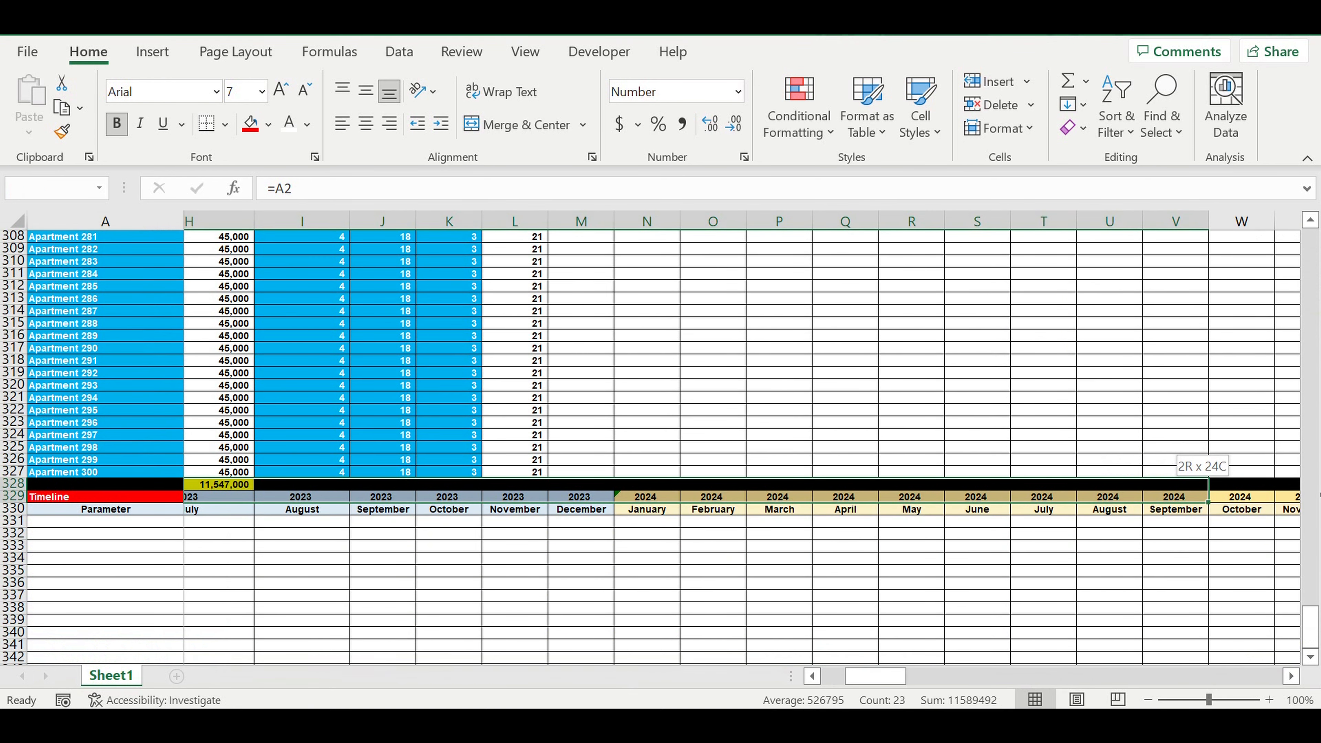
left_click_drag(1320, 494, 1319, 494)
left_click_drag(990, 678, 853, 676)
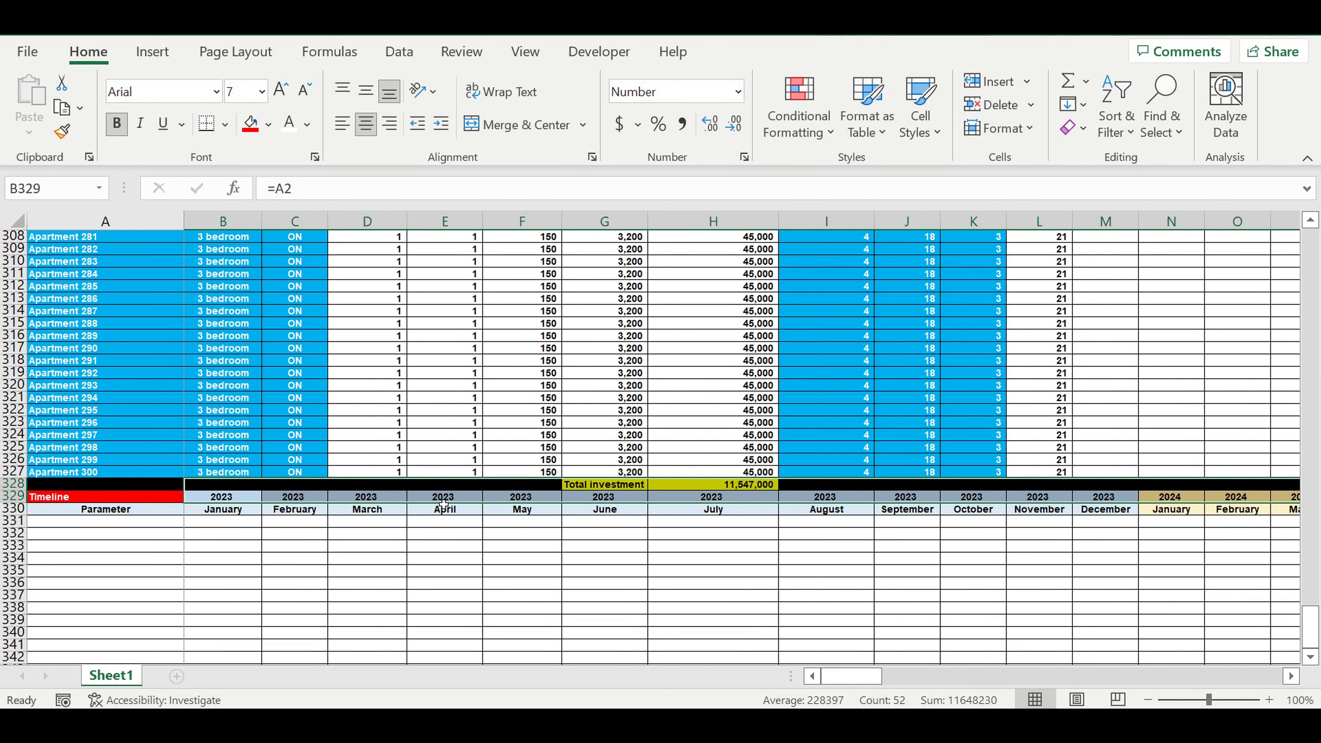
- Change the starting year in A2 to 2022
left_click_drag(1311, 626, 1312, 168)
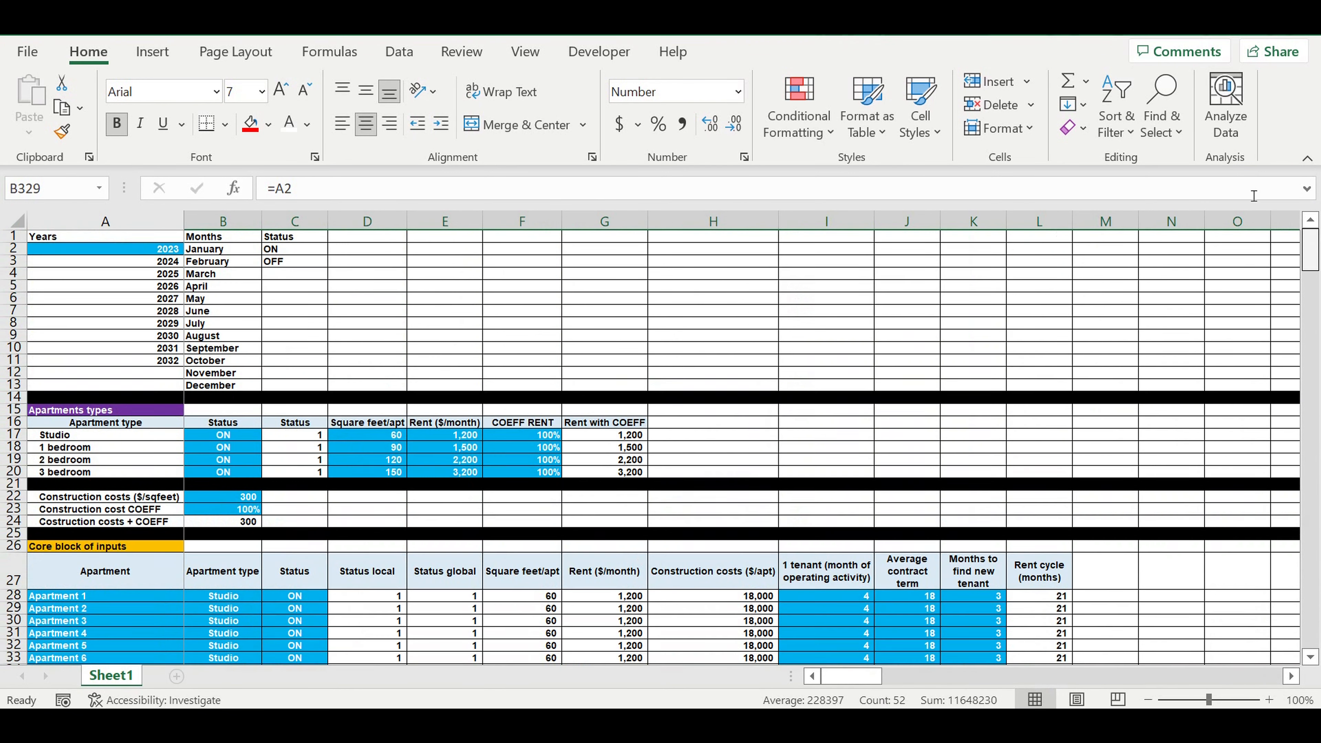
left_click(129, 252)
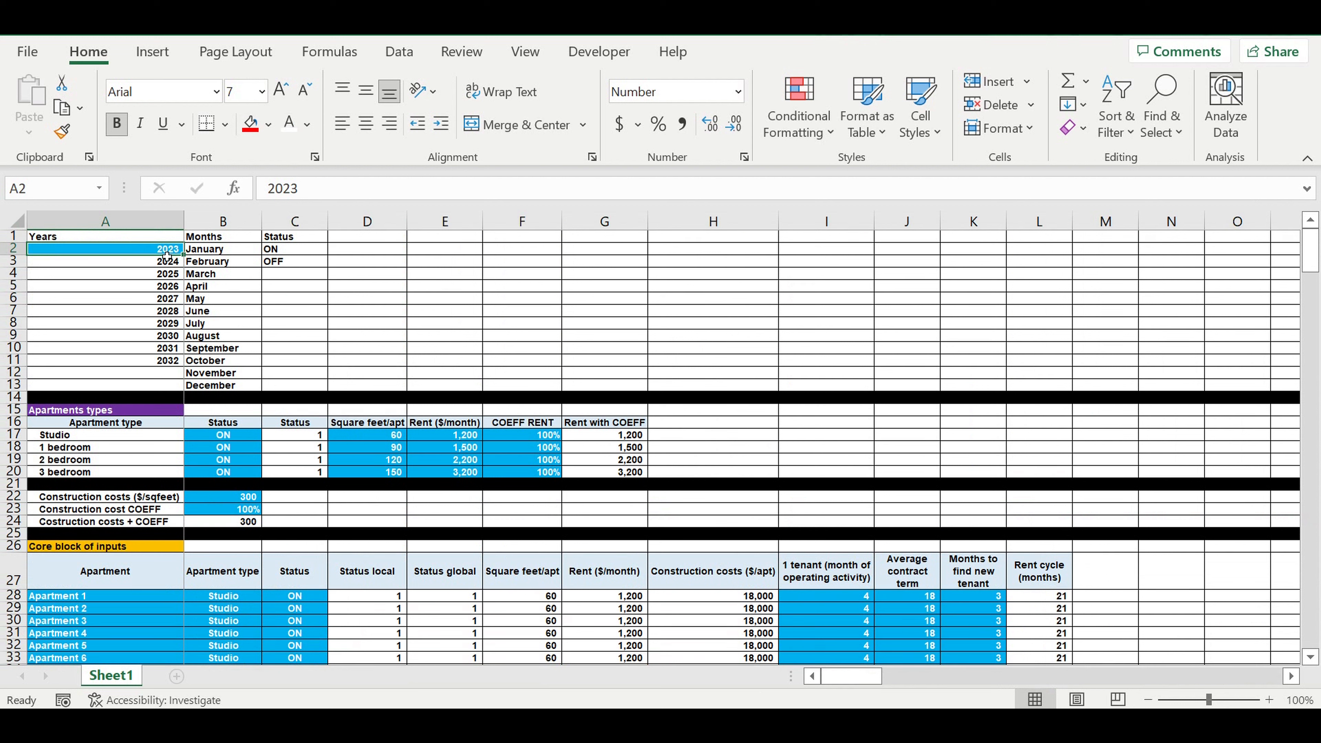
left_click_drag(292, 189, 324, 188)
type("2")
key("Return")
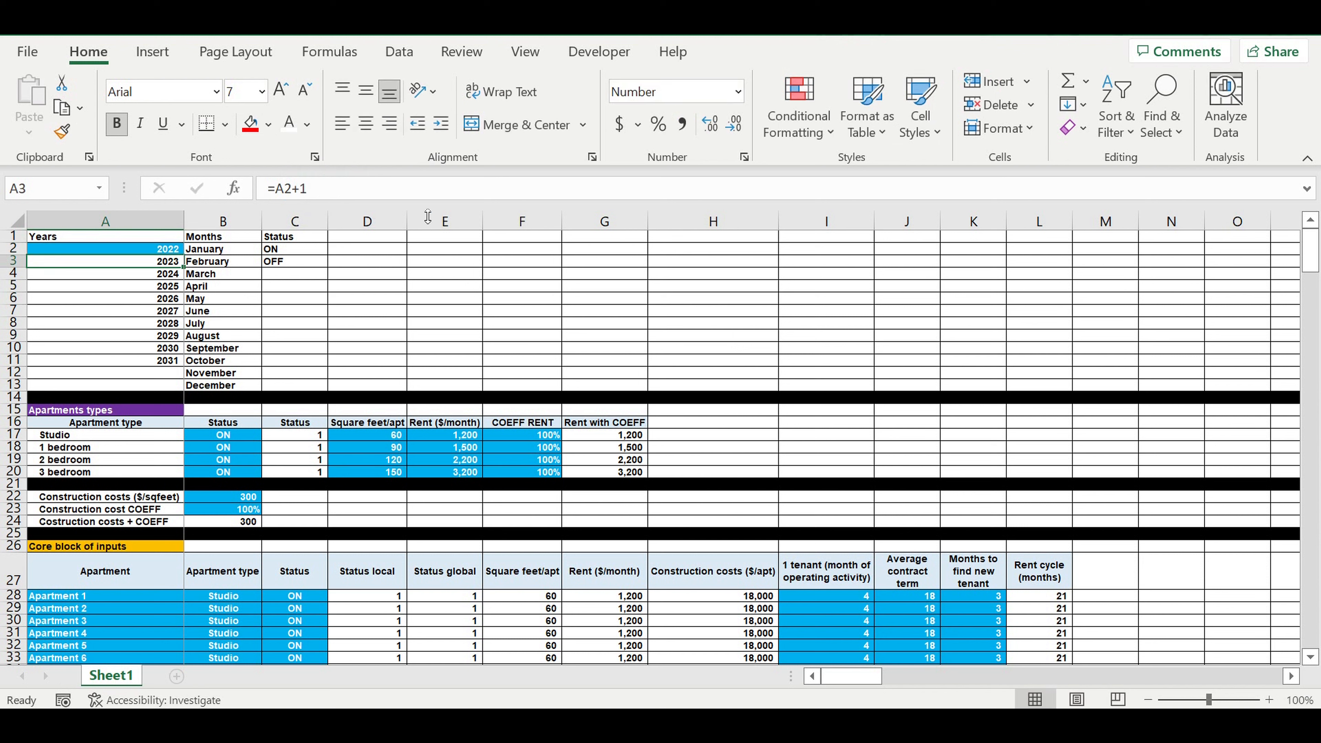
left_click(229, 326)
scroll(270, 490, "down", 16)
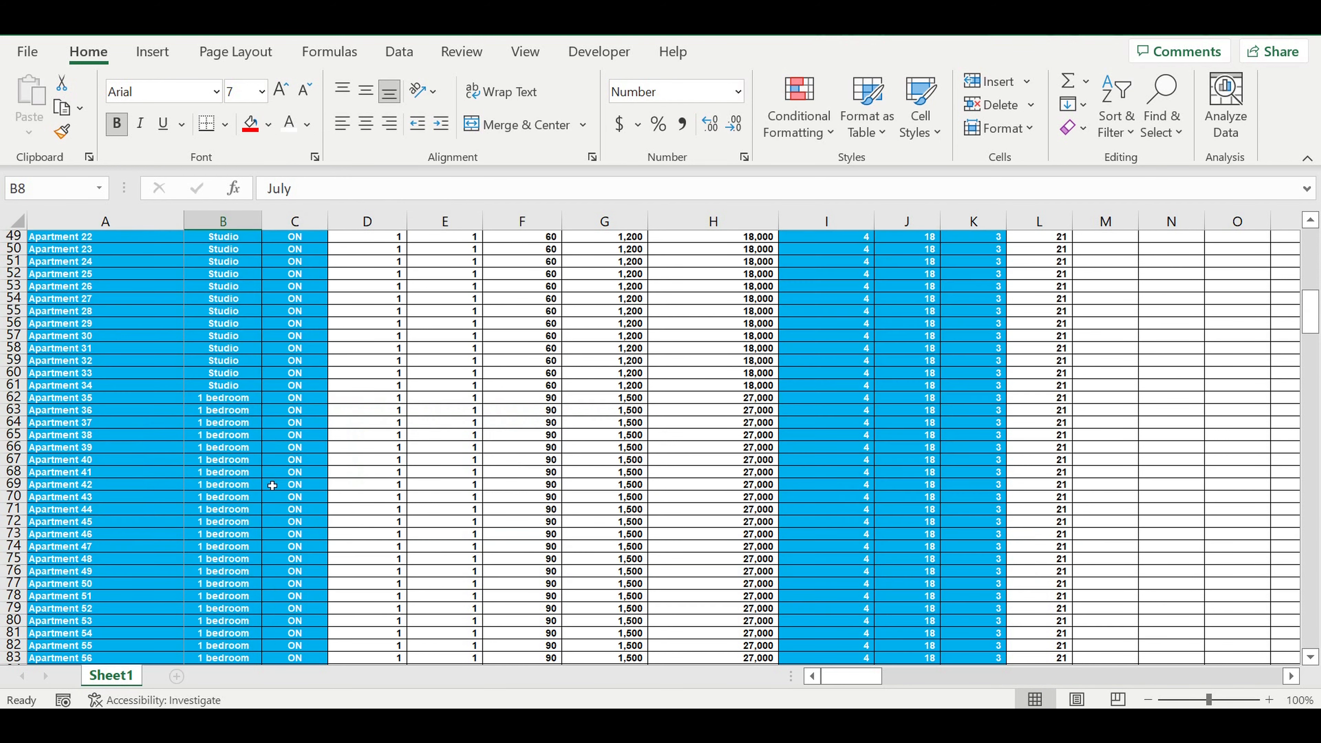
scroll(271, 469, "down", 4)
scroll(270, 452, "up", 4)
scroll(270, 453, "up", 4)
scroll(275, 446, "up", 12)
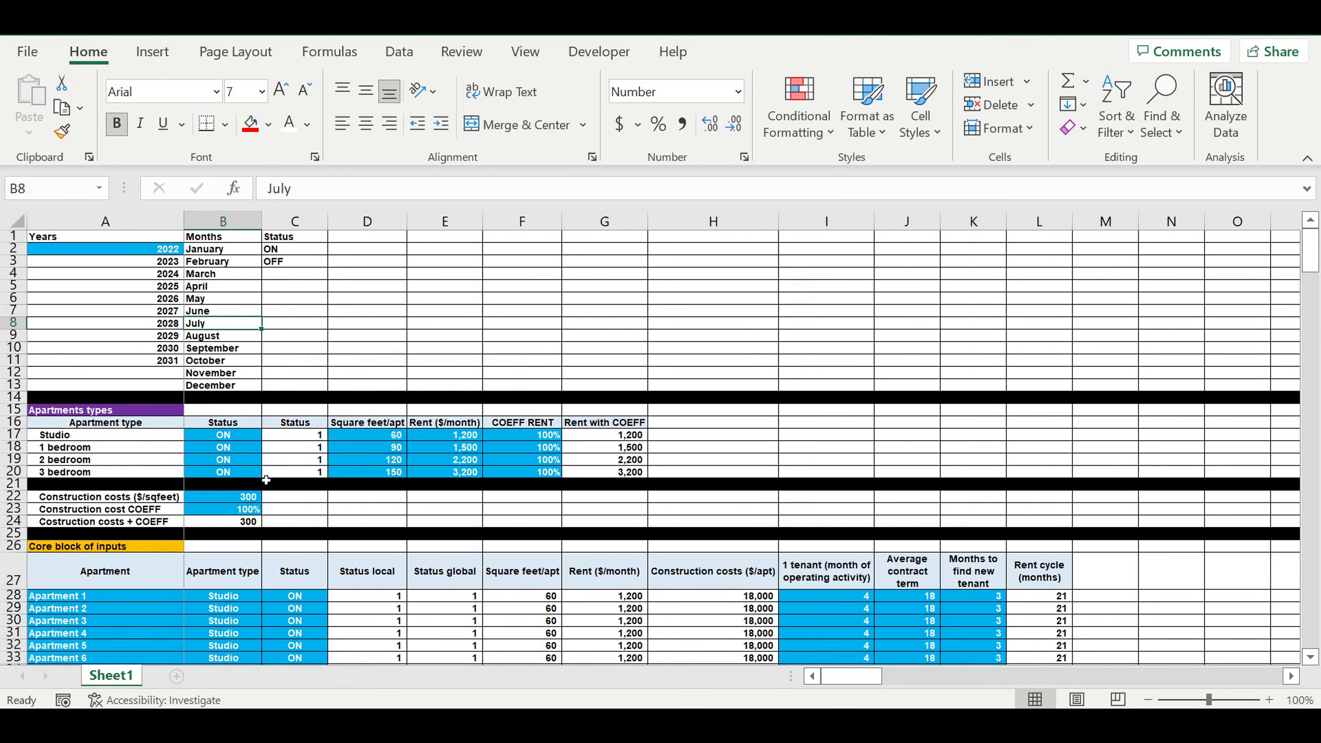
- Insert five new rows above the Core block of inputs heading in row 26
scroll(268, 481, "down", 3)
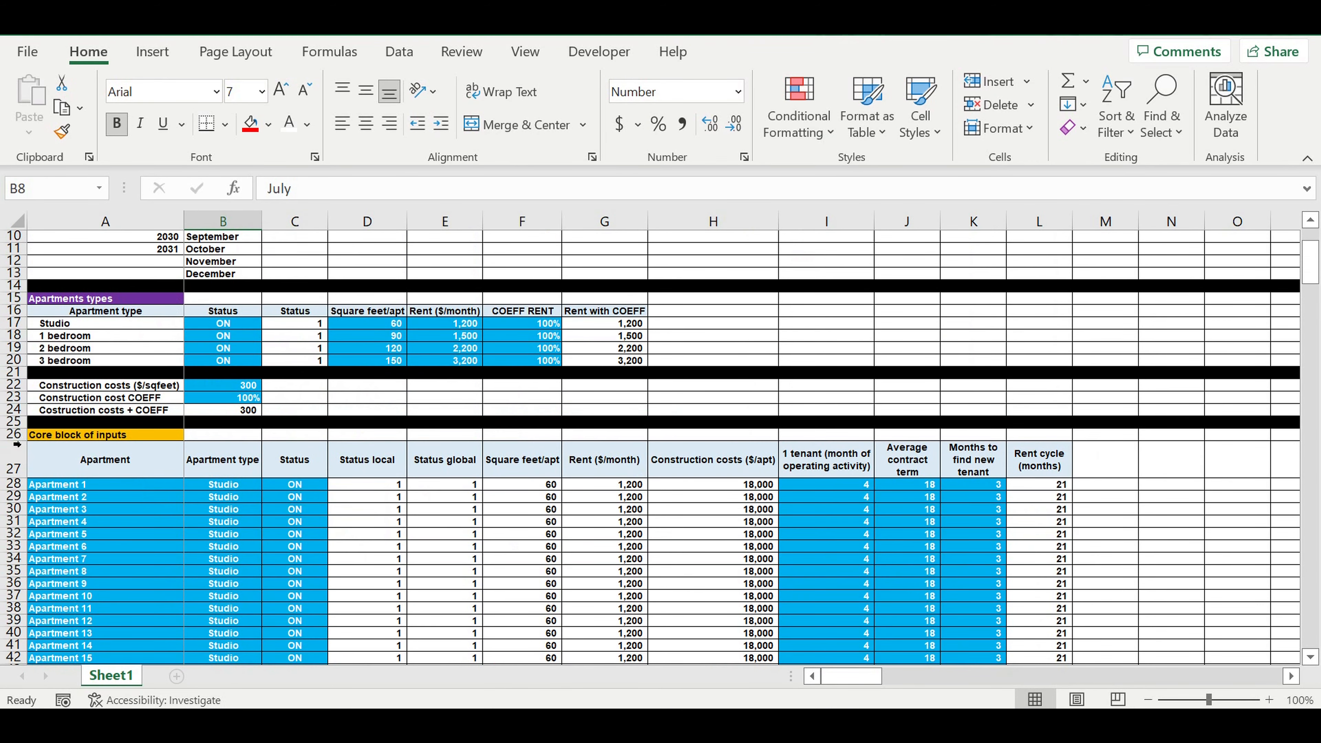
left_click_drag(16, 435, 15, 509)
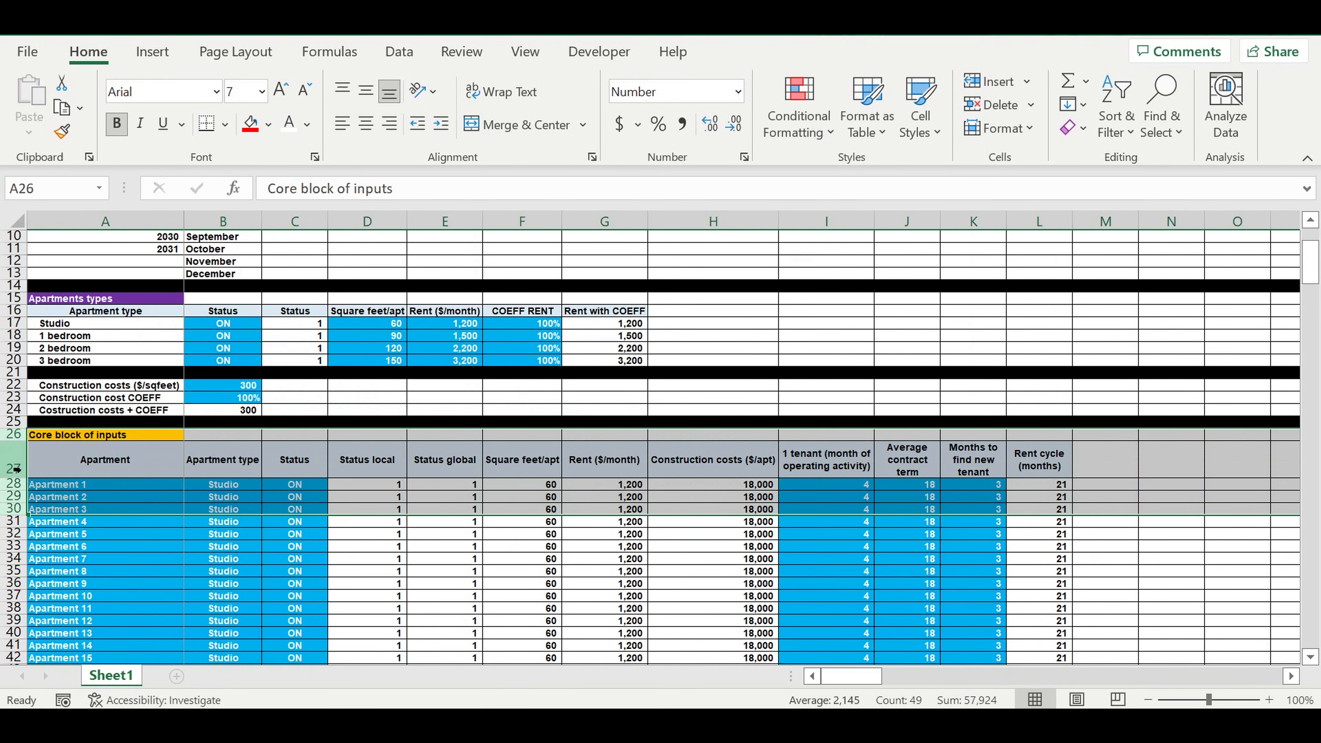
right_click(9, 458)
left_click(65, 269)
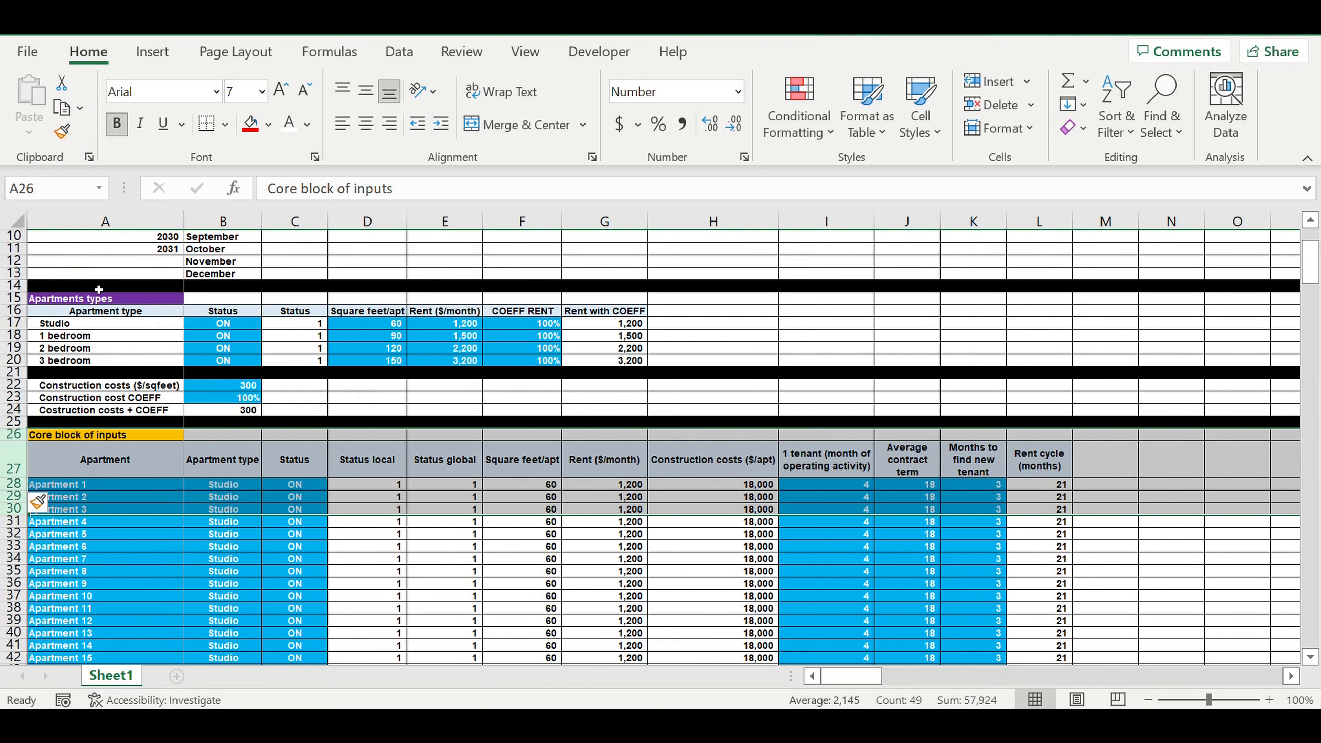
- Give the inserted rows 26 to 29 a white fill and the automatic black font colour
left_click_drag(15, 434, 15, 471)
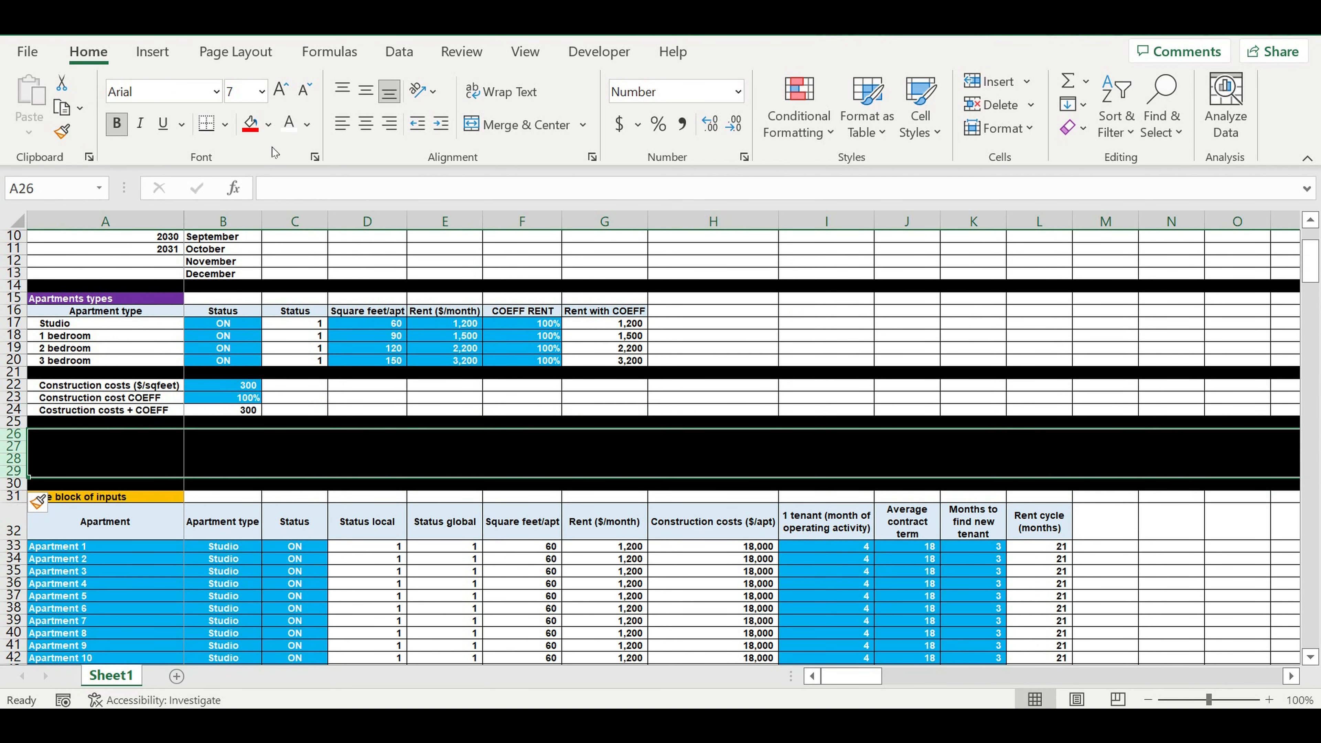
left_click(269, 125)
left_click(251, 193)
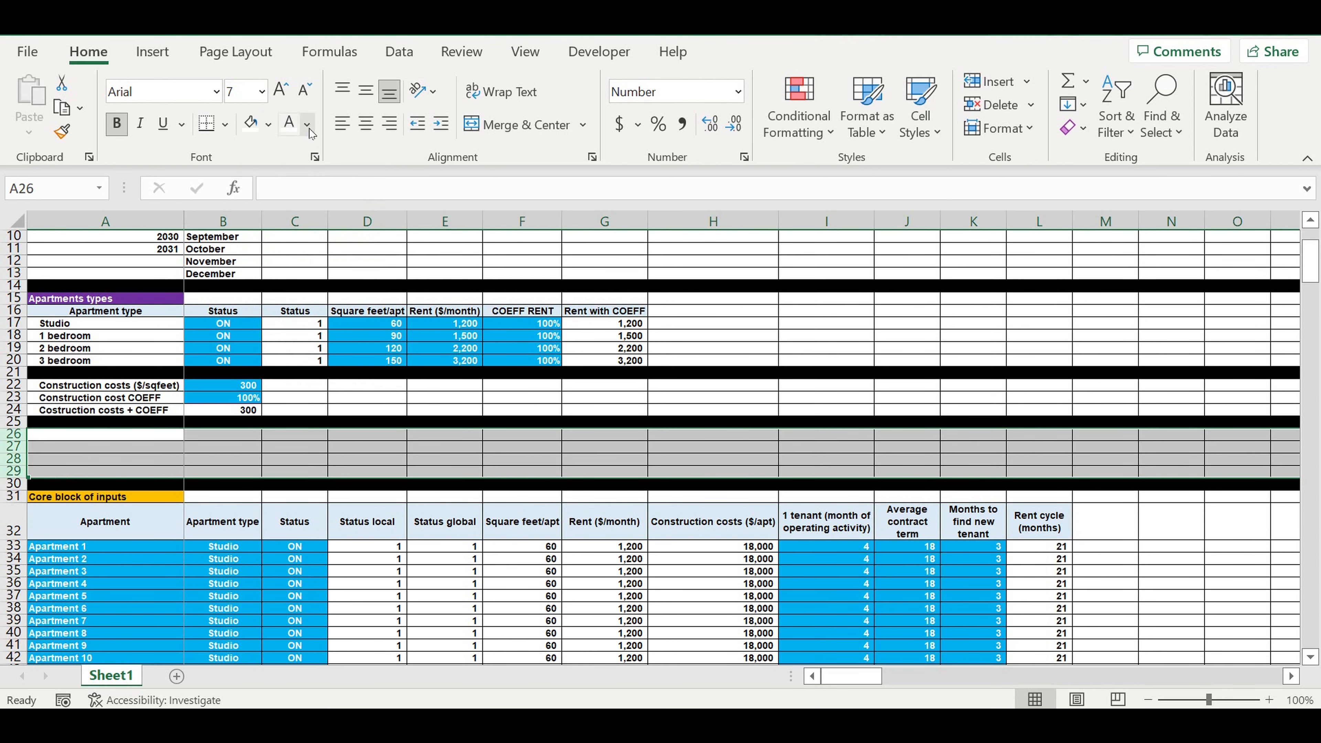
left_click(307, 125)
left_click(327, 147)
left_click(282, 461)
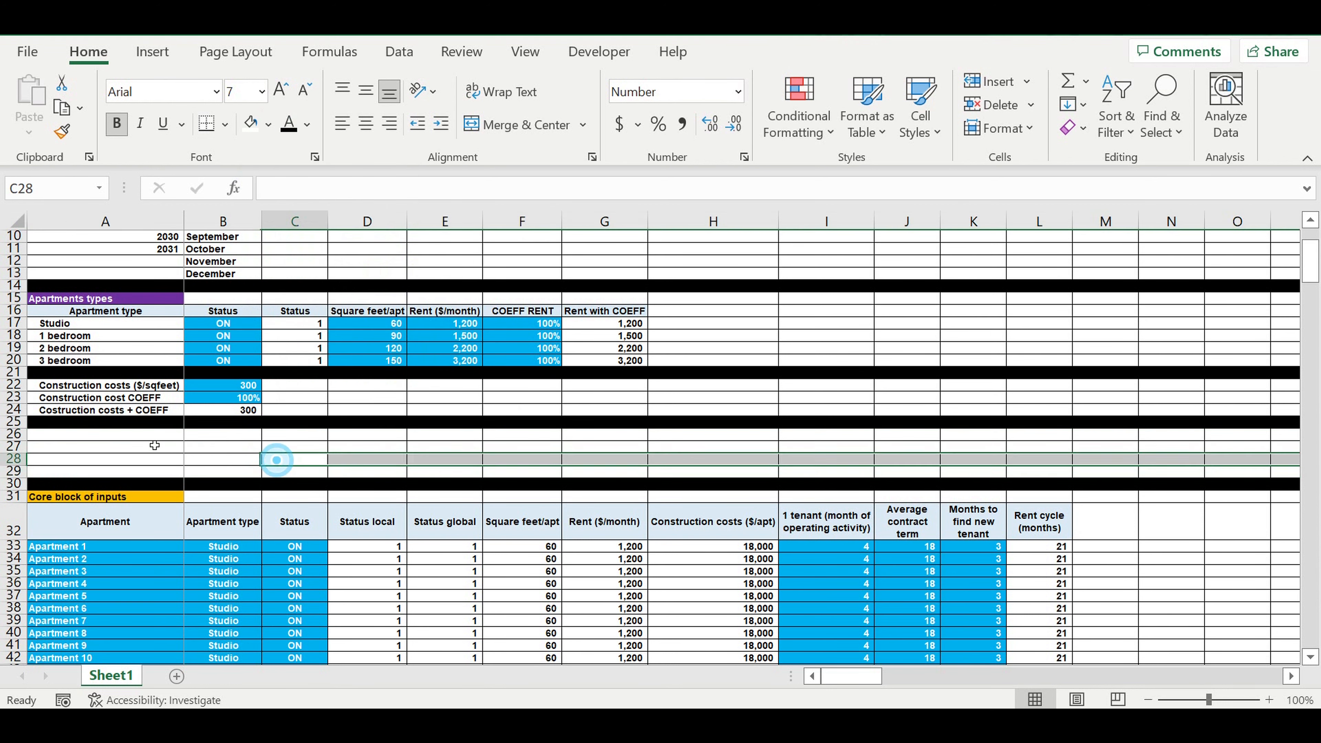
- Enter the heading "Operating activity start" in A26 and fill its cell with yellow
left_click(143, 437)
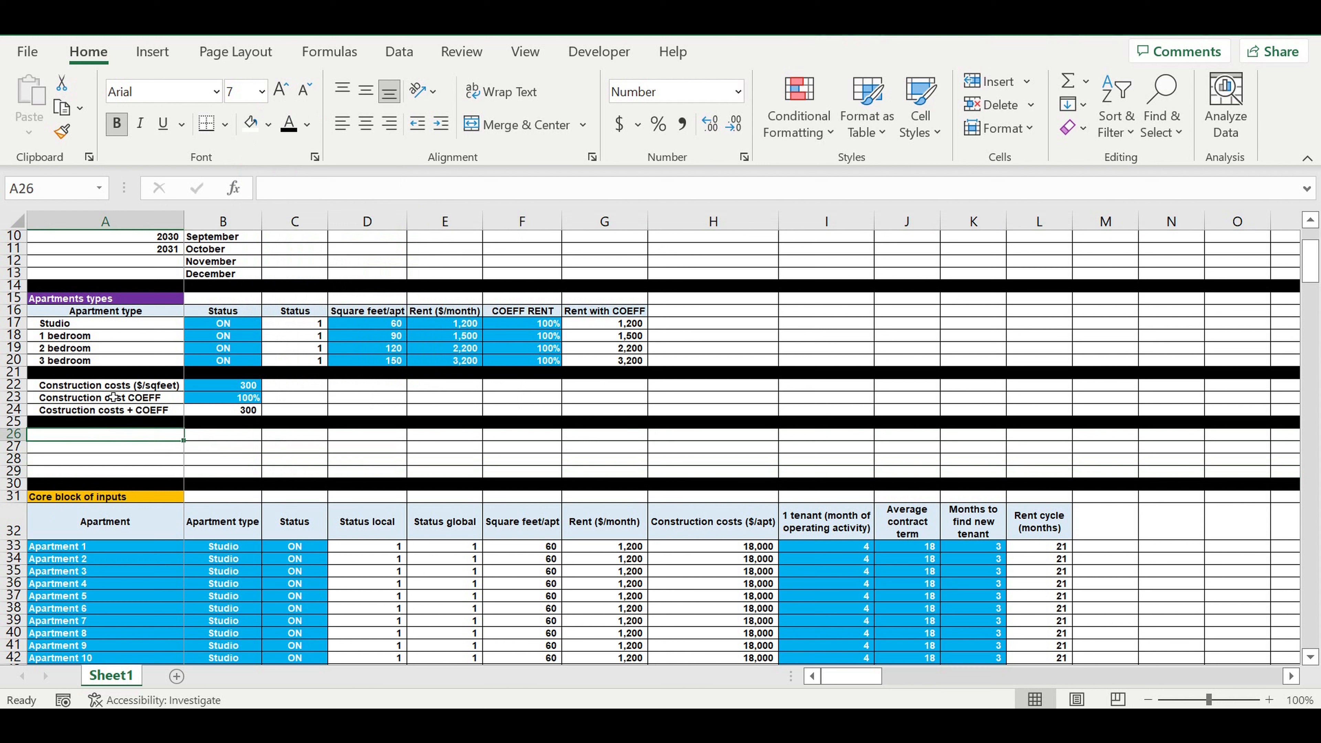
type("S")
type("ope")
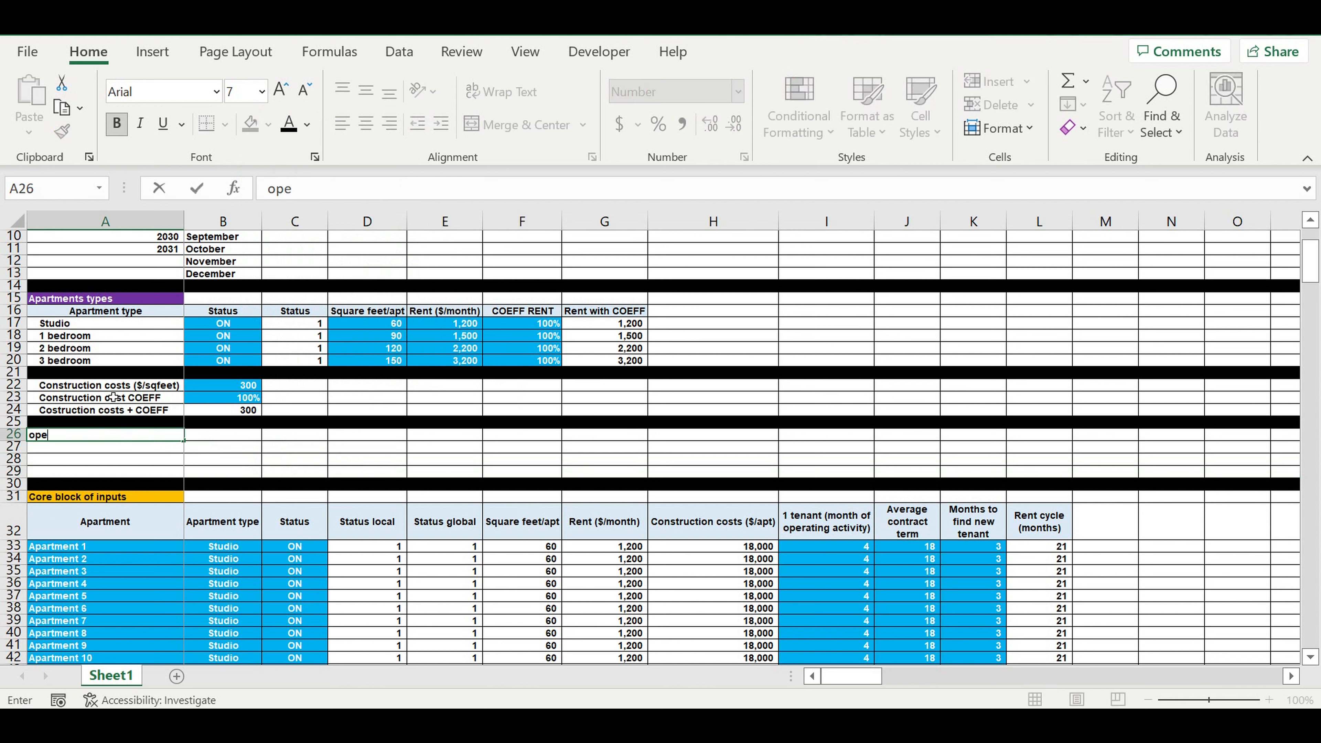
type("rating activity start")
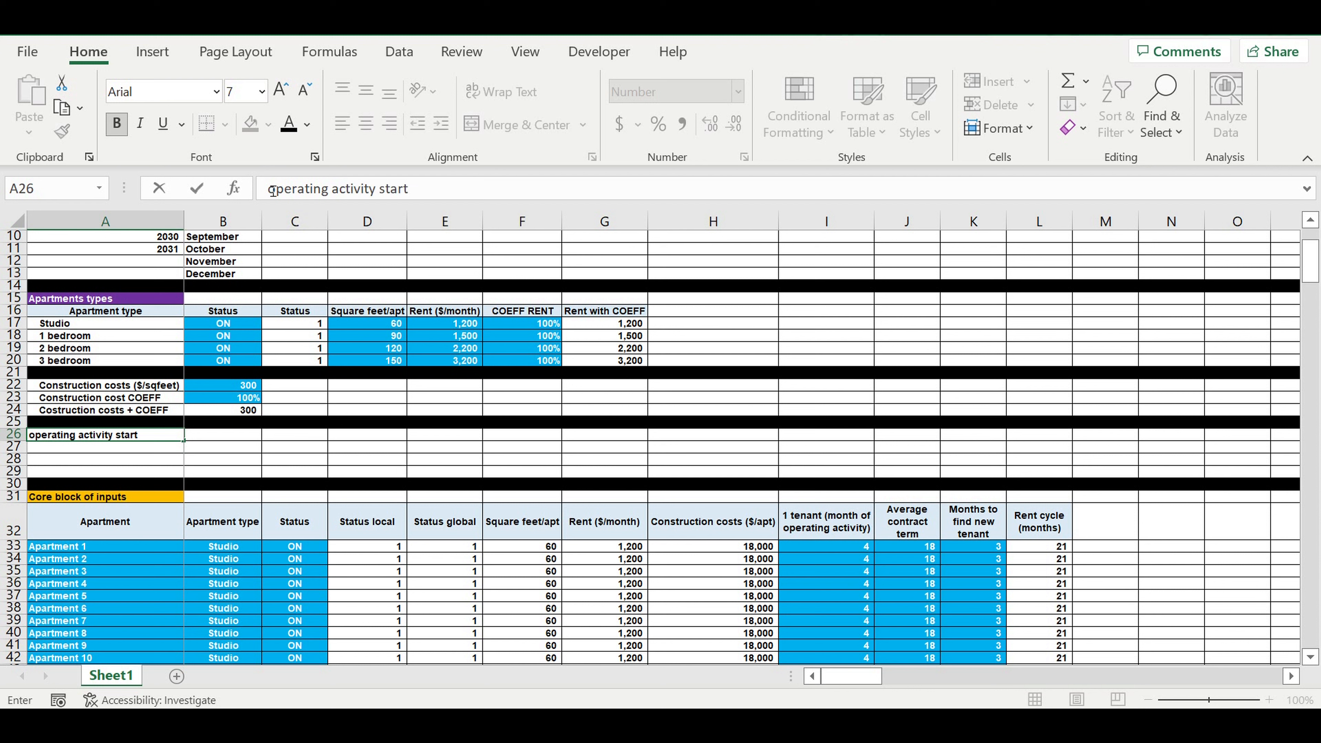
left_click_drag(276, 189, 259, 160)
type("O")
key("Return")
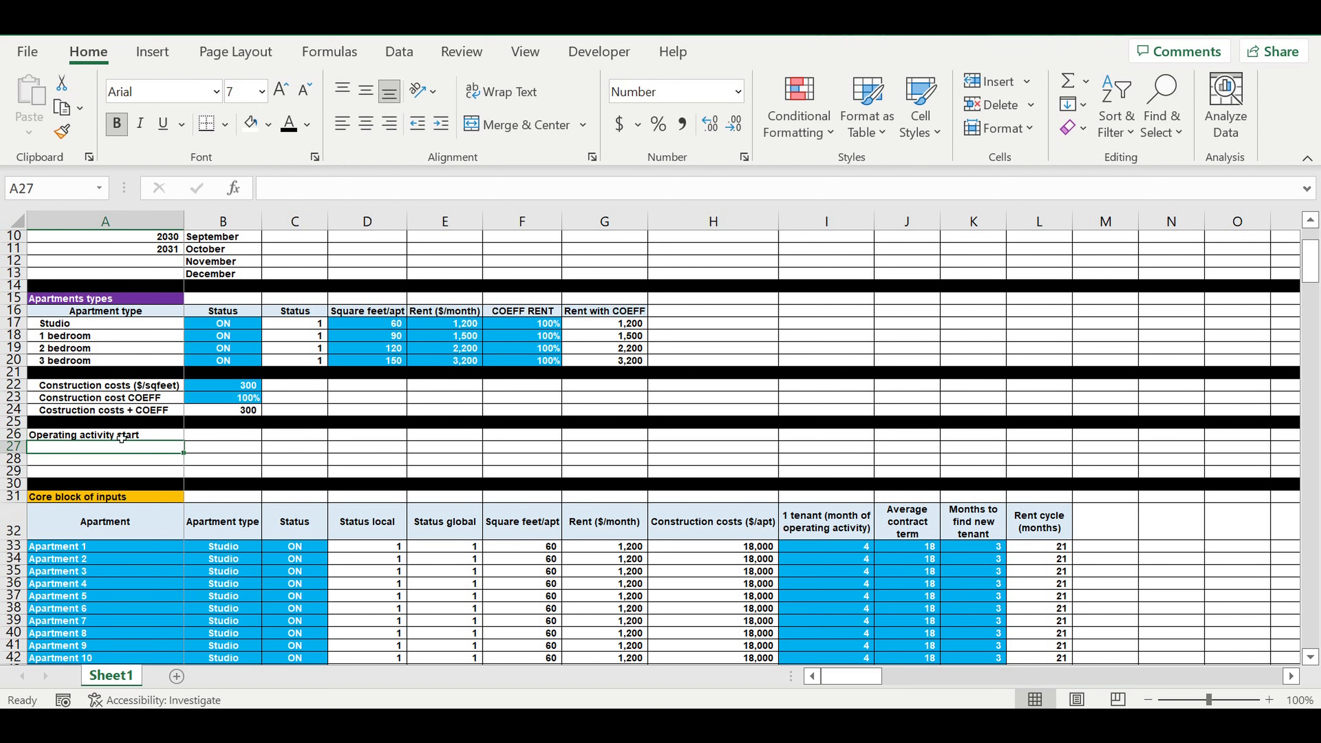
left_click(121, 435)
left_click(268, 124)
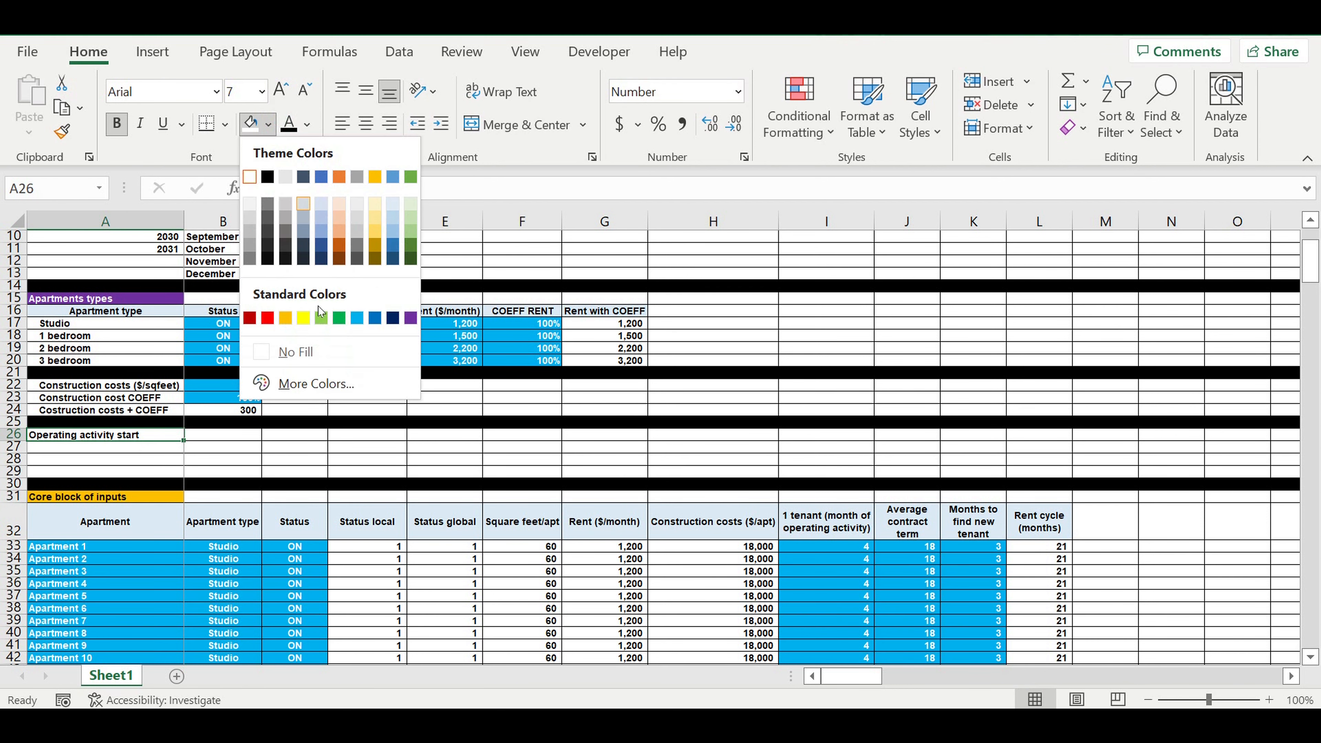
left_click(304, 319)
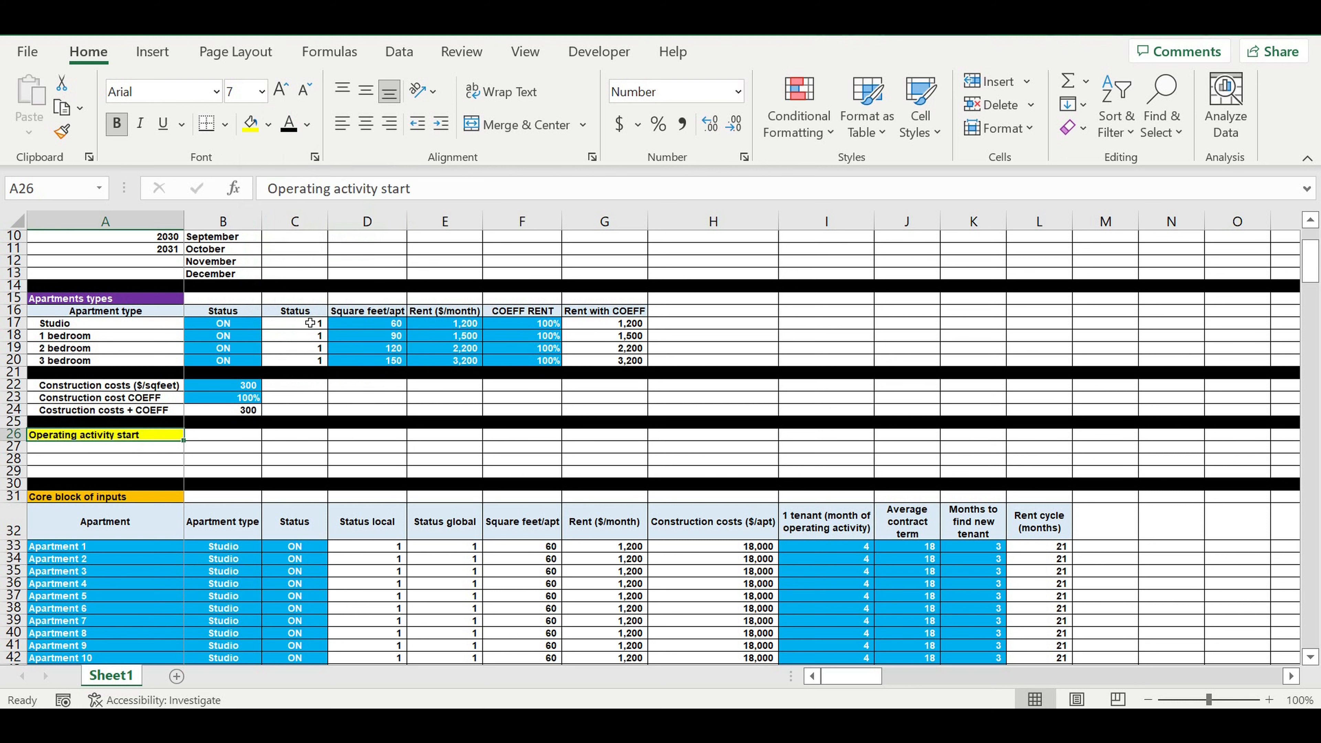
- Enter the labels "Year" in A27 and "Month" in A28 and indent both
left_click(166, 447)
type("Year")
key("Return")
type("Month")
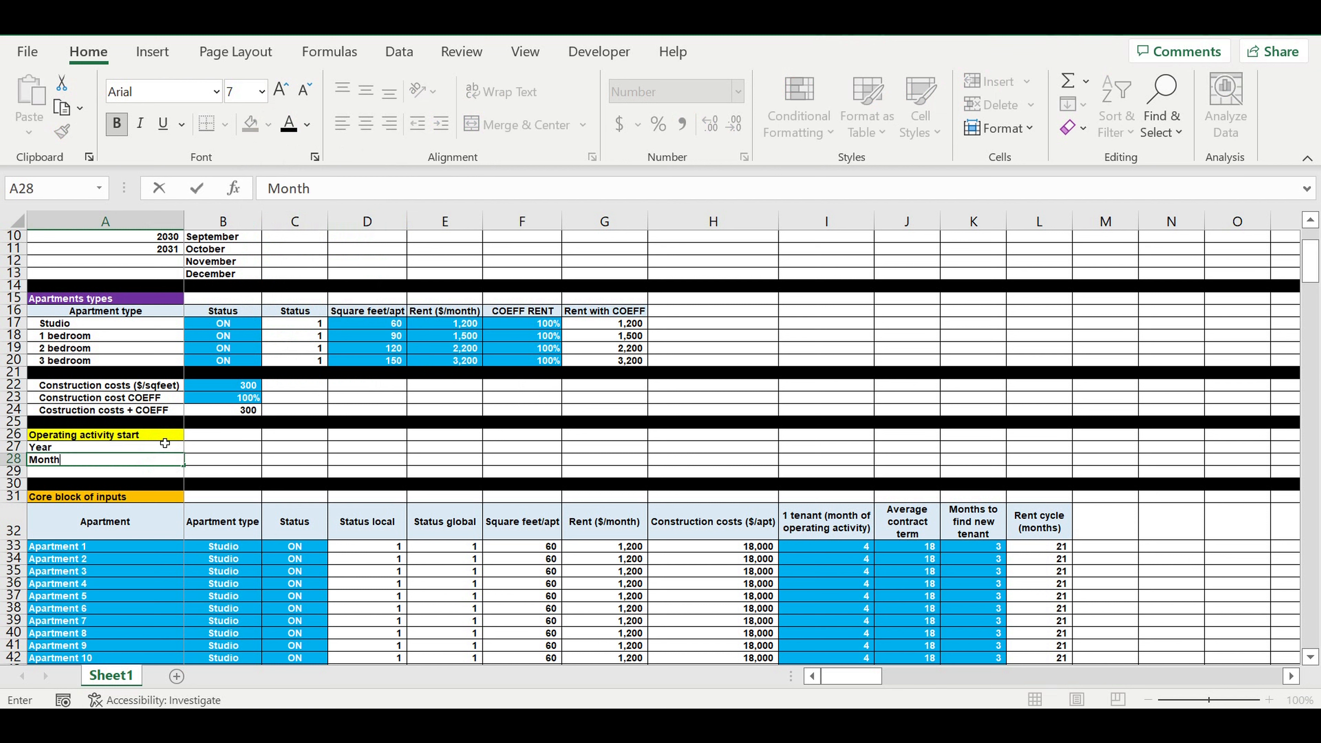
left_click(282, 520)
left_click_drag(46, 449, 47, 461)
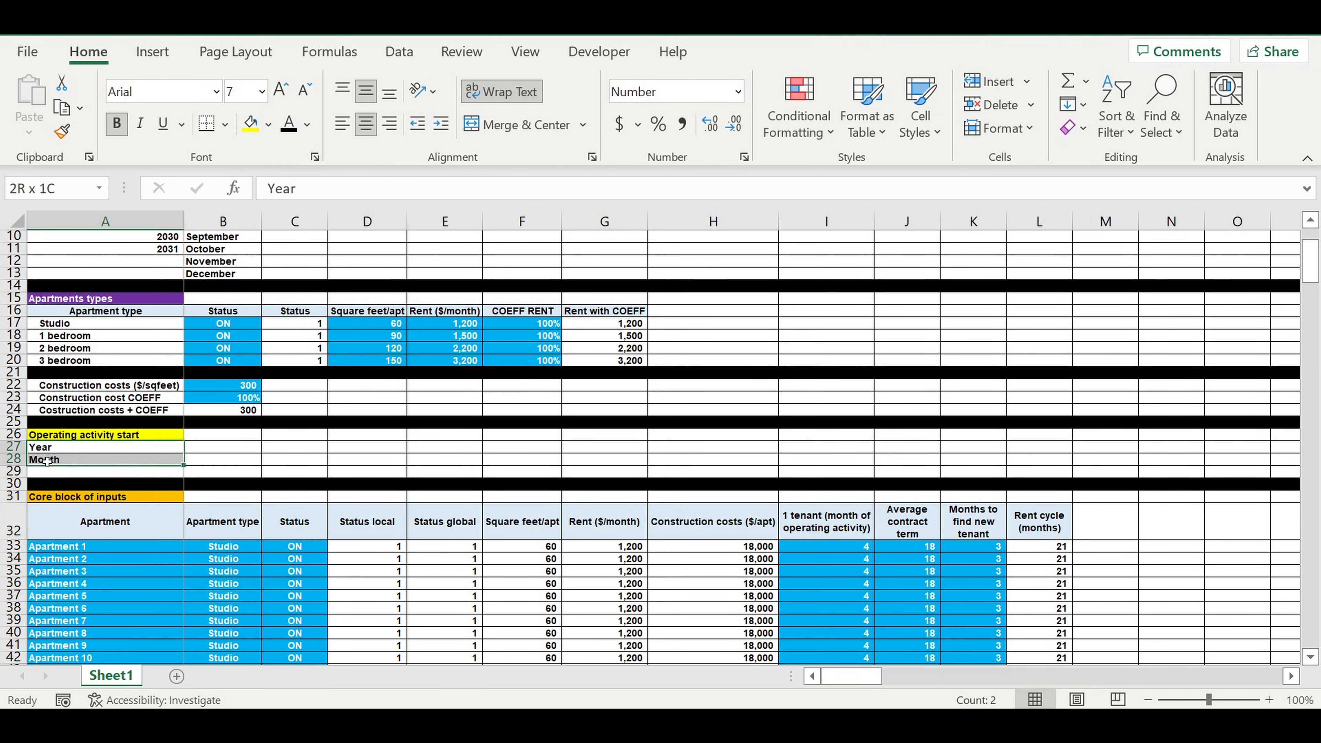
left_click(441, 124)
- Delete the spare blank row 29 below the Month label
left_click(13, 471)
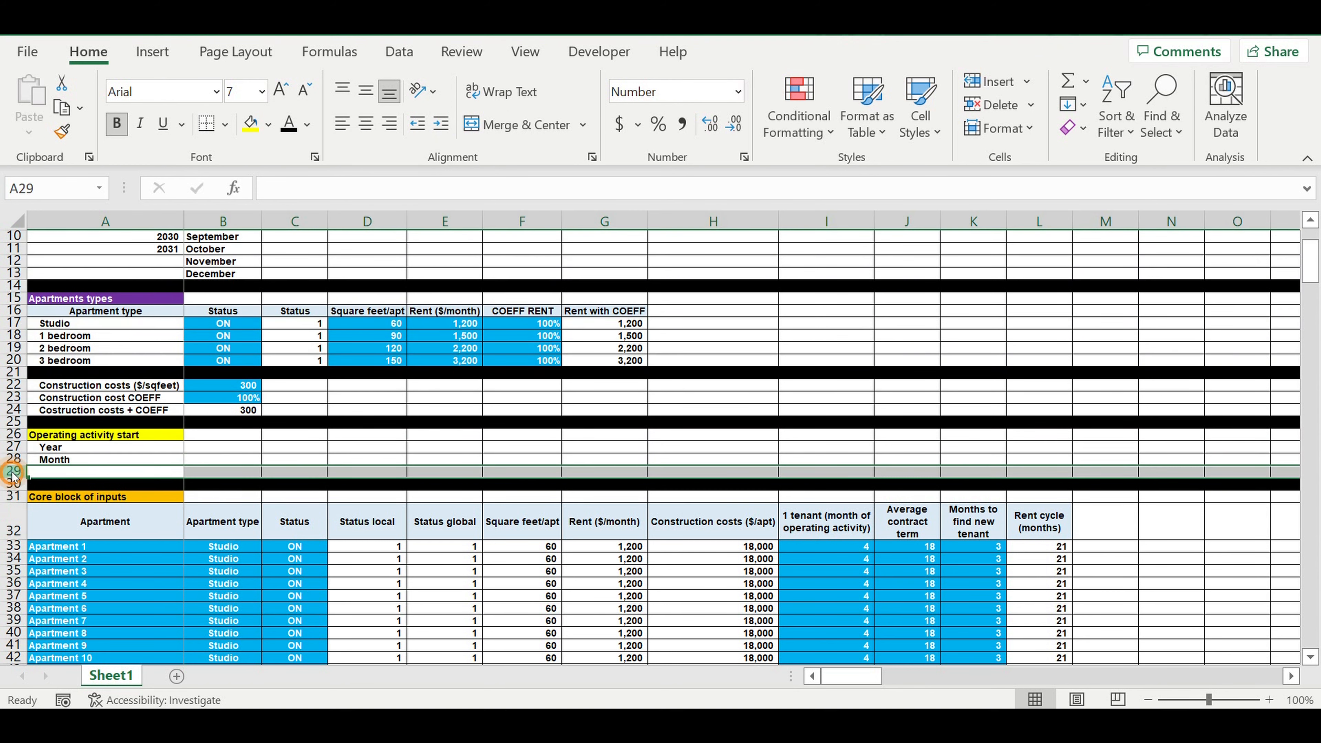
right_click(13, 471)
left_click(86, 304)
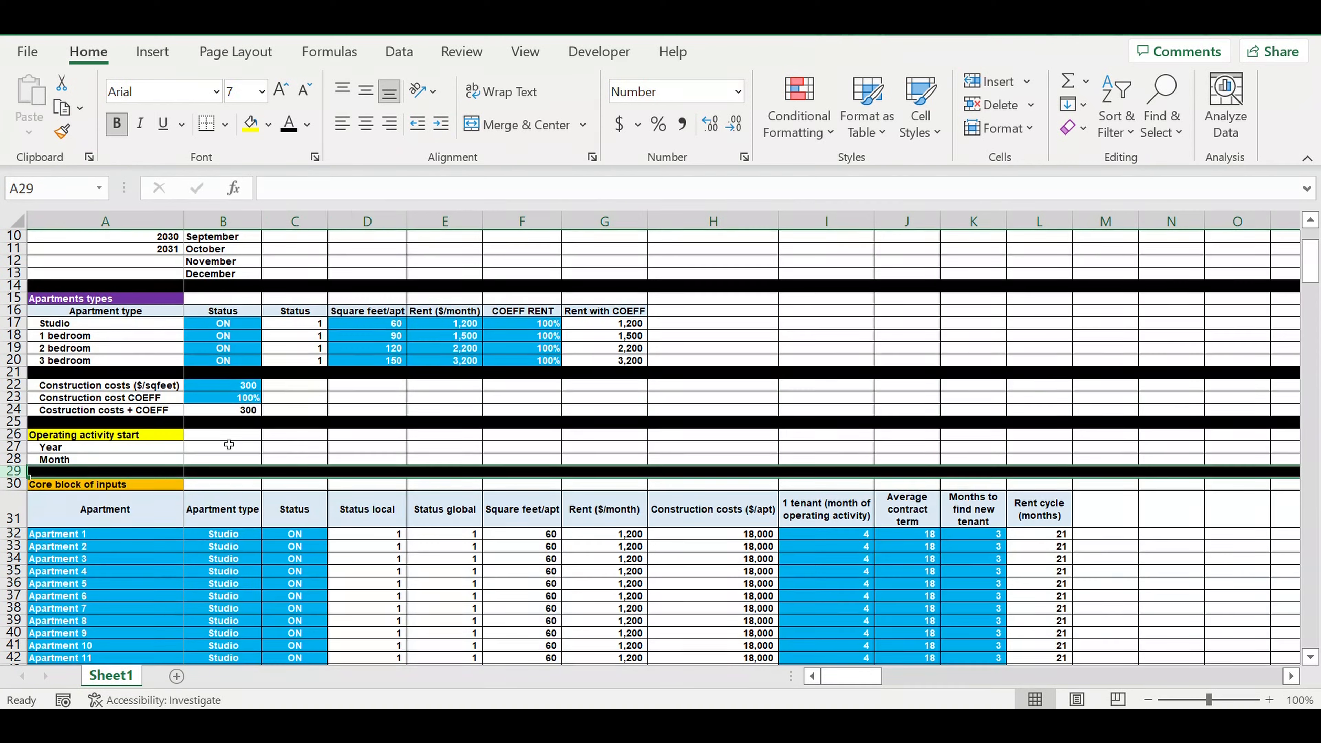
- Add list data validation to the Year cell B27, using the years in A2:A11 as its source
left_click(229, 444)
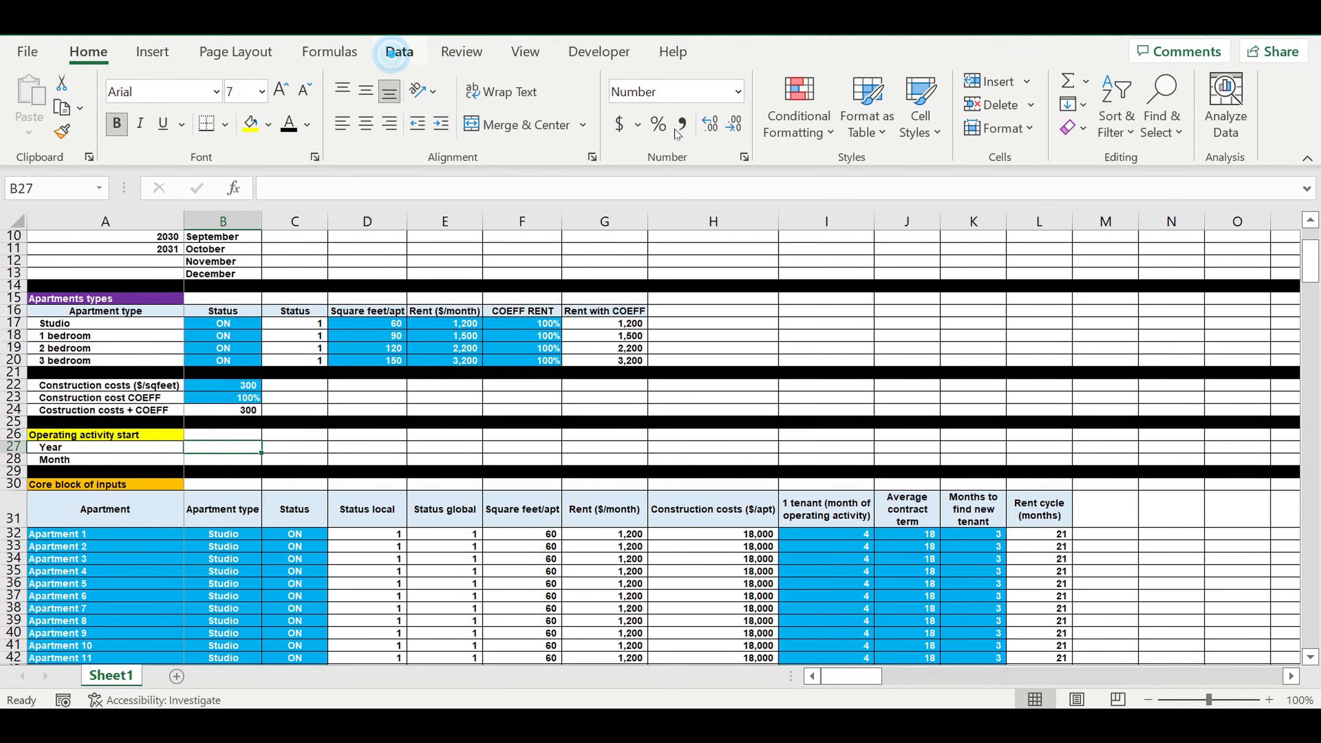
left_click(400, 52)
left_click(1043, 129)
left_click(1062, 157)
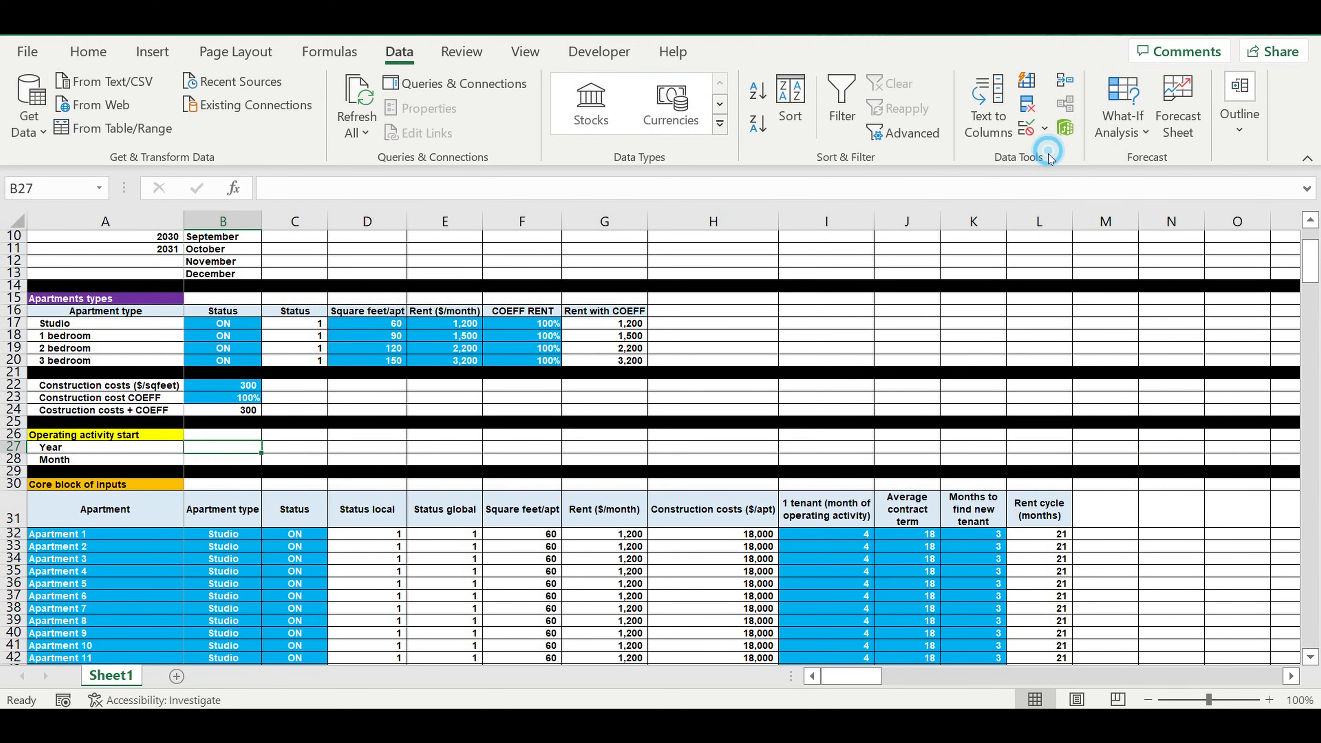
left_click(504, 124)
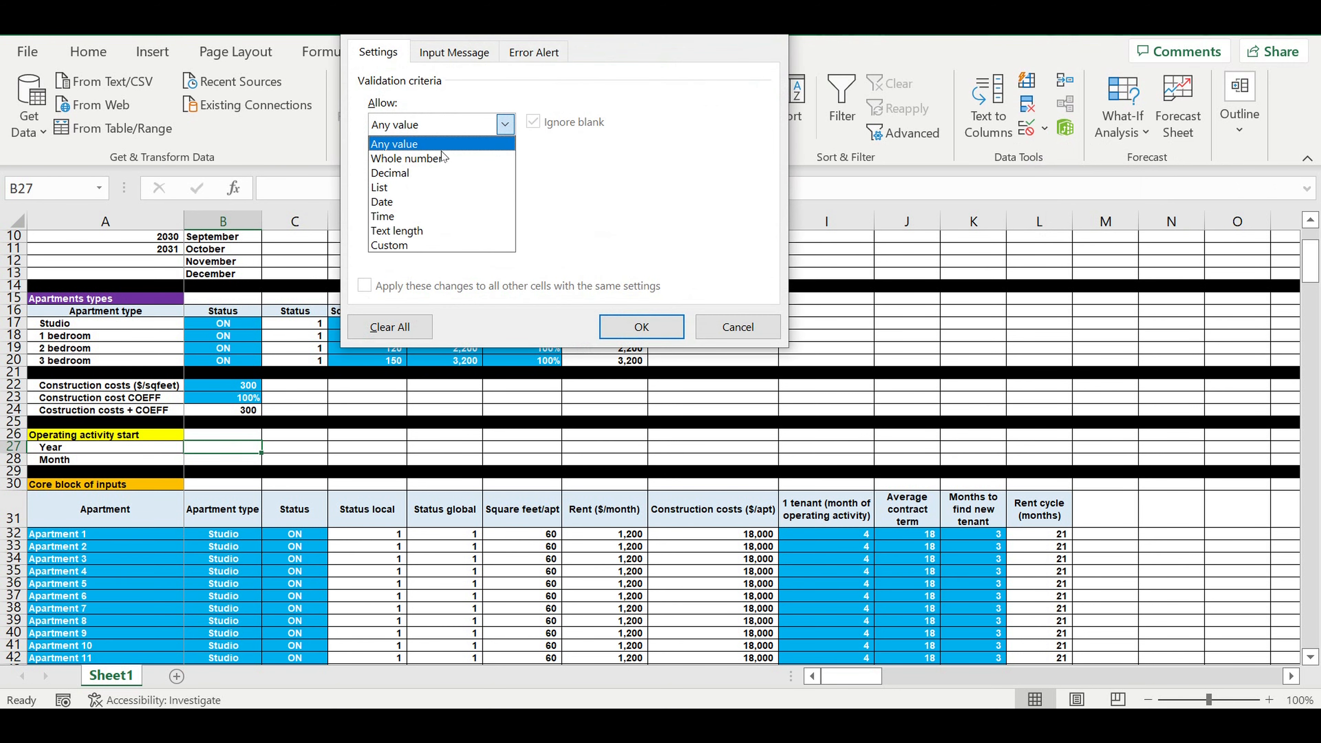
left_click(406, 189)
left_click(645, 212)
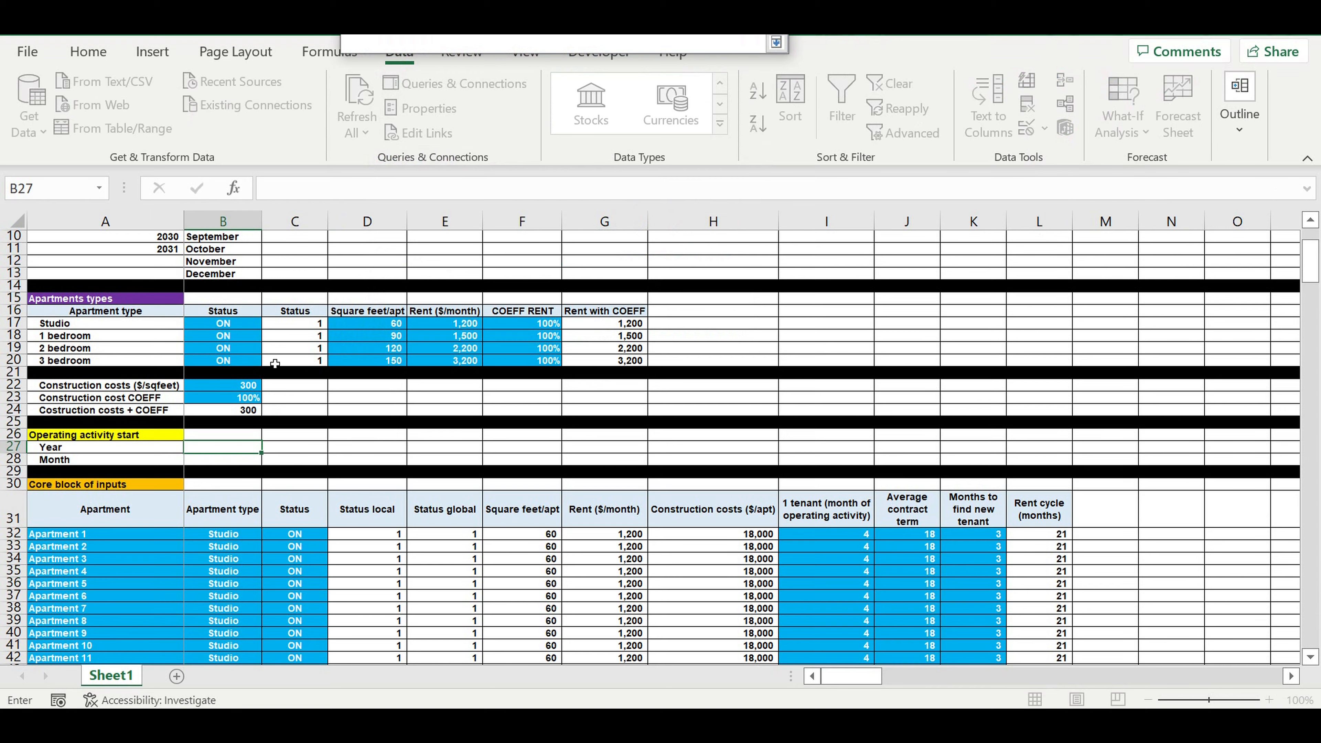
scroll(268, 363, "up", 3)
left_click_drag(151, 251, 152, 358)
key("Return")
key("Return")
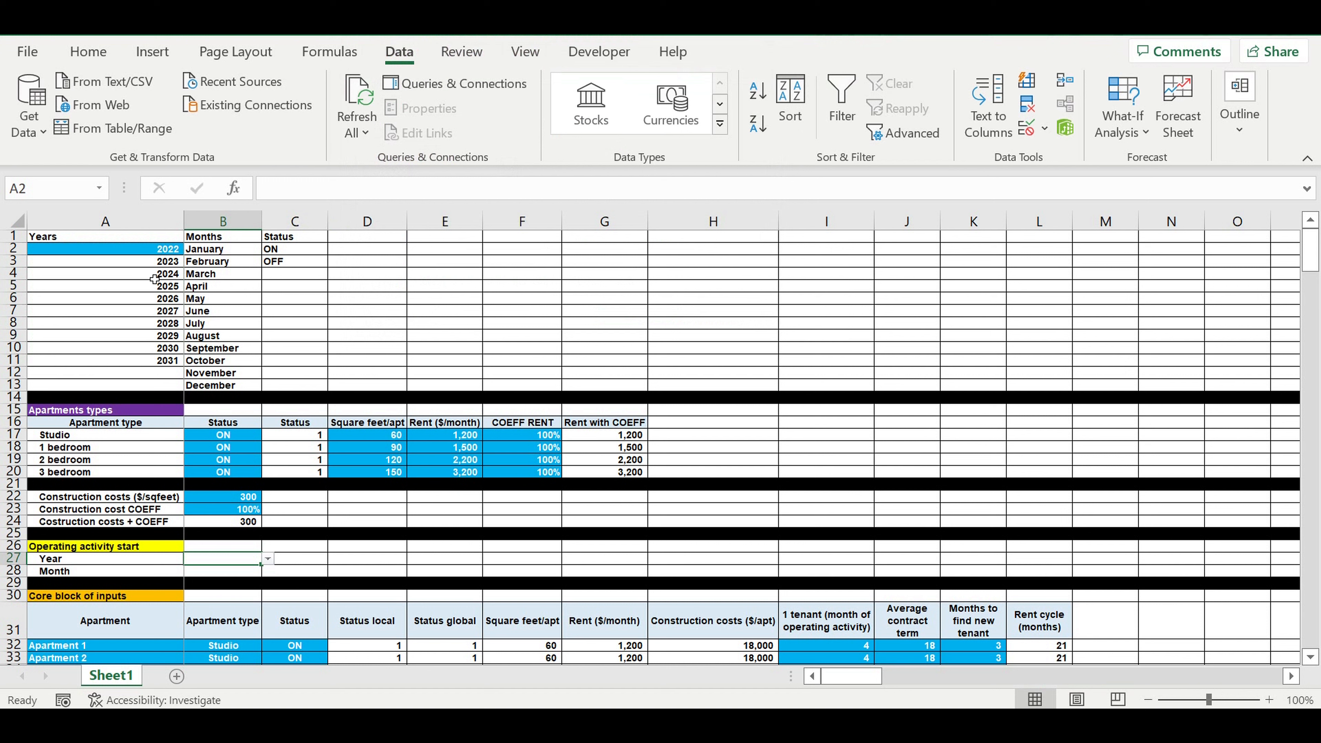
- Choose 2022 as the operating activity start year in B27 and remove the 1000 separator from its number format
left_click(268, 560)
left_click(225, 573)
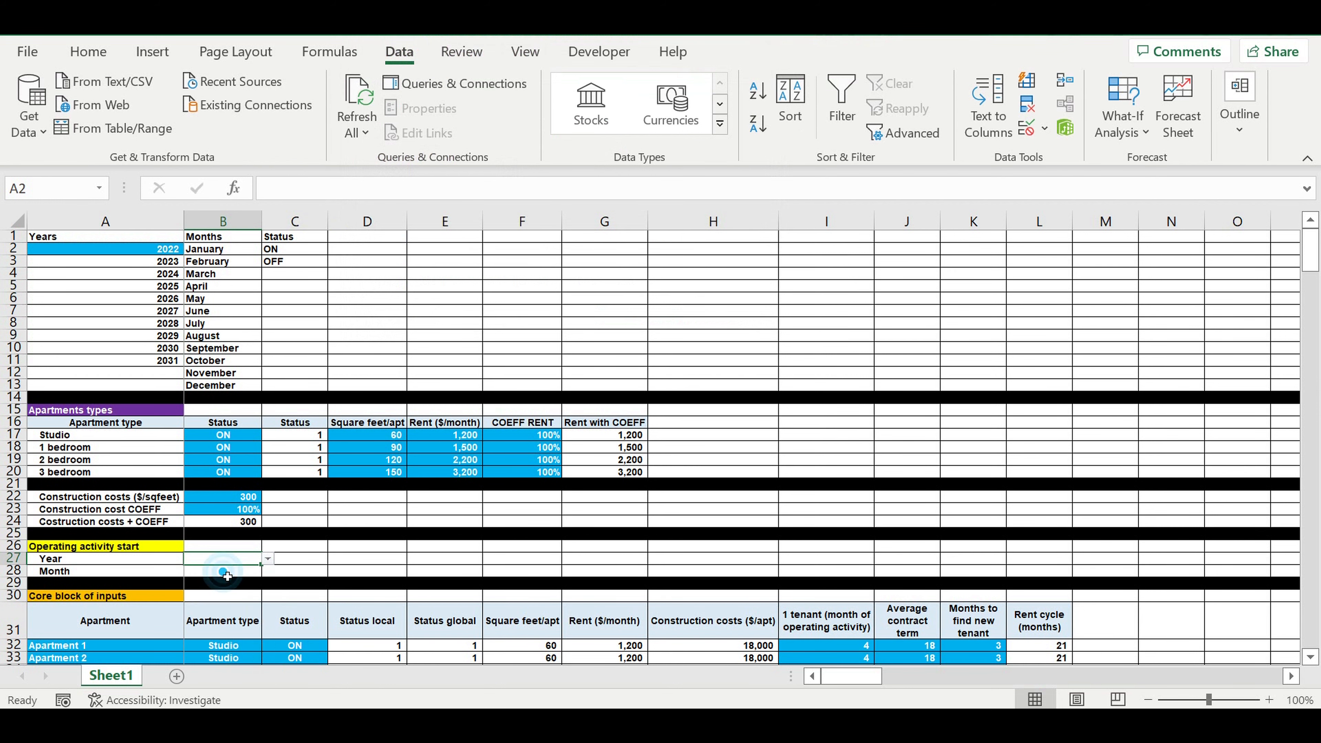
right_click(240, 562)
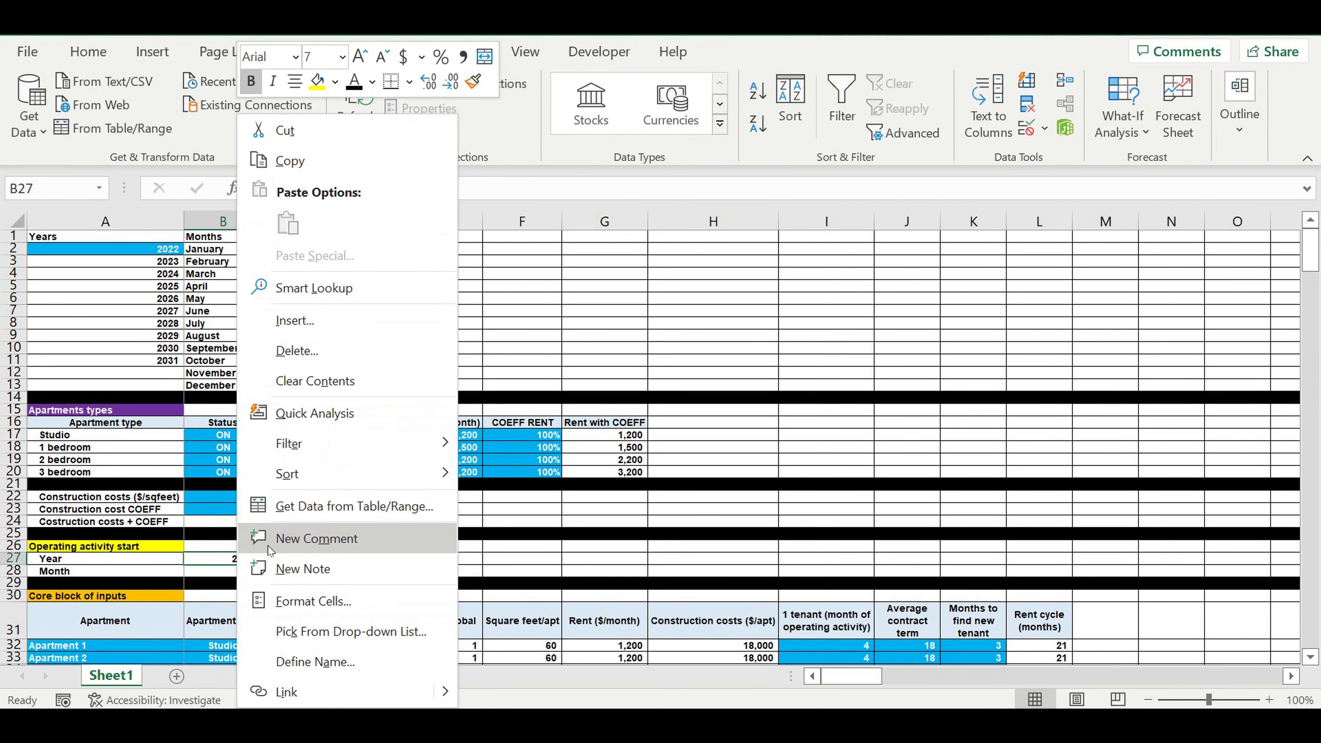
left_click(284, 597)
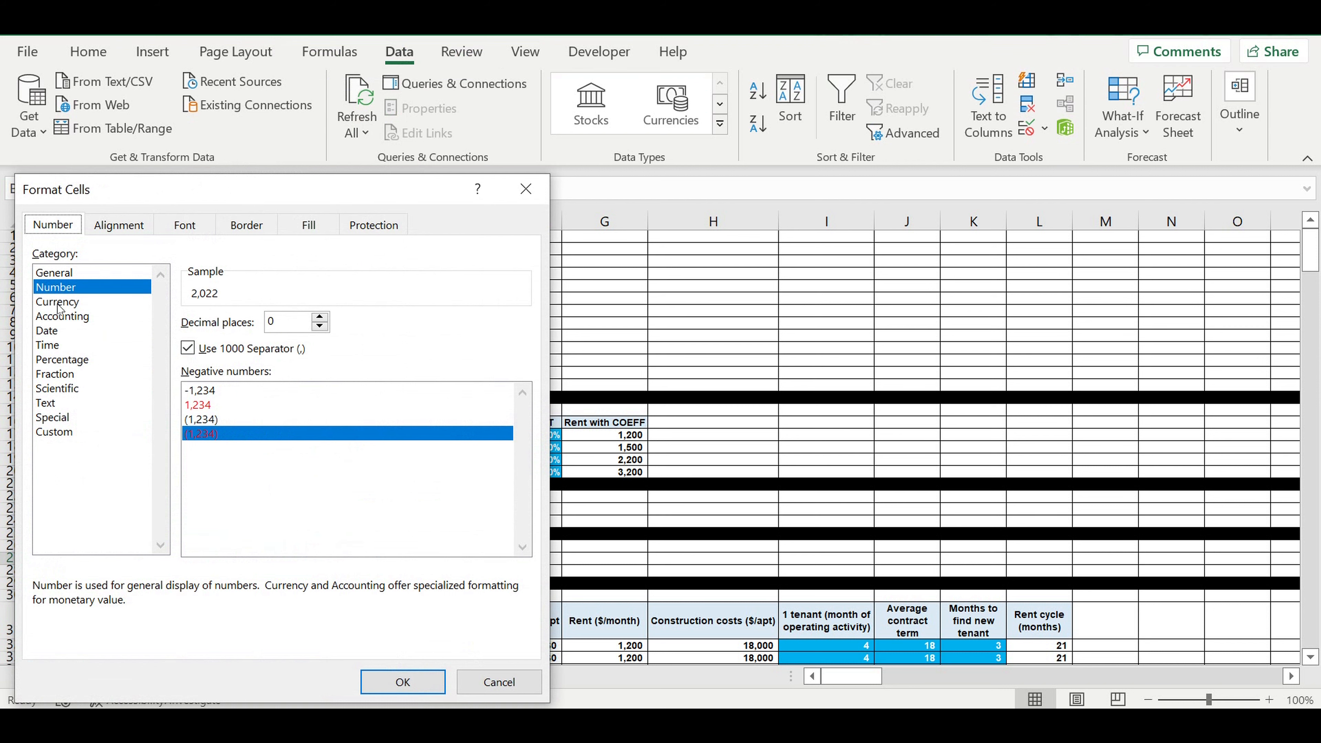
left_click(188, 348)
left_click(405, 682)
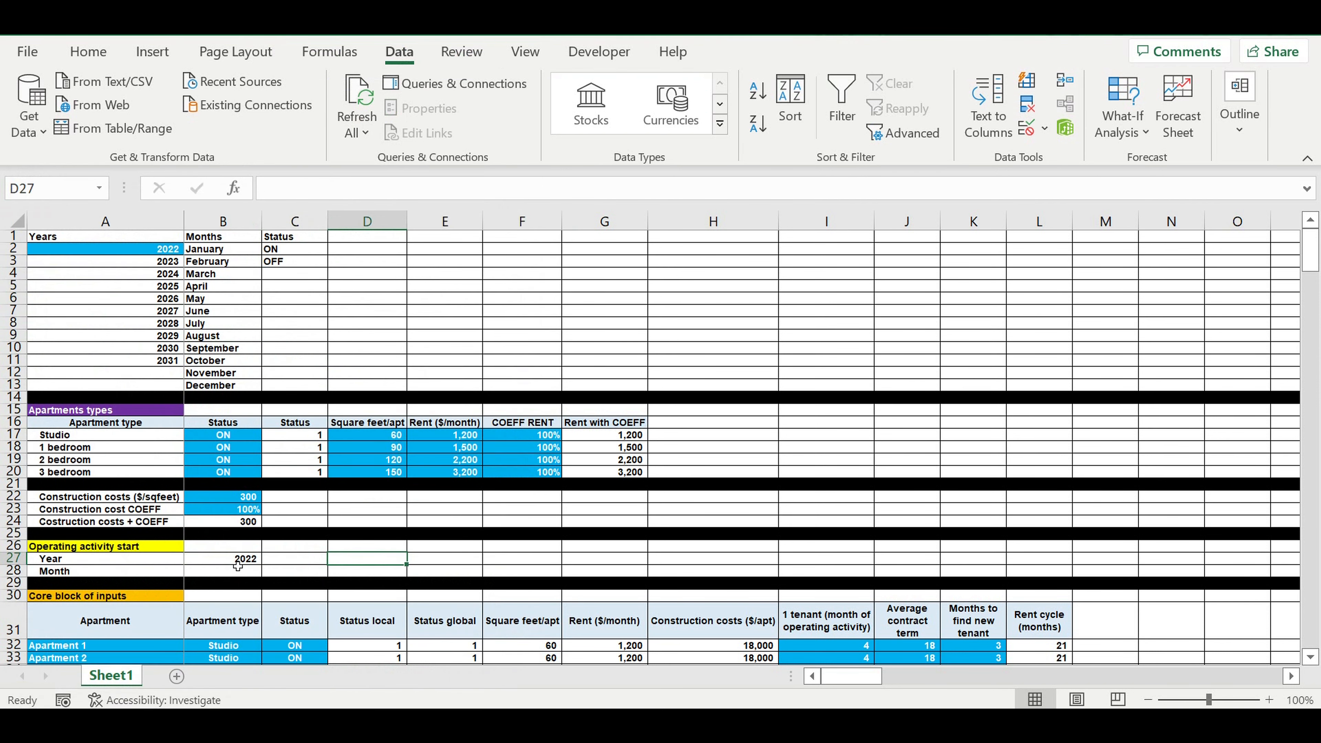
- Format the Year cell B27 as an input with a white font and a blue fill
left_click(88, 51)
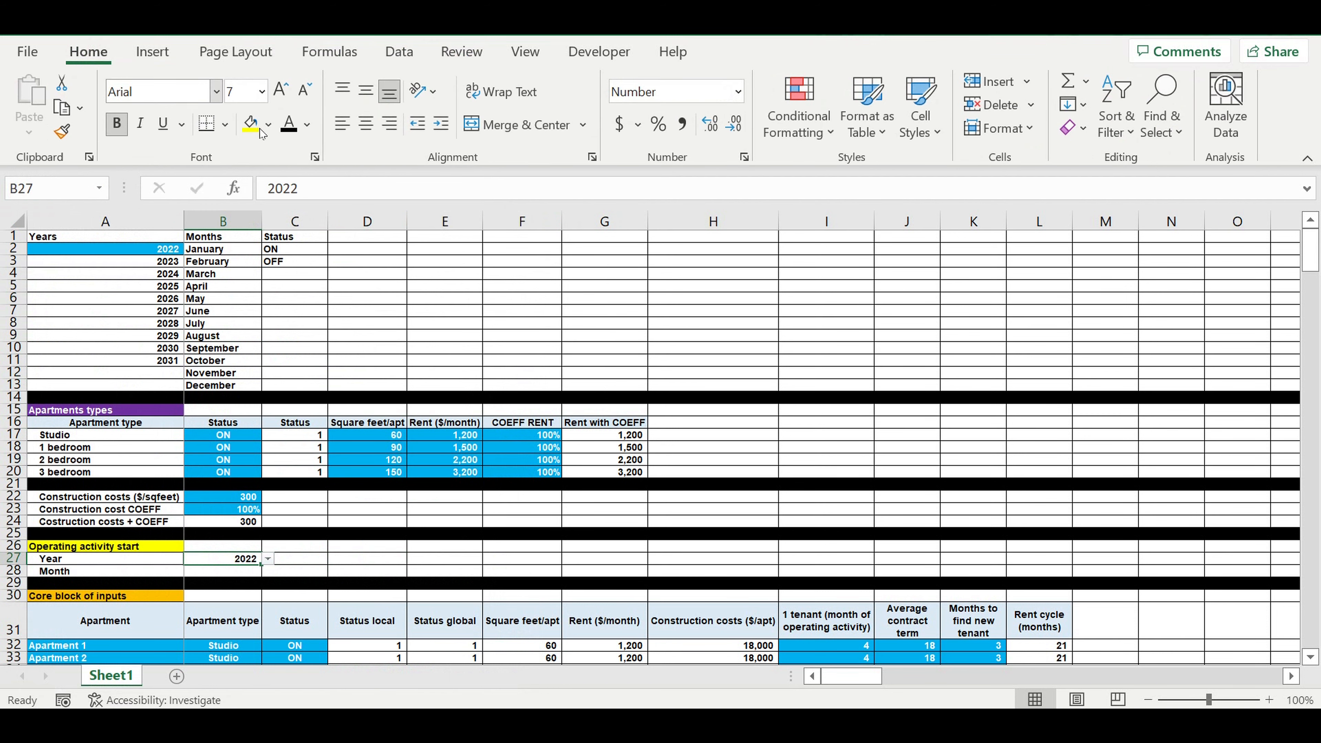
left_click(307, 123)
left_click(290, 209)
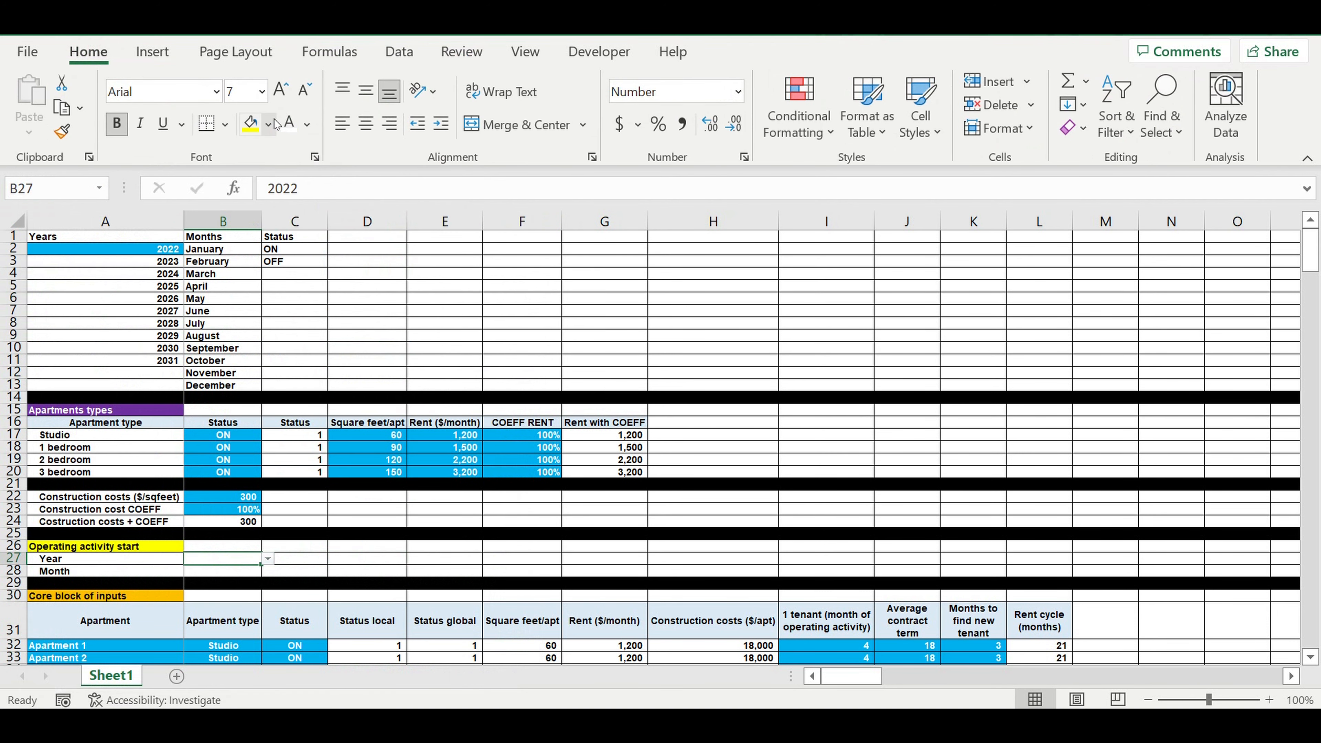
left_click(268, 124)
left_click(361, 321)
left_click(370, 535)
- Add list data validation to the Month cell B28, using the months in B2:B13 as its source
left_click(243, 571)
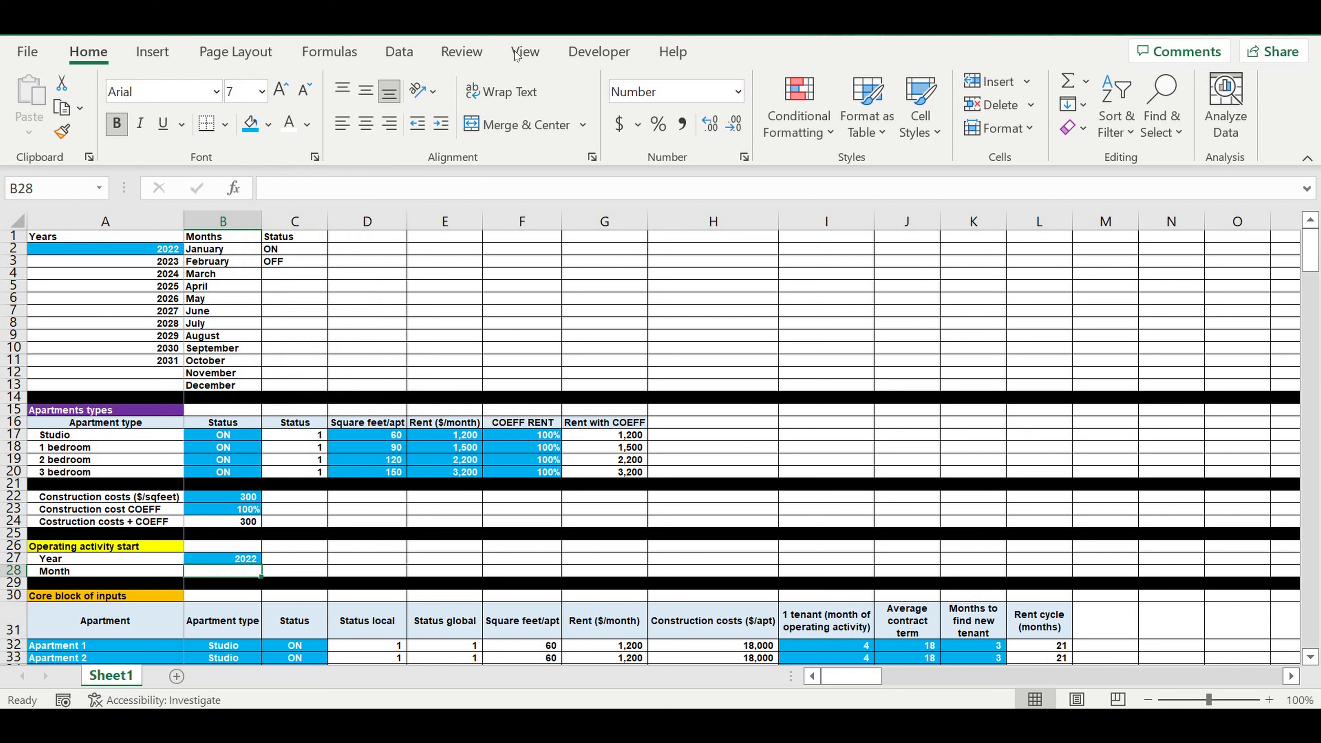
left_click(399, 52)
left_click(1044, 129)
left_click(1072, 154)
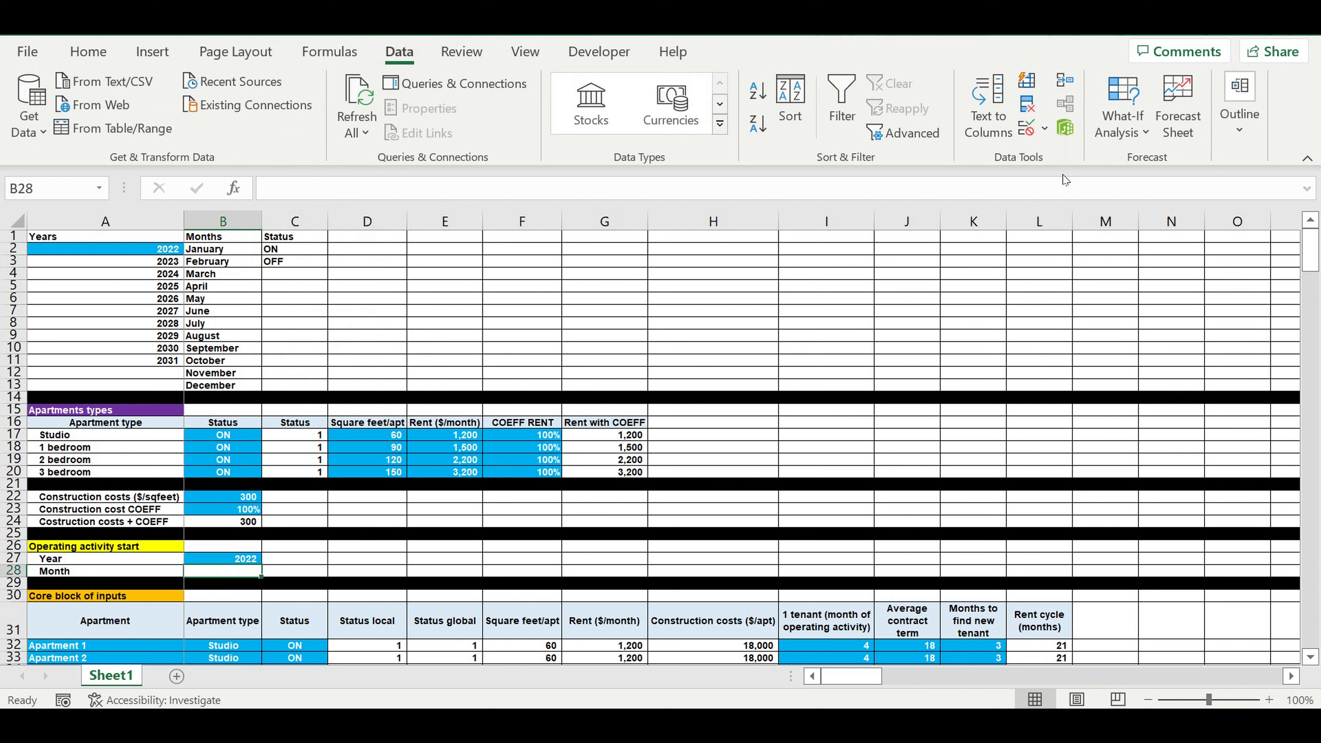
left_click(504, 125)
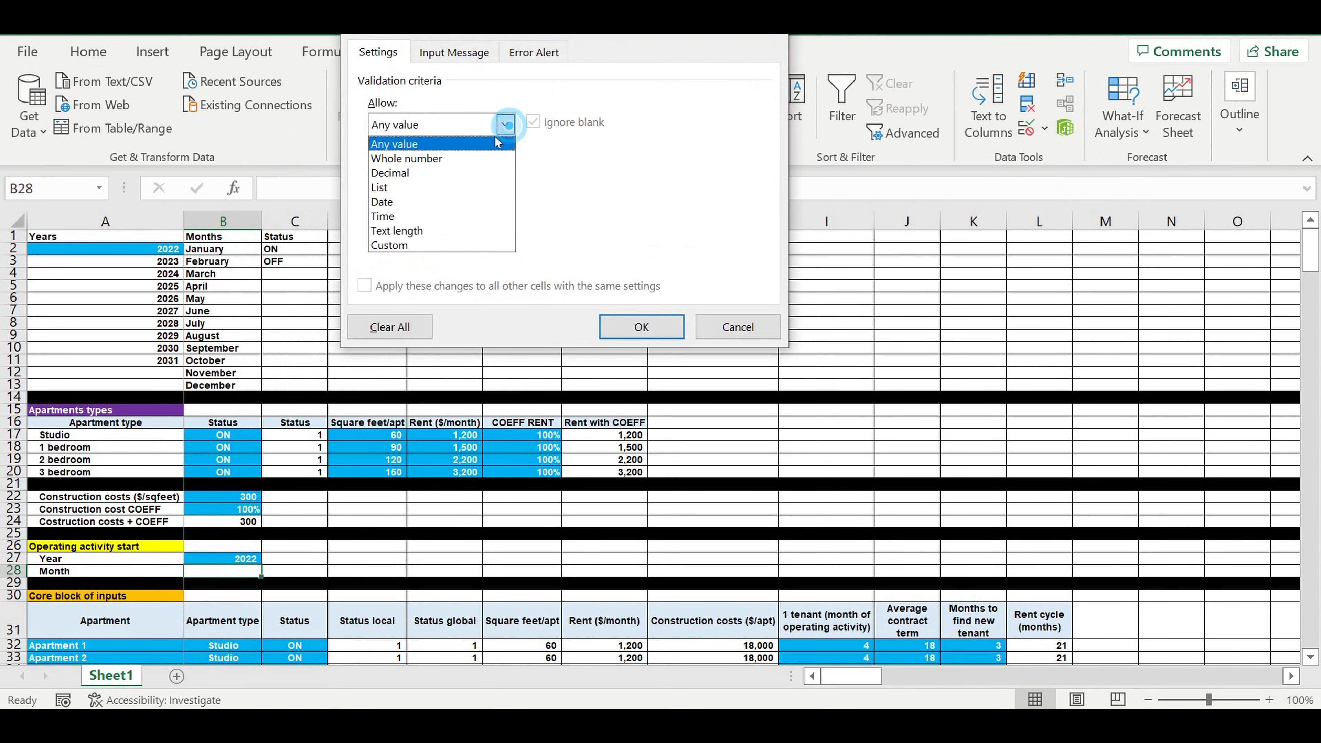
left_click(411, 181)
left_click(644, 213)
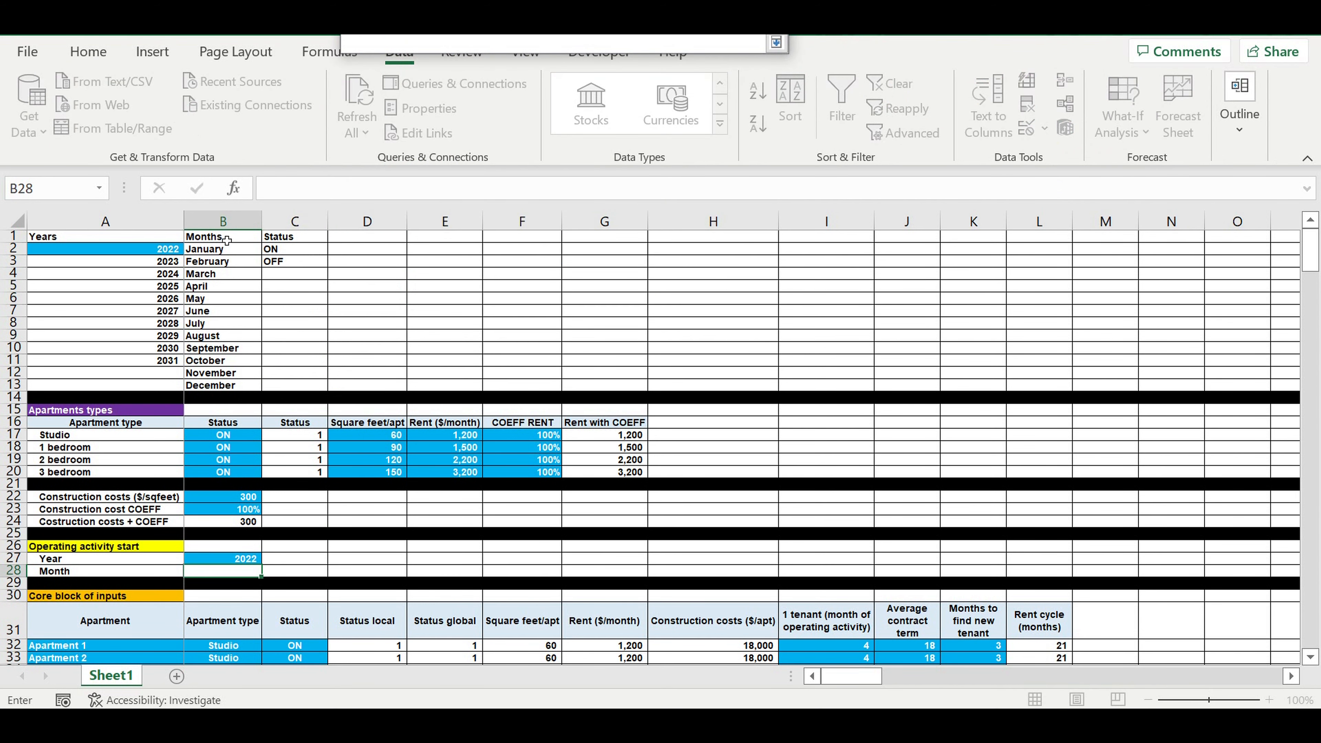
left_click_drag(213, 251, 288, 385)
key("Return")
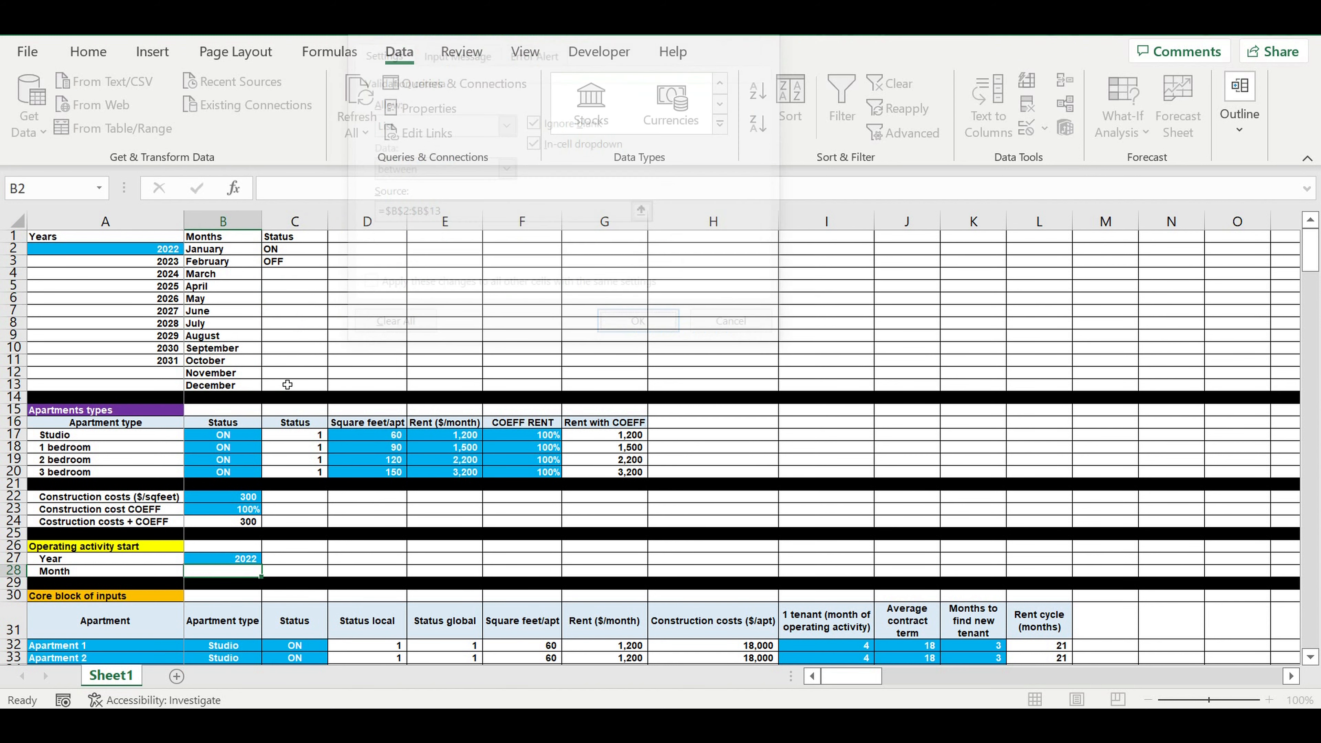
- Give the Month cell B28 a blue fill and white font, and choose June as the start month
left_click(90, 44)
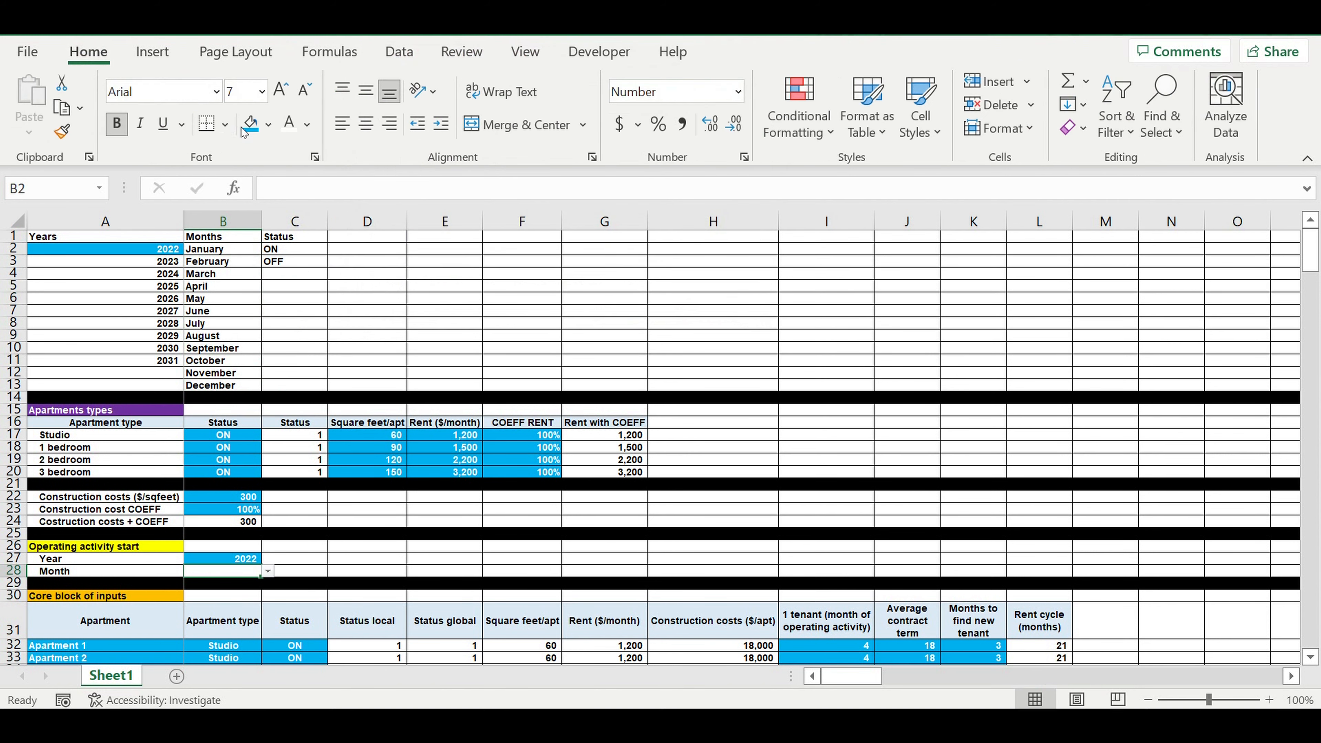
left_click(250, 124)
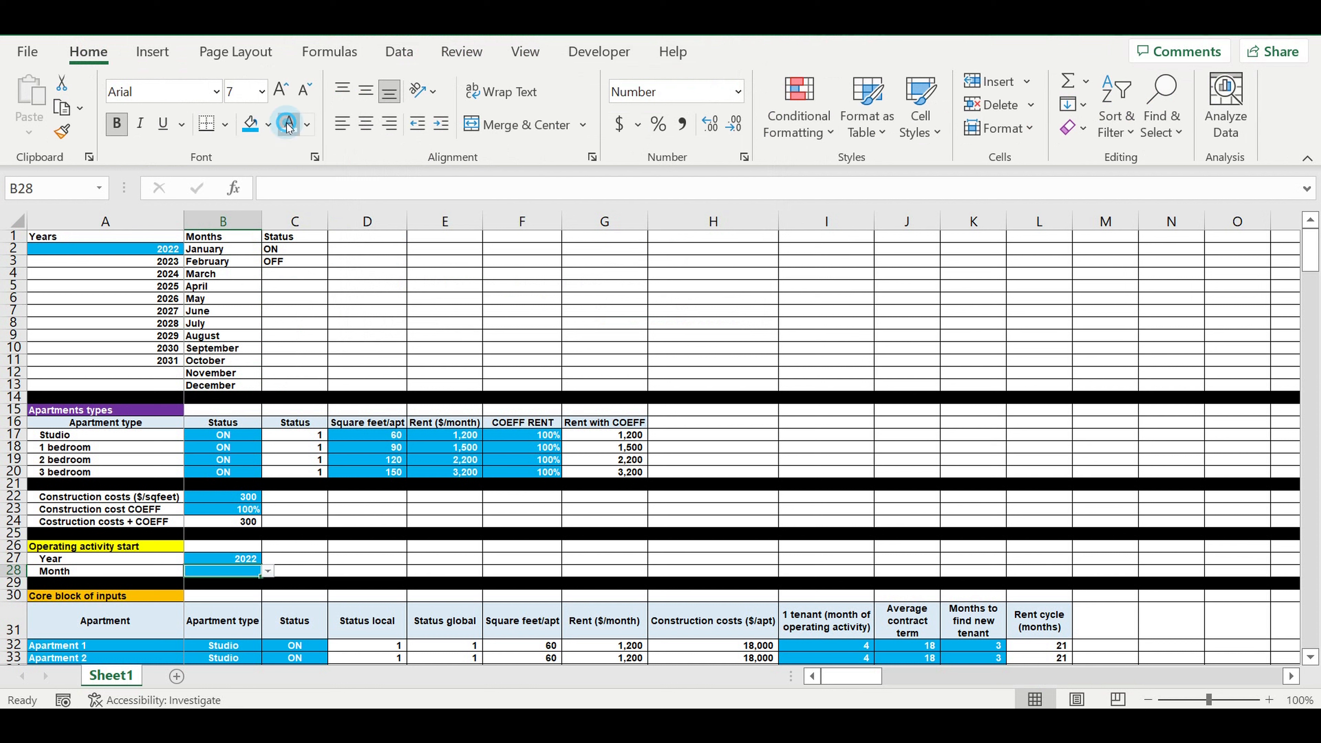
left_click(268, 570)
left_click(206, 657)
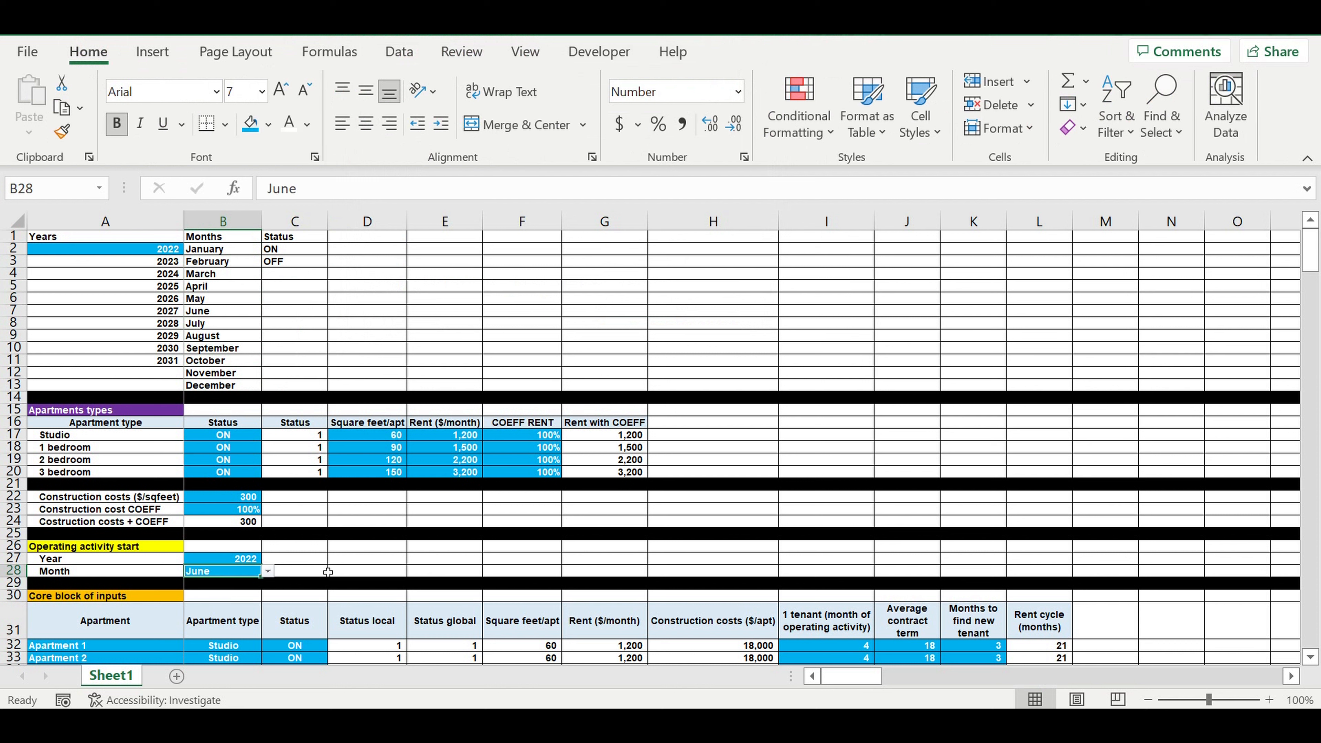
- Right-align the month in B28 so that it matches the year above it
left_click(366, 124)
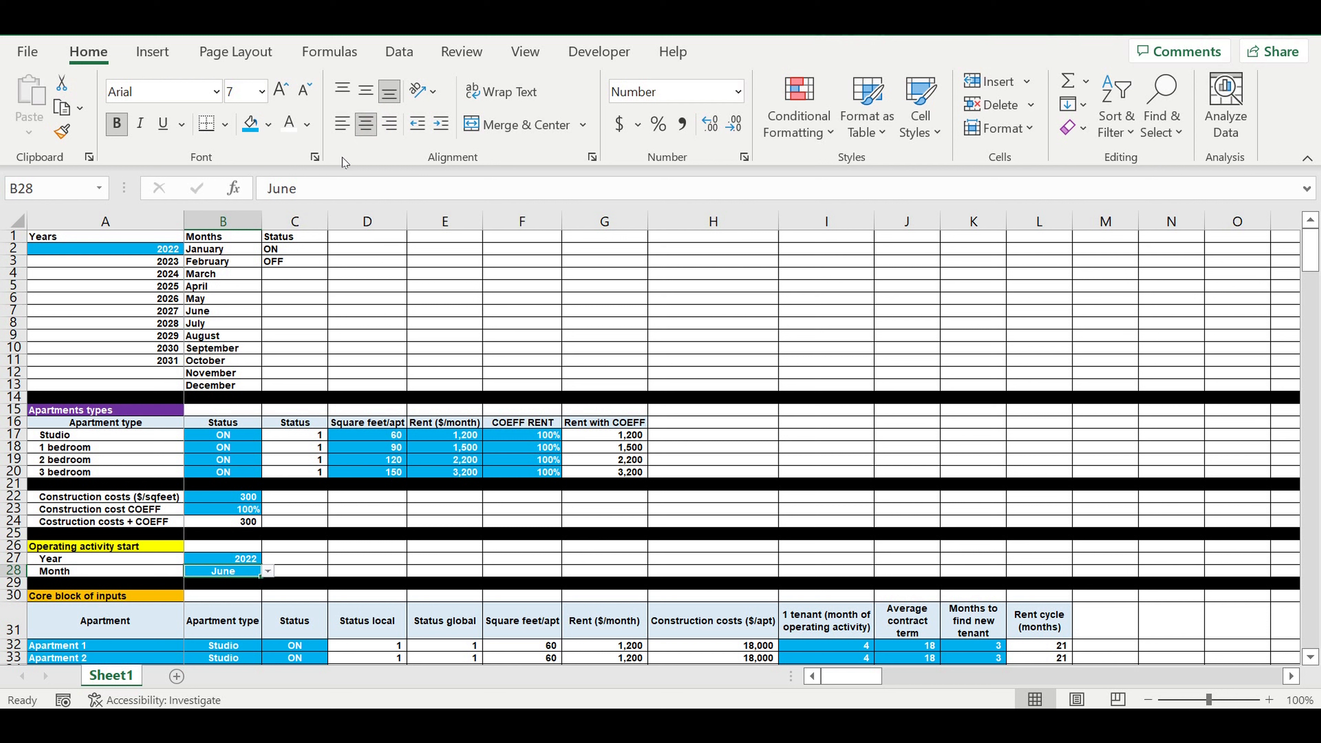
left_click(237, 558)
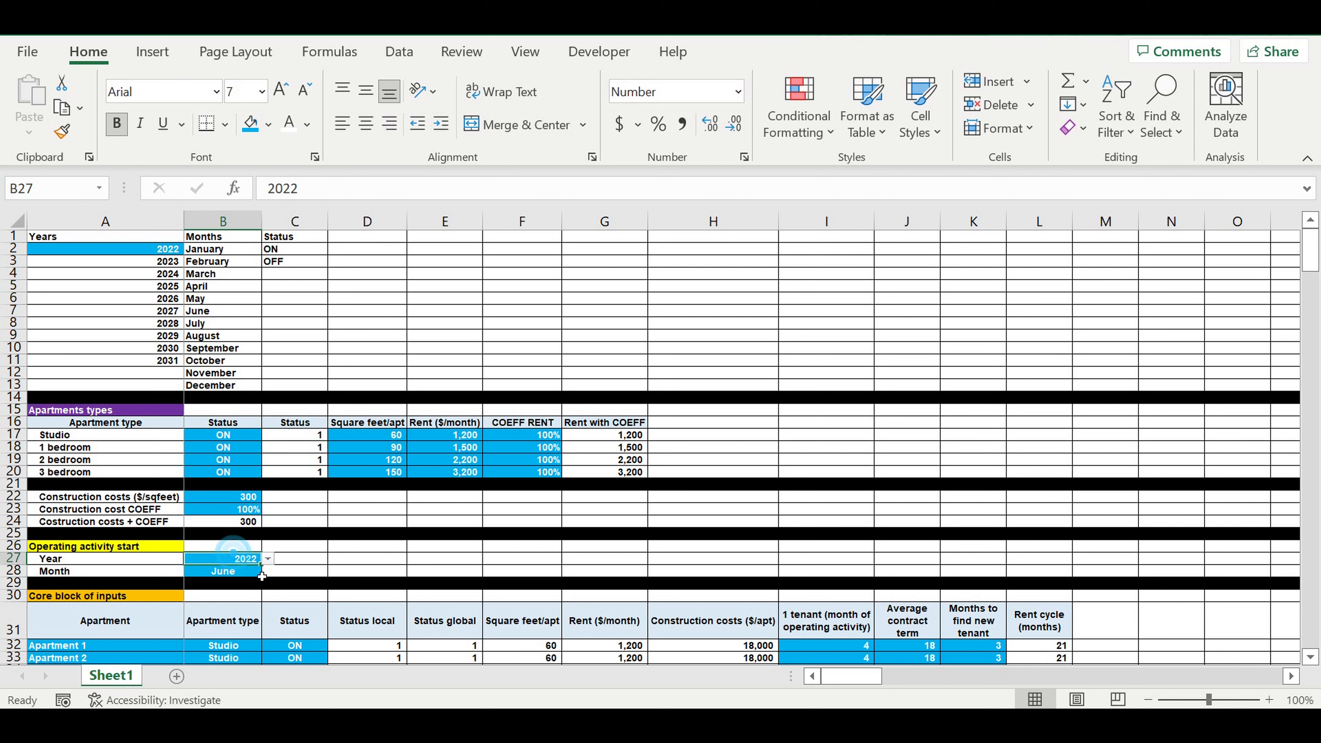
left_click(243, 573)
left_click(390, 123)
left_click(424, 384)
- Set the operating activity start year in B27 to 2024 from its list
scroll(424, 477, "down", 4)
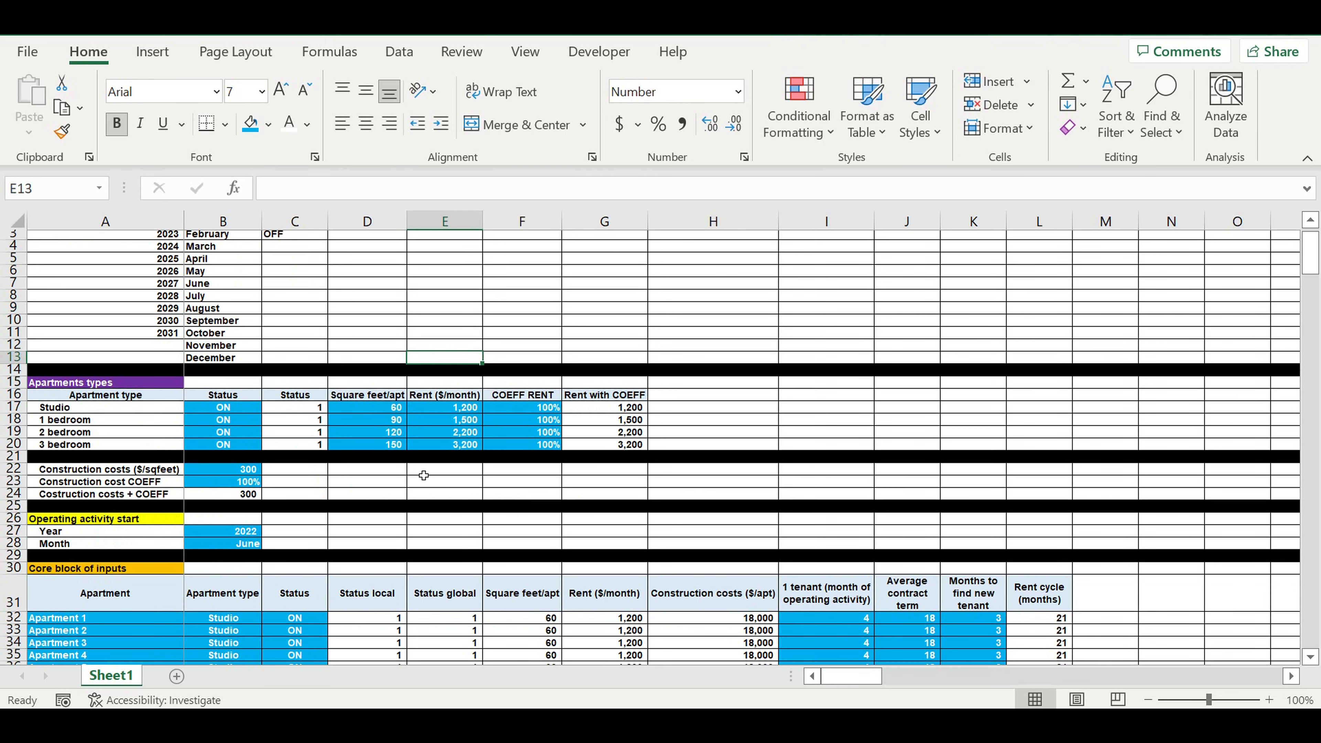
scroll(355, 392, "down", 5)
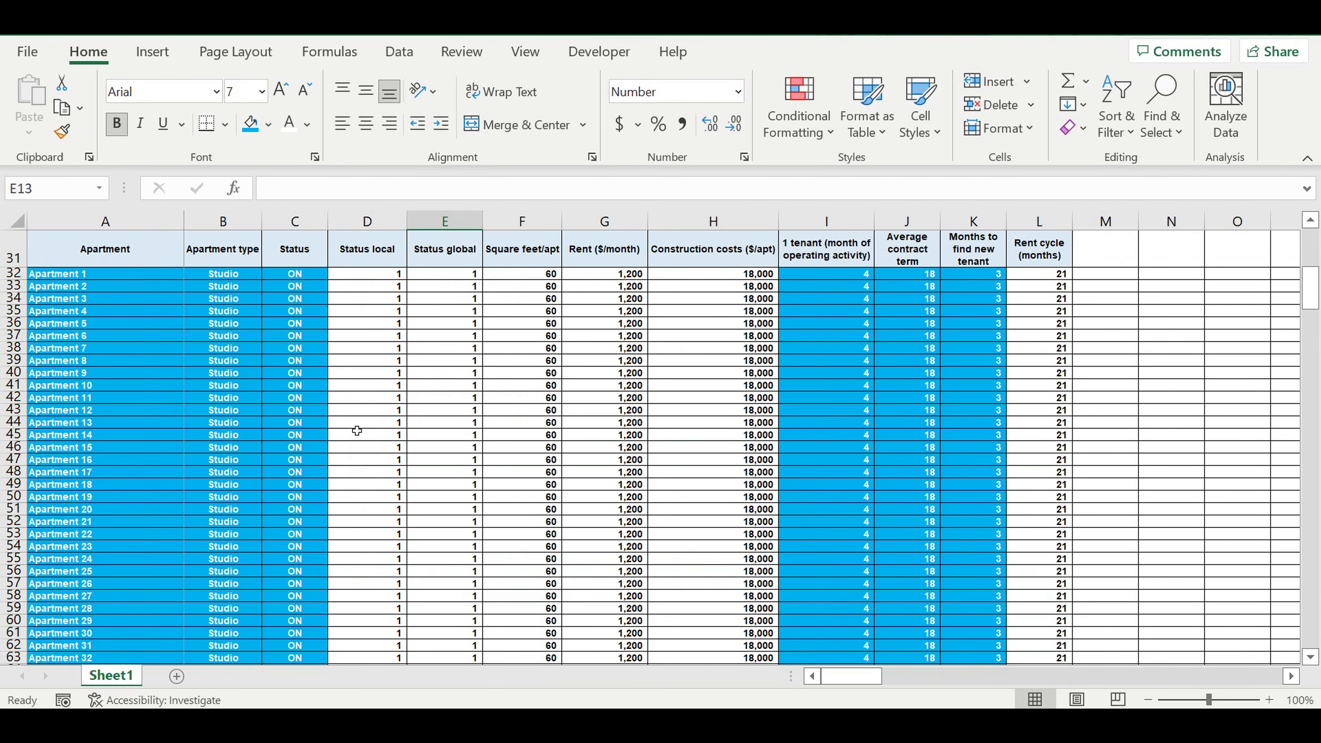
scroll(359, 429, "up", 8)
left_click(233, 490)
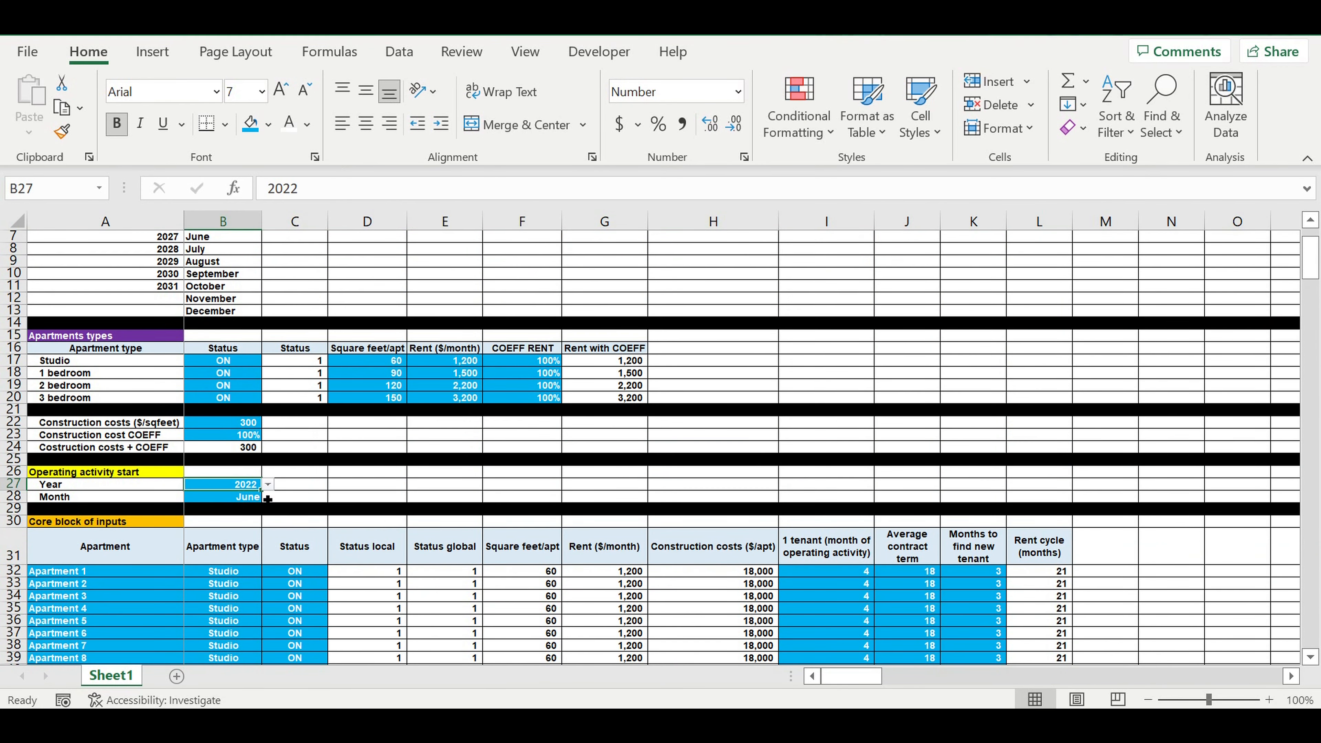
left_click(268, 485)
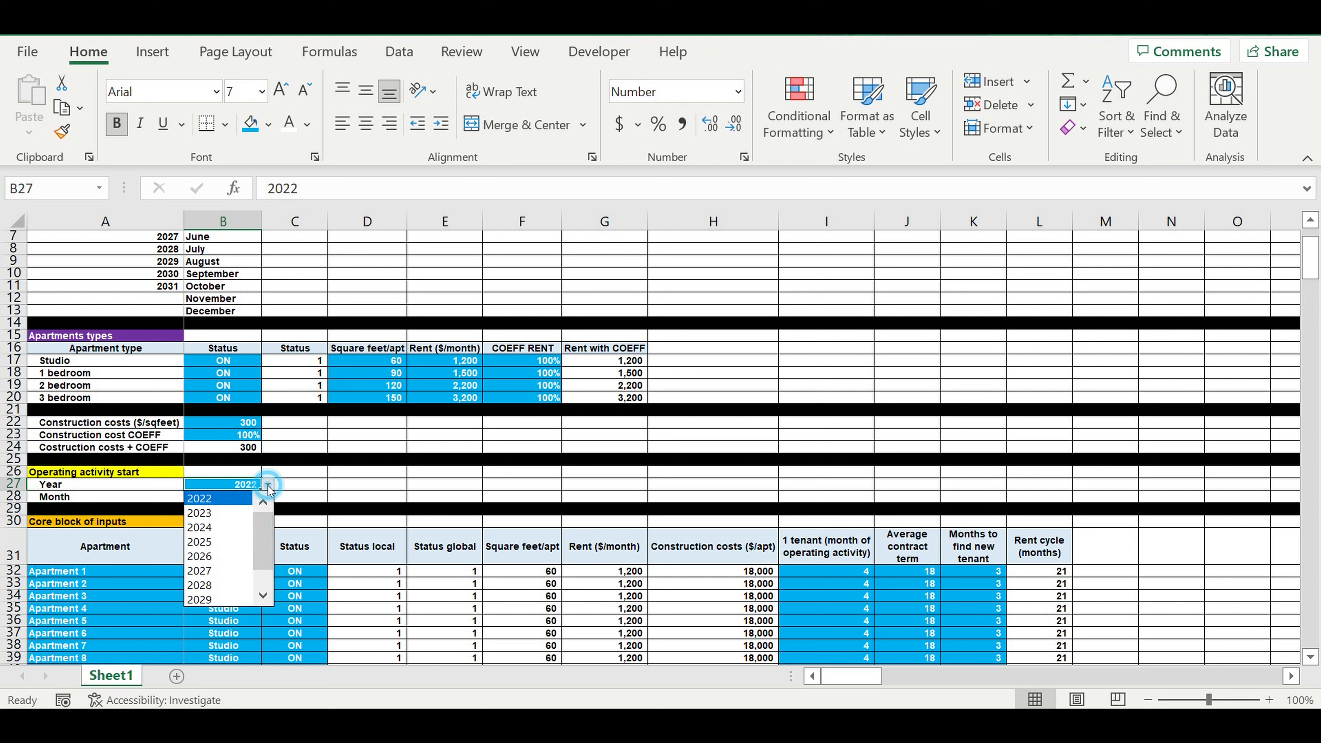
left_click(221, 527)
left_click(231, 498)
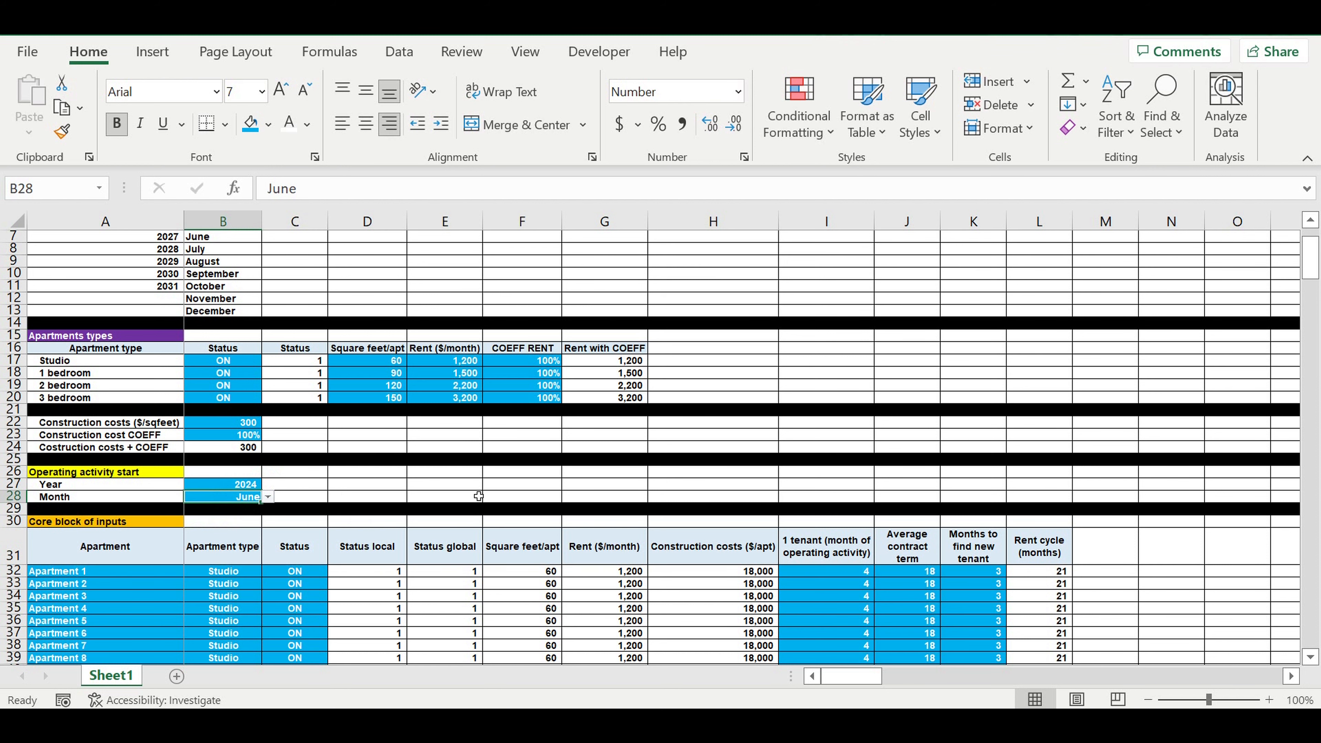
- Enter the row label "Operating ativity start (0-1-0)" in A335 below the timeline's Parameter header
scroll(479, 496, "down", 11)
scroll(1293, 229, "down", 12)
left_click_drag(1308, 342, 1308, 611)
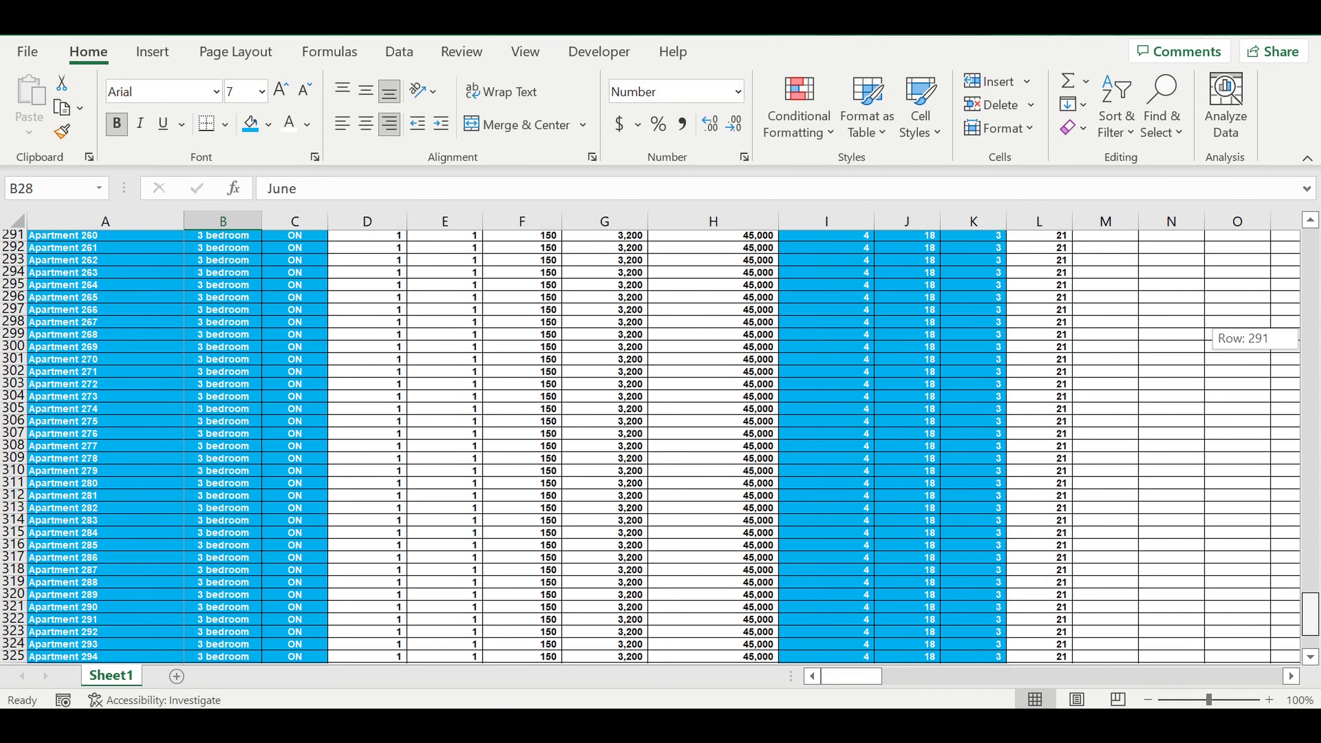
scroll(583, 525, "down", 3)
scroll(413, 510, "down", 4)
left_click(146, 508)
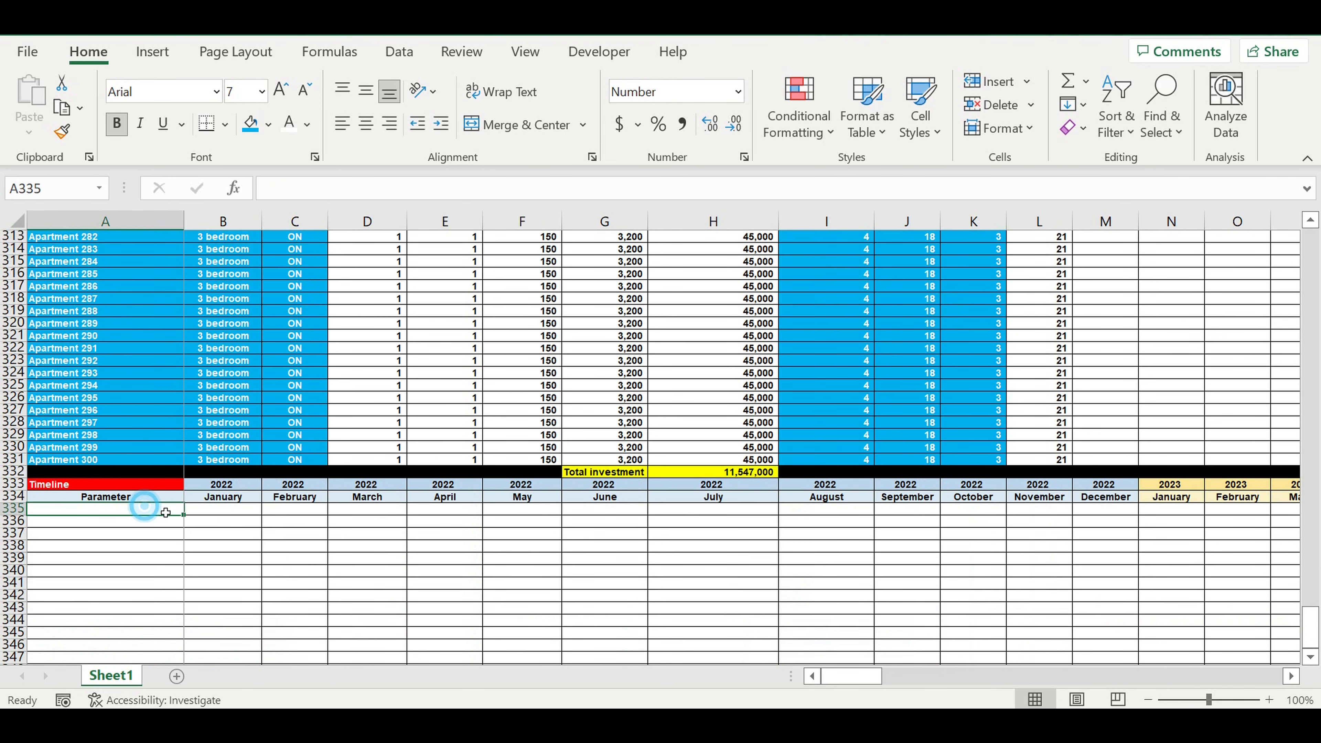
type("Operating a")
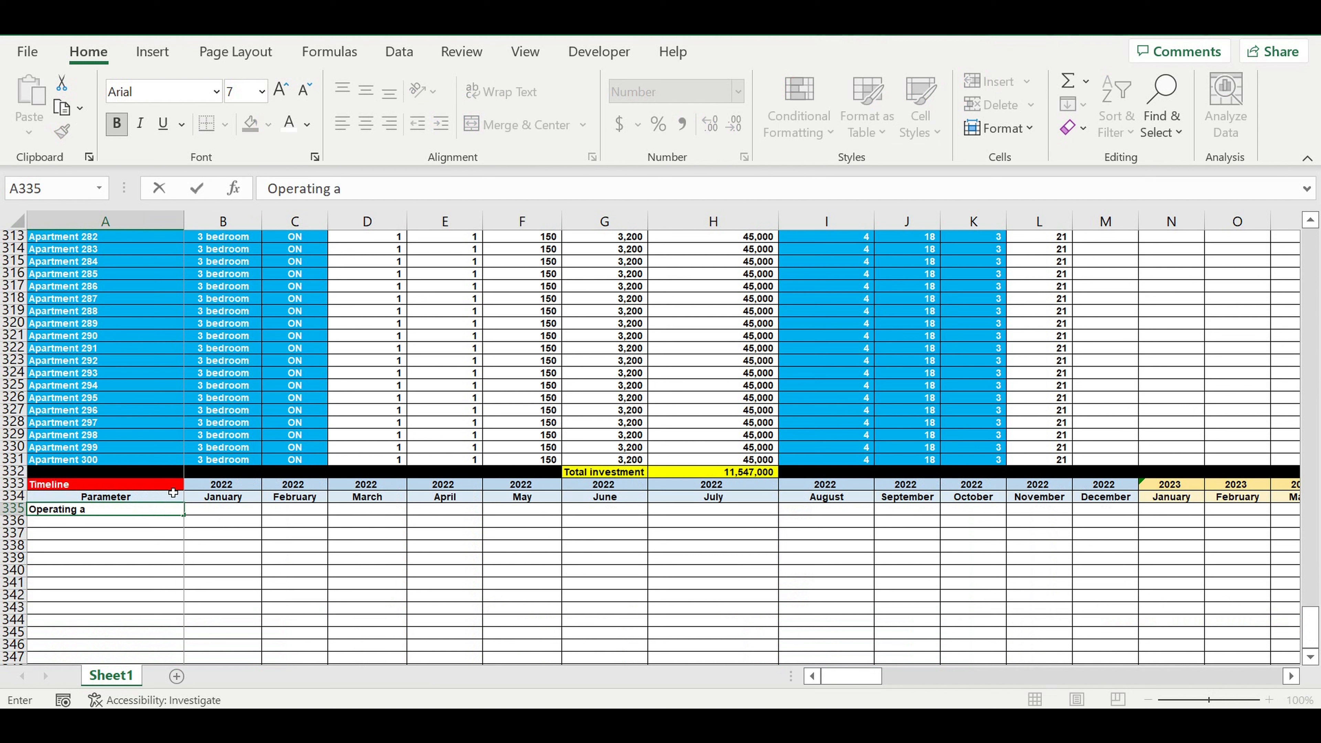
type("tivity start (0-1")
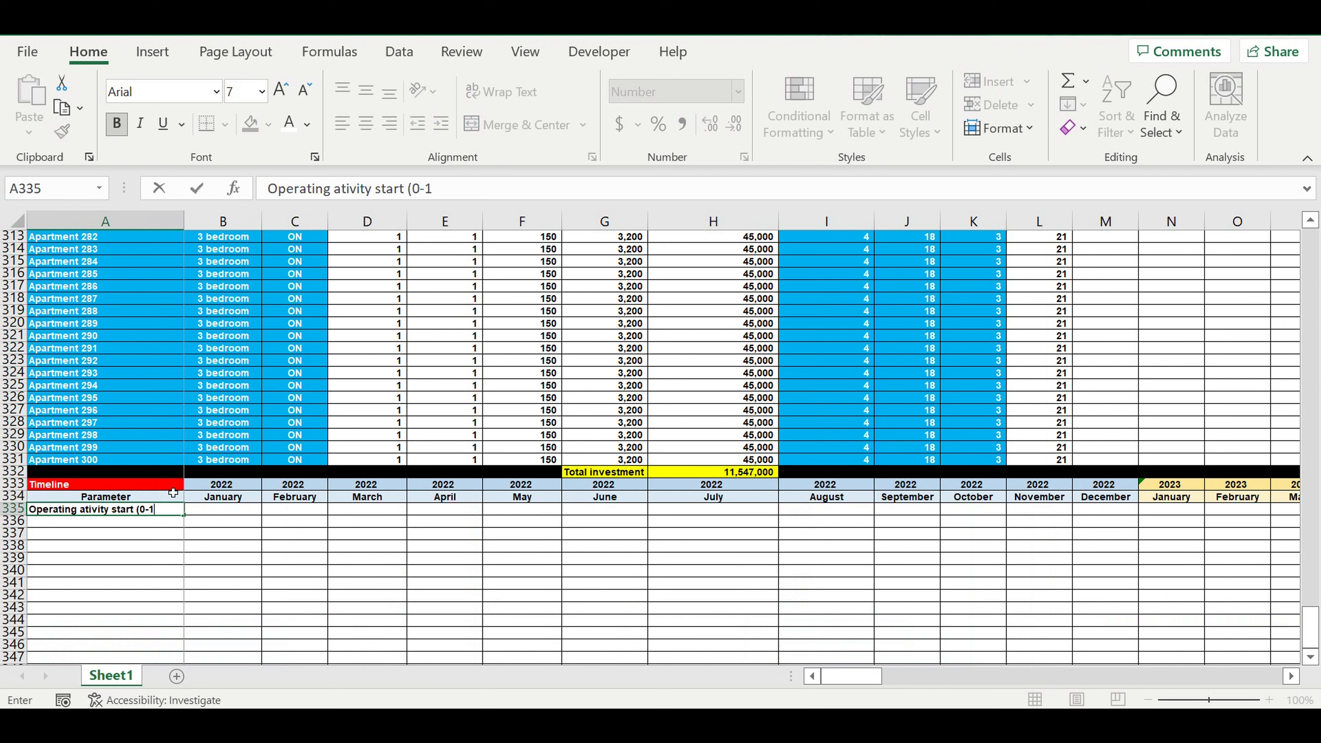
type("-0)")
key("Return")
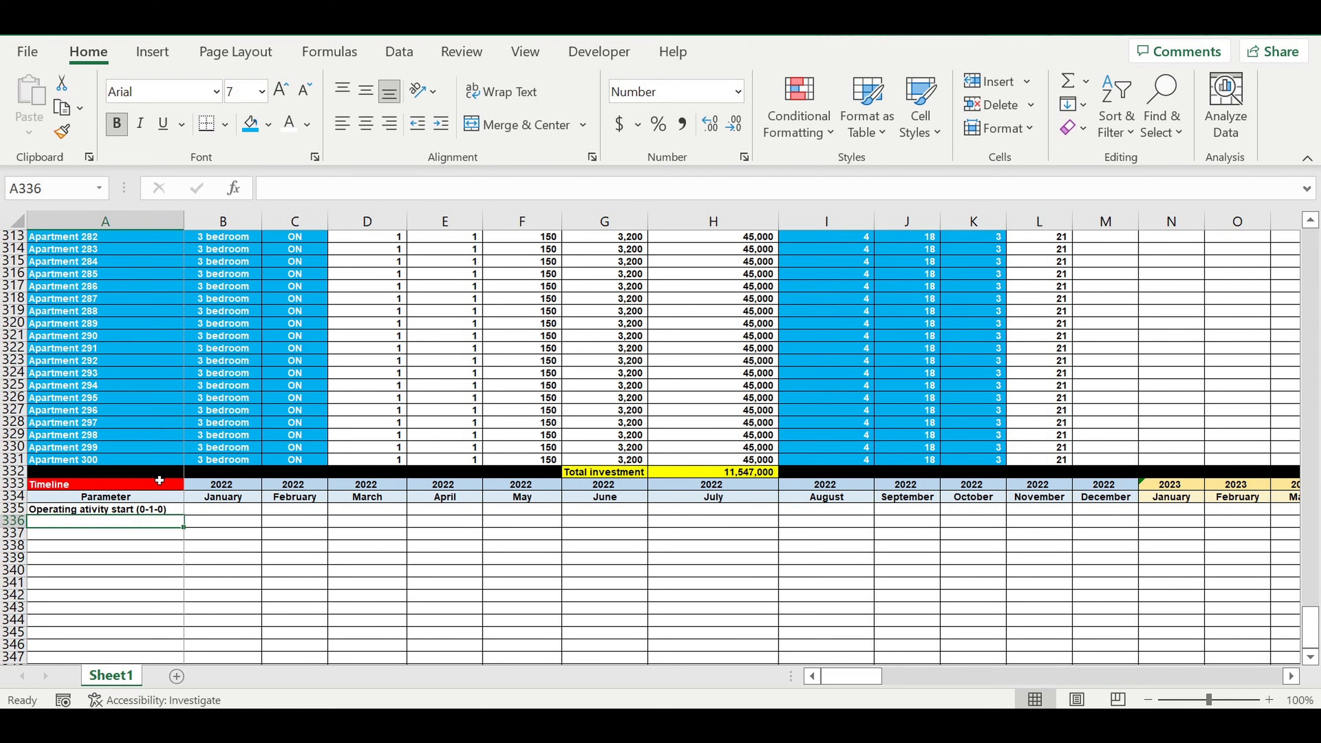
left_click(121, 510)
- Begin an IF formula in B335 with an AND test whose first condition is B333=$B$27, keeping the year reference absolute
left_click(208, 509)
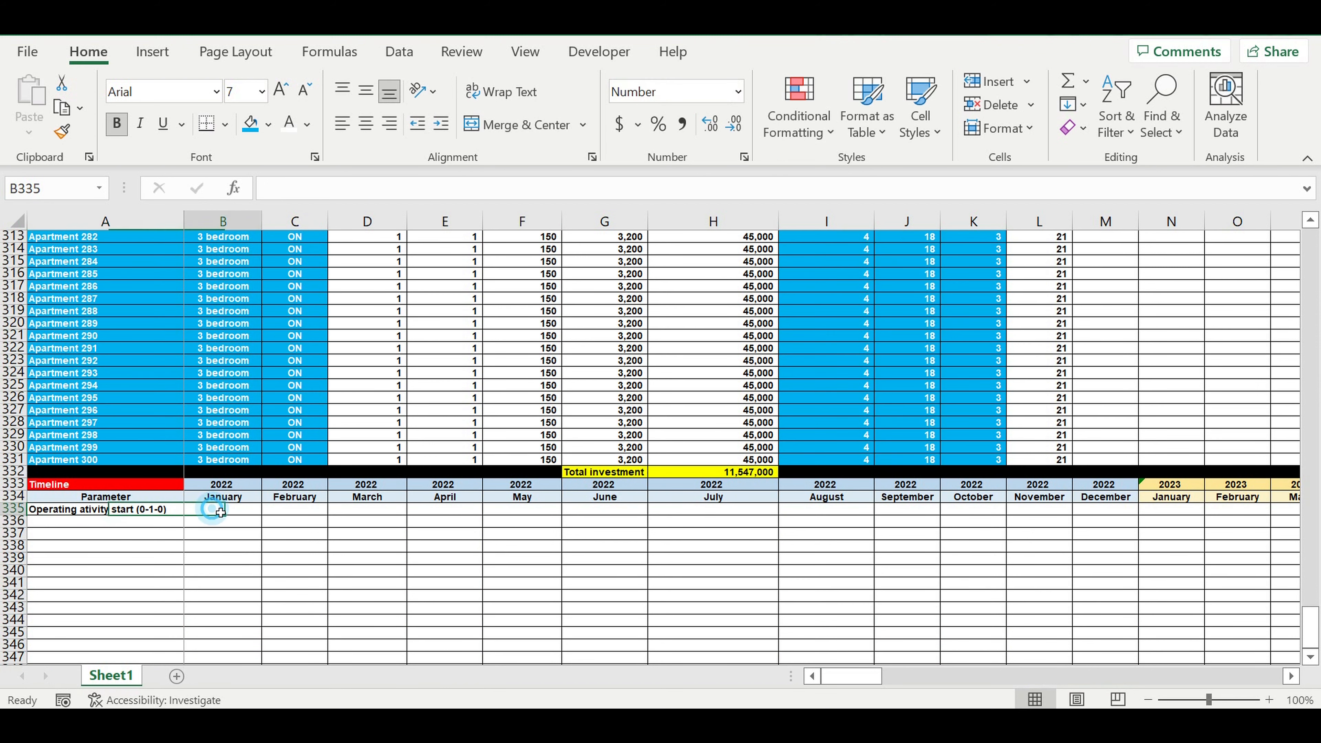
type("=")
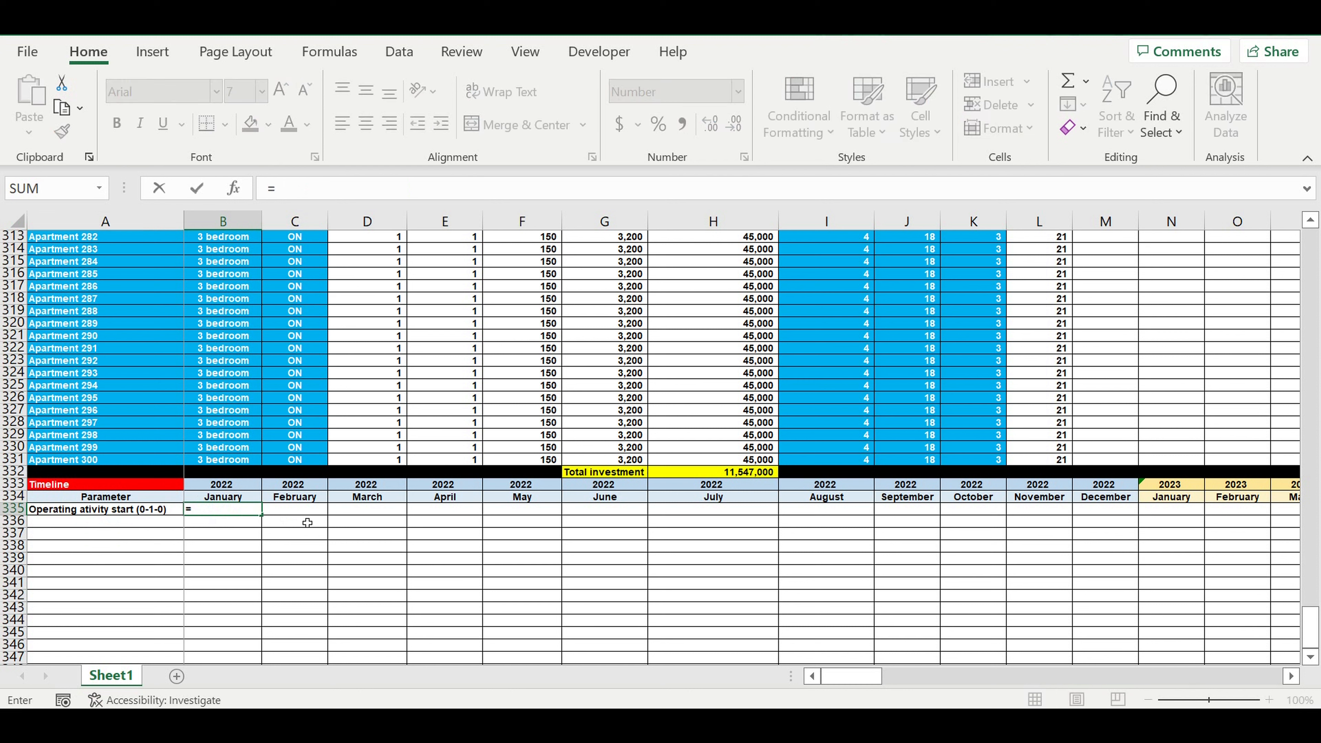
type("if")
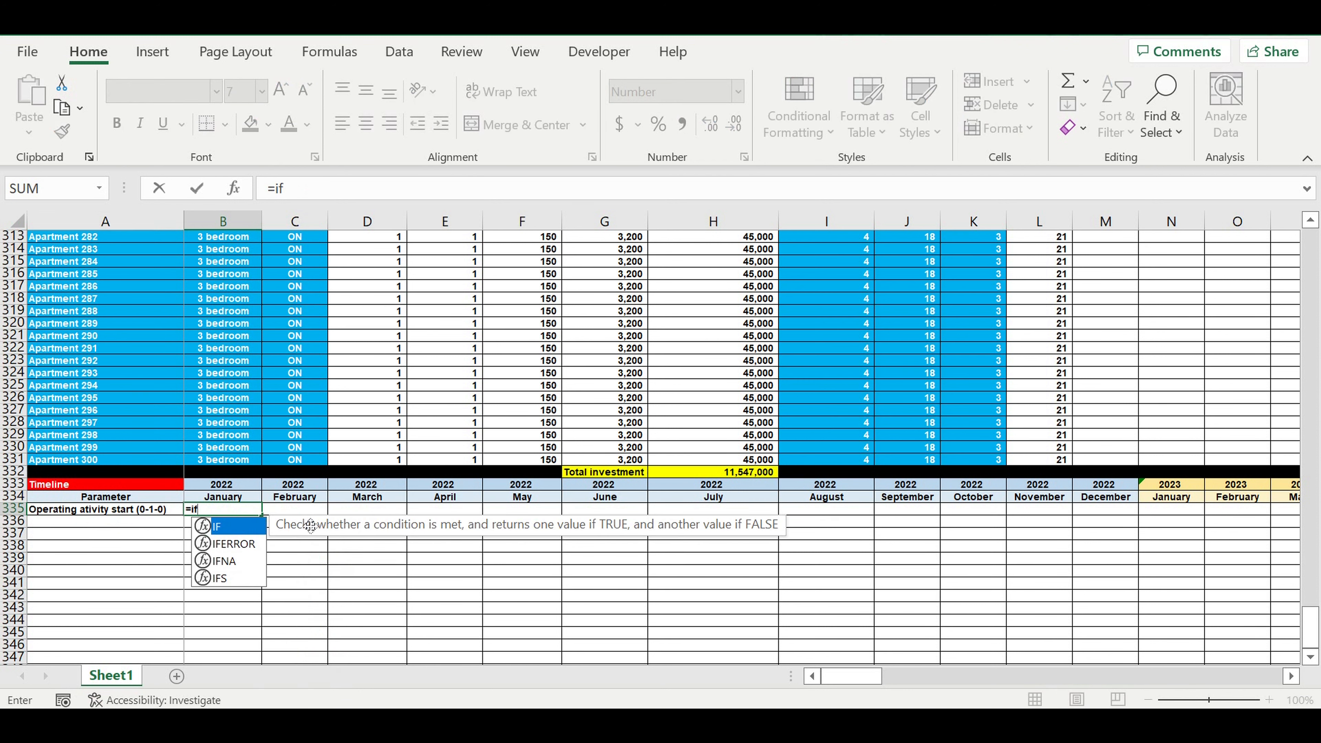
type("(")
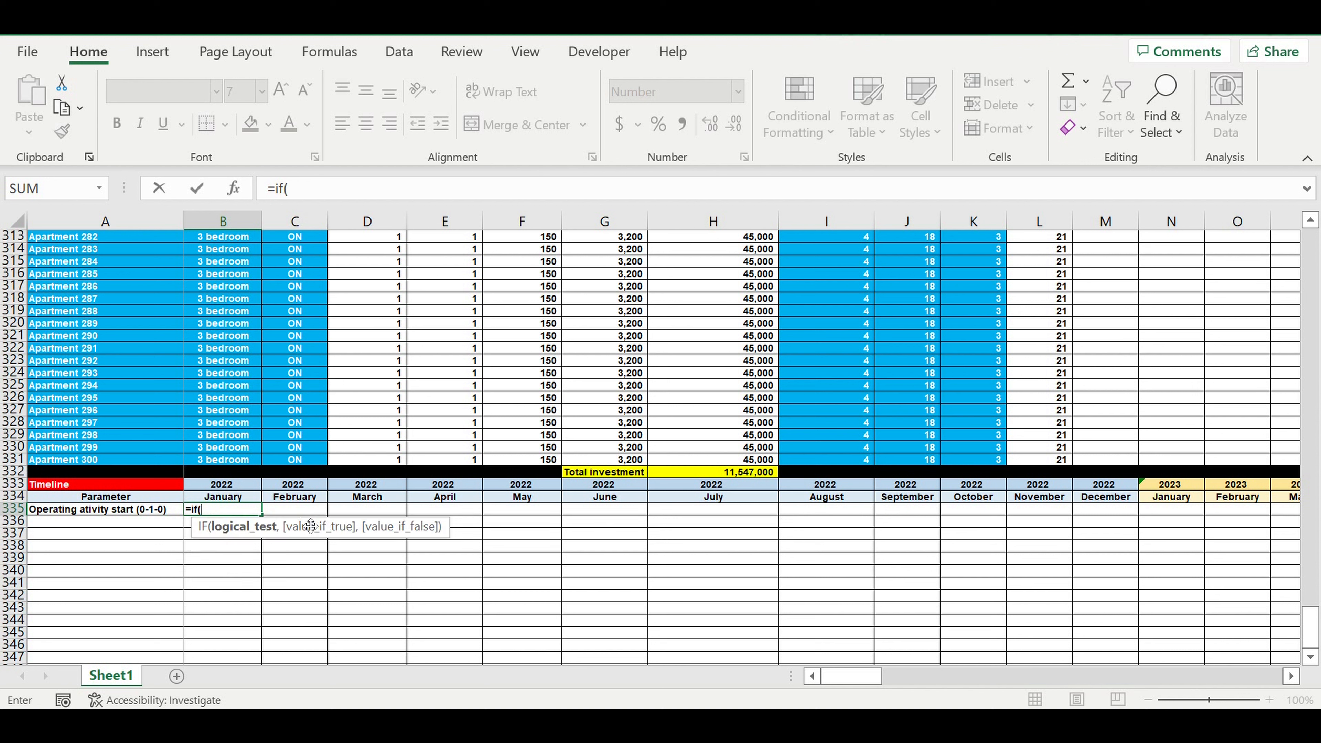
type("and(")
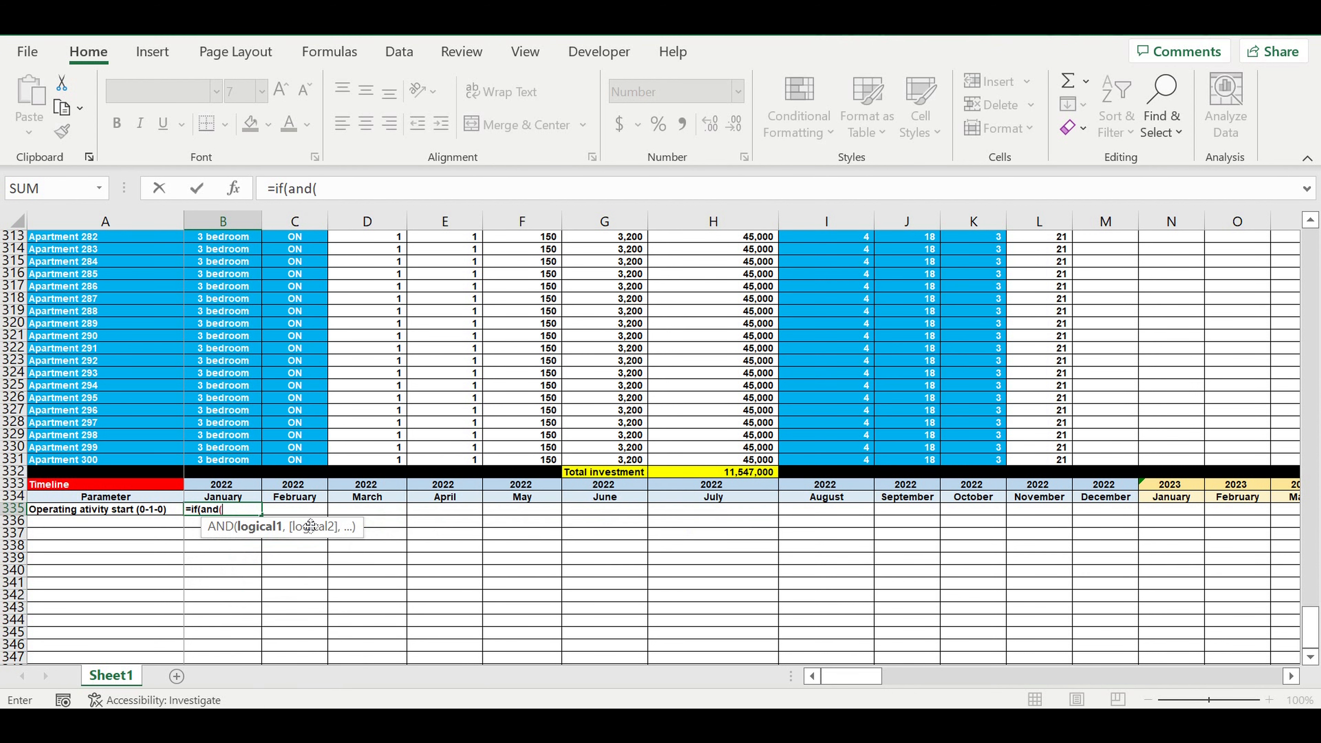
left_click(222, 489)
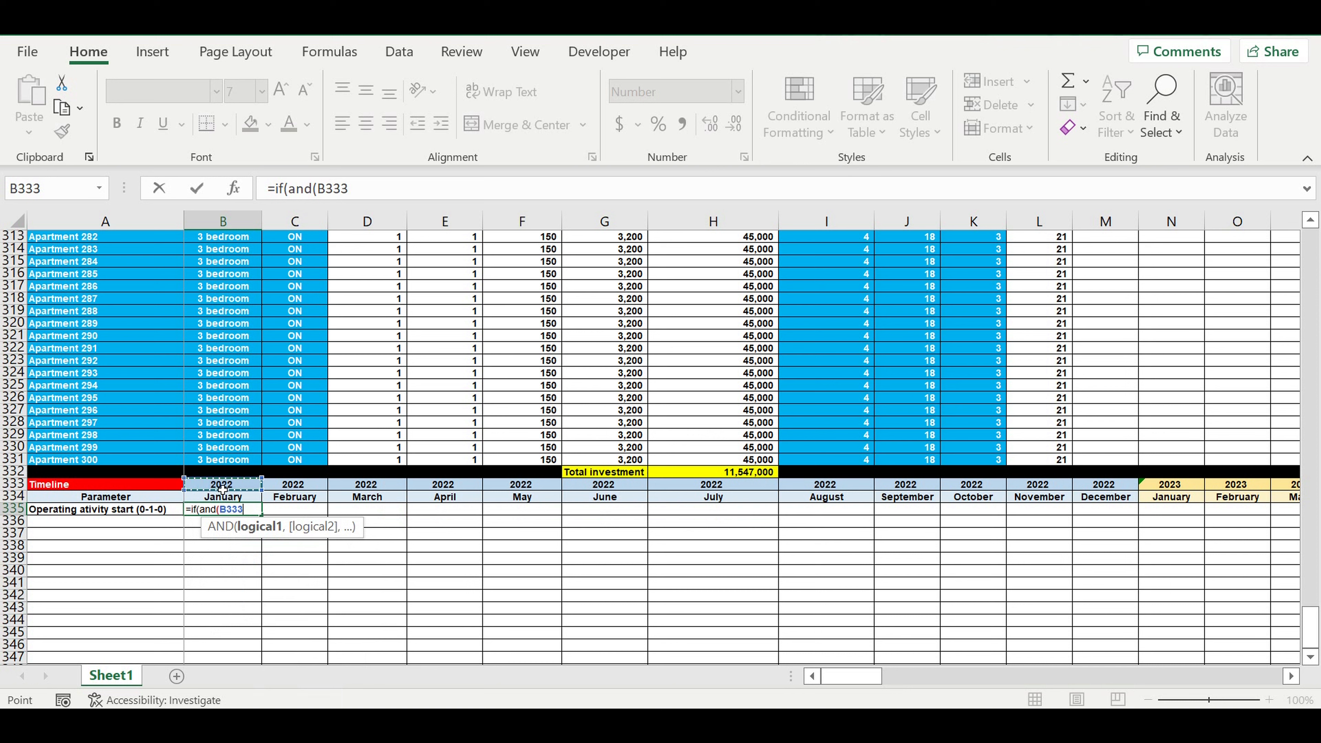
type("=")
left_click_drag(1311, 627, 1311, 250)
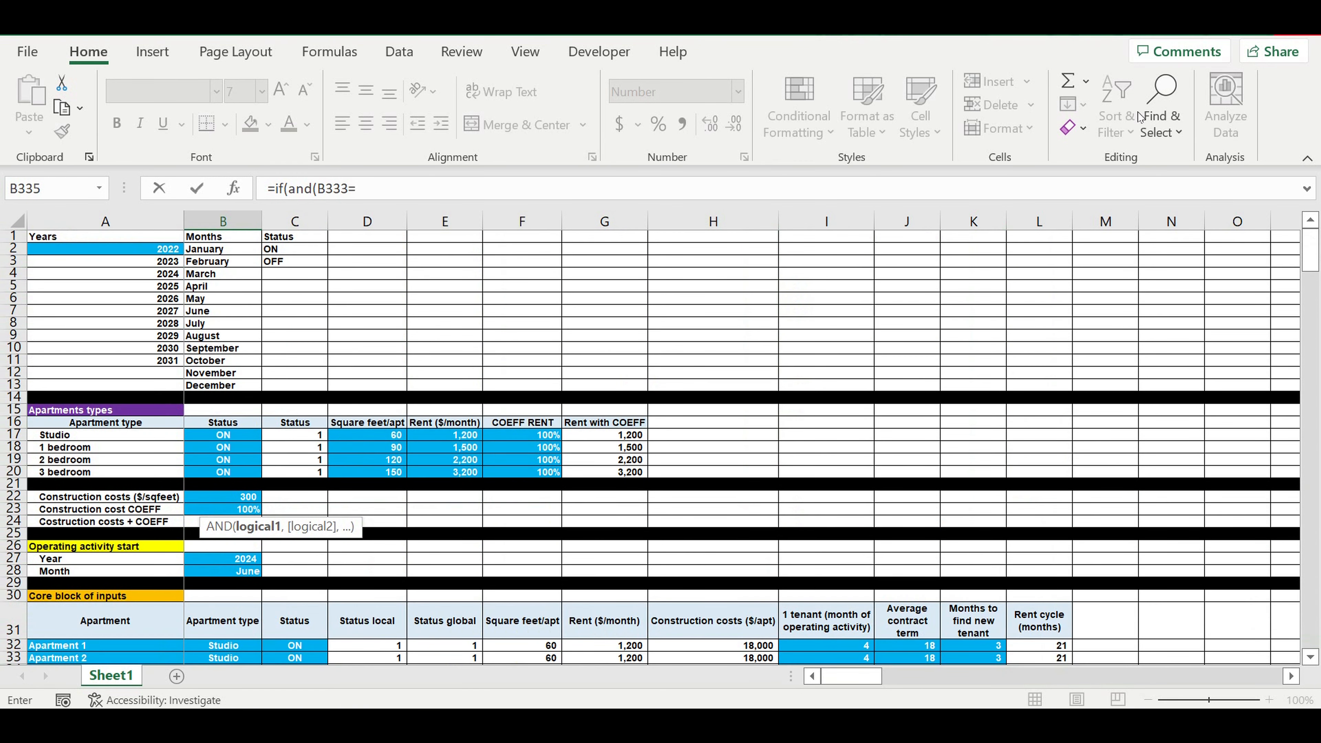
left_click(222, 559)
left_click(356, 188)
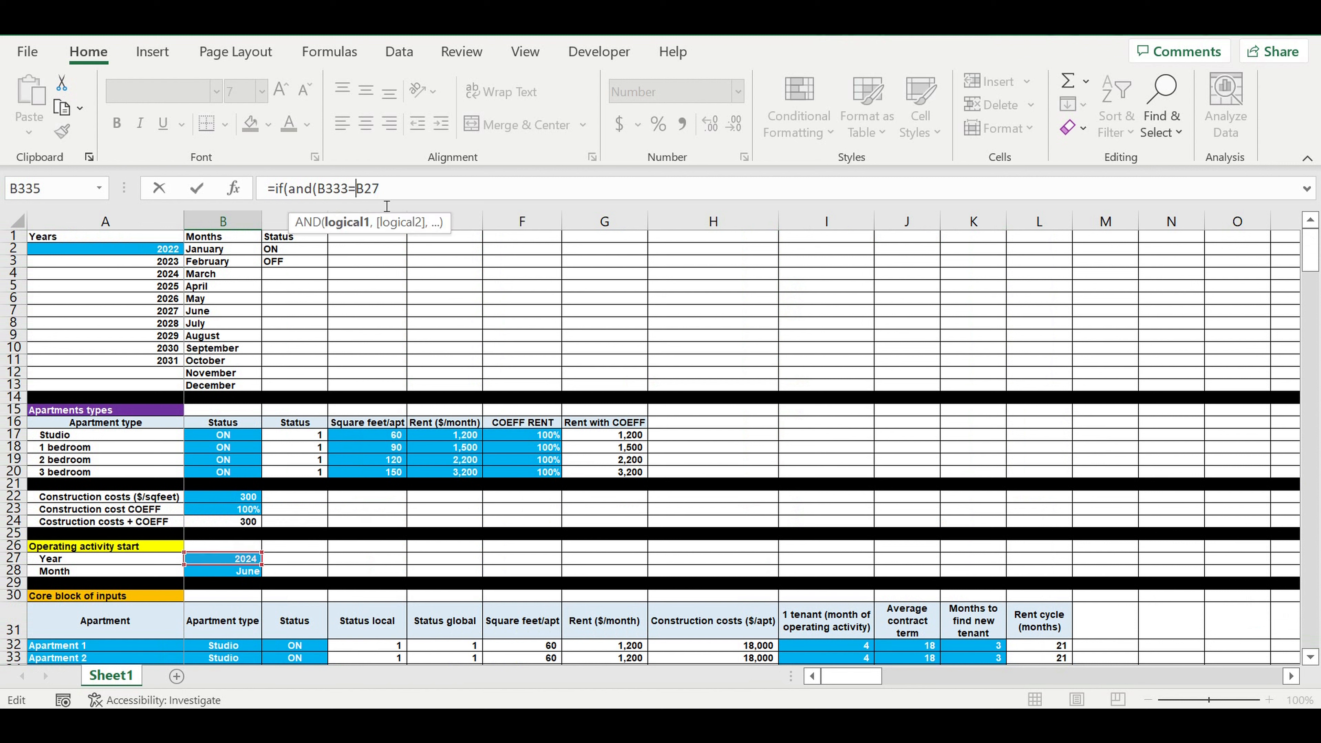
type("$")
left_click(372, 189)
type("$")
left_click(436, 196)
type(",")
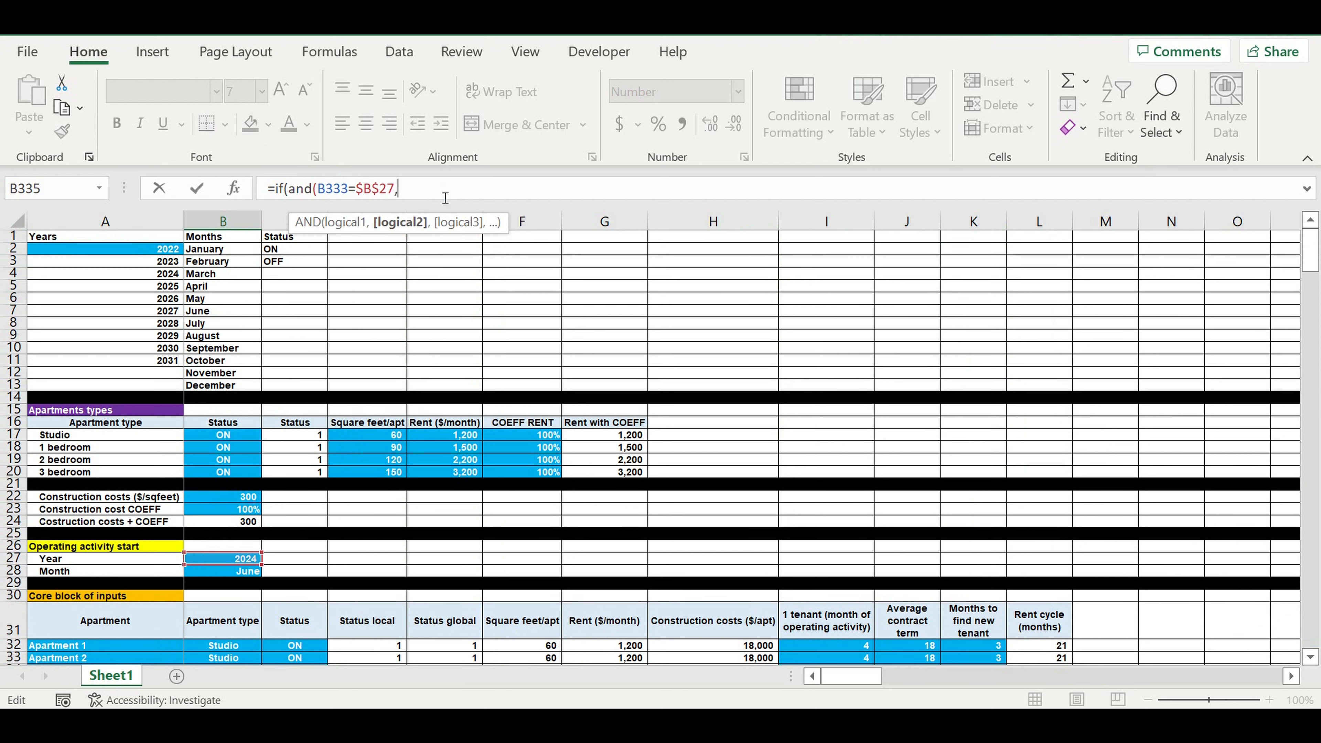
- Add B334=$B$28 as the second AND condition in the B335 formula, keeping the month reference absolute
left_click_drag(1311, 249, 1311, 627)
scroll(226, 546, "down", 12)
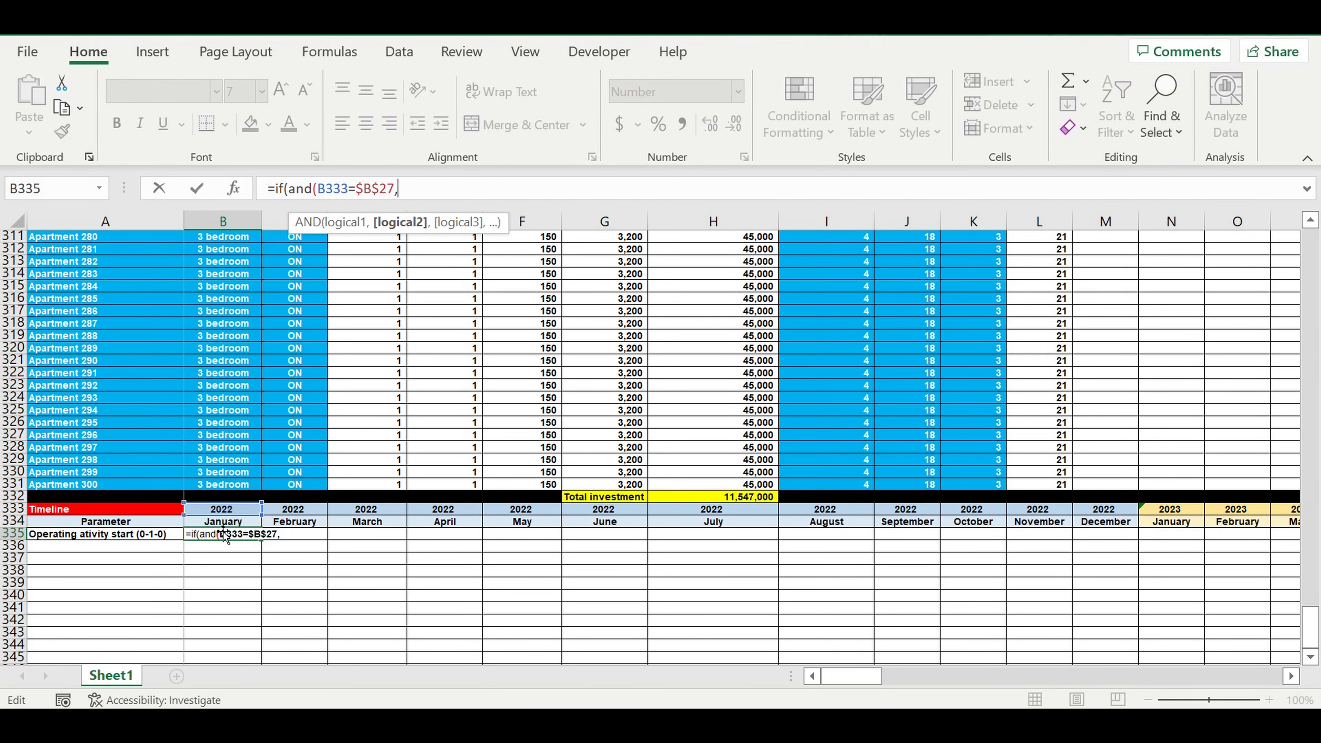
left_click(221, 523)
type("=")
left_click_drag(1311, 627, 1311, 245)
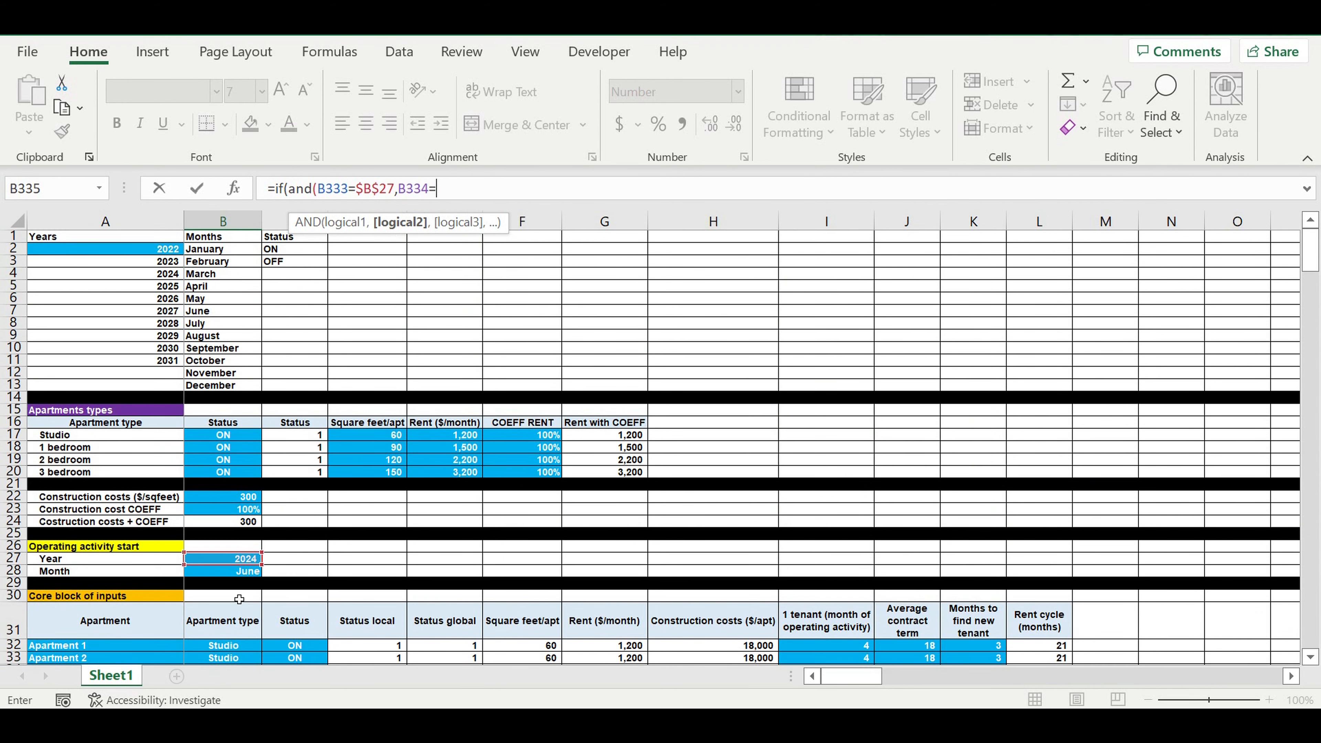
left_click(243, 572)
left_click(437, 189)
type("$B28")
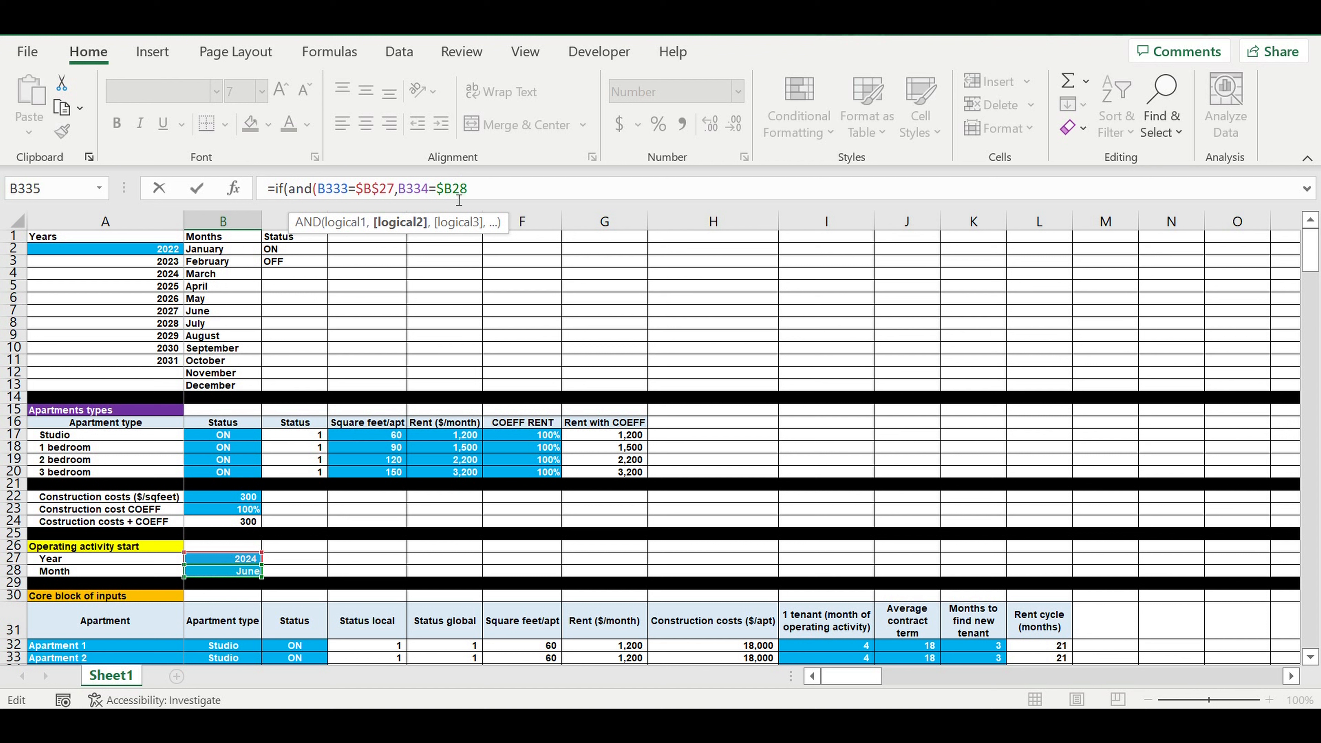
left_click(453, 190)
type("$28")
- Complete the B335 IF formula so that it returns 1 when both conditions match and 0 otherwise
key("End")
type(",1,")
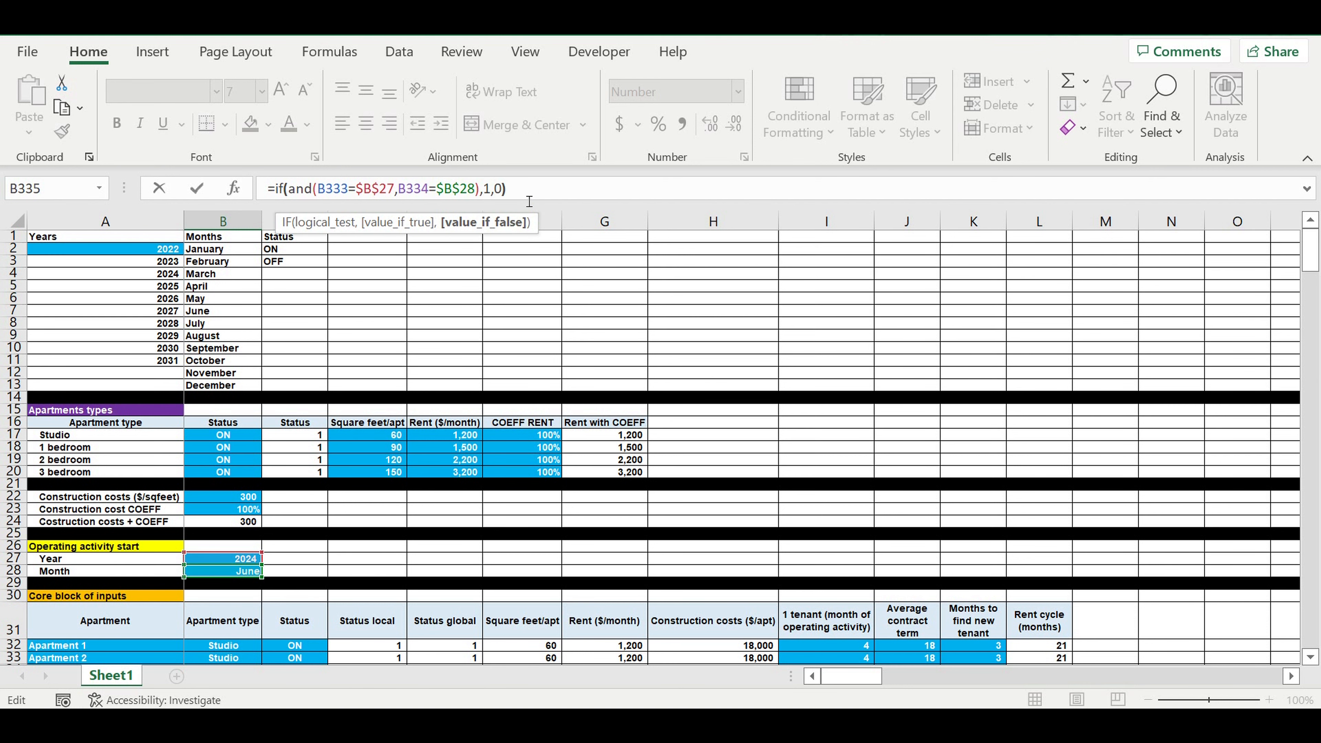
key("Return")
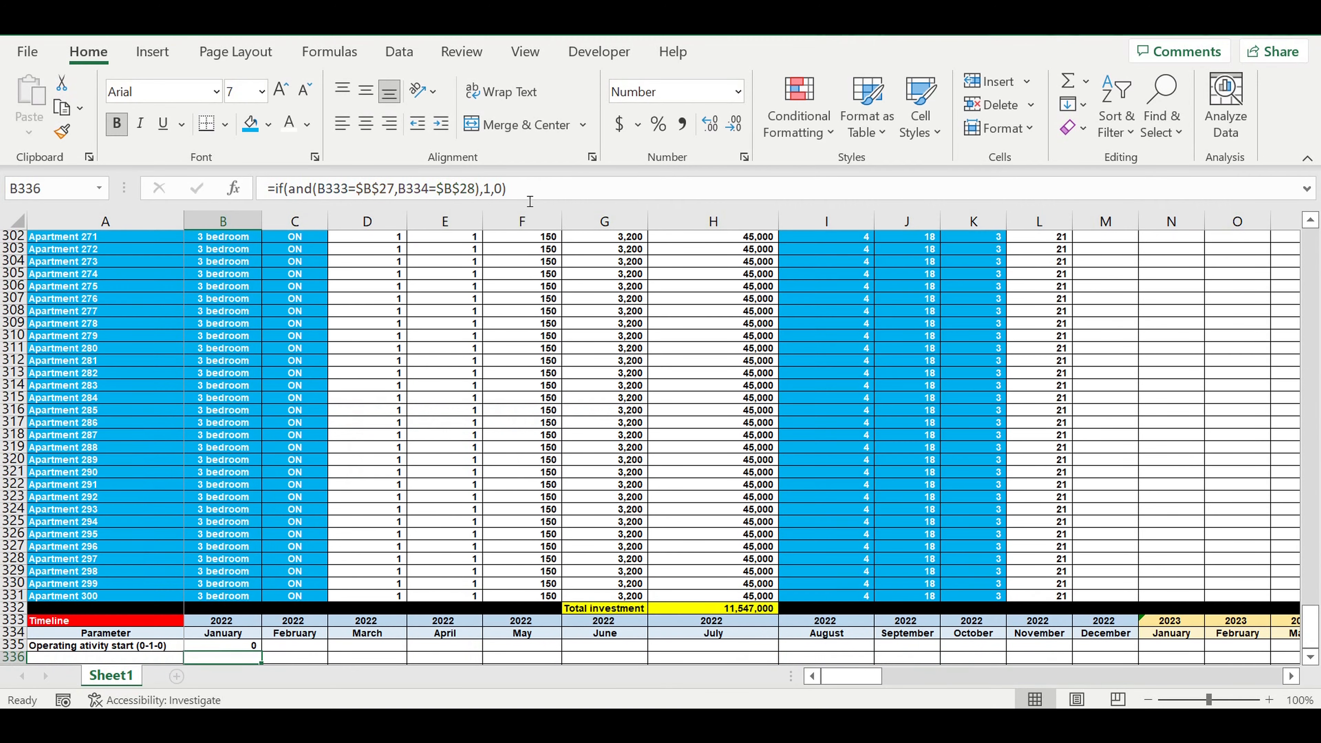
- Fill the B335 start flag formula across the timeline to December 2031 and check the June 2024 flag
scroll(489, 515, "down", 4)
left_click(228, 495)
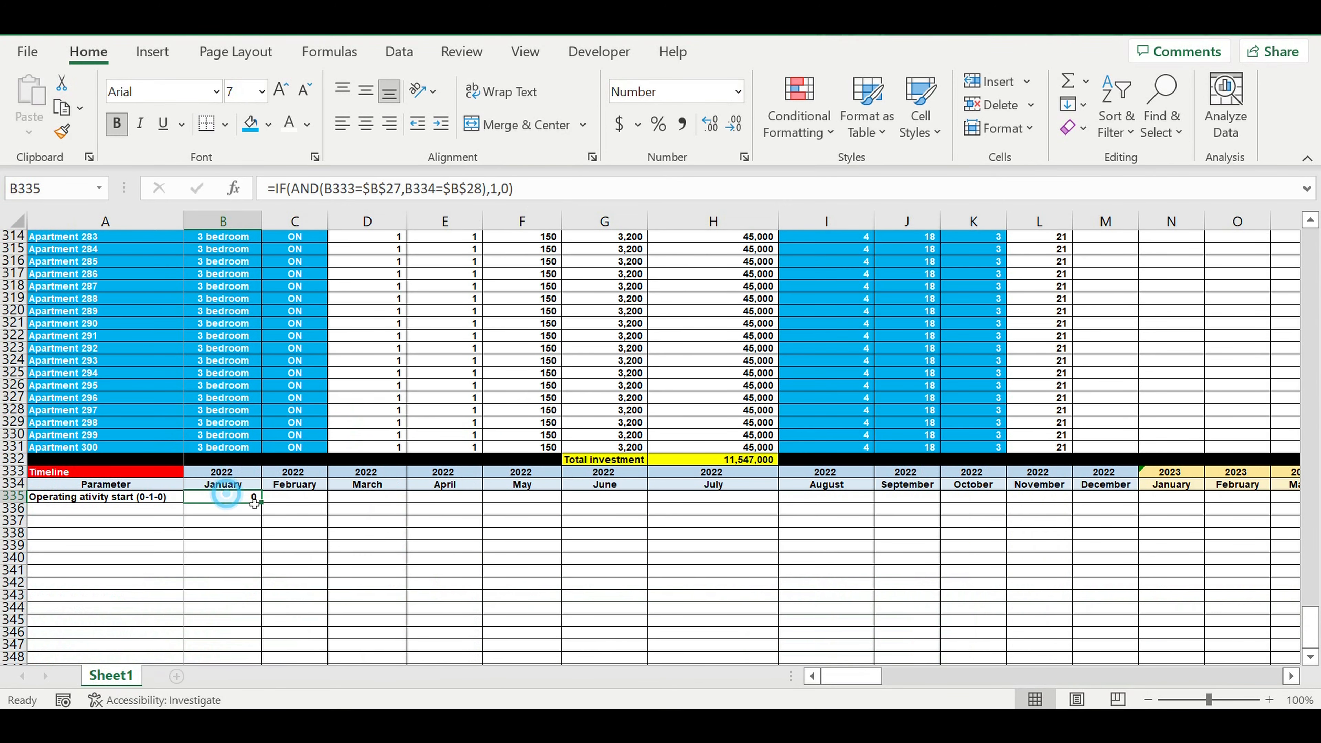
left_click_drag(262, 503, 1199, 500)
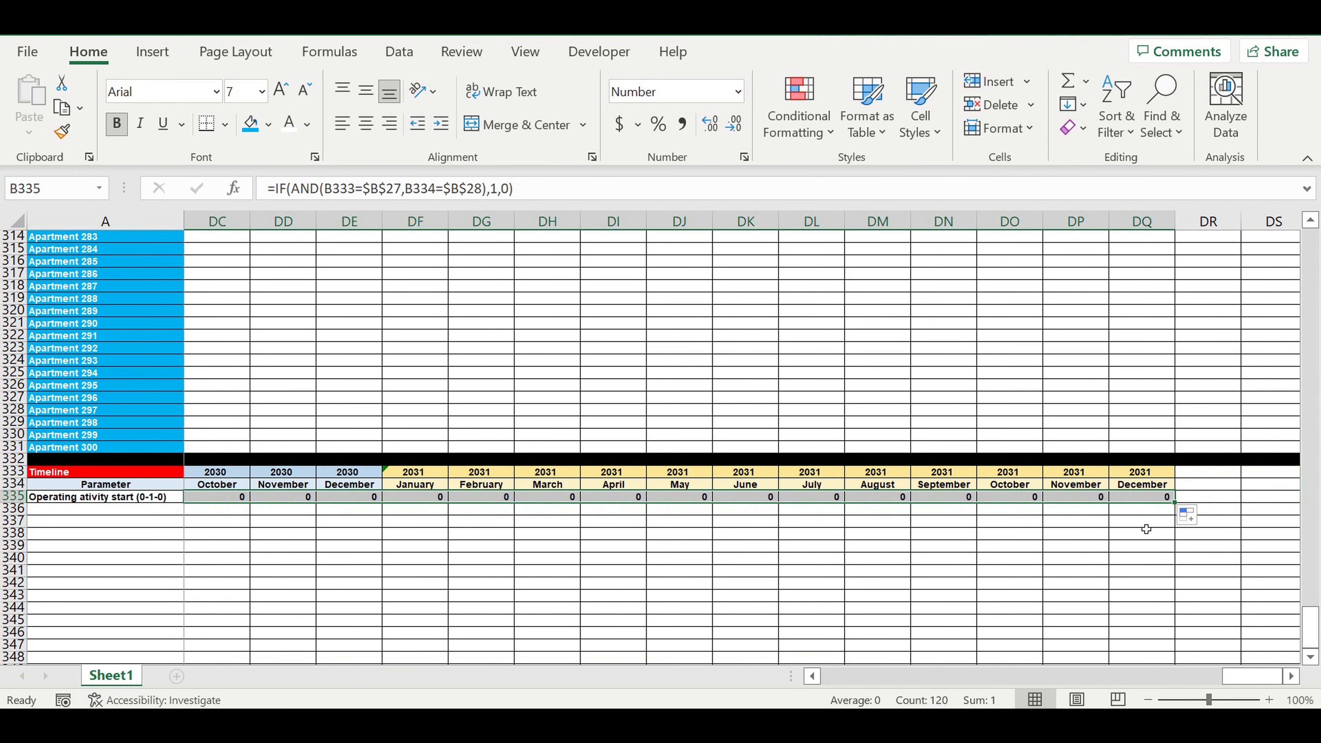
left_click_drag(1224, 683, 905, 676)
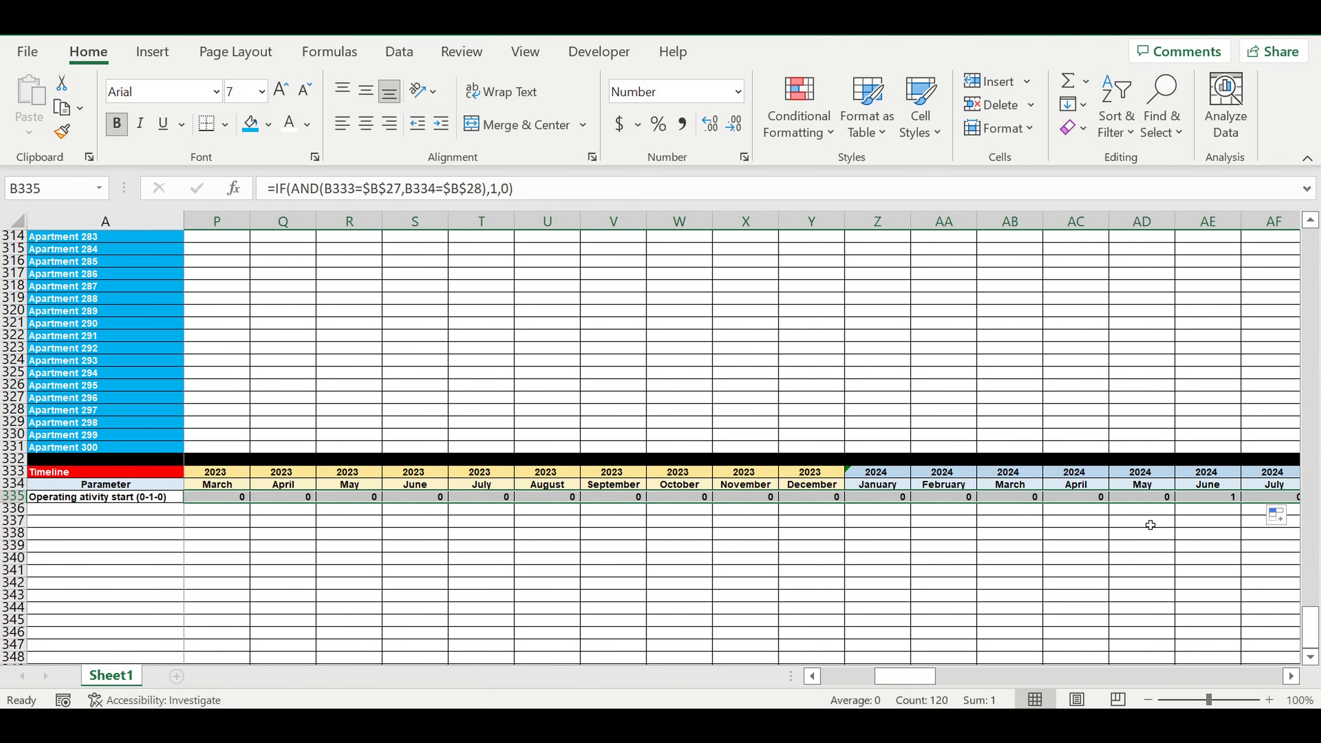
left_click(1214, 500)
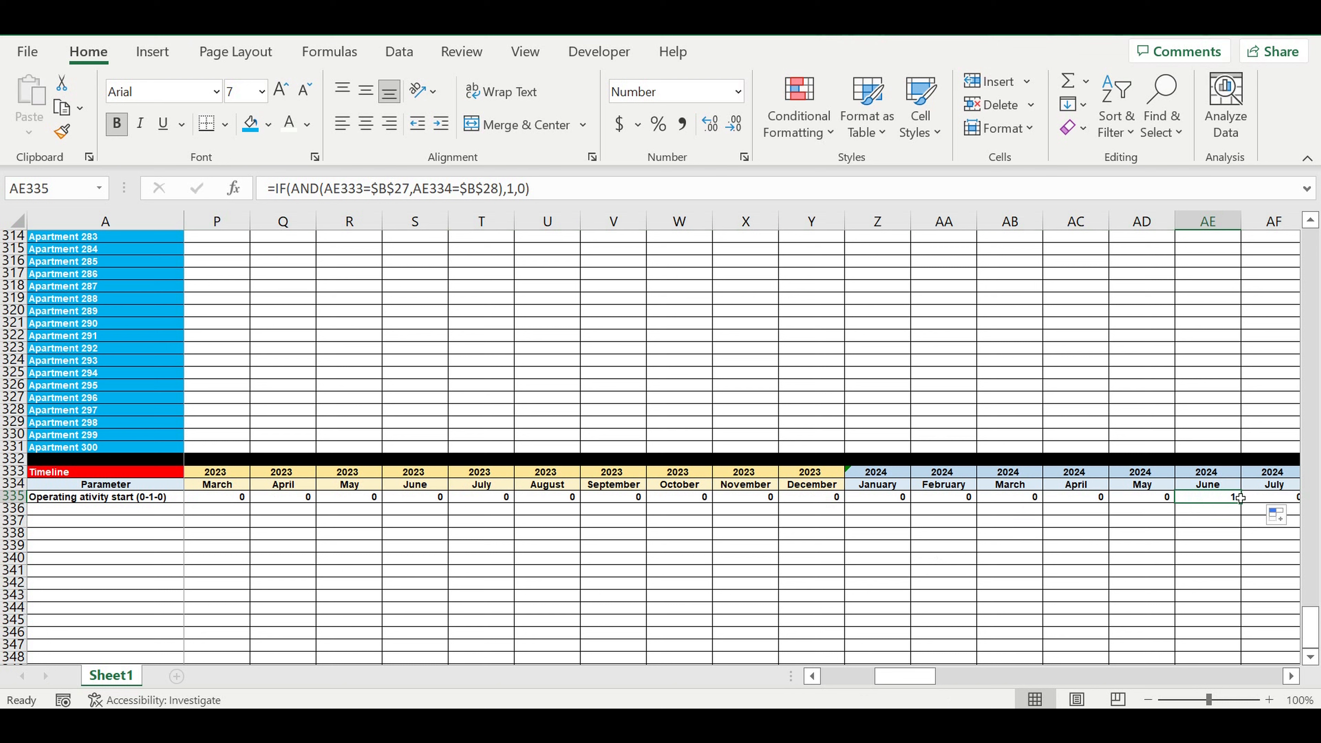
- Copy the A335 label down to A336 and change it to "Operating ativity (0-1-1)"
left_click_drag(878, 678, 828, 677)
left_click(104, 501)
left_click_drag(187, 508, 185, 518)
left_click(127, 514)
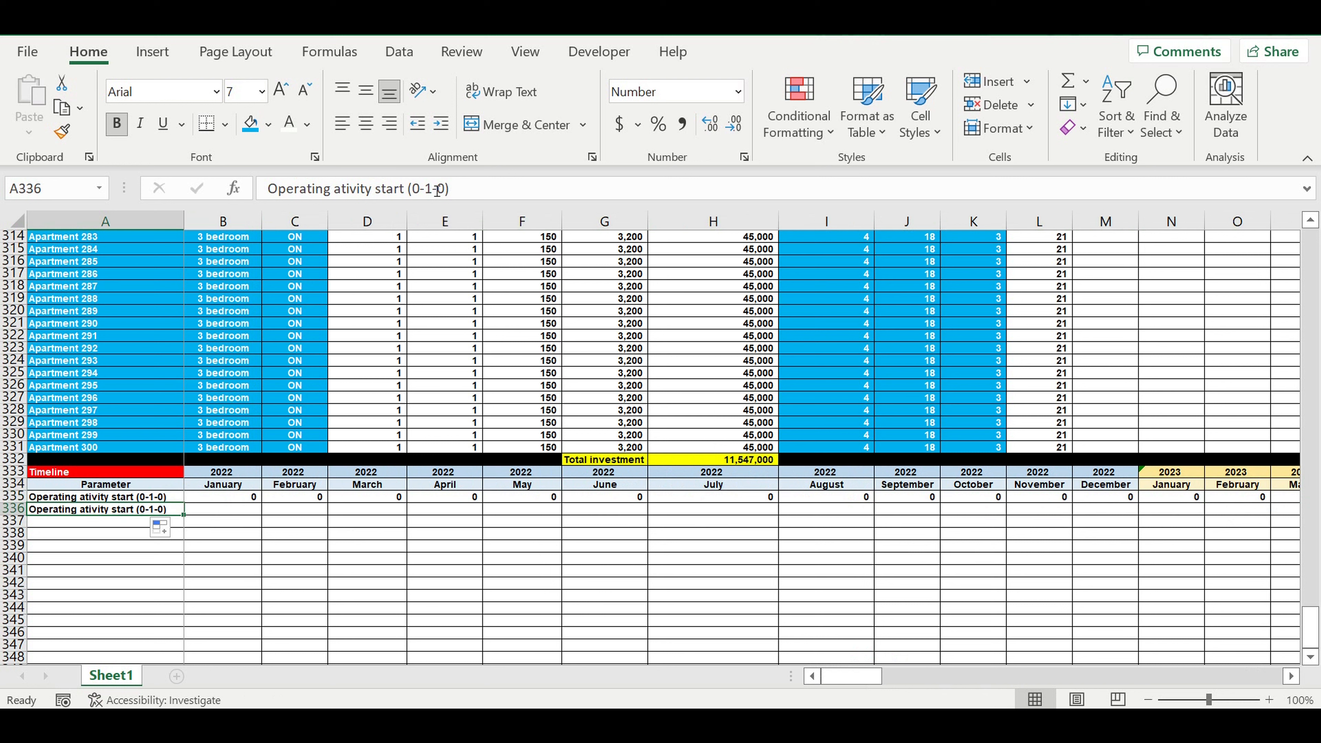
left_click_drag(376, 191, 415, 192)
key("BackSpace")
key("BackSpace")
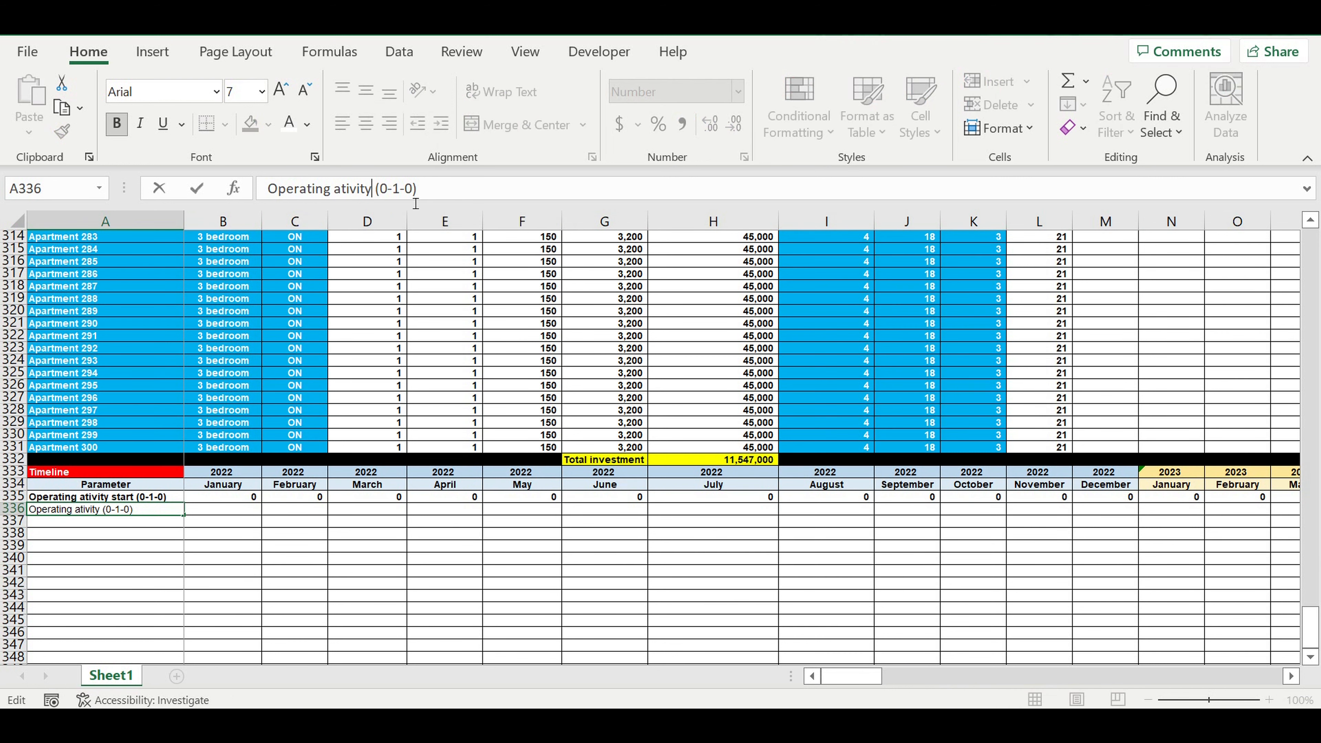
left_click(414, 190)
key("BackSpace")
type("1")
key("Return")
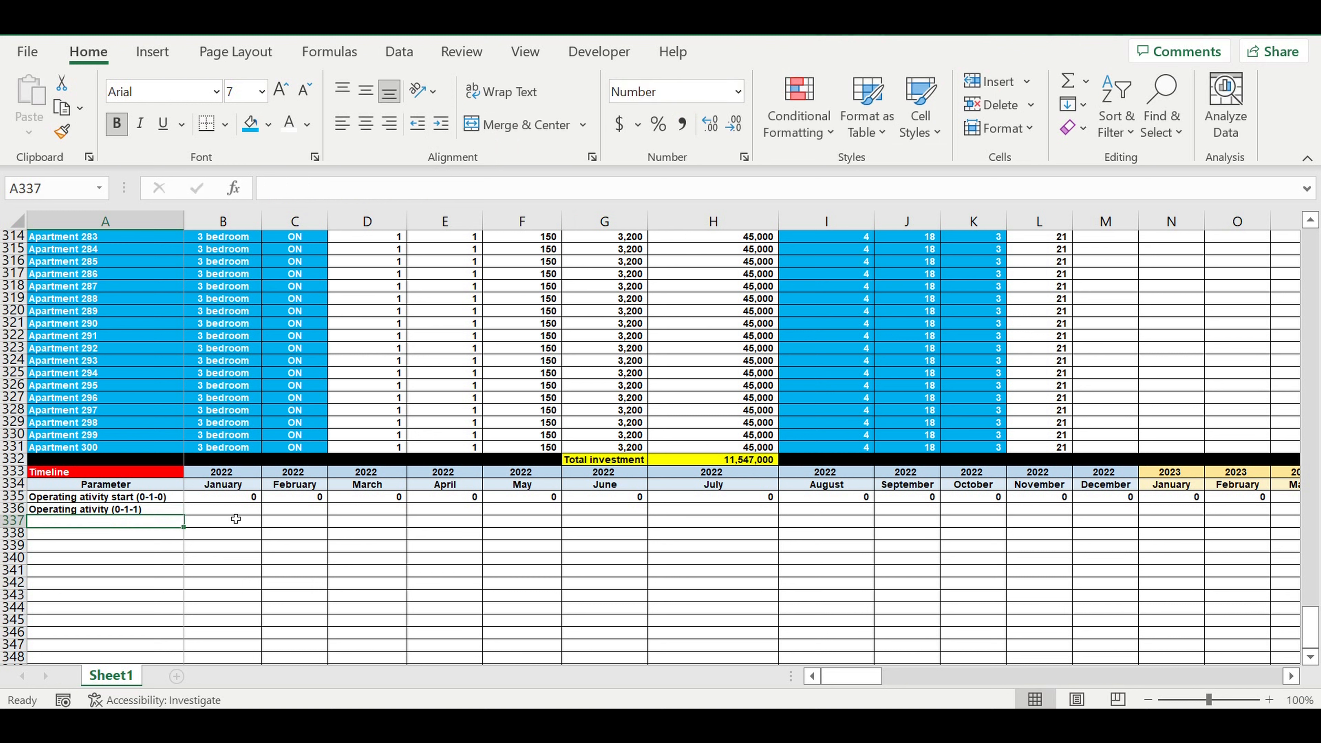
- Enter =B335 in B336 to link the January 2022 activity flag to the start flag
left_click(229, 510)
type("=")
left_click(230, 498)
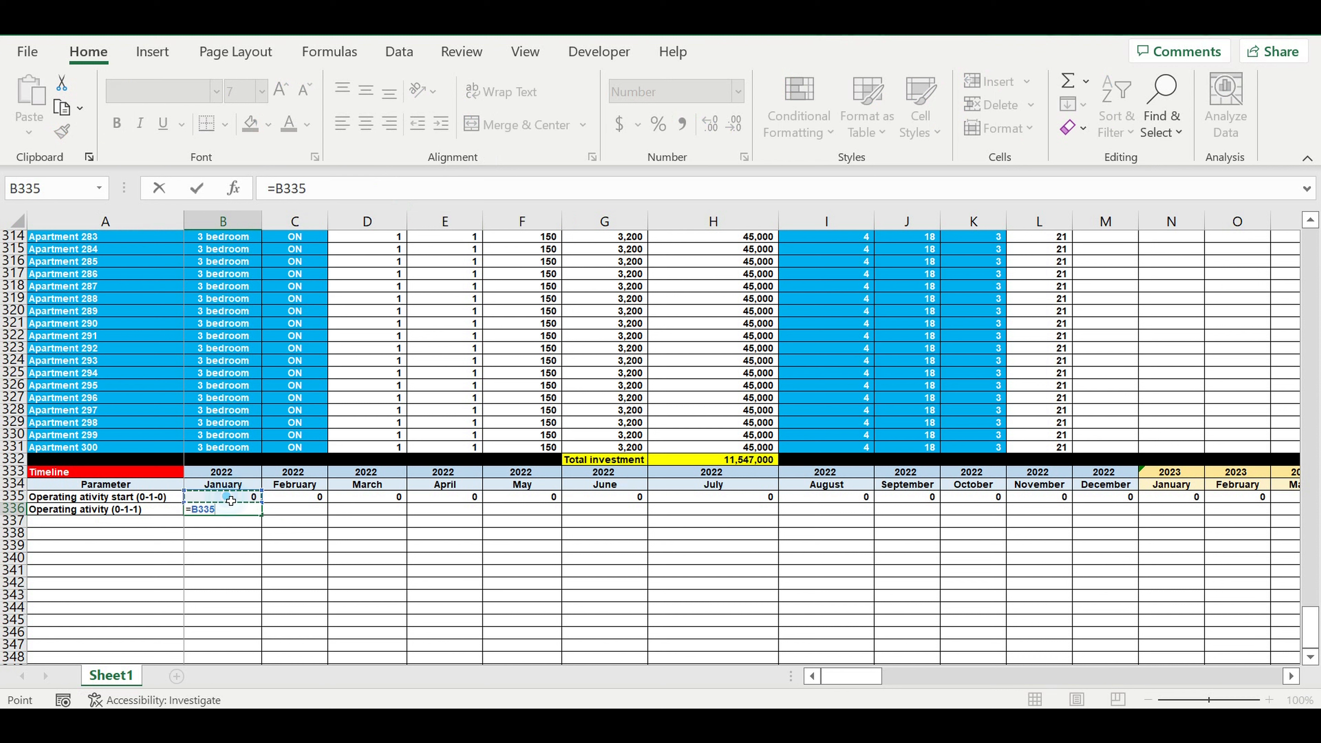
key("Return")
- Enter =B336+C335 in C336 so the activity flag carries forward from the previous month
left_click(304, 511)
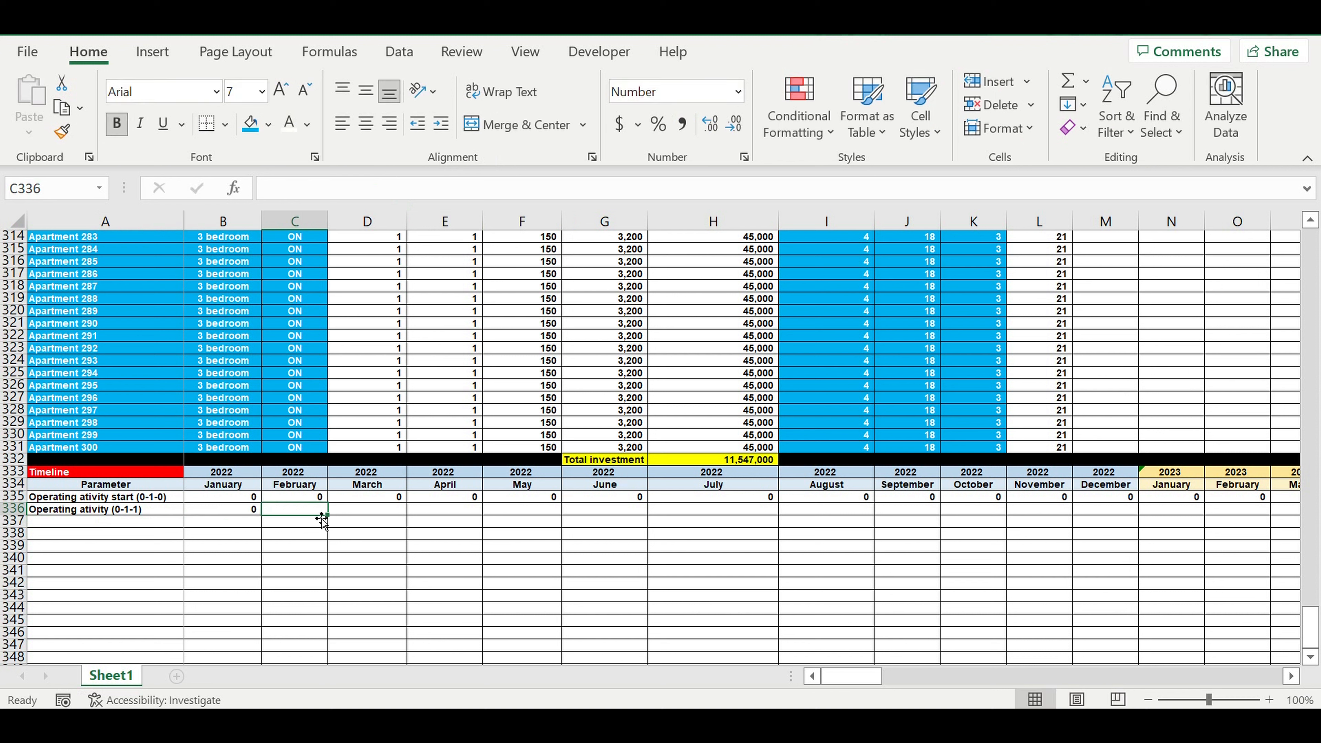
type("=")
left_click(245, 514)
type("+")
left_click(295, 497)
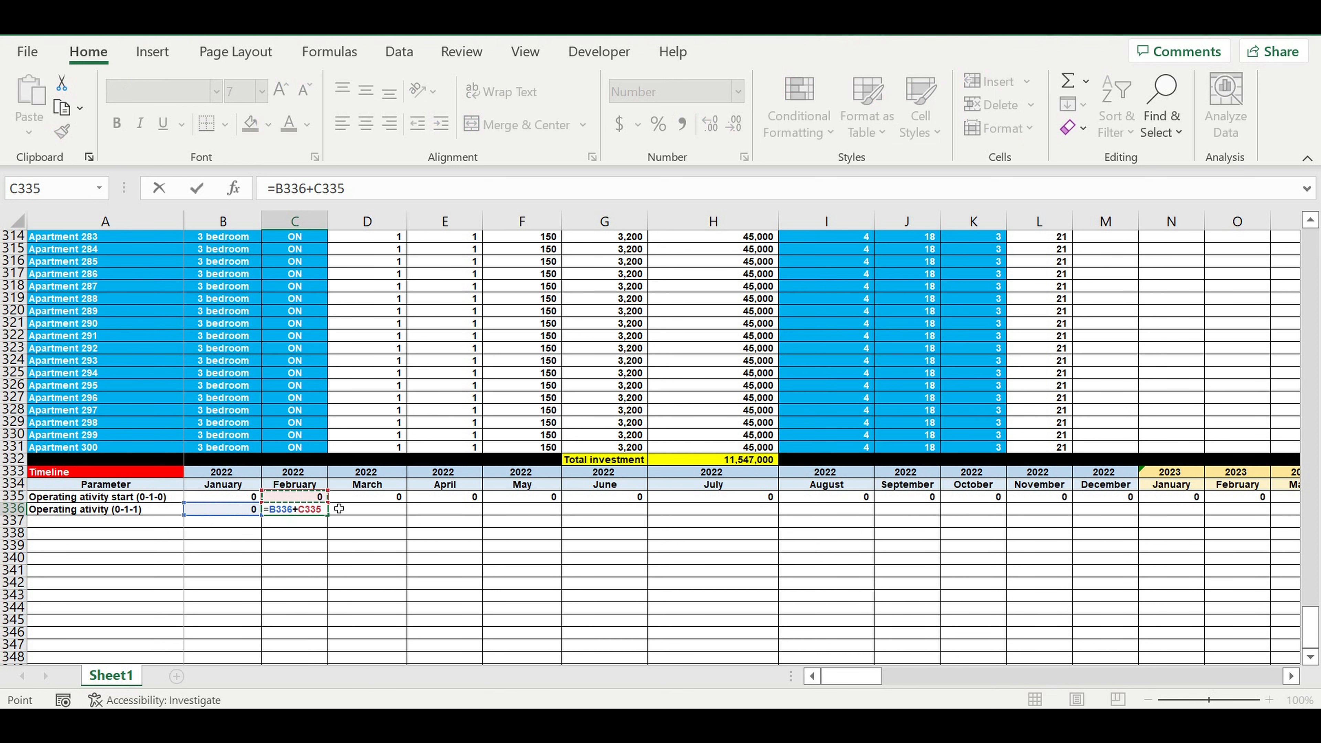
key("Return")
- Fill the C336 activity flag formula across the timeline to December 2031
left_click(297, 509)
left_click_drag(328, 515, 1289, 512)
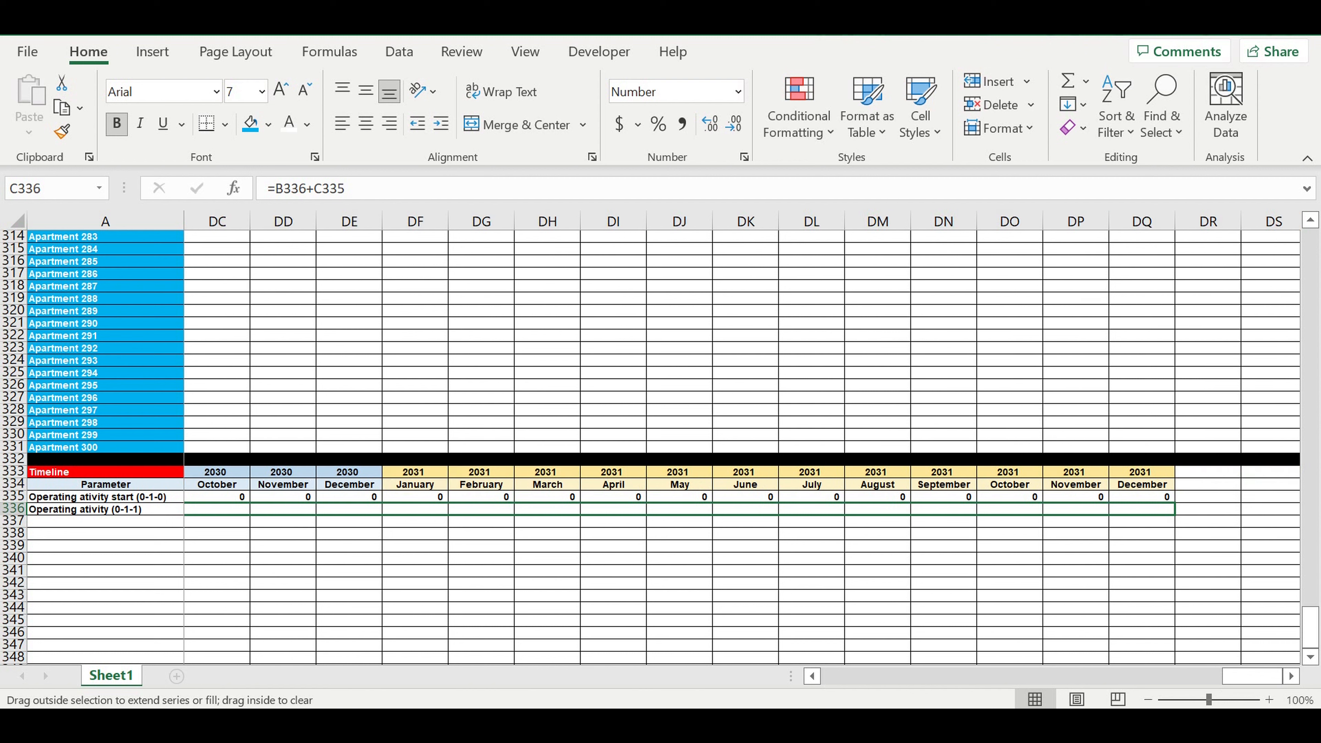
left_click_drag(1171, 521, 1016, 534)
left_click(846, 542)
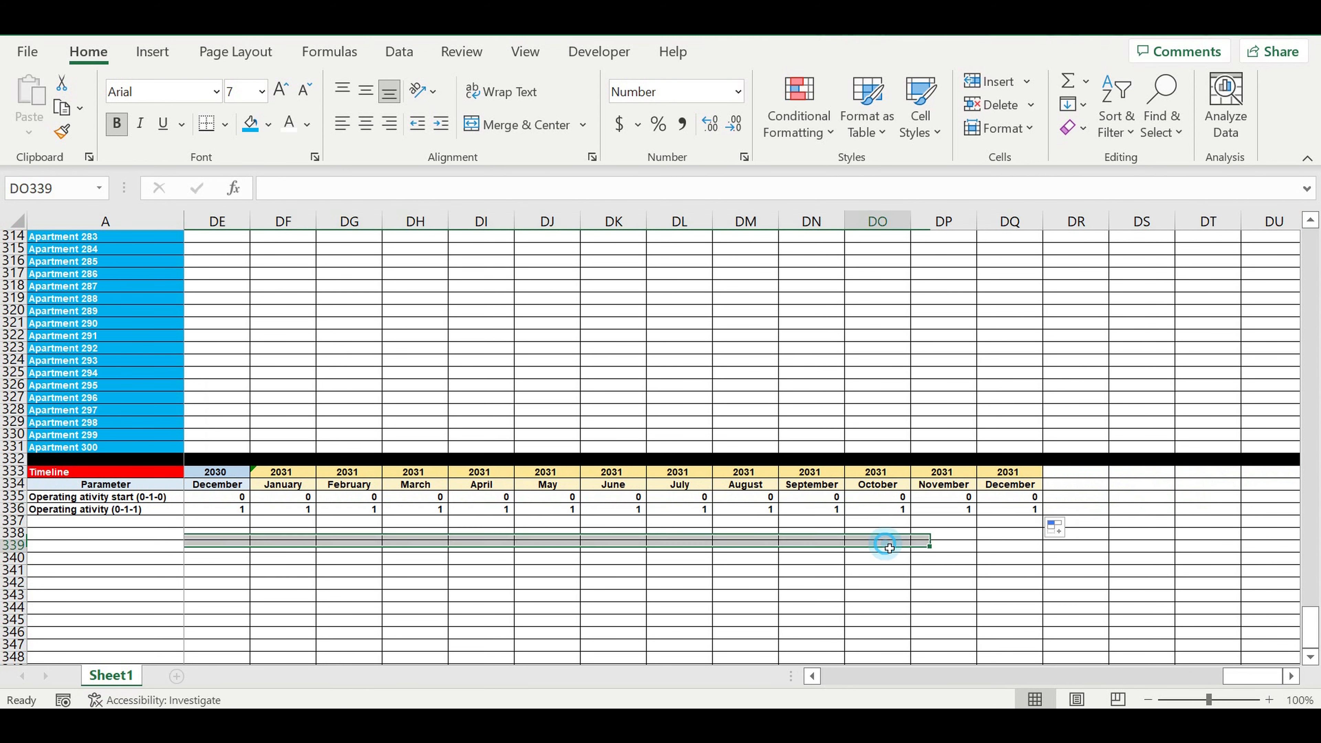
- Copy the A336 label down to A337 and change it to "Operating ativity (0-1-2-3)"
left_click_drag(1241, 676, 198, 609)
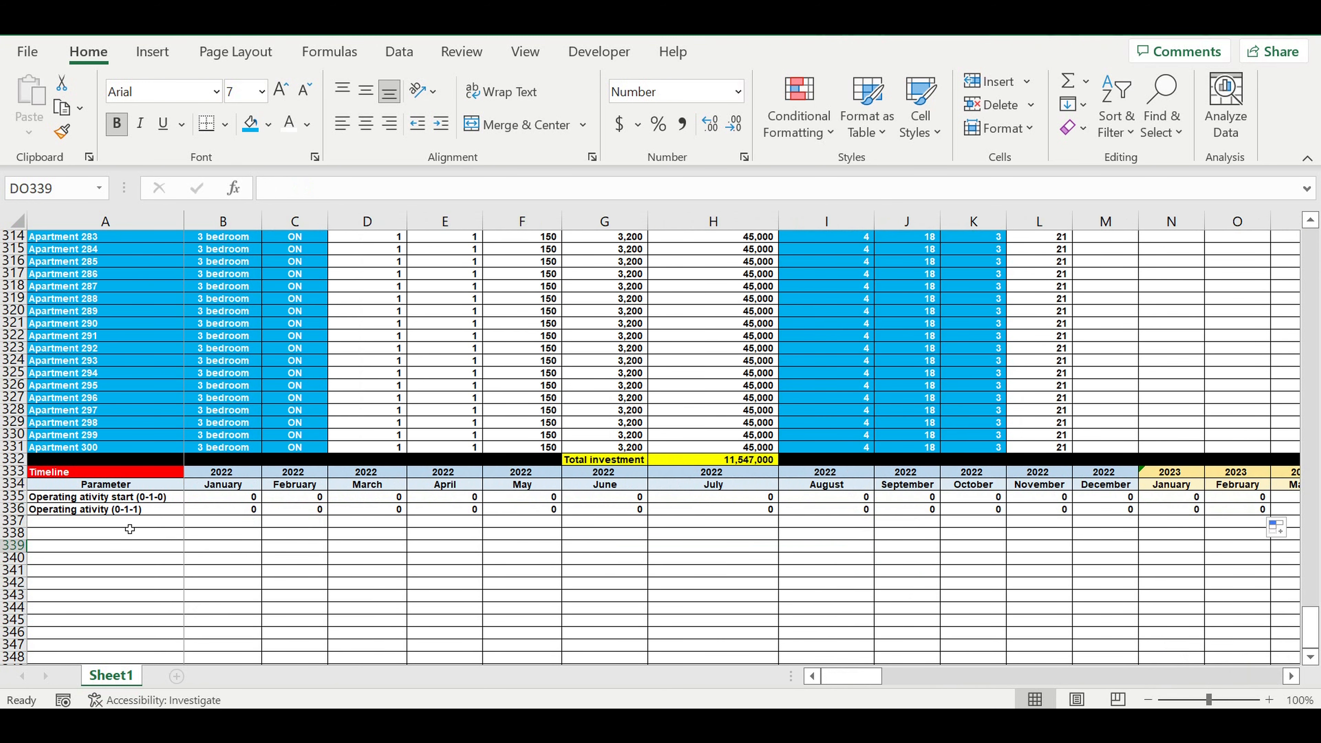
left_click(80, 526)
key("Up")
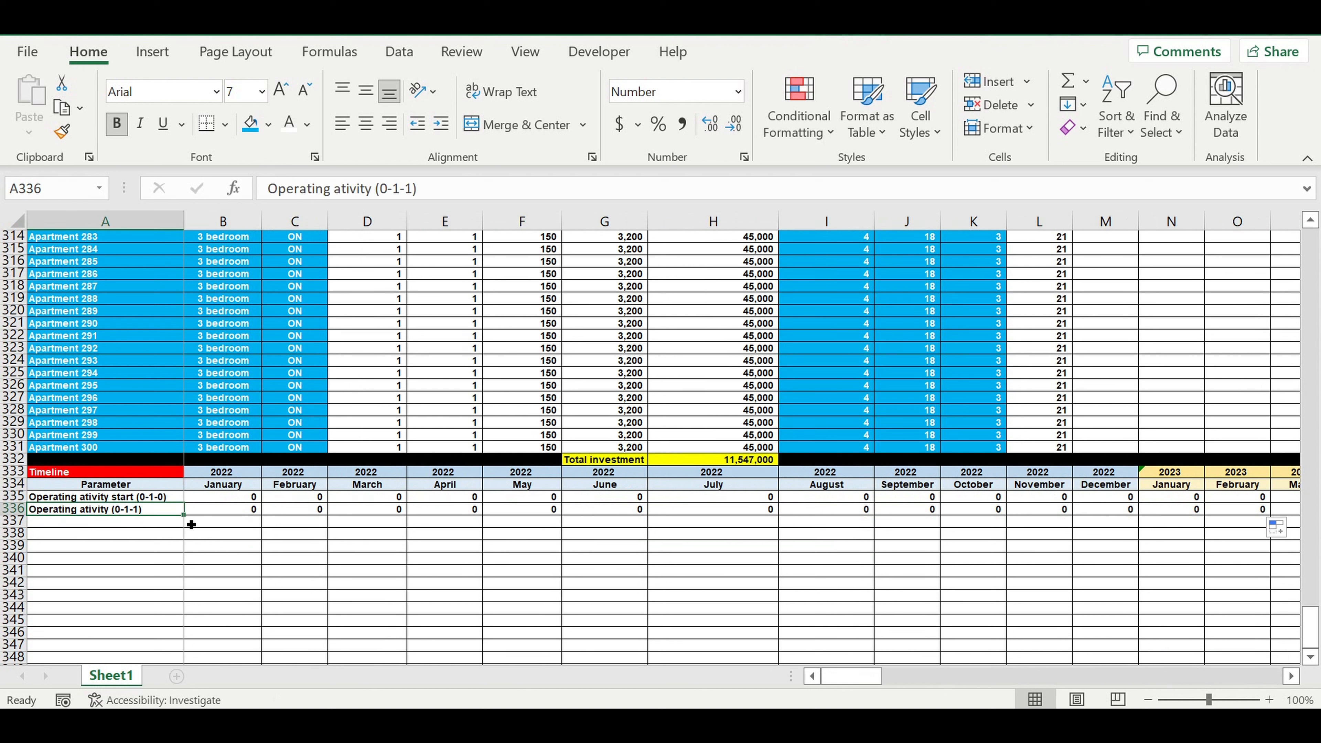
left_click_drag(188, 520, 185, 526)
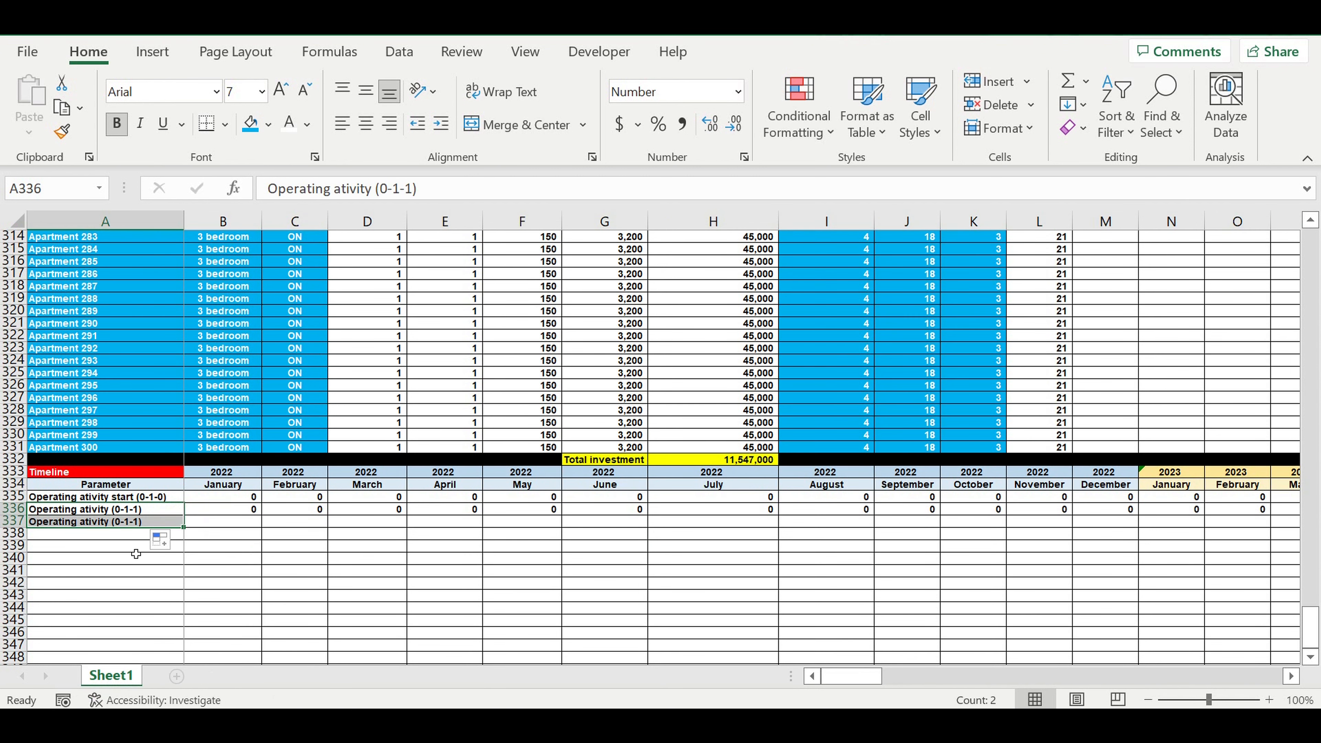
left_click(136, 547)
left_click(122, 523)
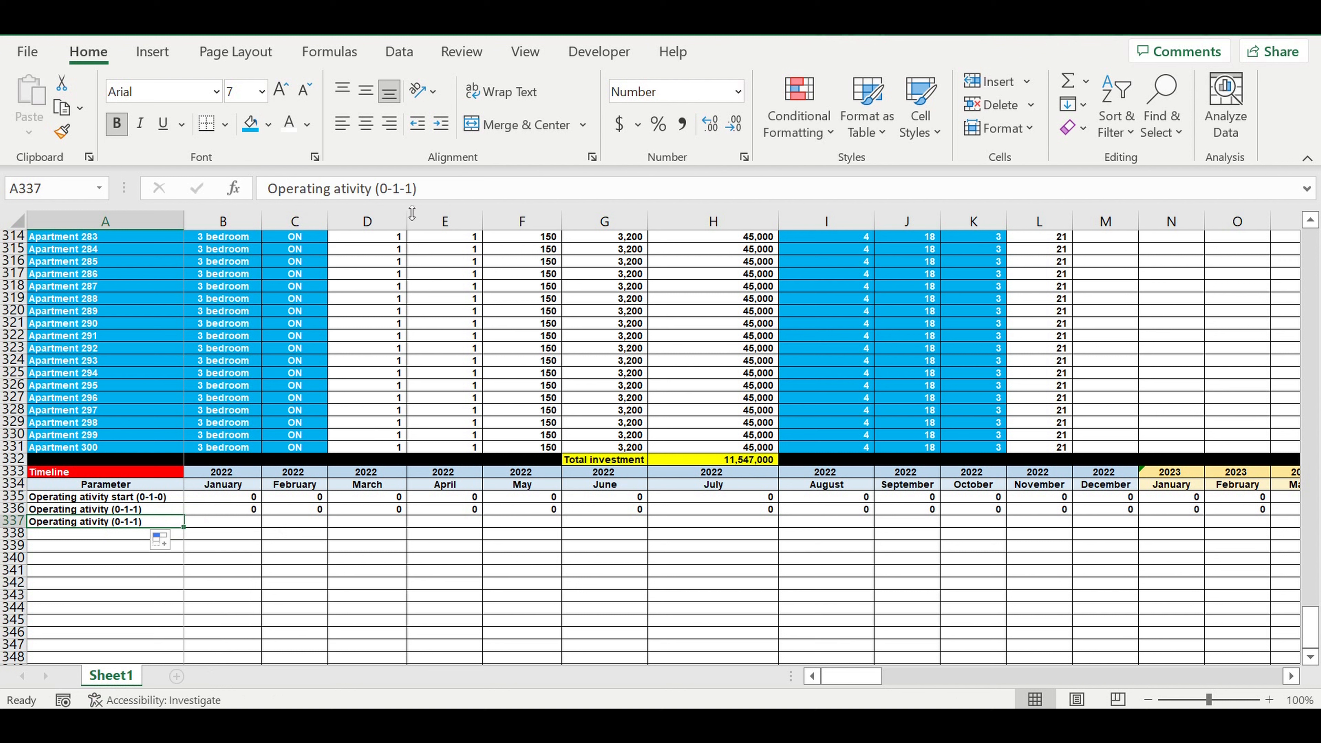
double_click(409, 189)
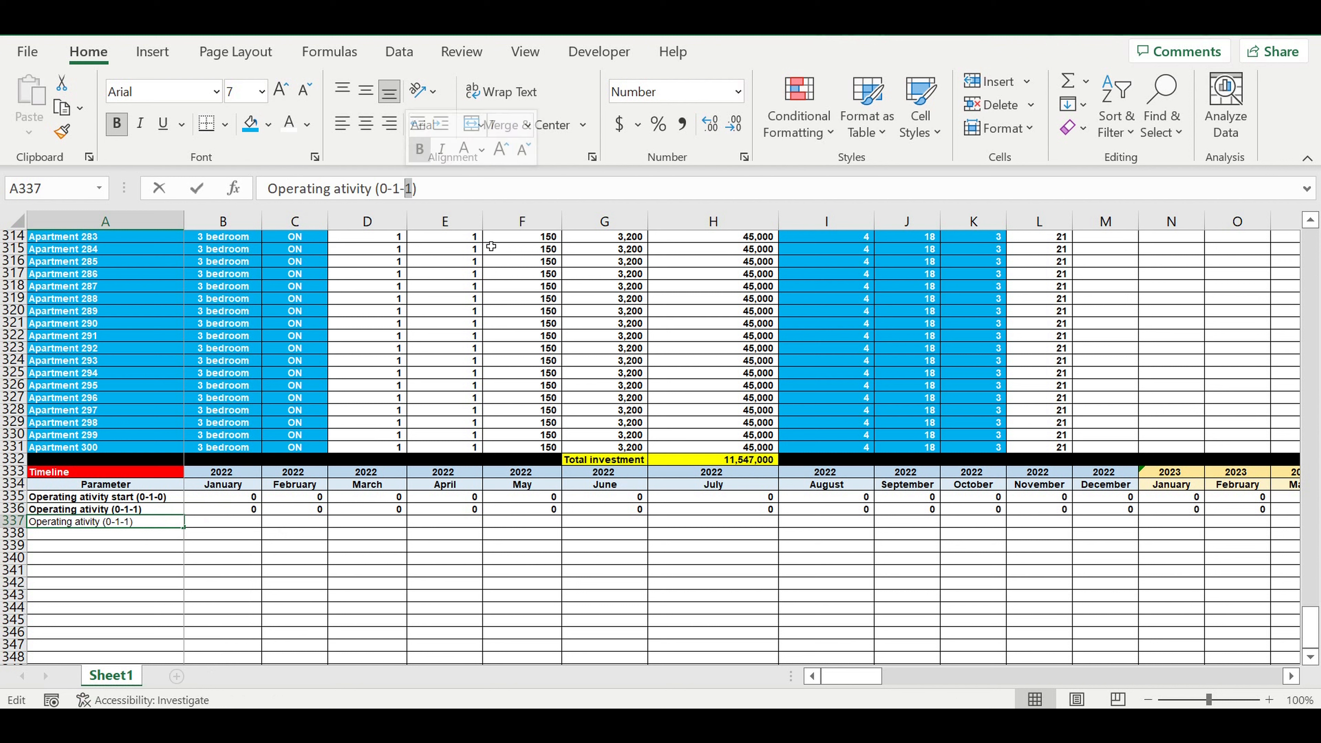
type("2")
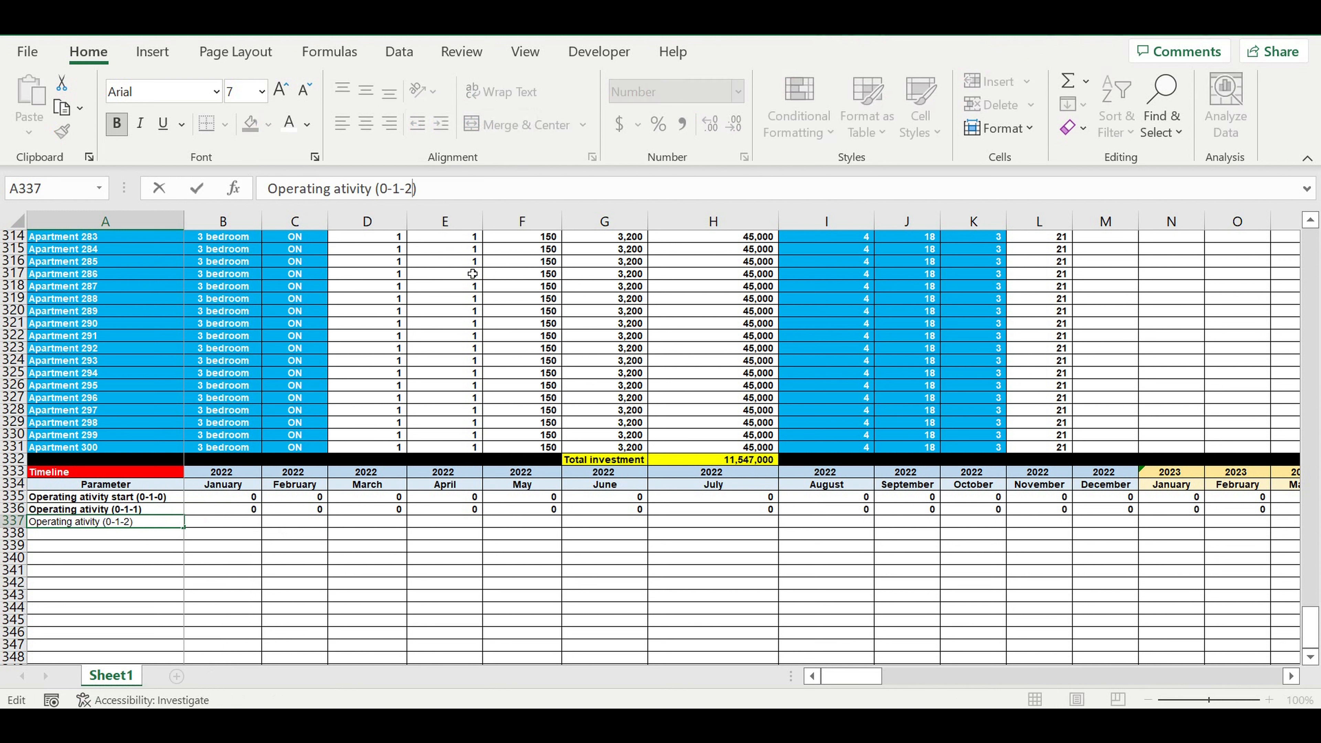
type("-3")
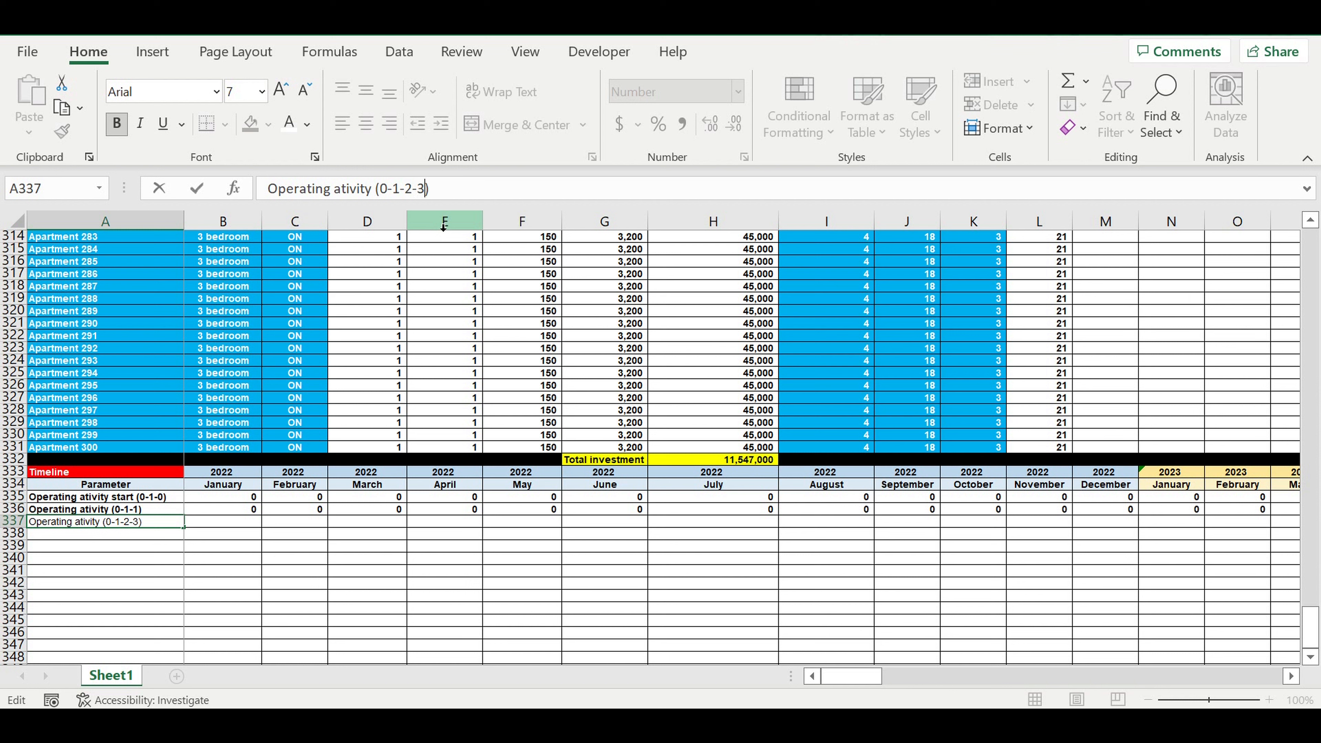
key("Return")
- Enter =B336 in B337 as the first value of the operating month counter
left_click(224, 526)
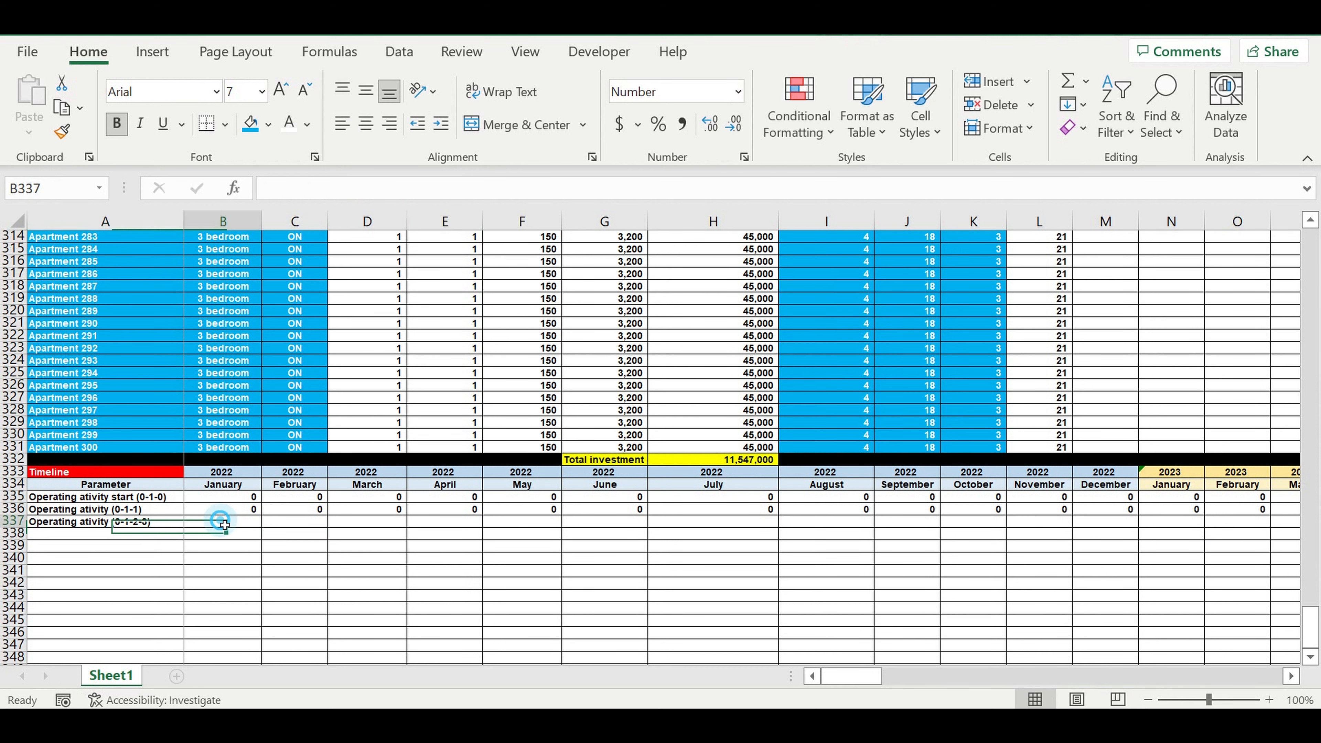
type("=")
left_click(238, 512)
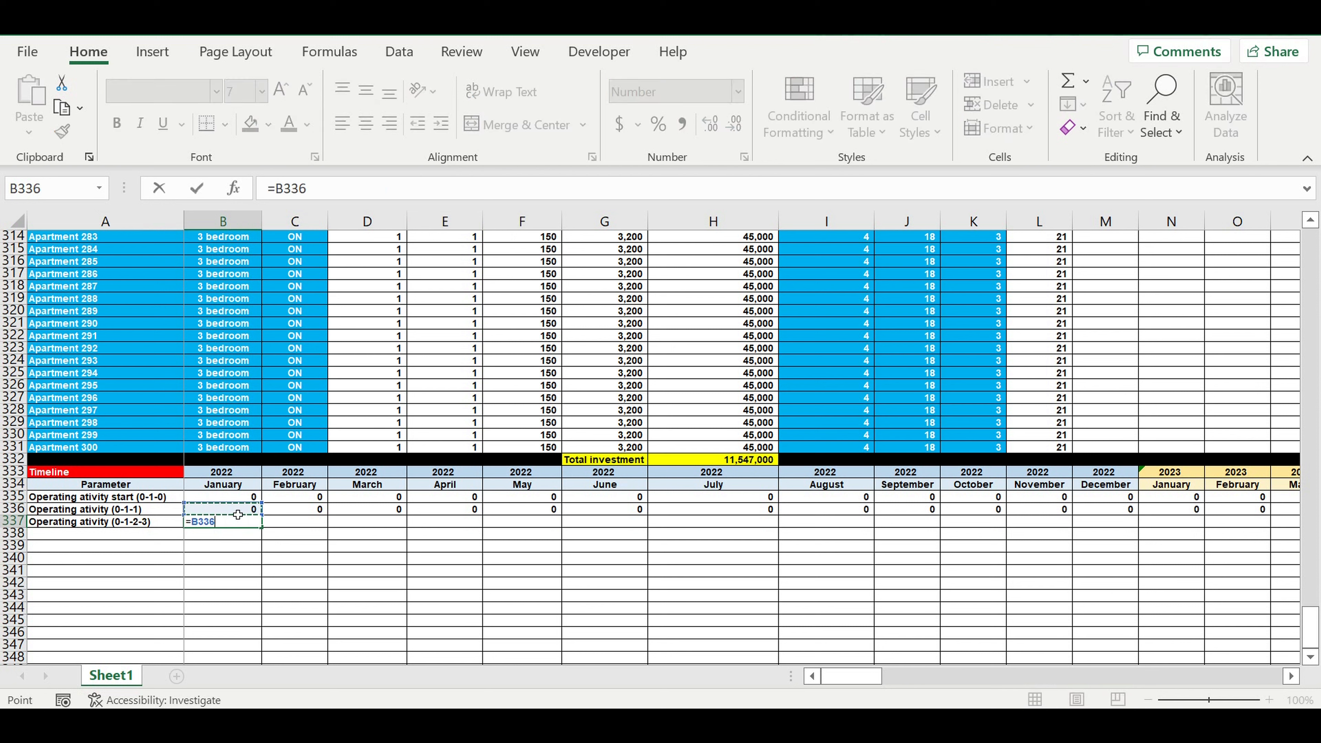
- Enter =B337+C336 in C337 so the counter adds each month's activity flag to the previous count
left_click(295, 523)
type("=")
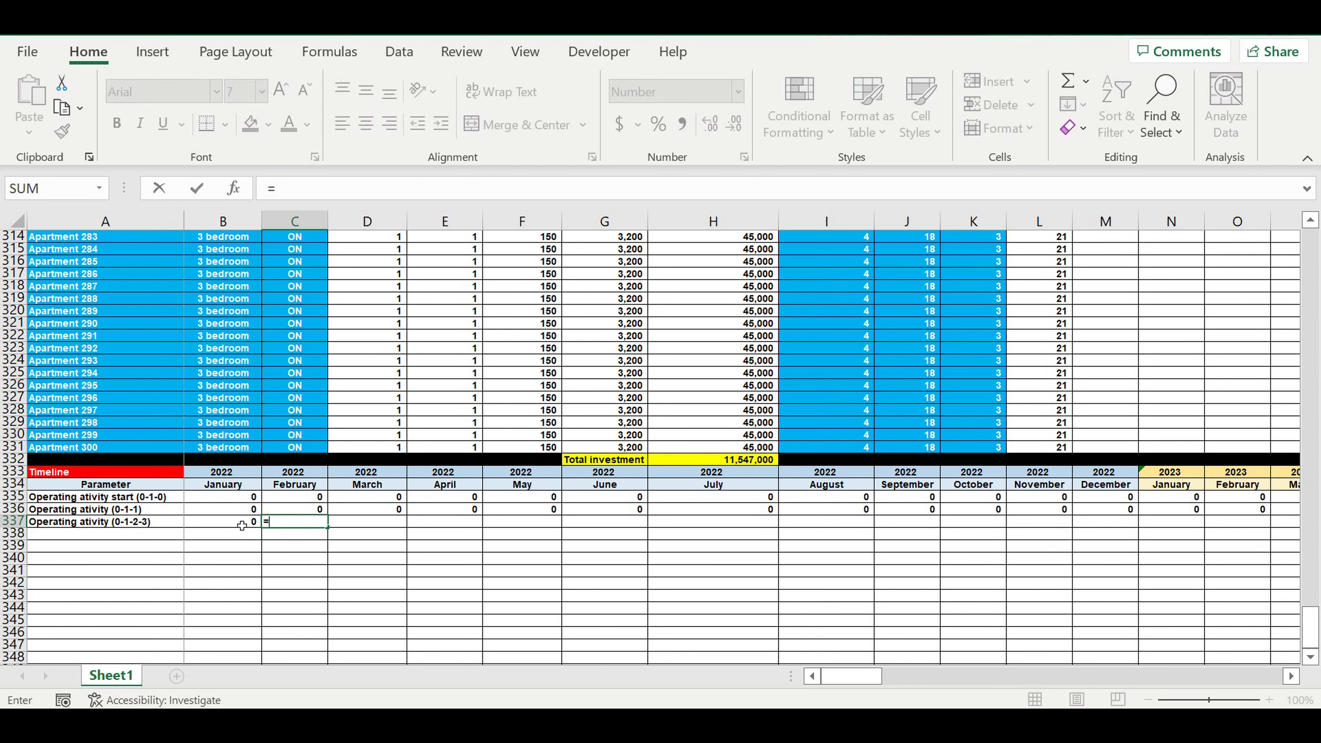
left_click(252, 524)
type("+")
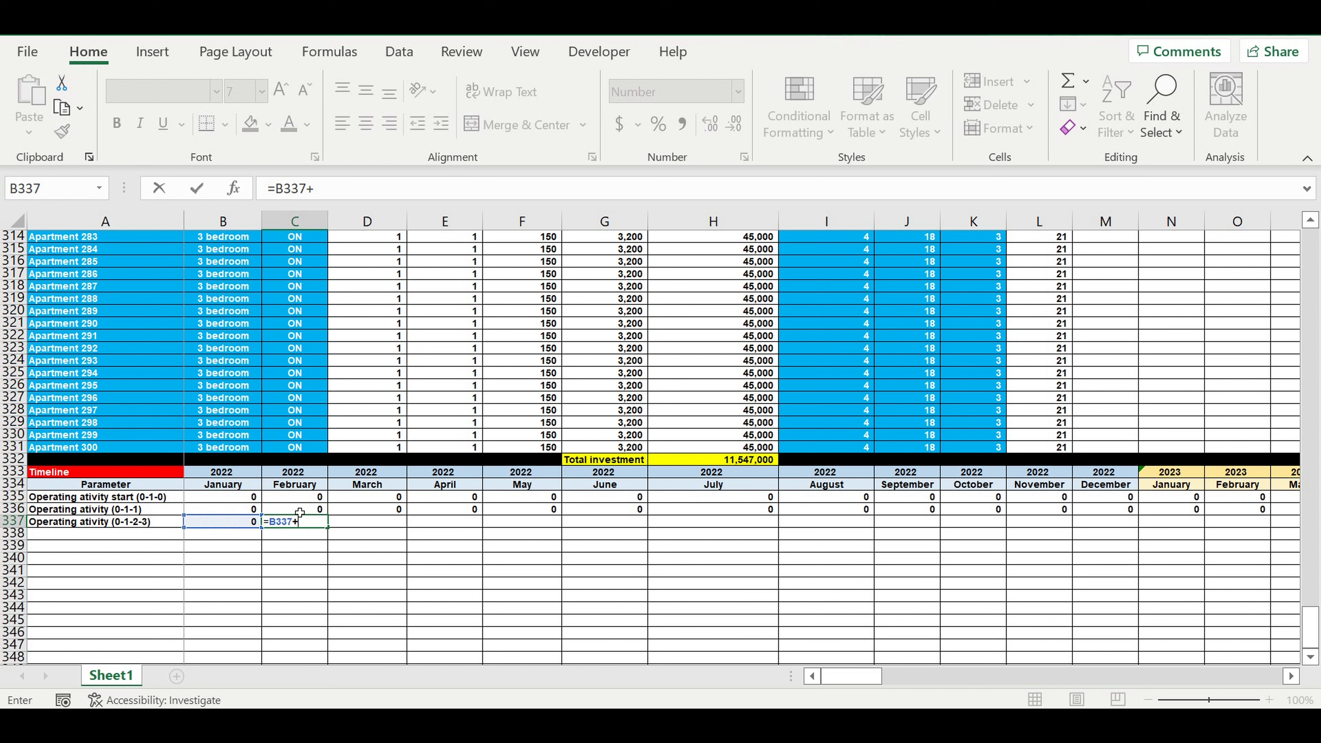
left_click(300, 512)
key("Return")
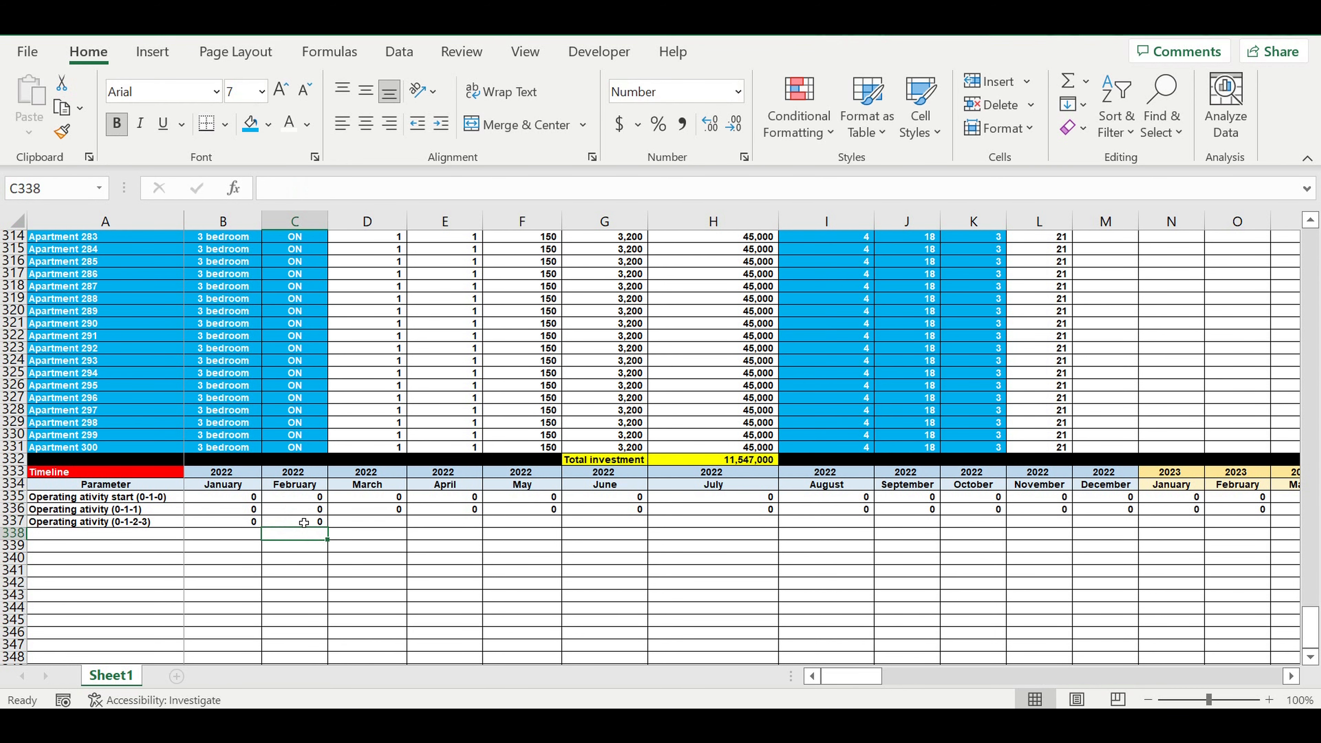
- Fill the C337 month counter formula across the timeline to December 2031
left_click(304, 522)
left_click_drag(331, 529, 1163, 554)
left_click(1011, 548)
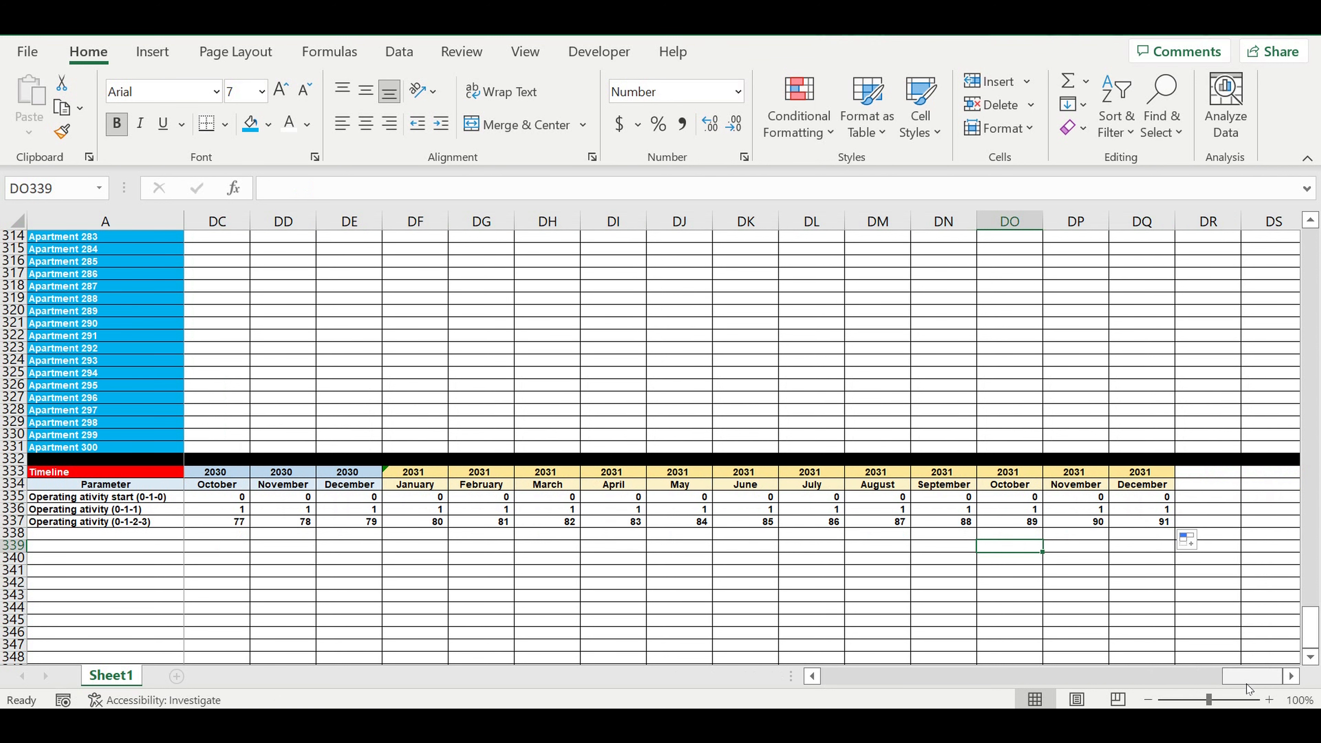
- Enter the row label "End of investment stage (0-1-0)" in A338 below the operating month counter
left_click_drag(1247, 680, 670, 658)
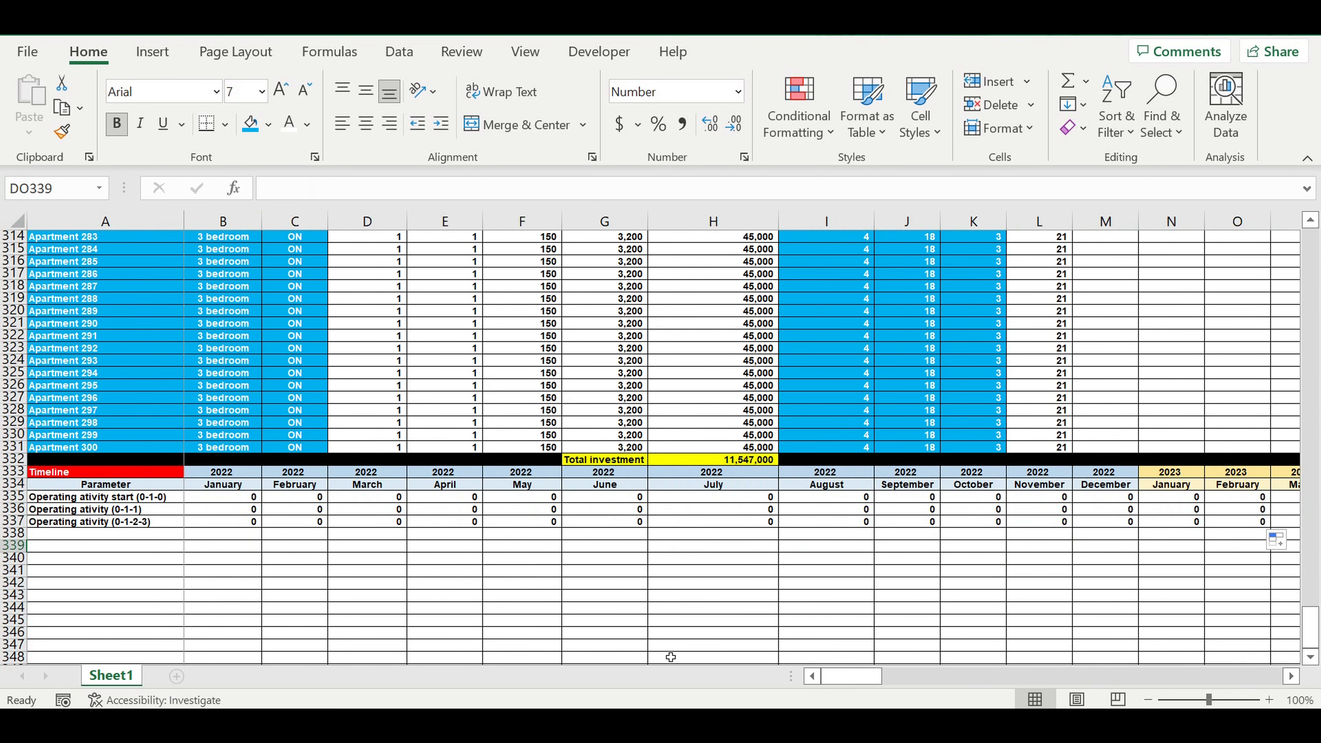
left_click(139, 536)
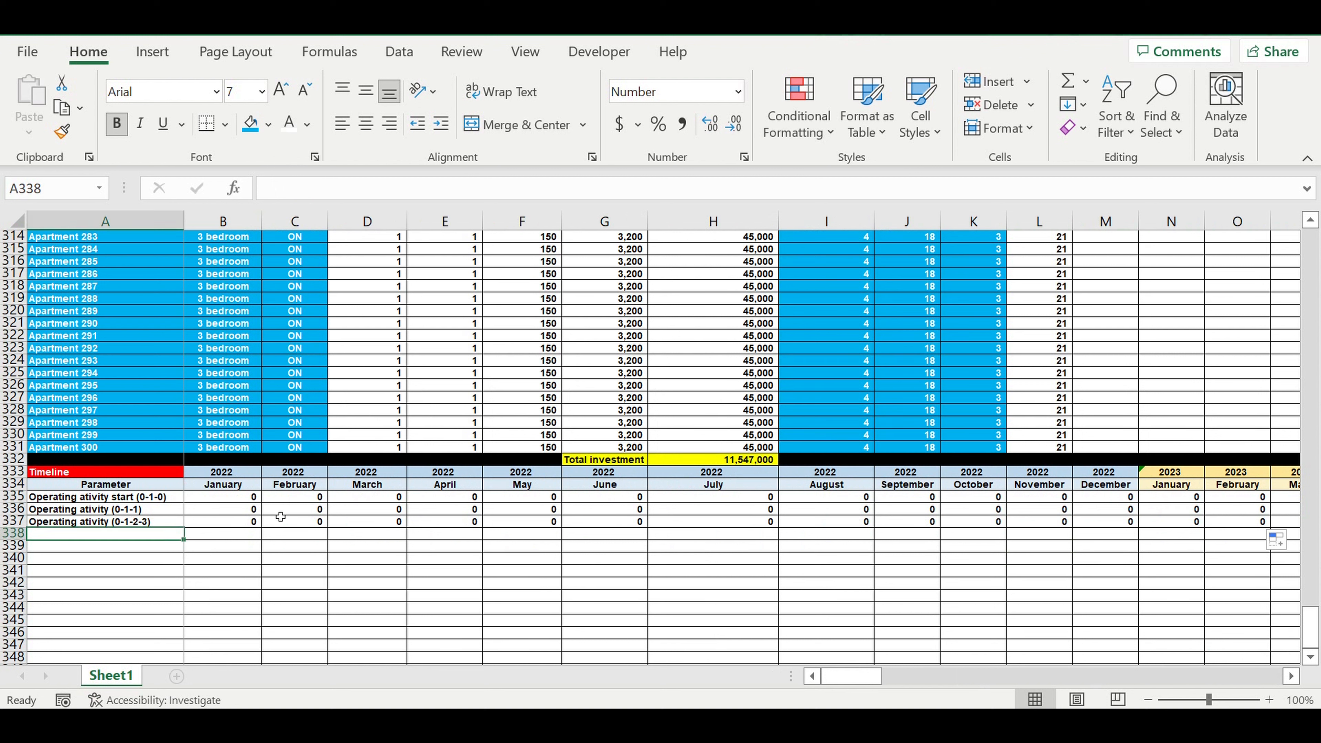
type("End of ")
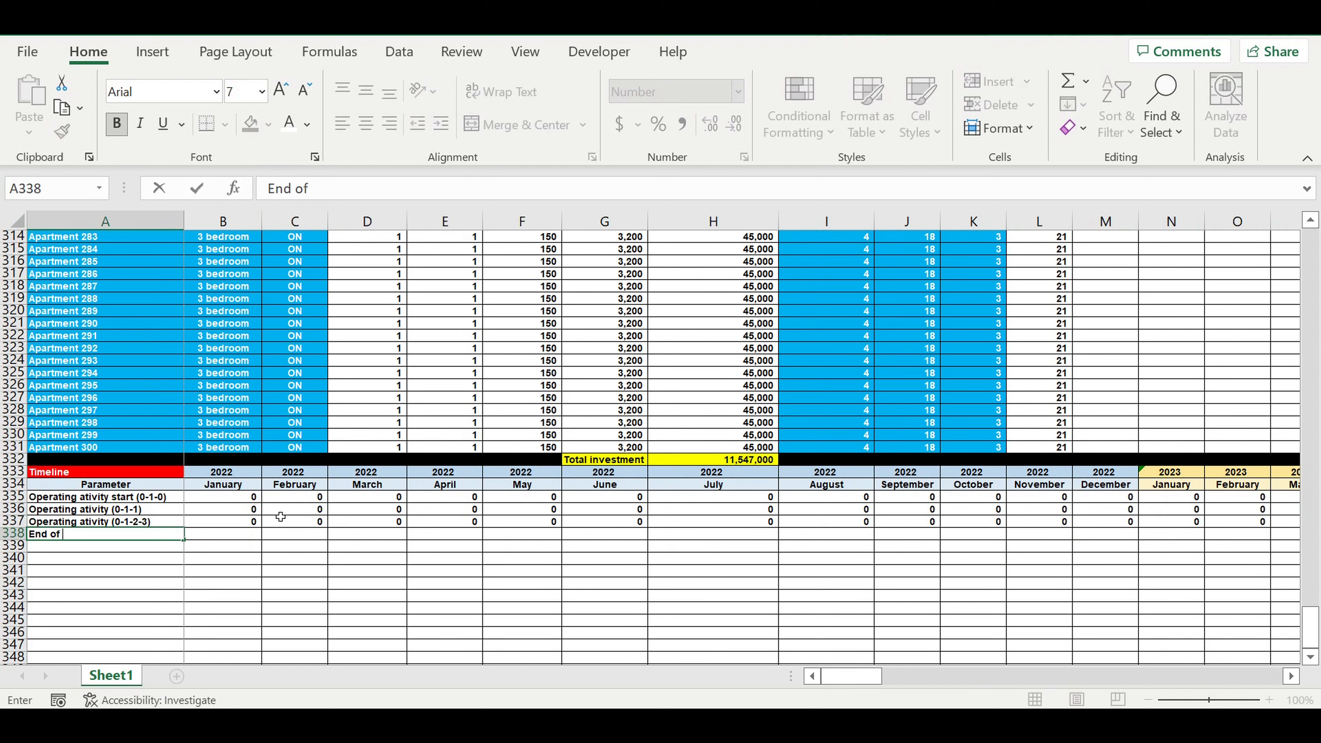
type("investment stage (0-1-0")
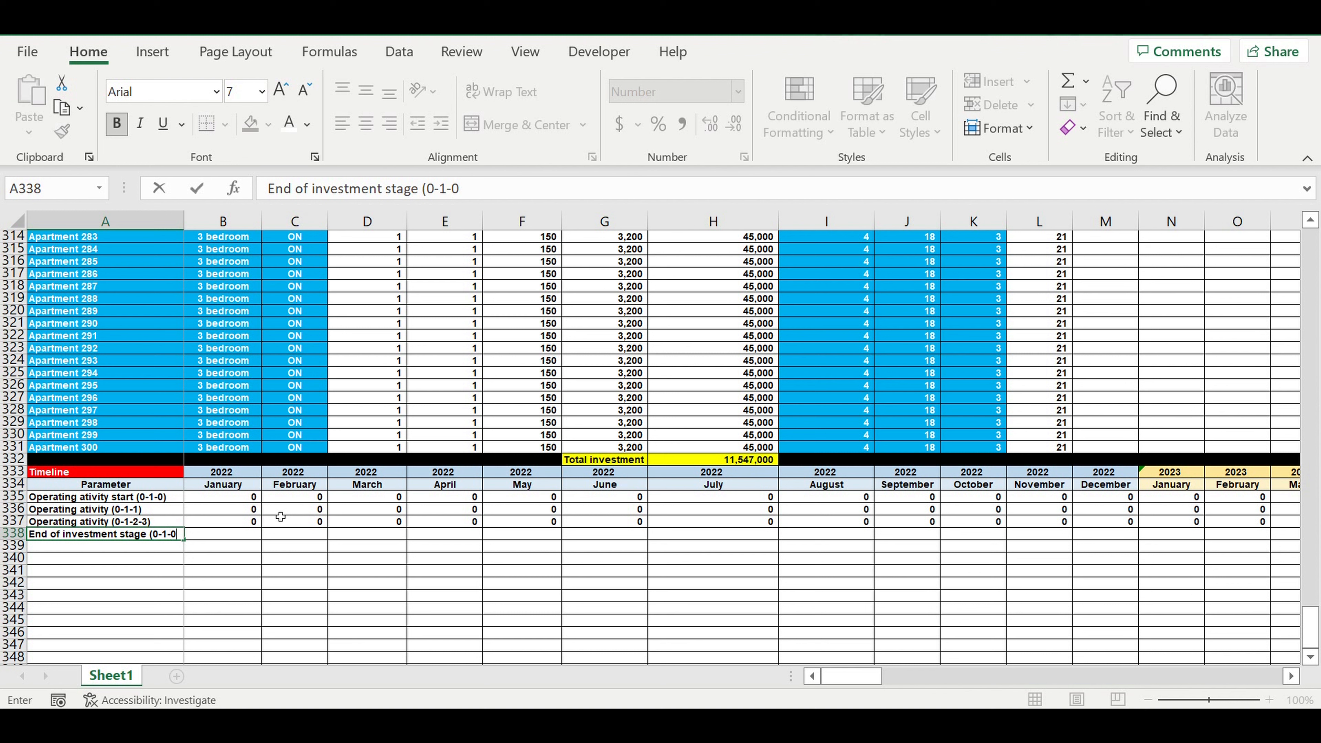
key("Return")
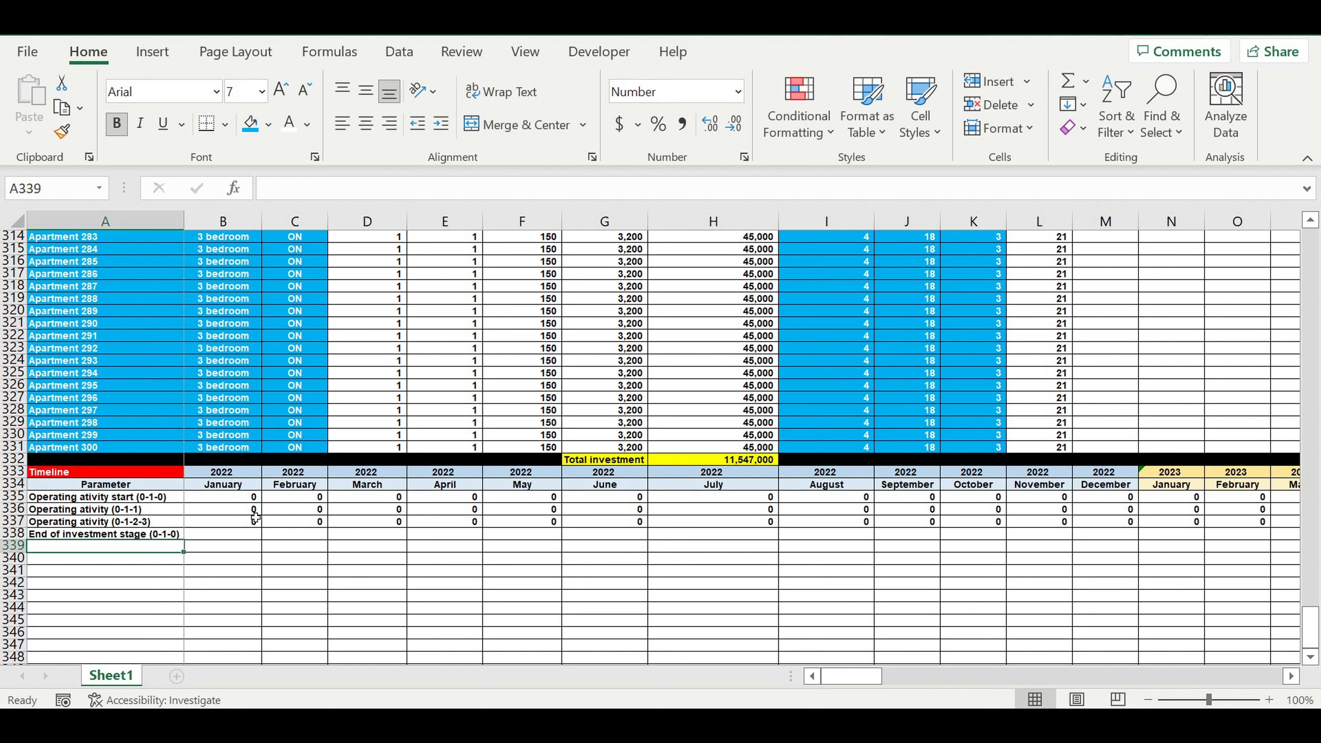
- Enter =C335 in B338 for the end of investment stage flag and fill it across the timeline to December 2031
left_click(237, 536)
type("=")
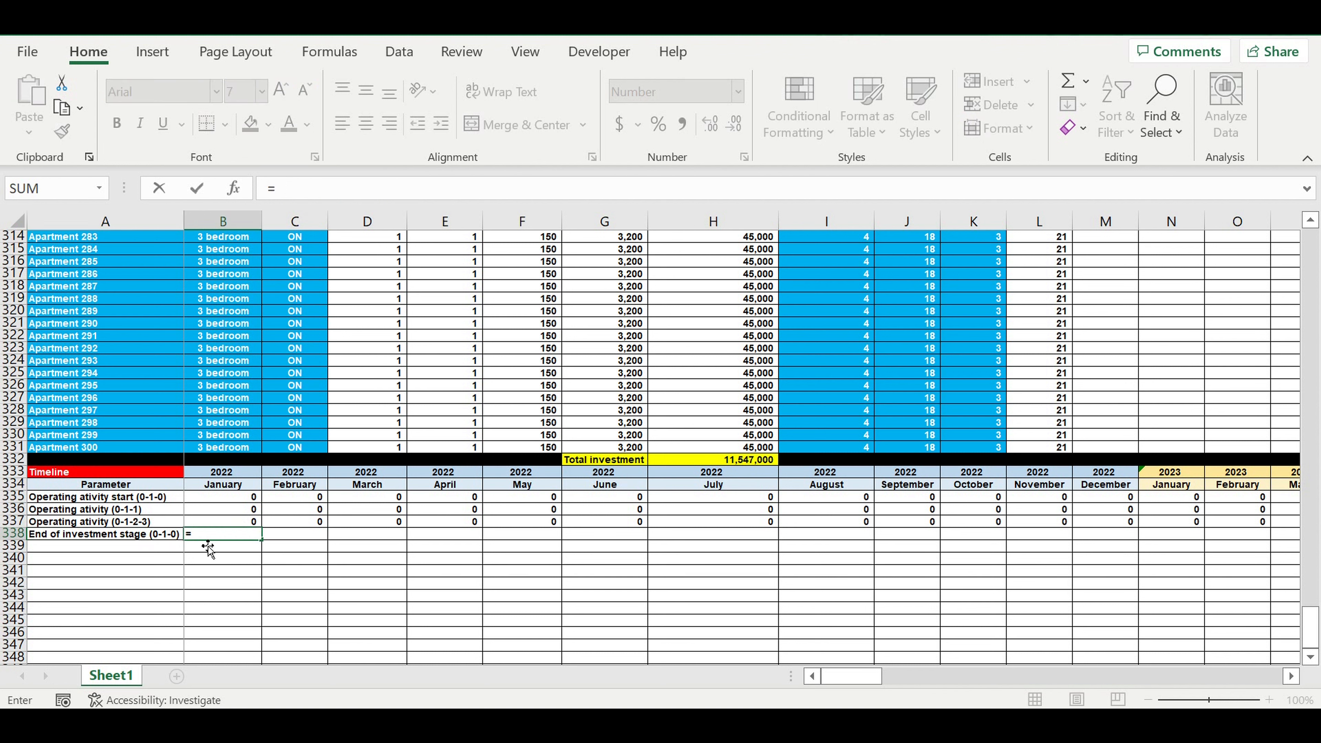
left_click(300, 501)
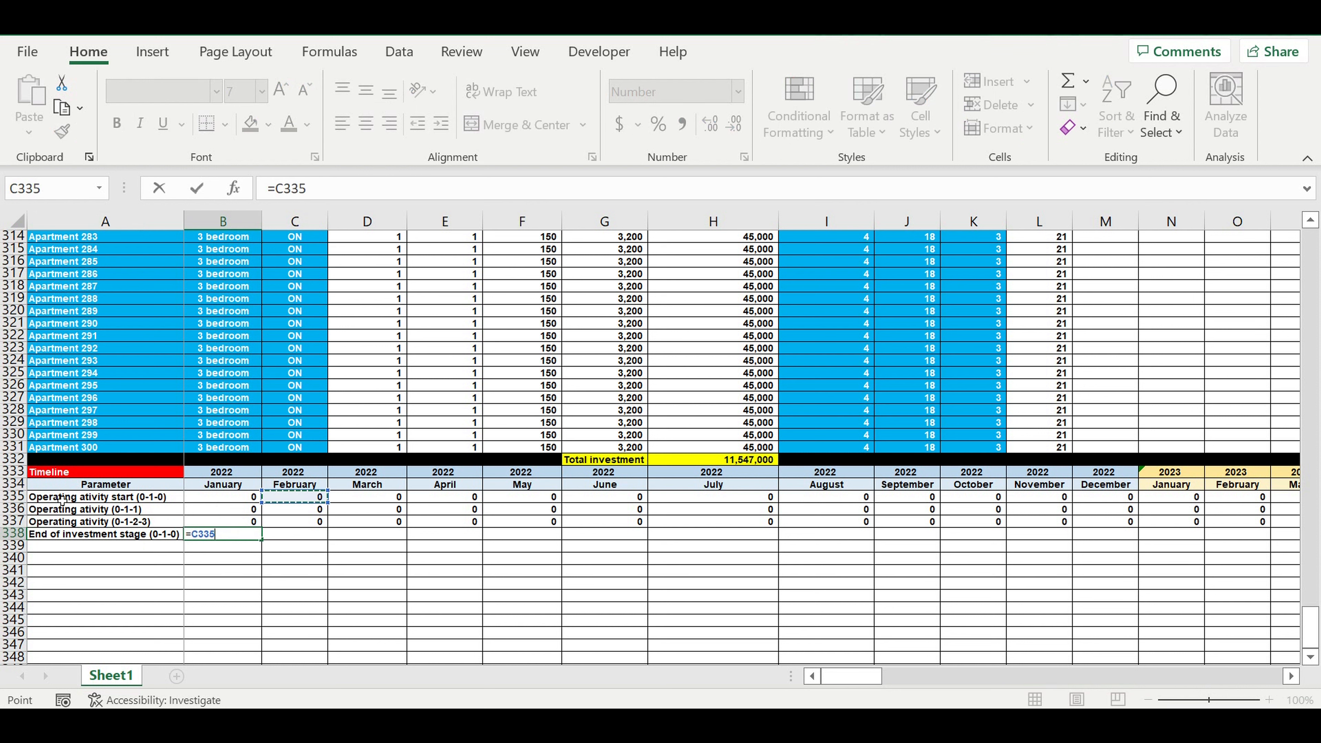
key("ctrl+Return")
left_click_drag(261, 540, 1174, 539)
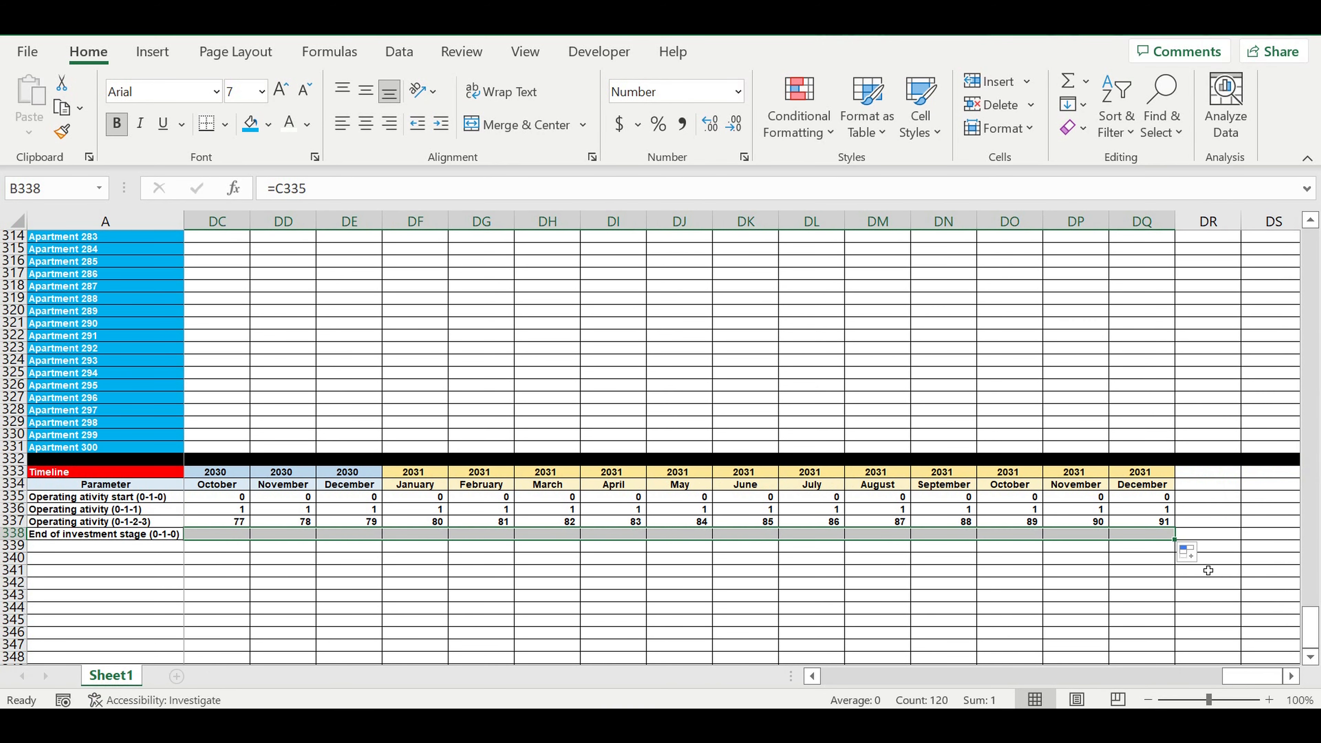
- Review Apartment 1's inputs in the core block, including its type and the first tenant's month of operating activity
left_click_drag(1243, 680, 521, 689)
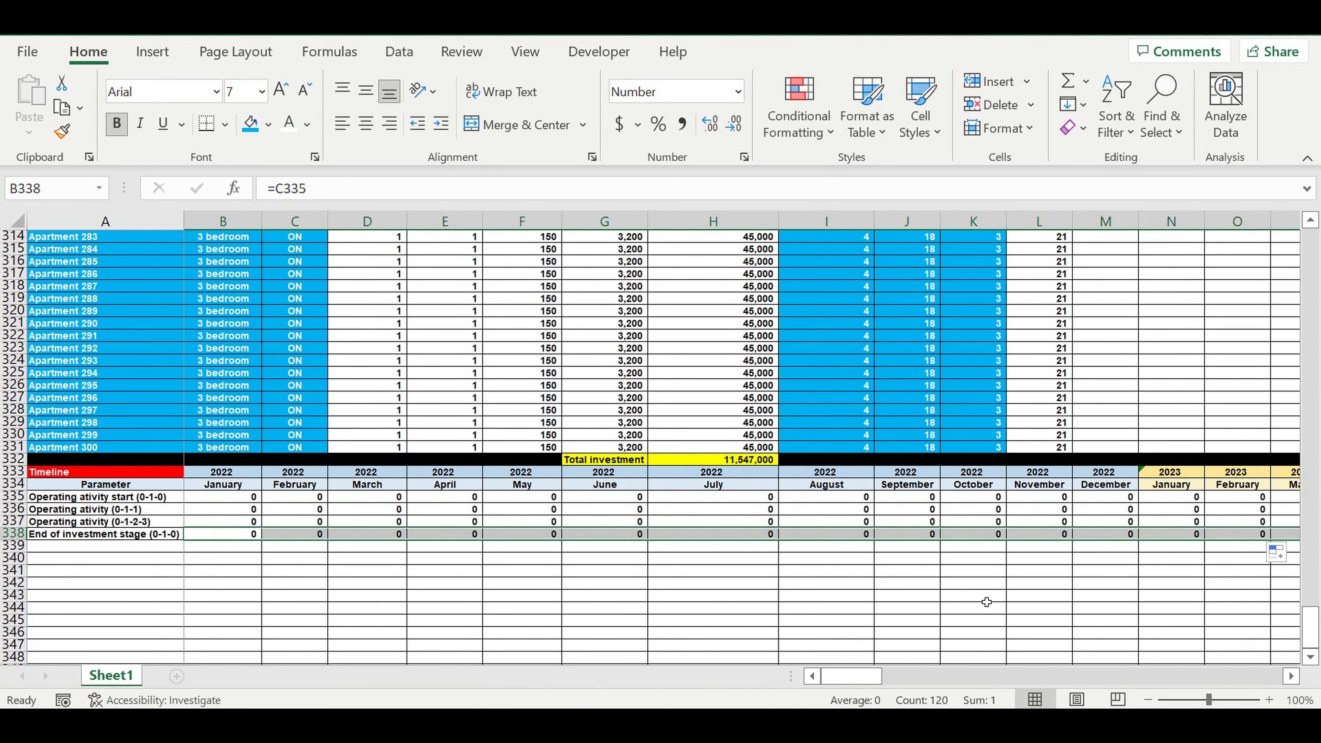
left_click_drag(867, 684, 786, 680)
left_click_drag(1313, 629, 1314, 186)
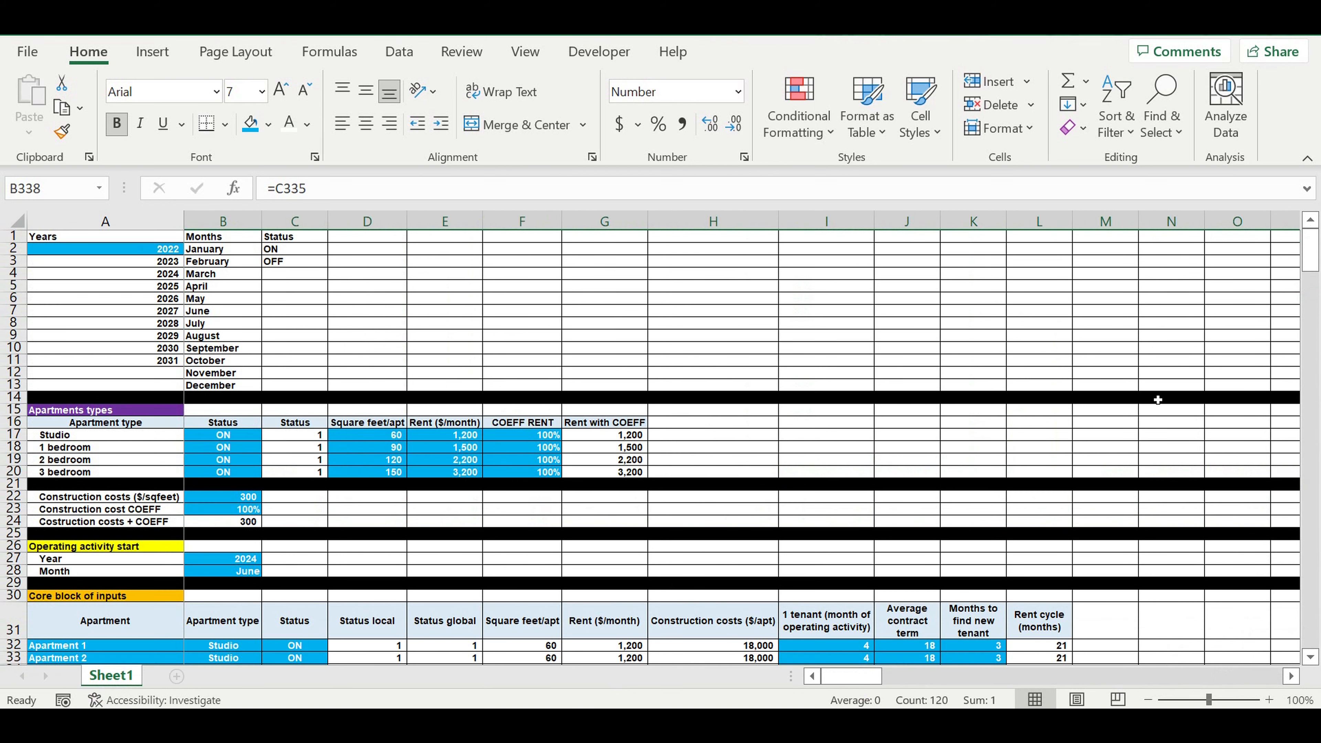
left_click(853, 648)
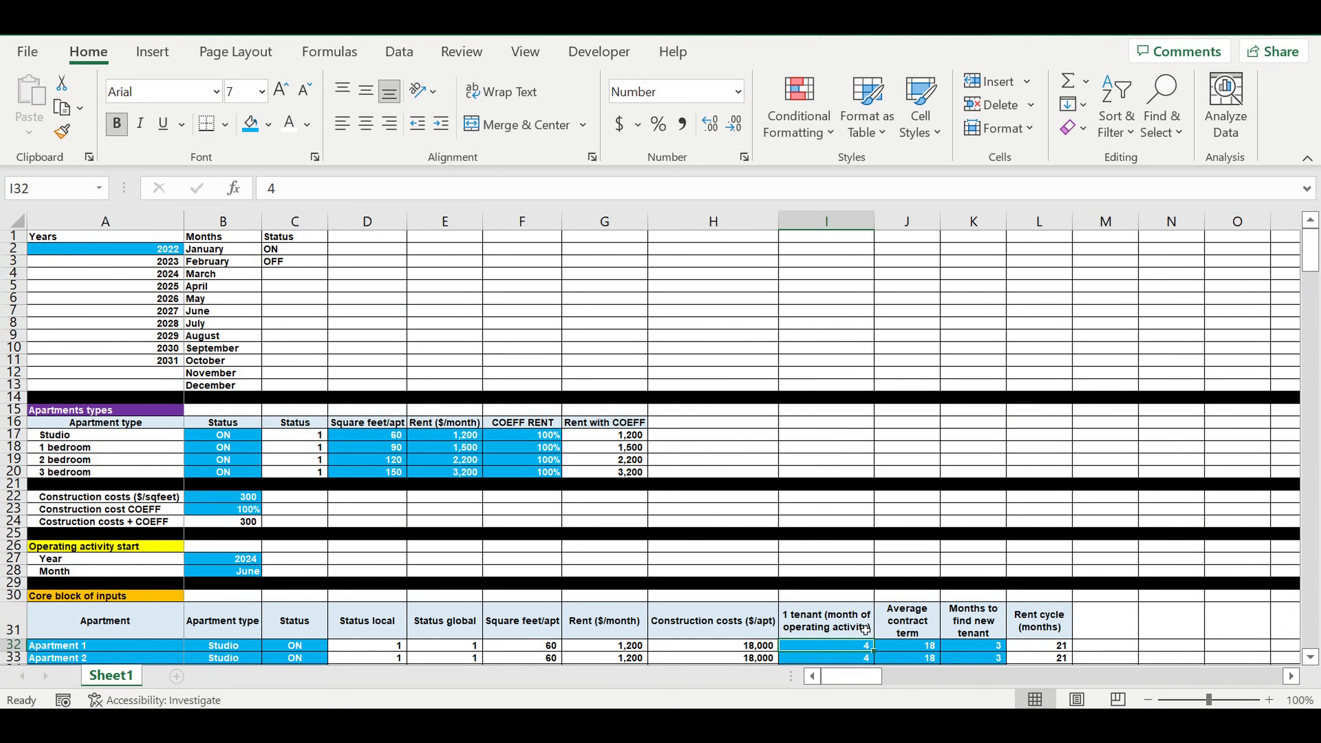
scroll(893, 608, "down", 2)
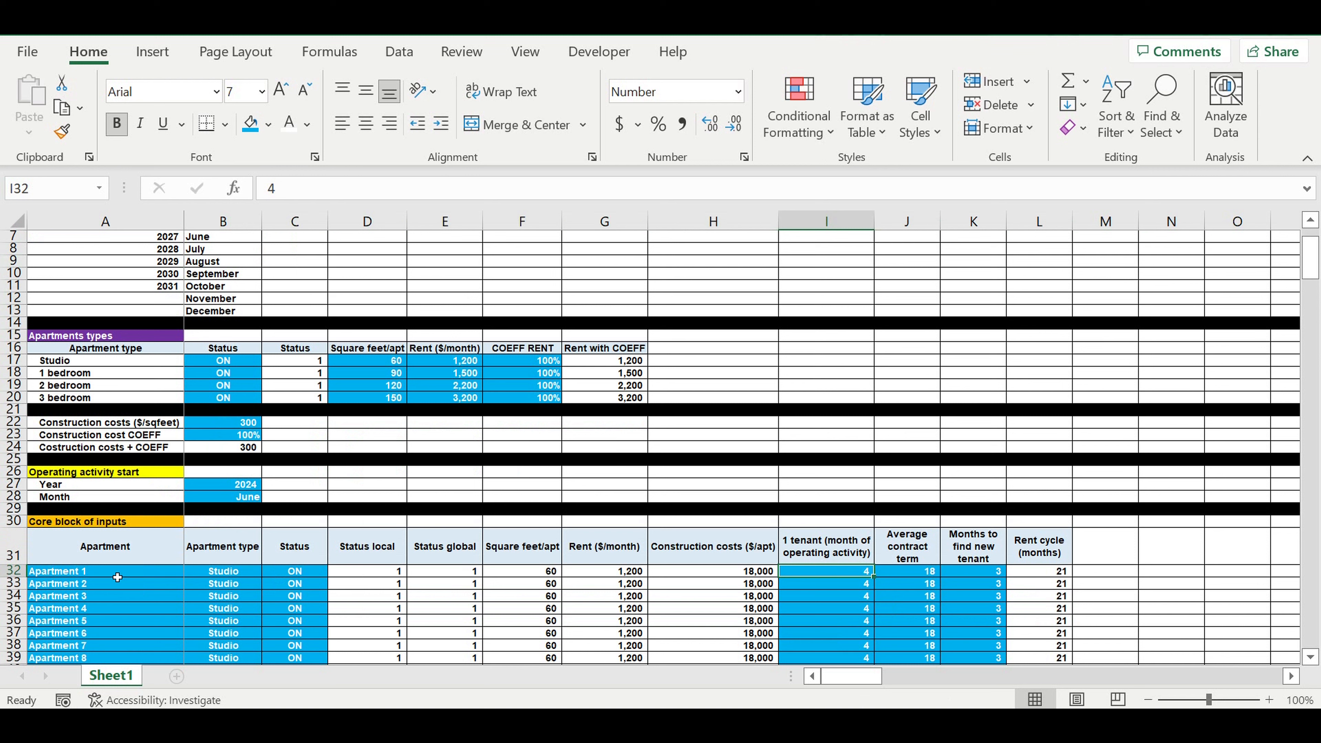
left_click(98, 576)
left_click(226, 578)
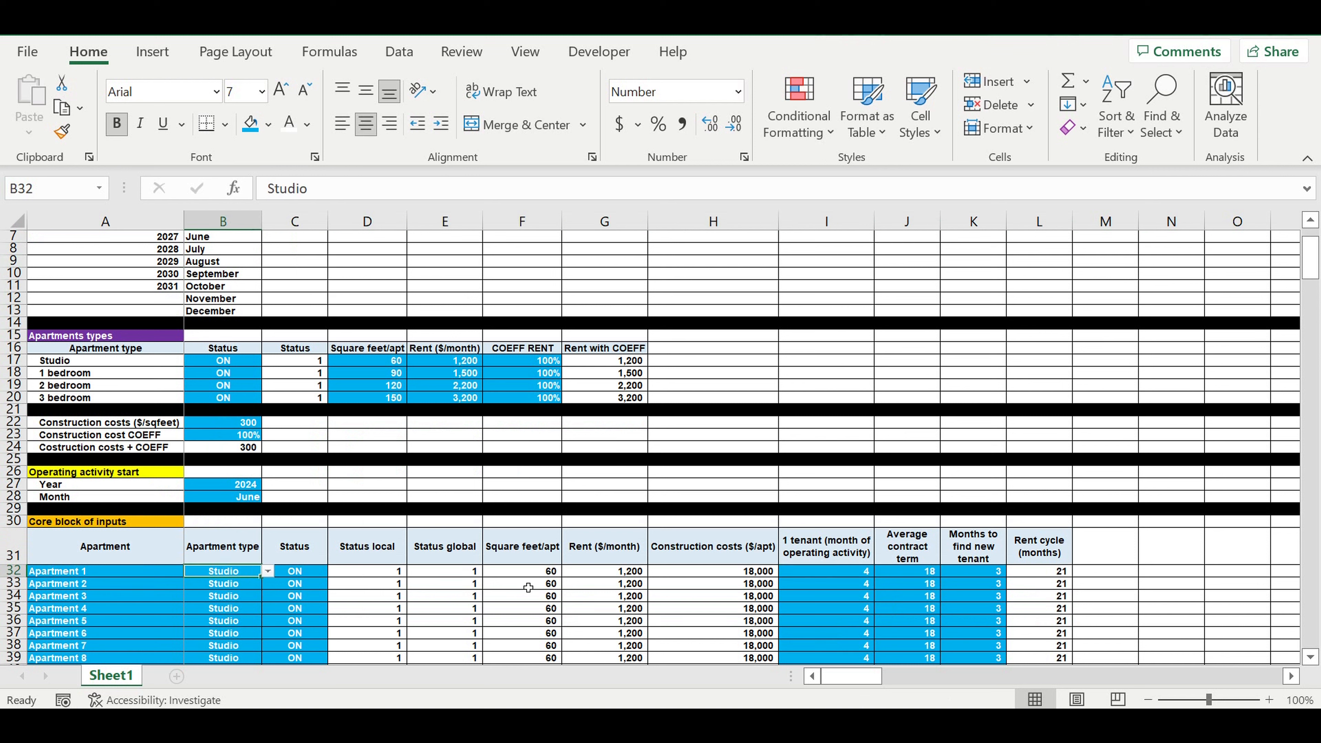
left_click(832, 576)
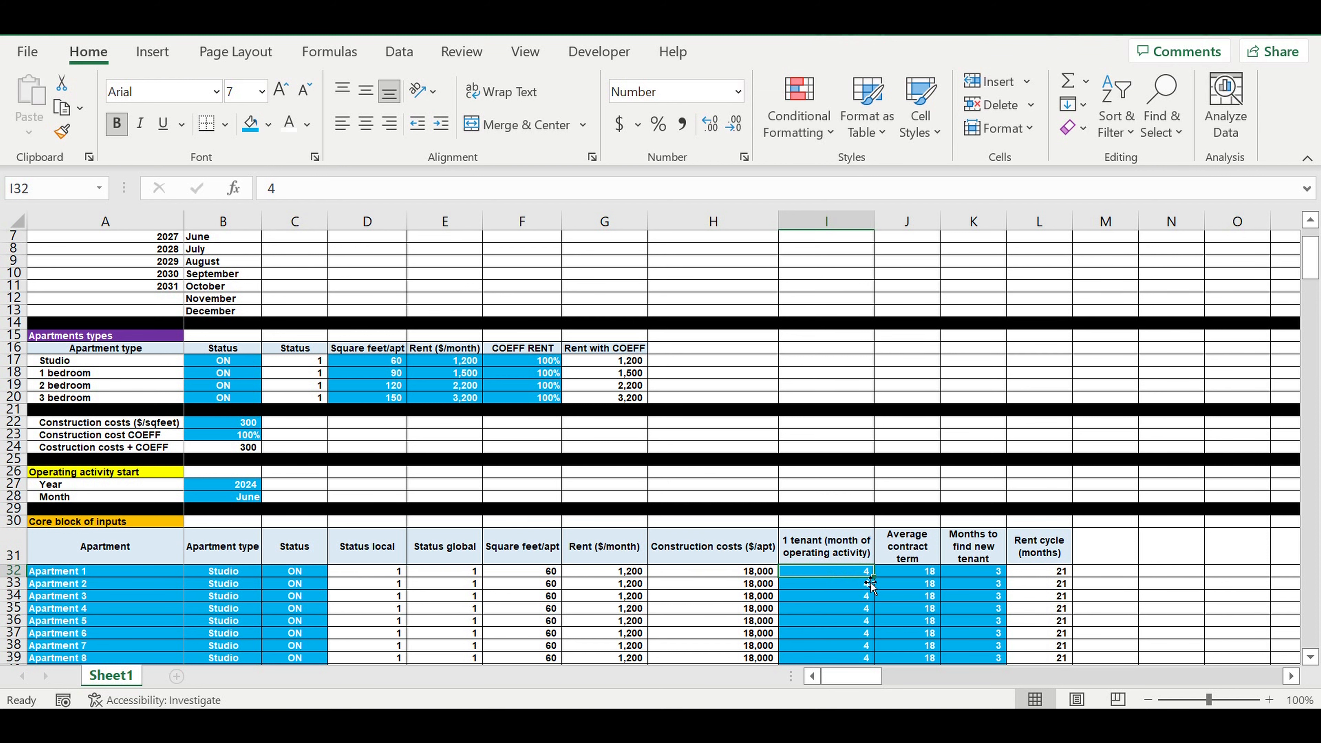
scroll(883, 554, "down", 8)
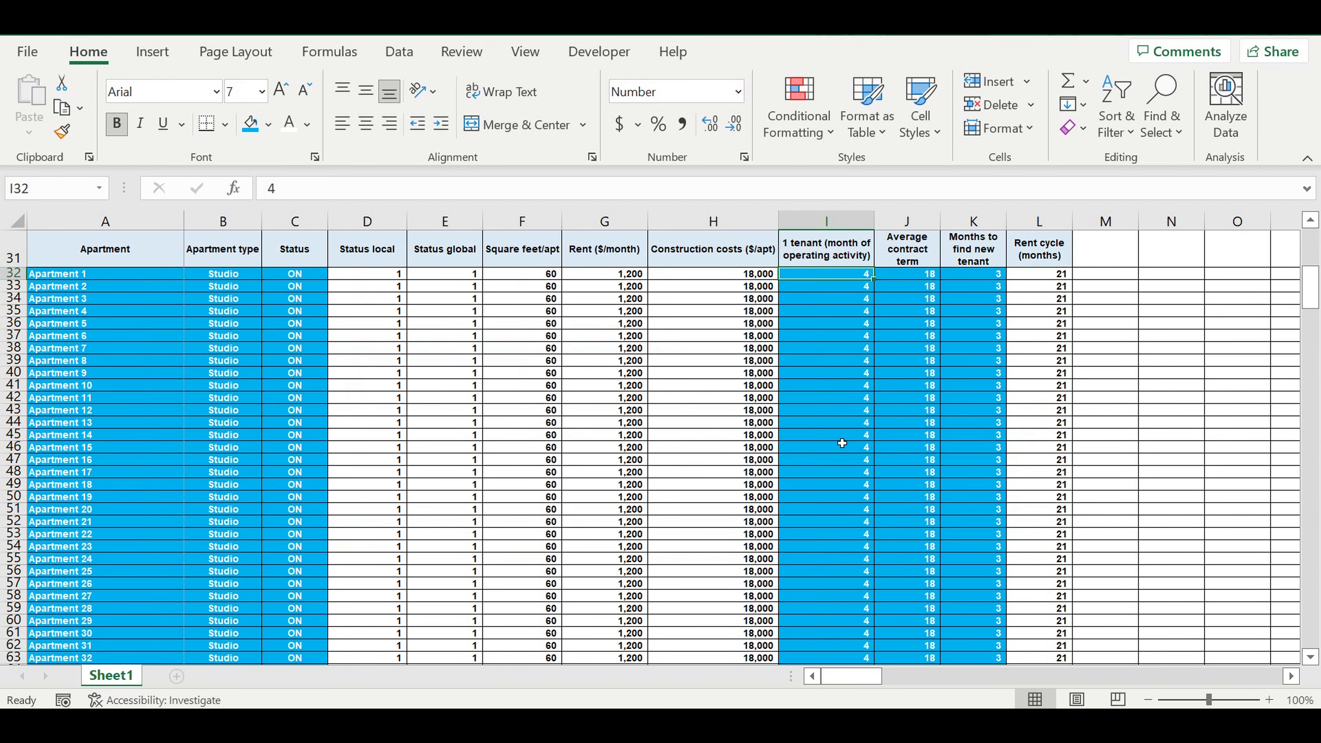
scroll(844, 442, "down", 5)
left_click_drag(1313, 305, 1313, 625)
scroll(915, 593, "down", 2)
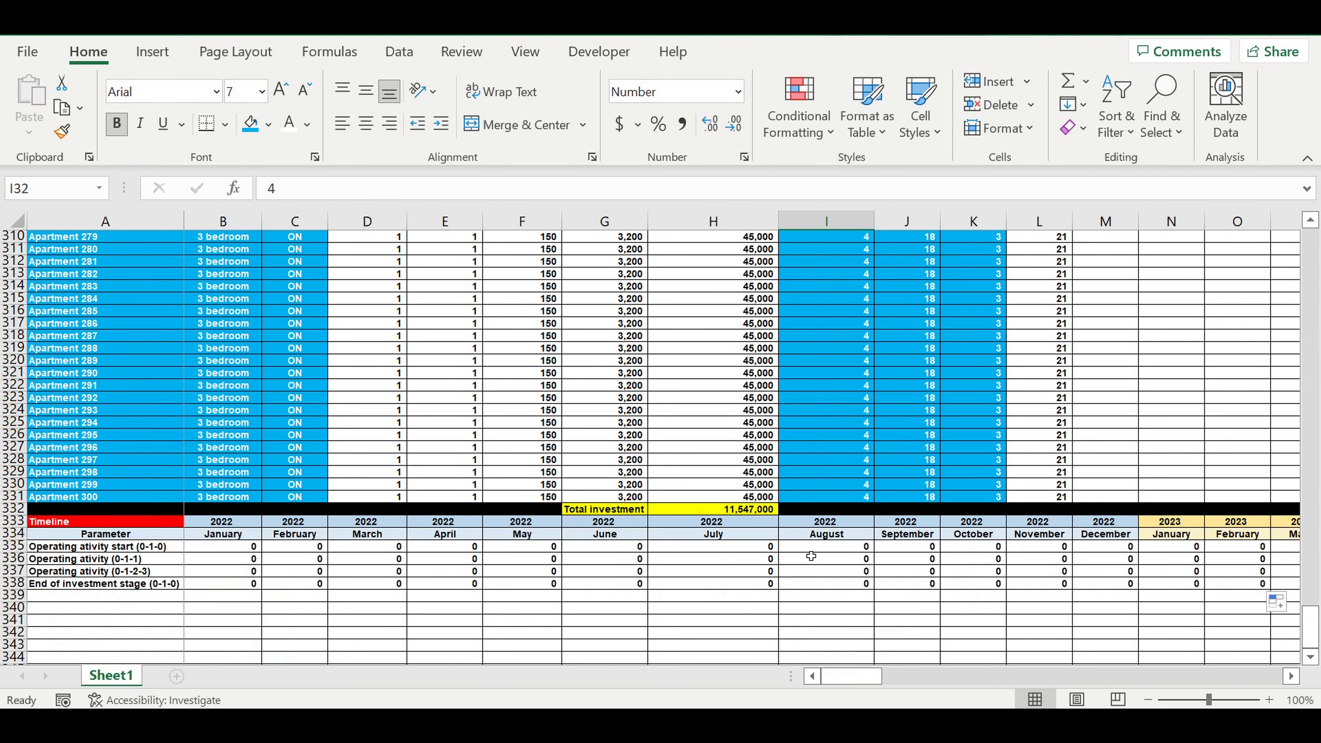
- Examine the operating month counter in row 337 from June to September 2024, plus the total investment formula in H332
left_click(21, 571)
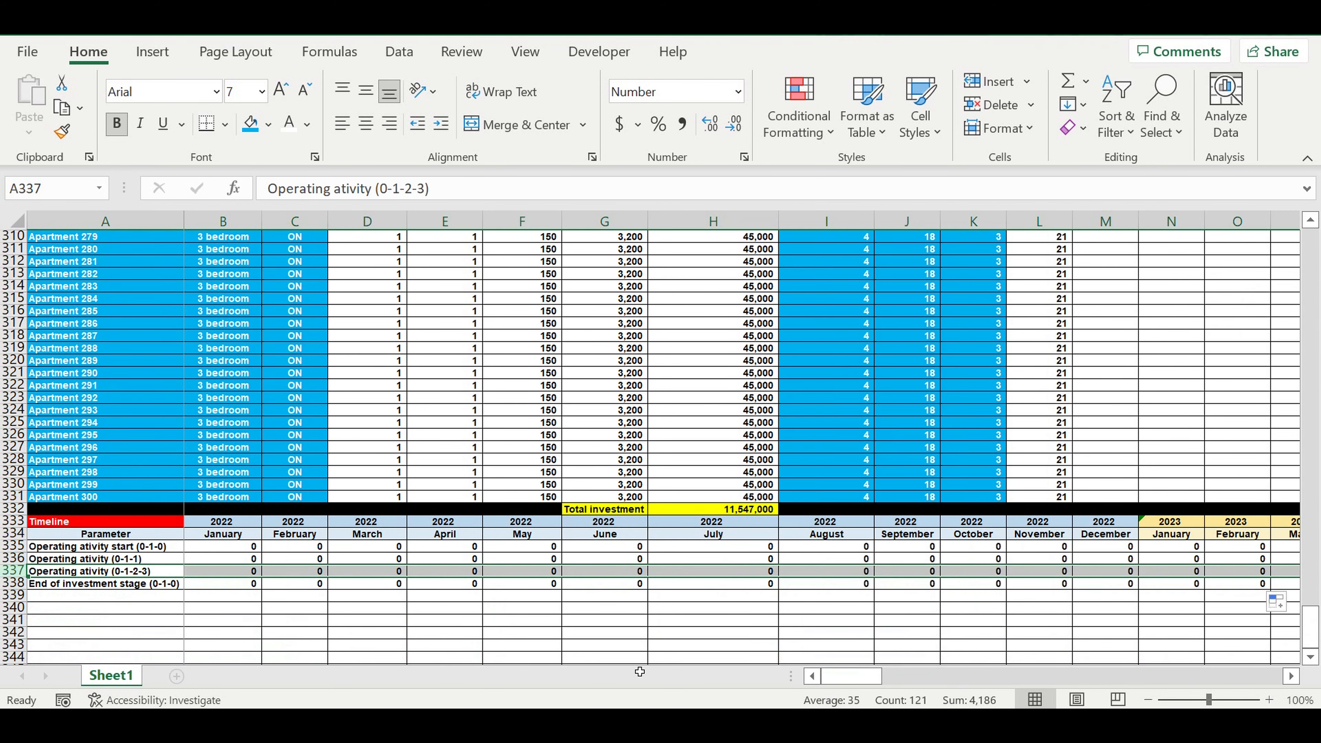
left_click_drag(860, 682, 950, 682)
left_click(757, 574)
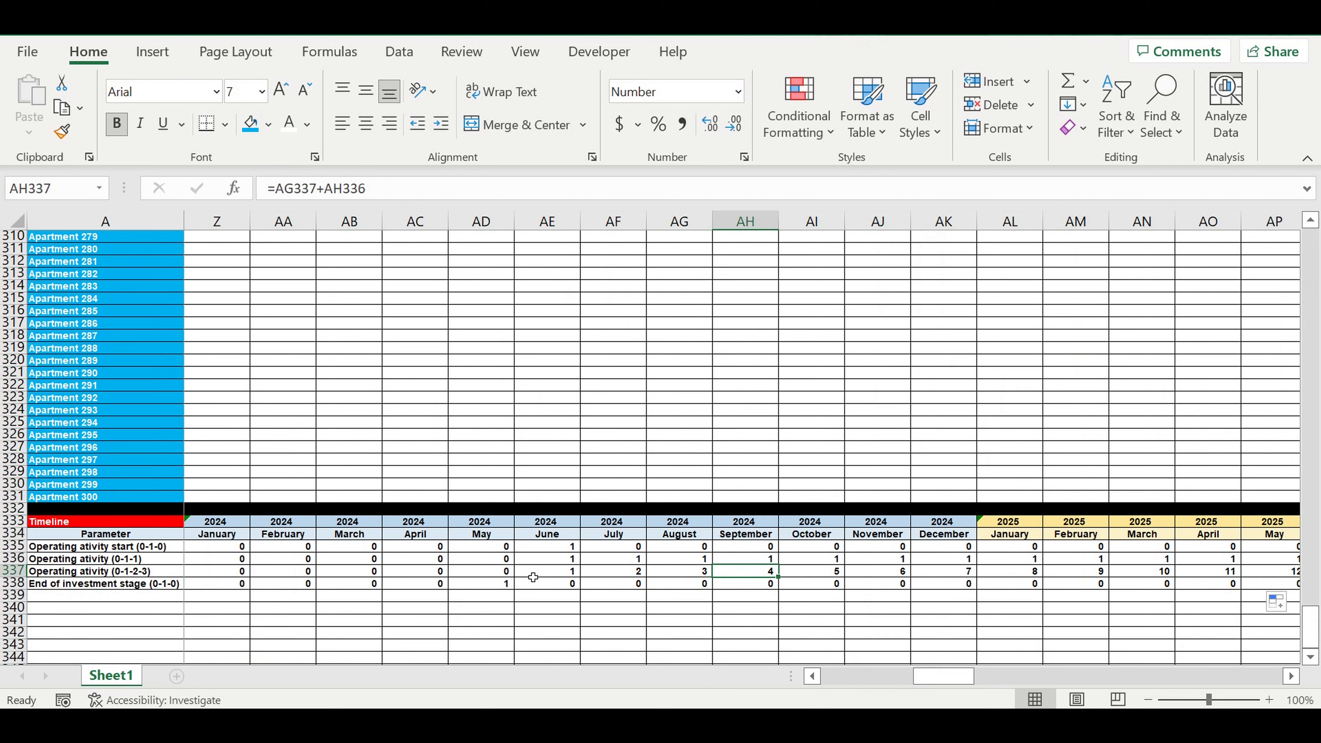
left_click(555, 575)
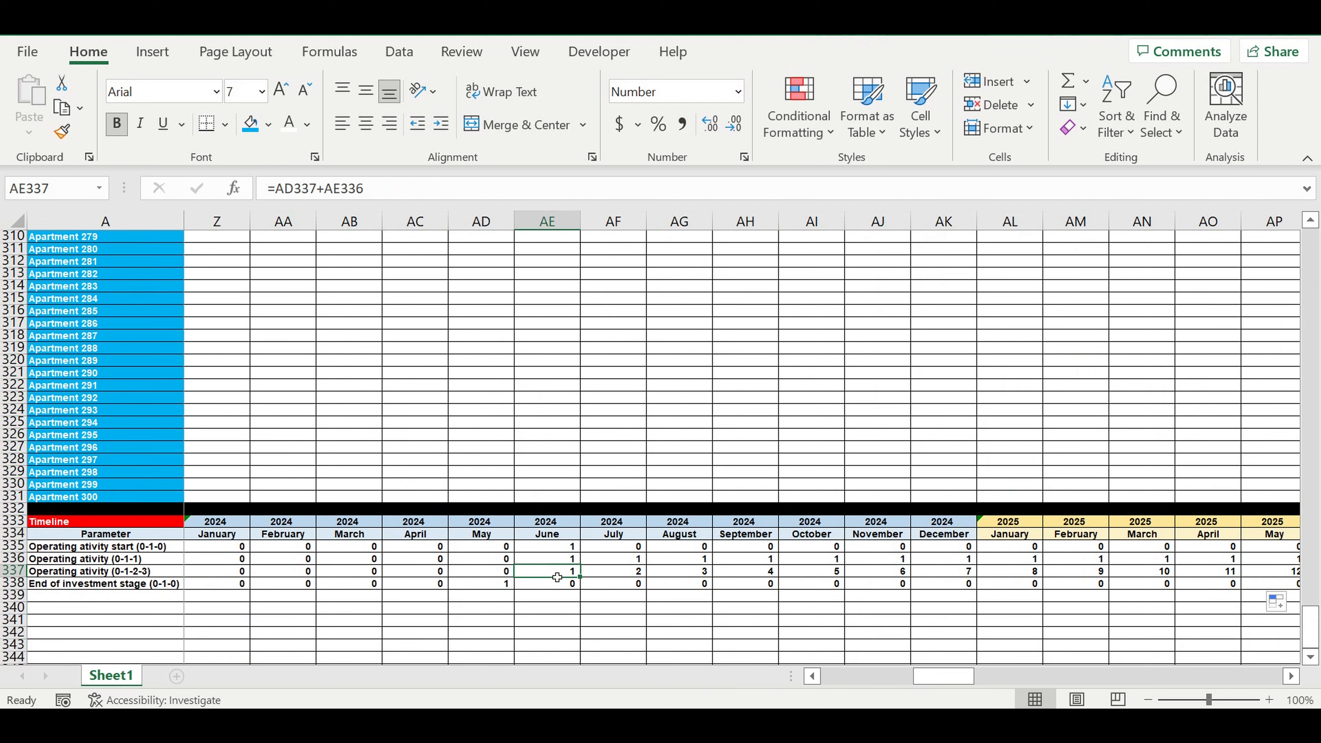
left_click(747, 576)
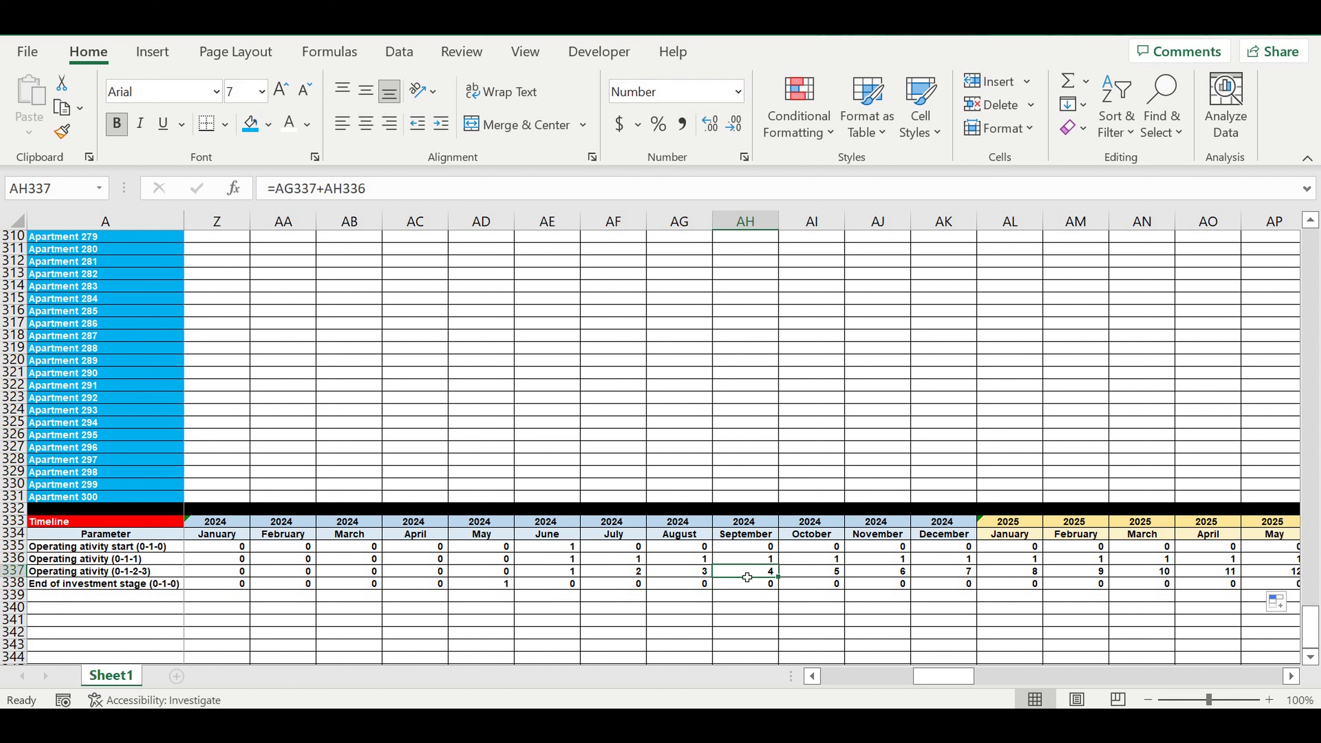
left_click(550, 575)
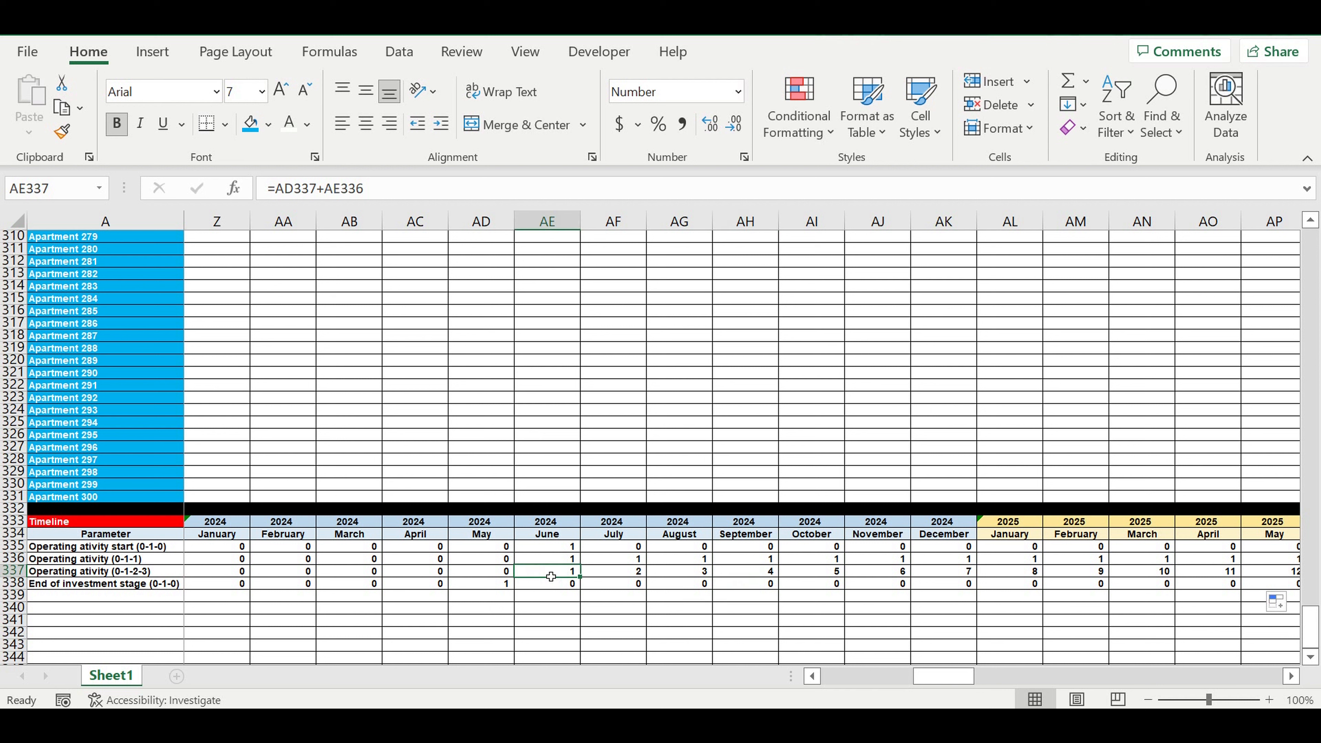
left_click(755, 578)
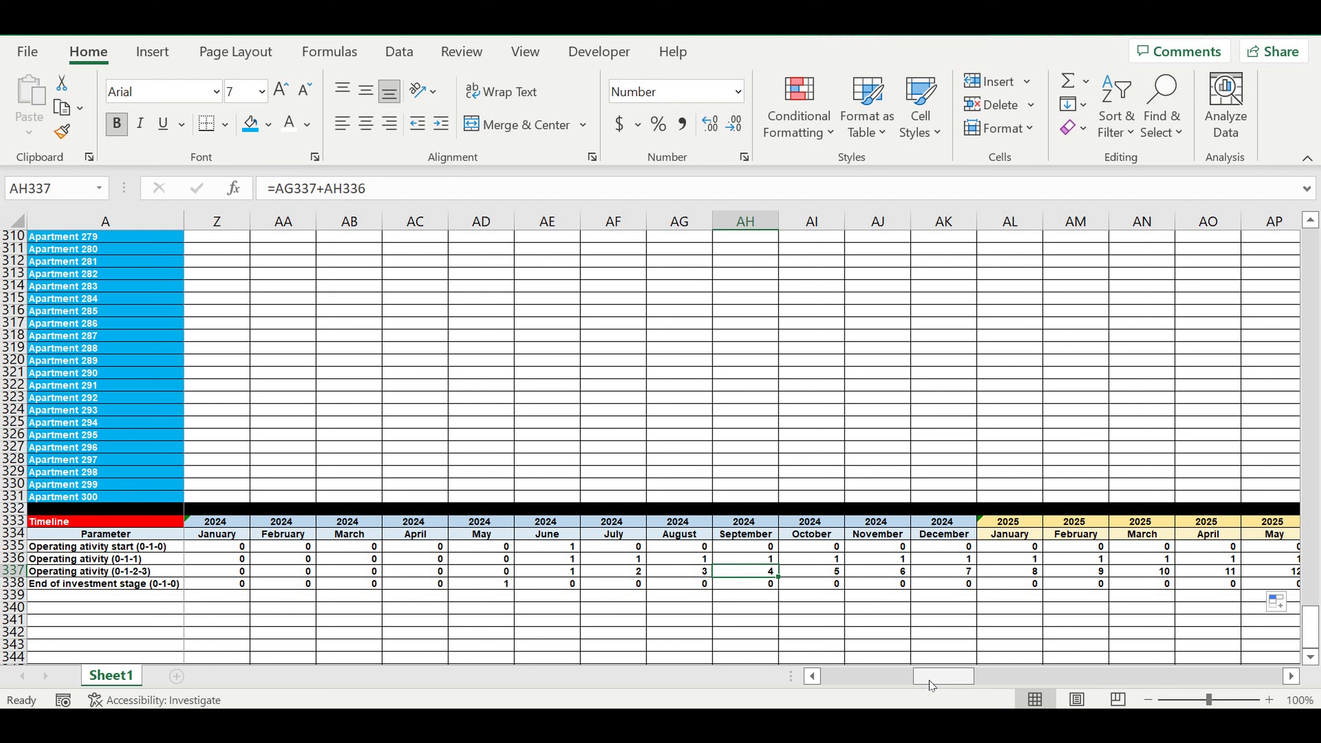
left_click_drag(557, 576, 691, 573)
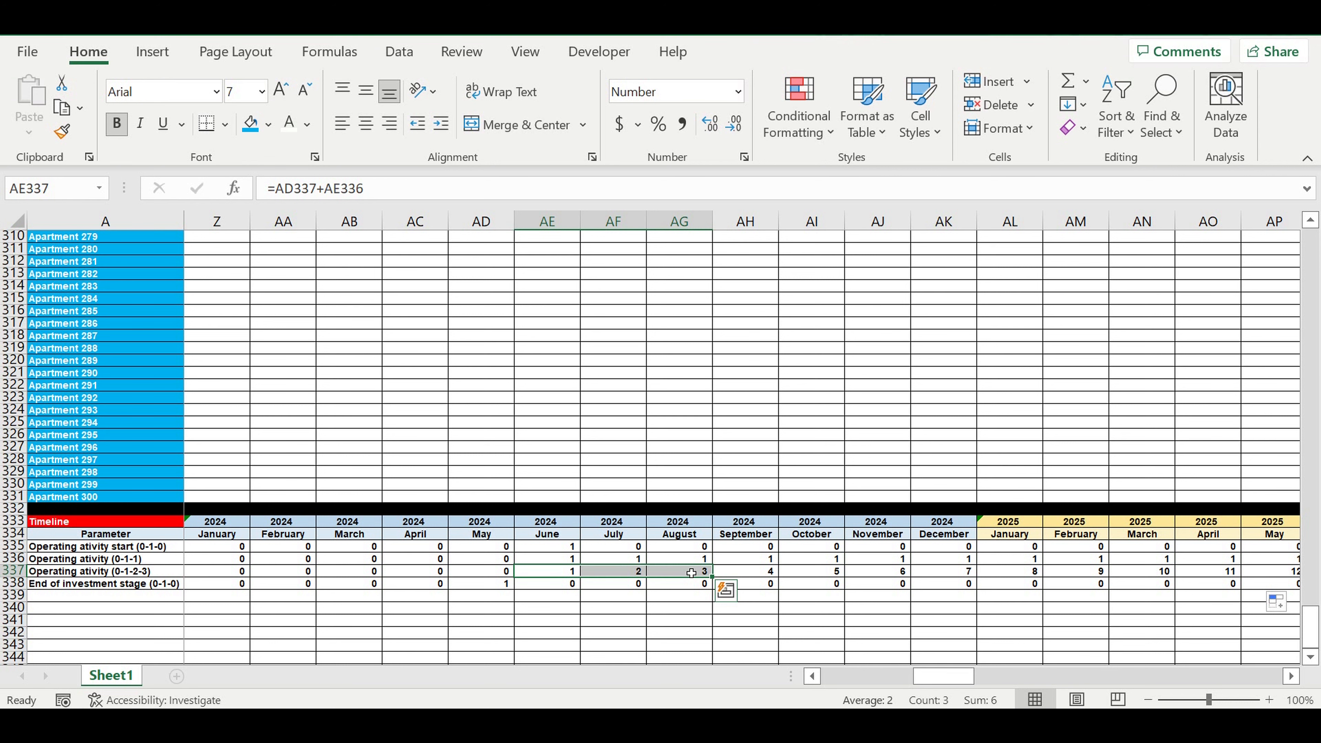
left_click_drag(941, 676, 743, 676)
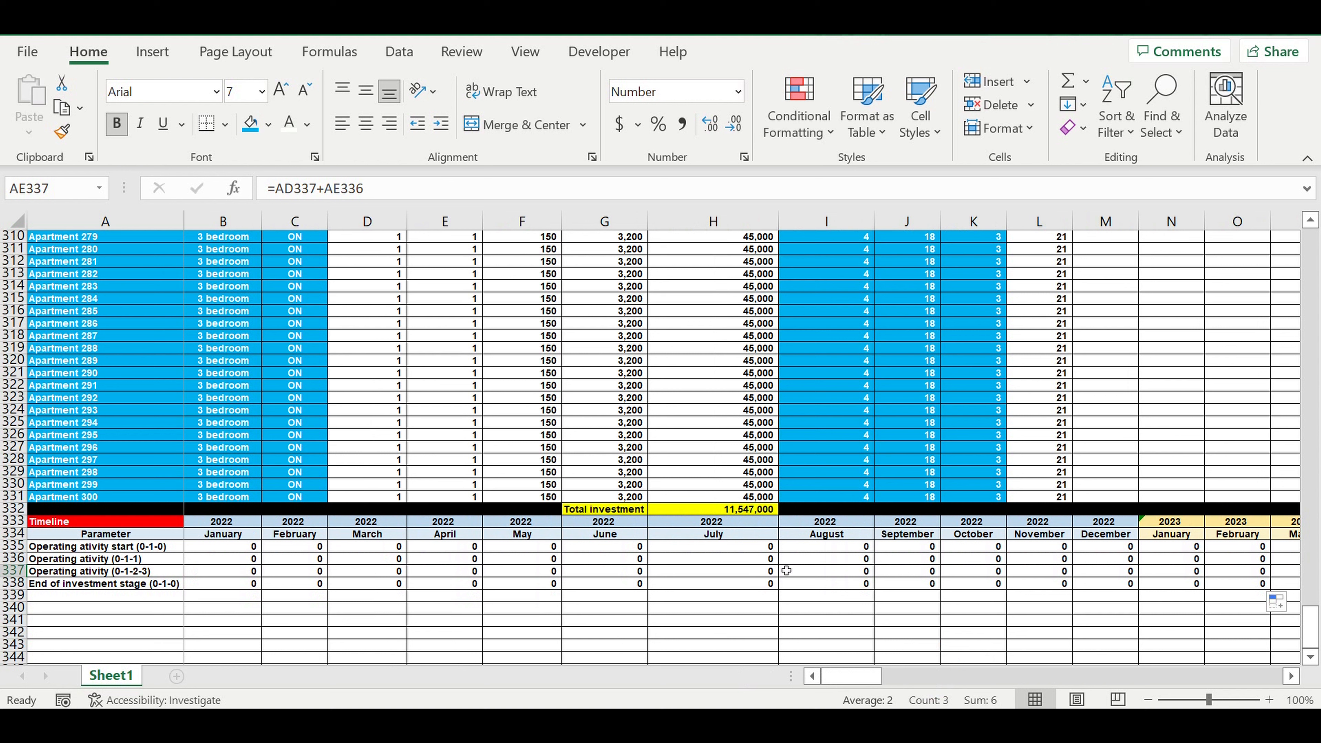
left_click(733, 511)
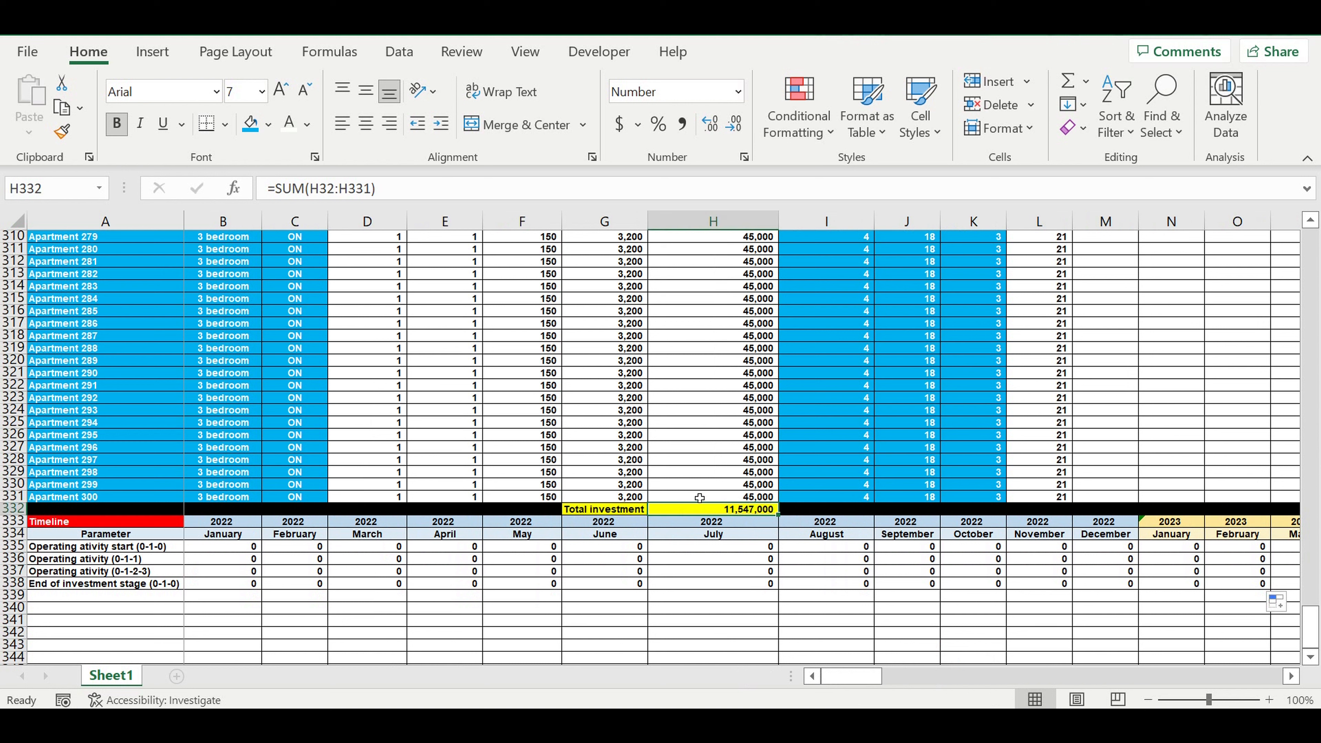
- Enter the row label "Investment stage count reverse" in A339 below the end of investment stage row
left_click(111, 595)
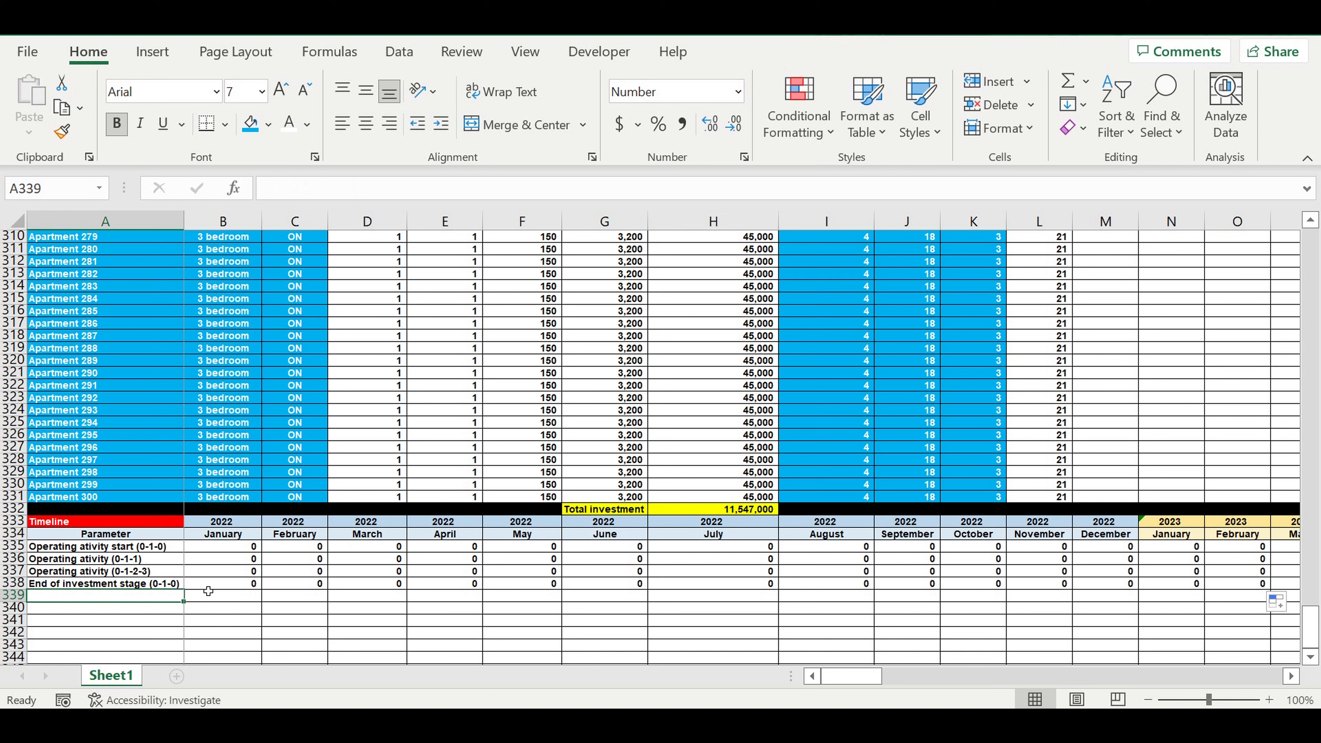
type("Invest")
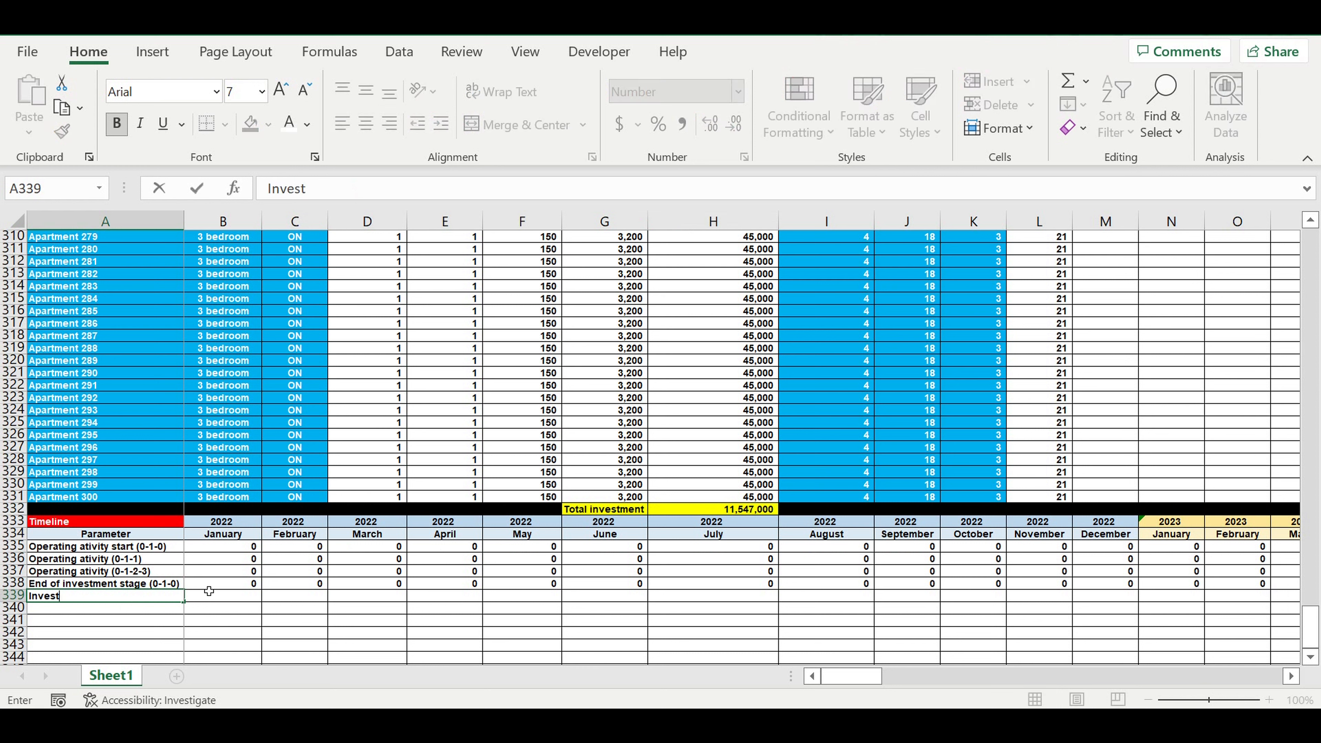
type("ment stage count reverse")
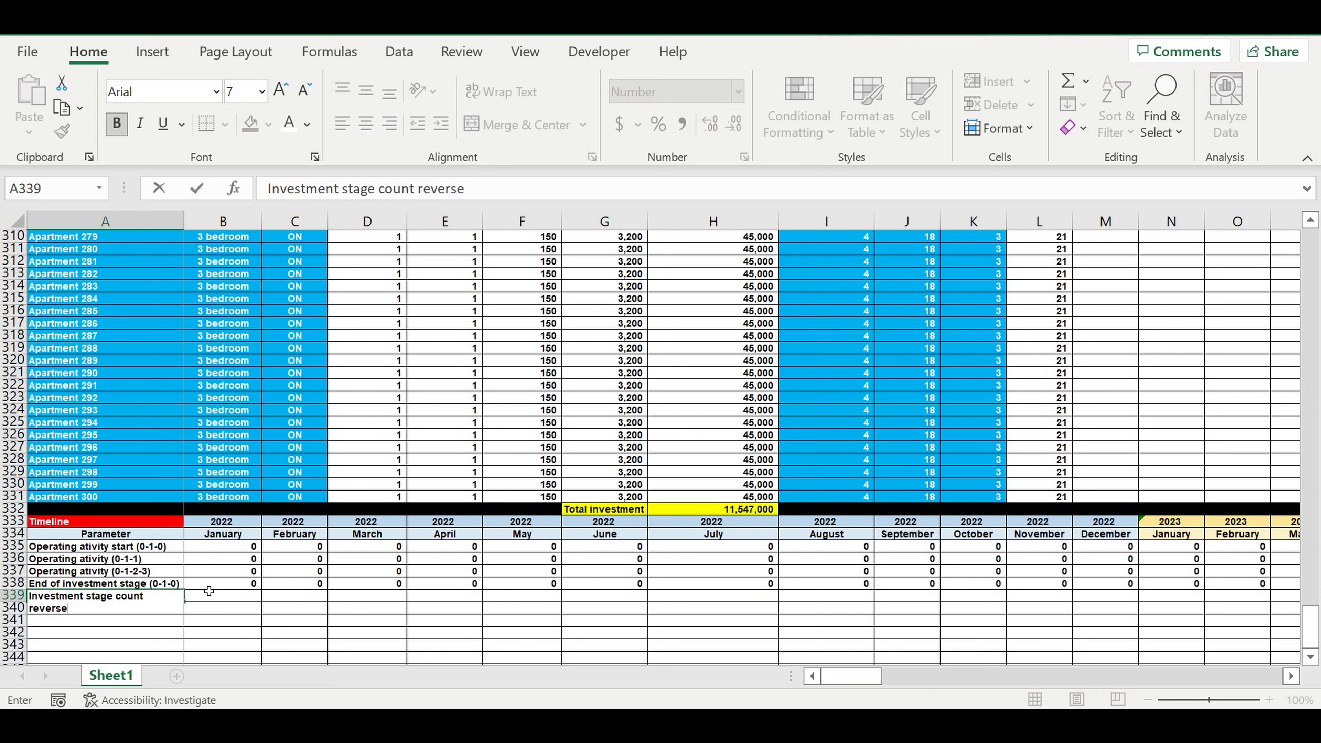
key("Return")
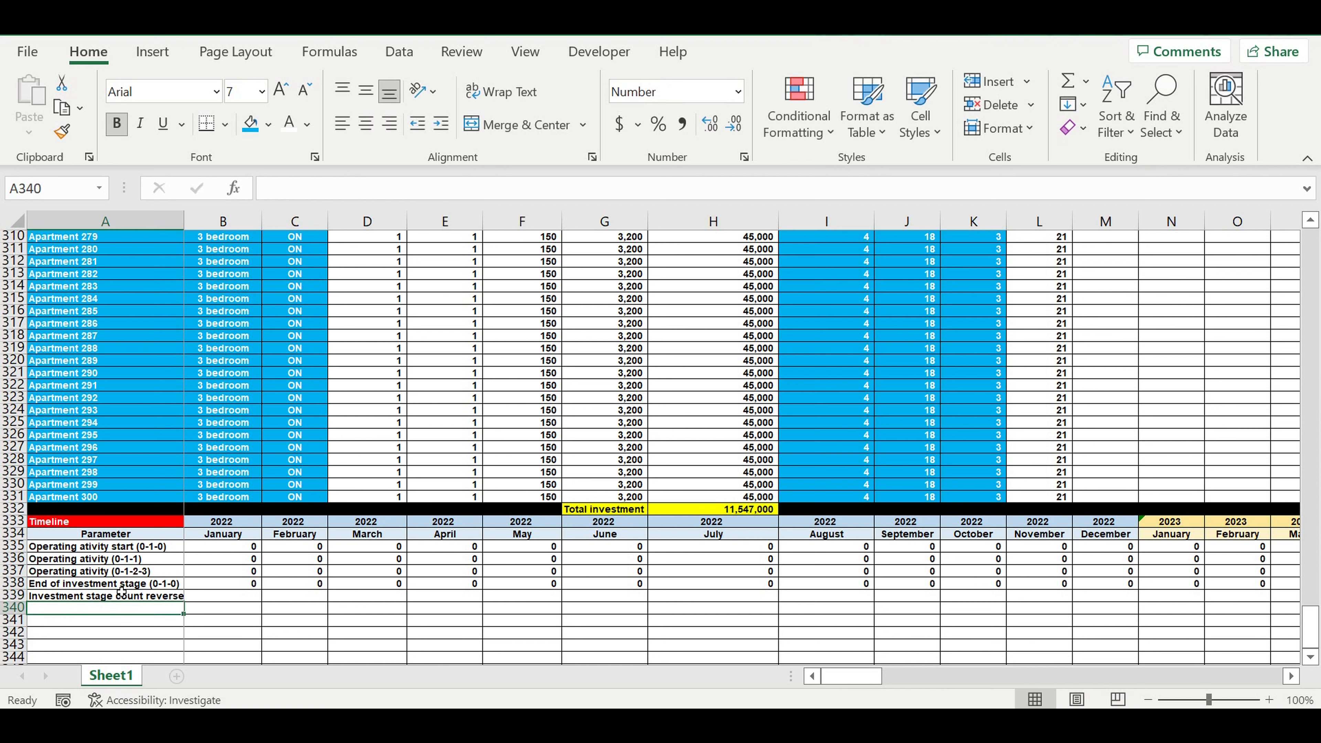
- Append "(3-2-1-0-0)" to the label in A339 and autofit column A to the longer text
left_click(122, 582)
left_click(155, 600)
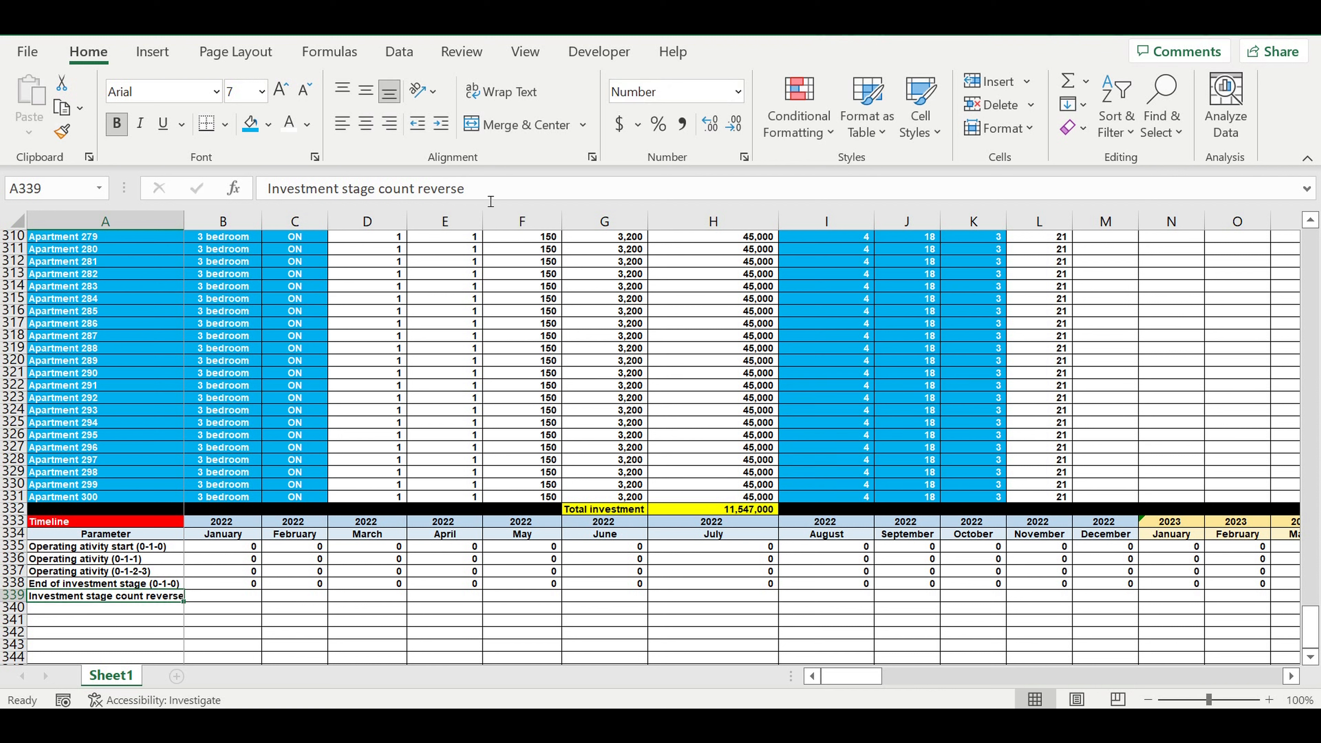
left_click(494, 191)
type("-2-1-0")
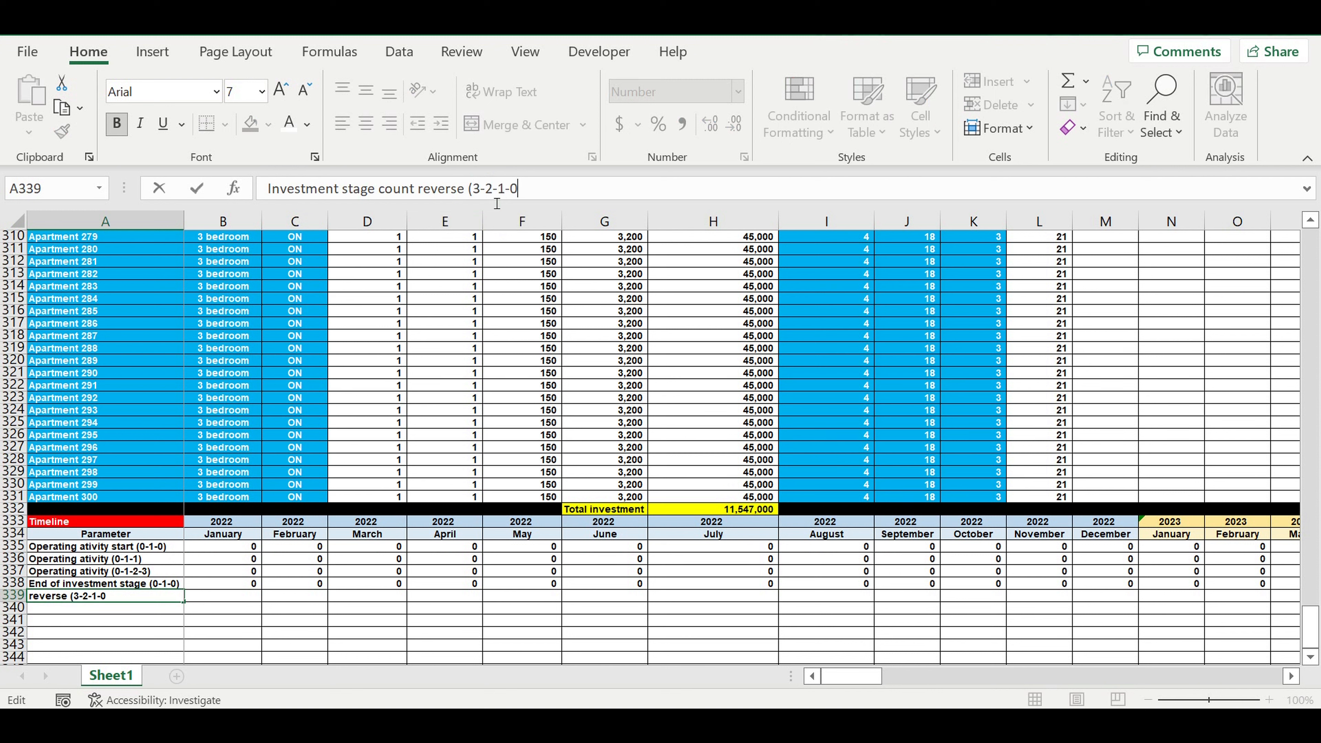
type("-0)")
key("Return")
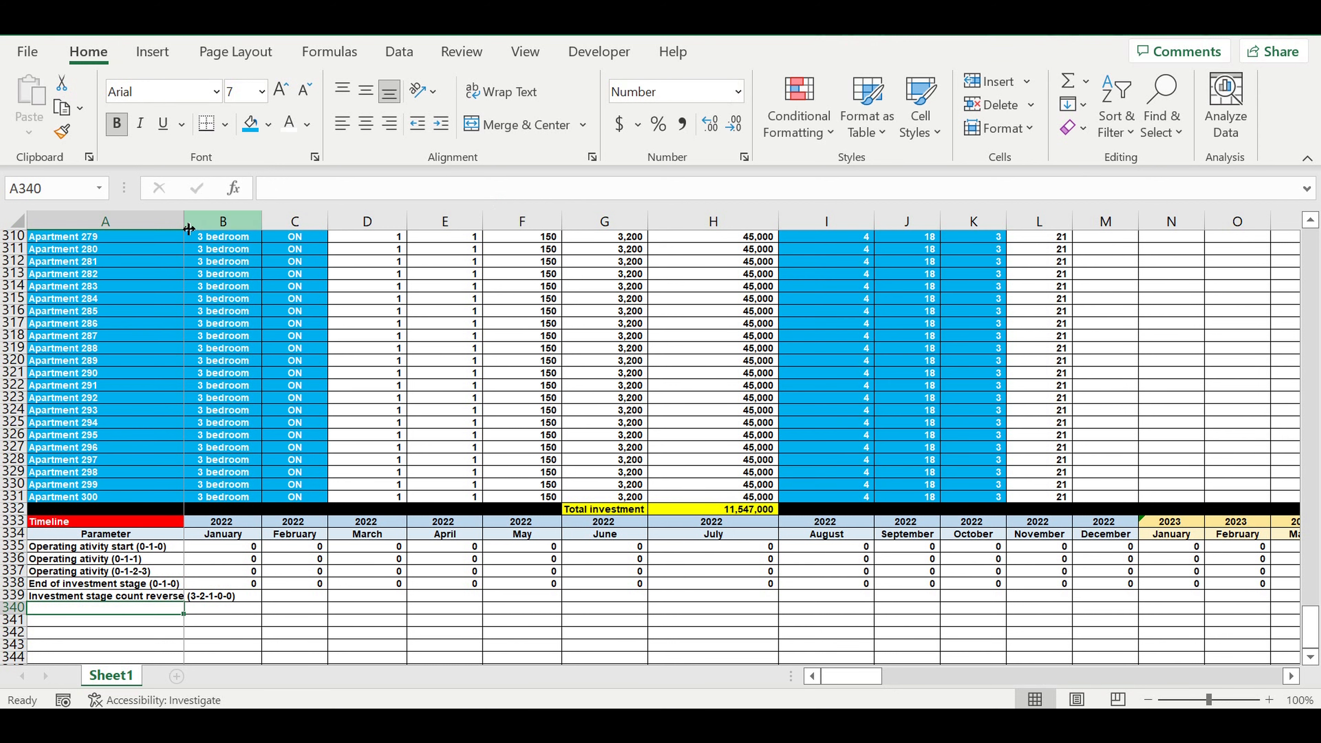
double_click(184, 221)
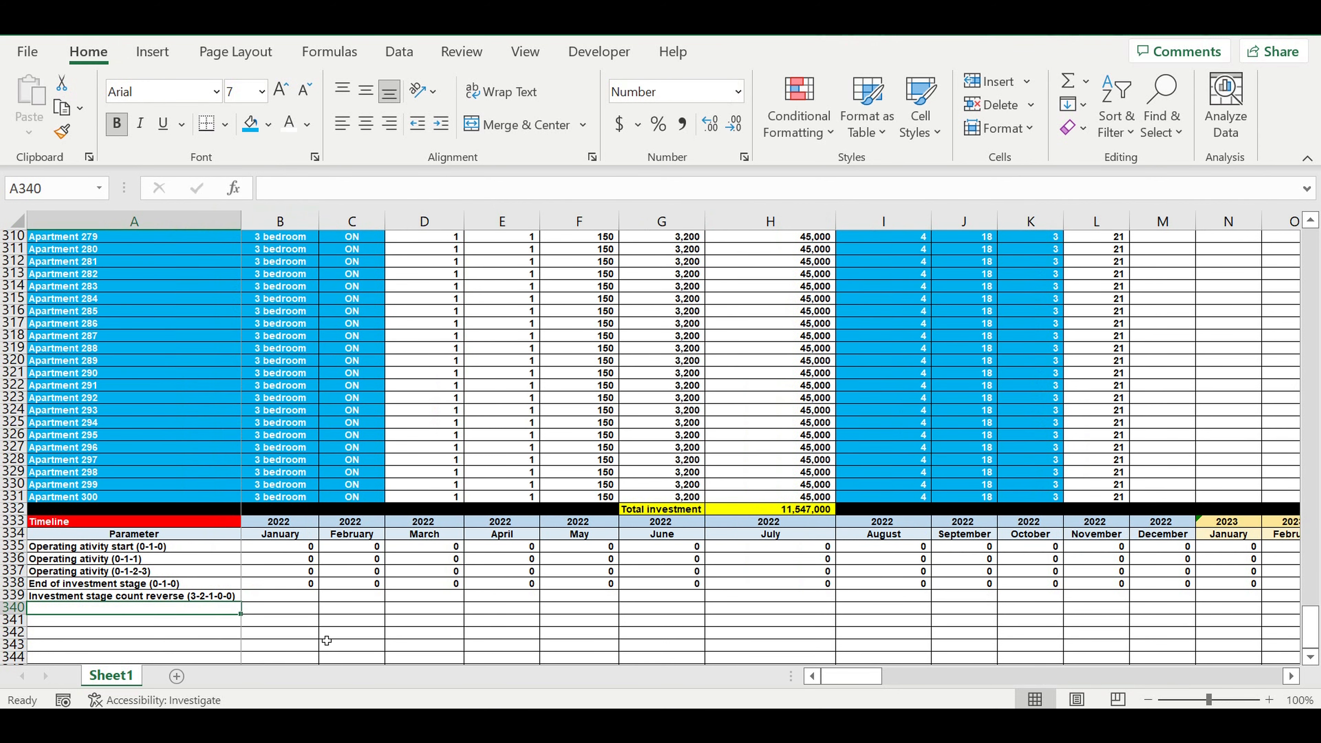
- Enter =DQ338 in DQ339 as the December 2031 value of the reverse investment stage count
left_click_drag(849, 678, 1280, 673)
left_click(1291, 676)
left_click(1292, 676)
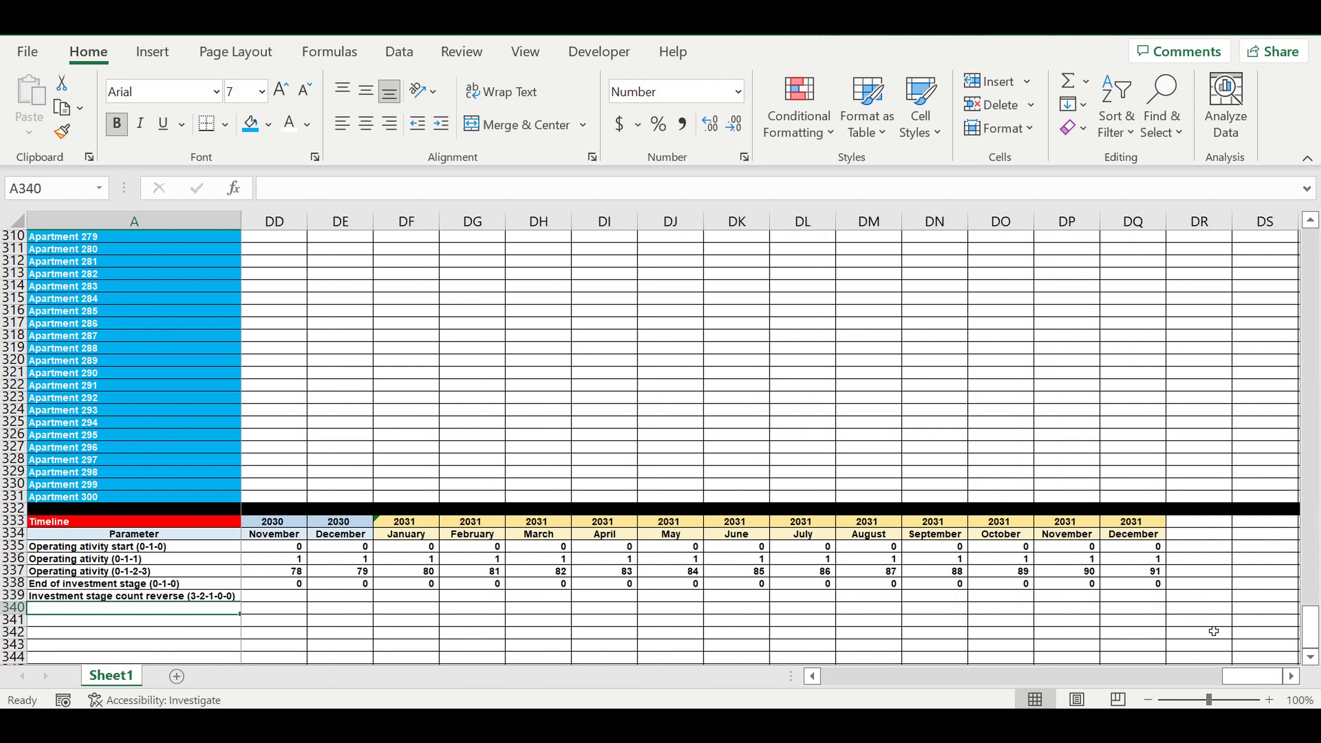
left_click(1149, 599)
type("=")
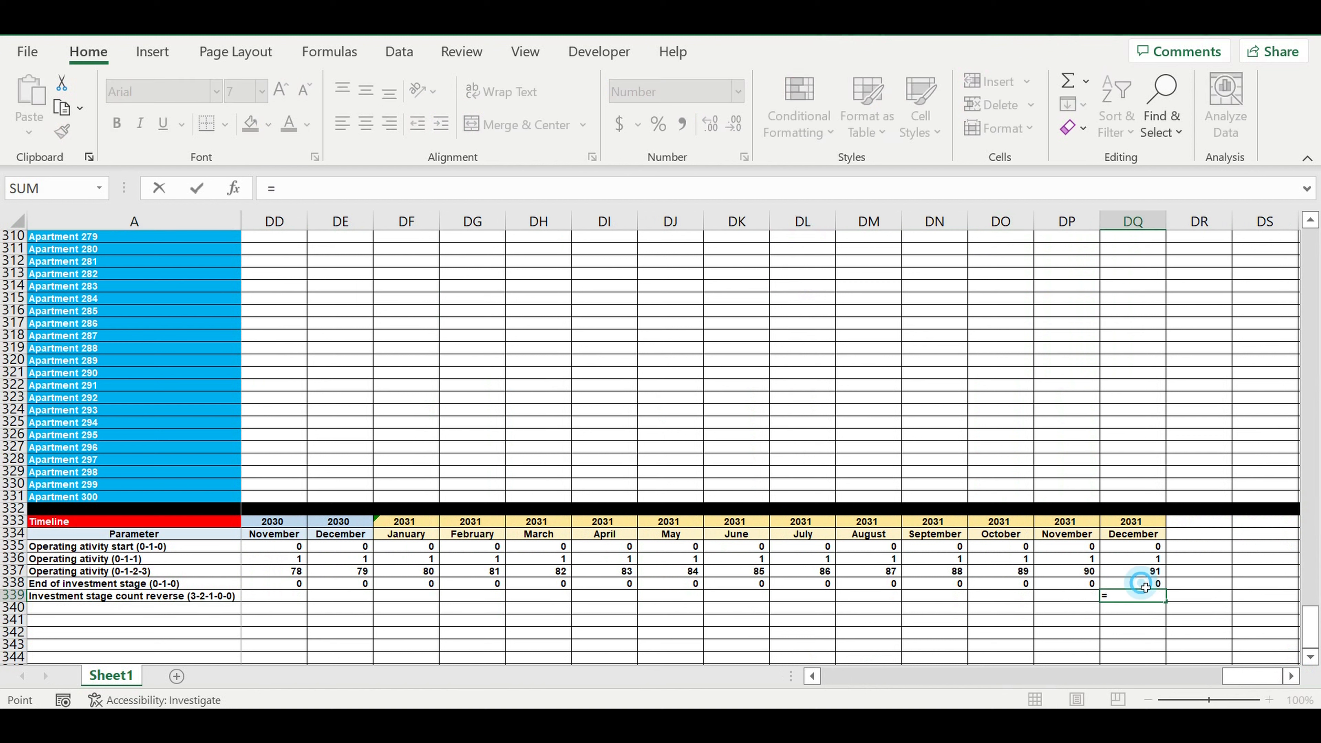
left_click(1146, 587)
key("Return")
- Begin the November 2031 reverse count formula in DP339 with =IF(AND(DQ339=0,DP338=0),0, as its first condition
left_click(1075, 599)
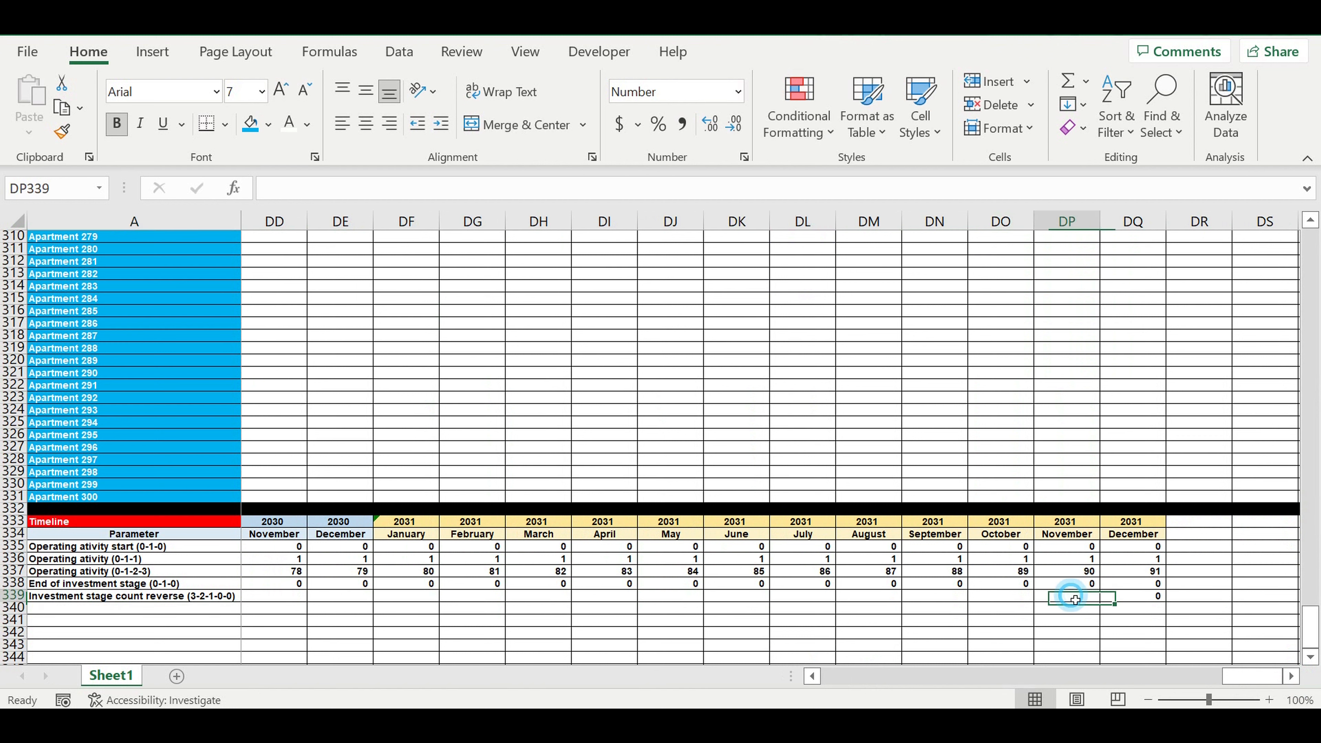
type("=if")
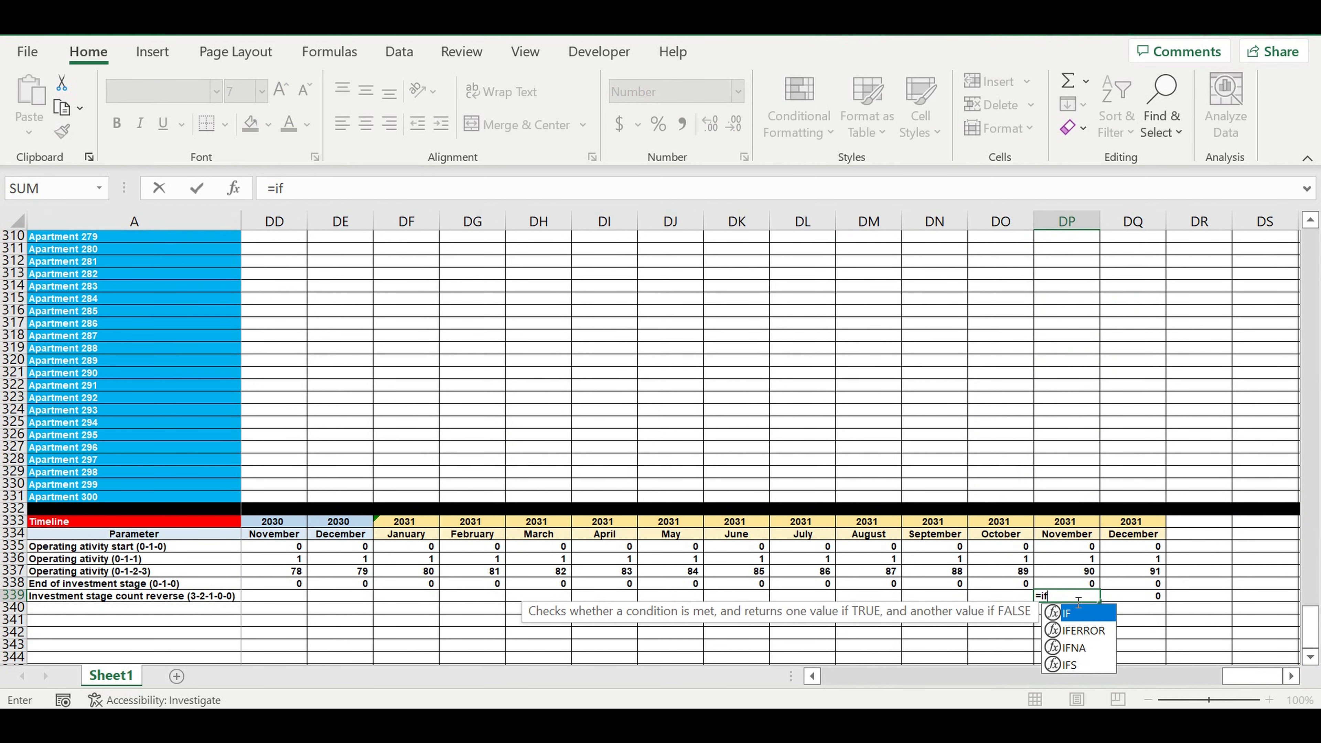
type("(and(")
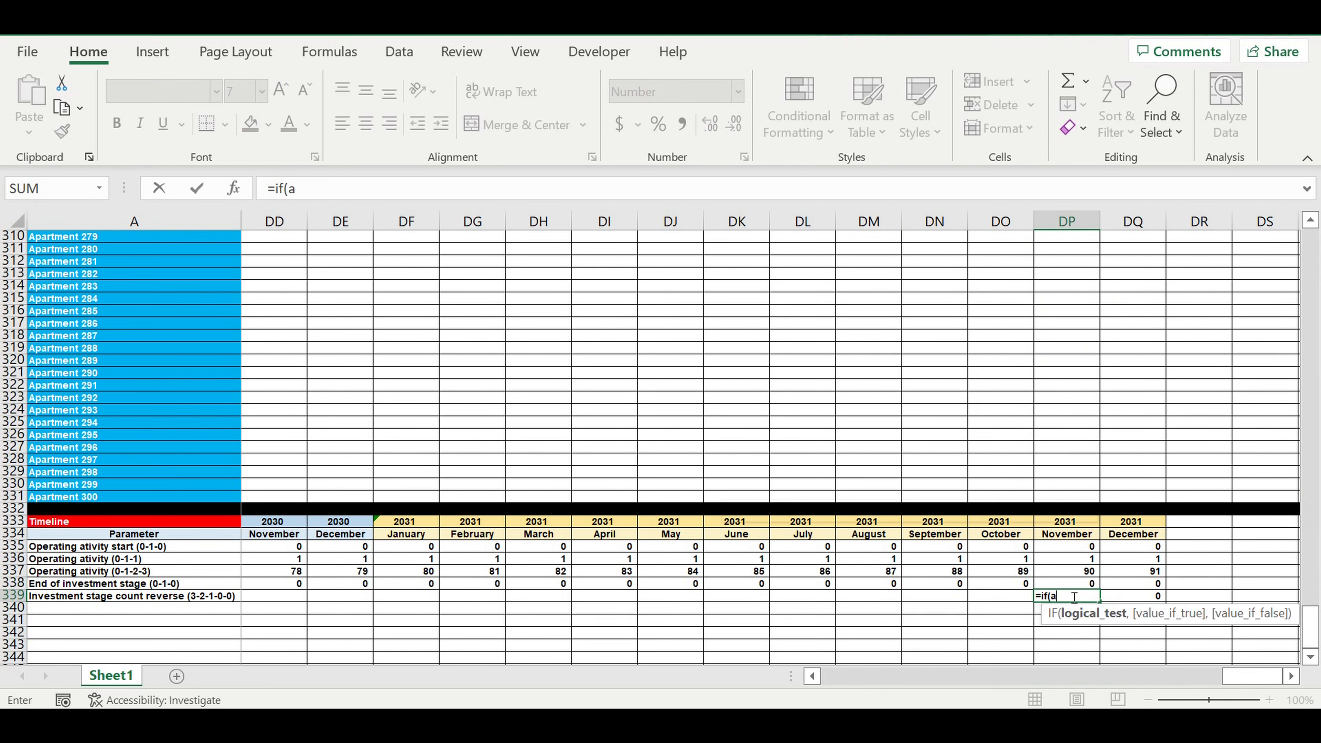
left_click(1144, 598)
type("=0")
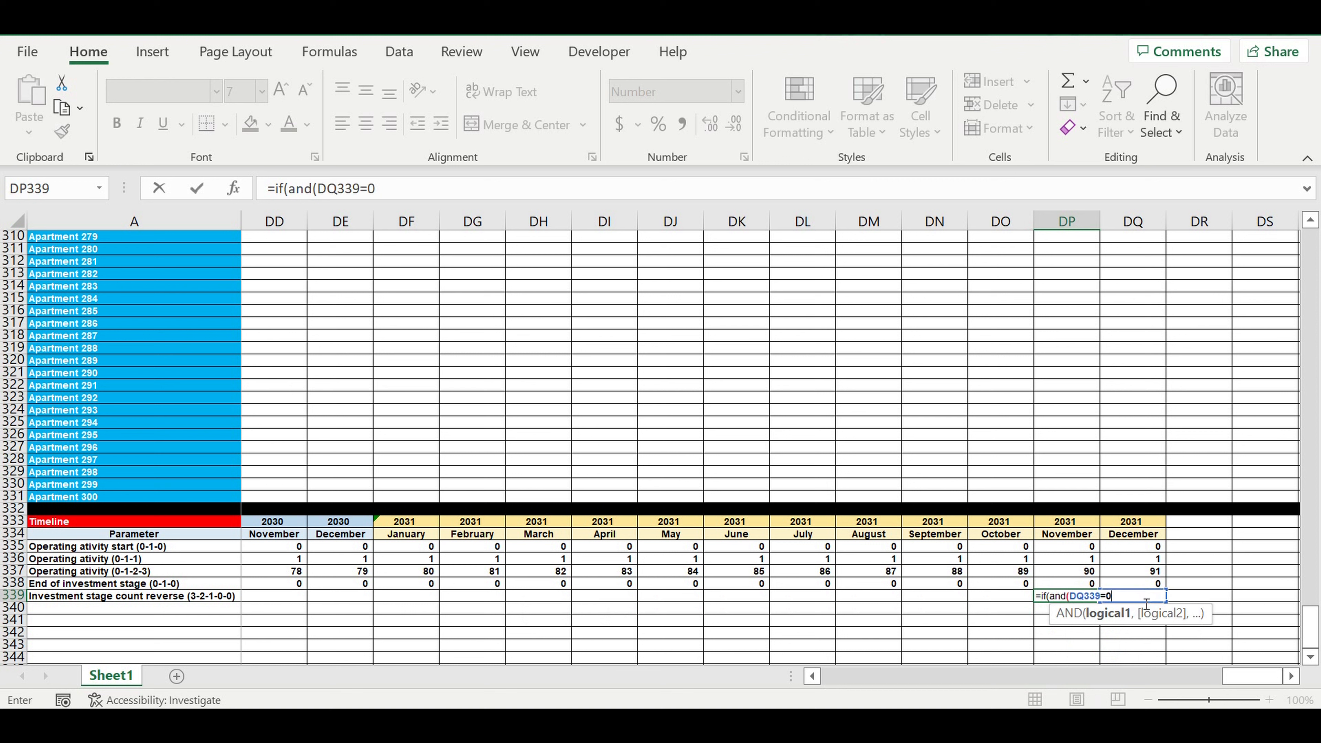
type(",")
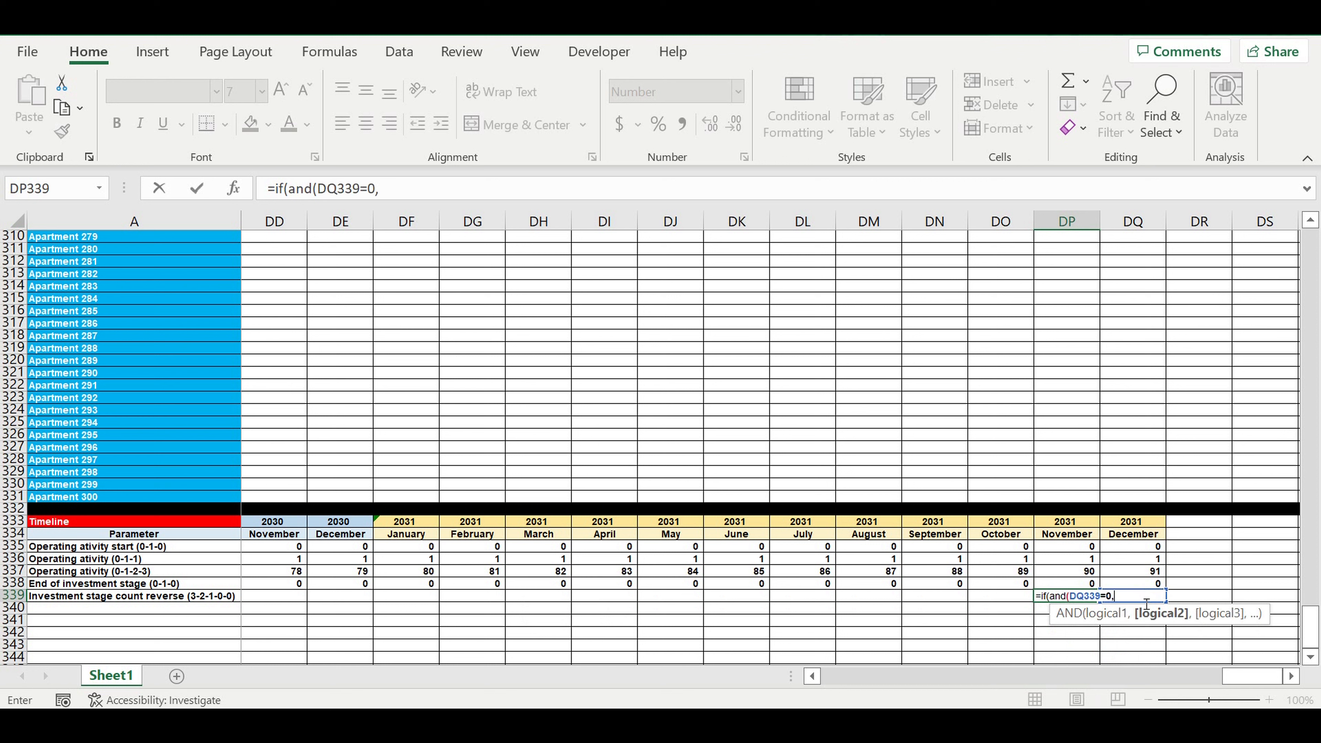
left_click(1078, 585)
type("=0")
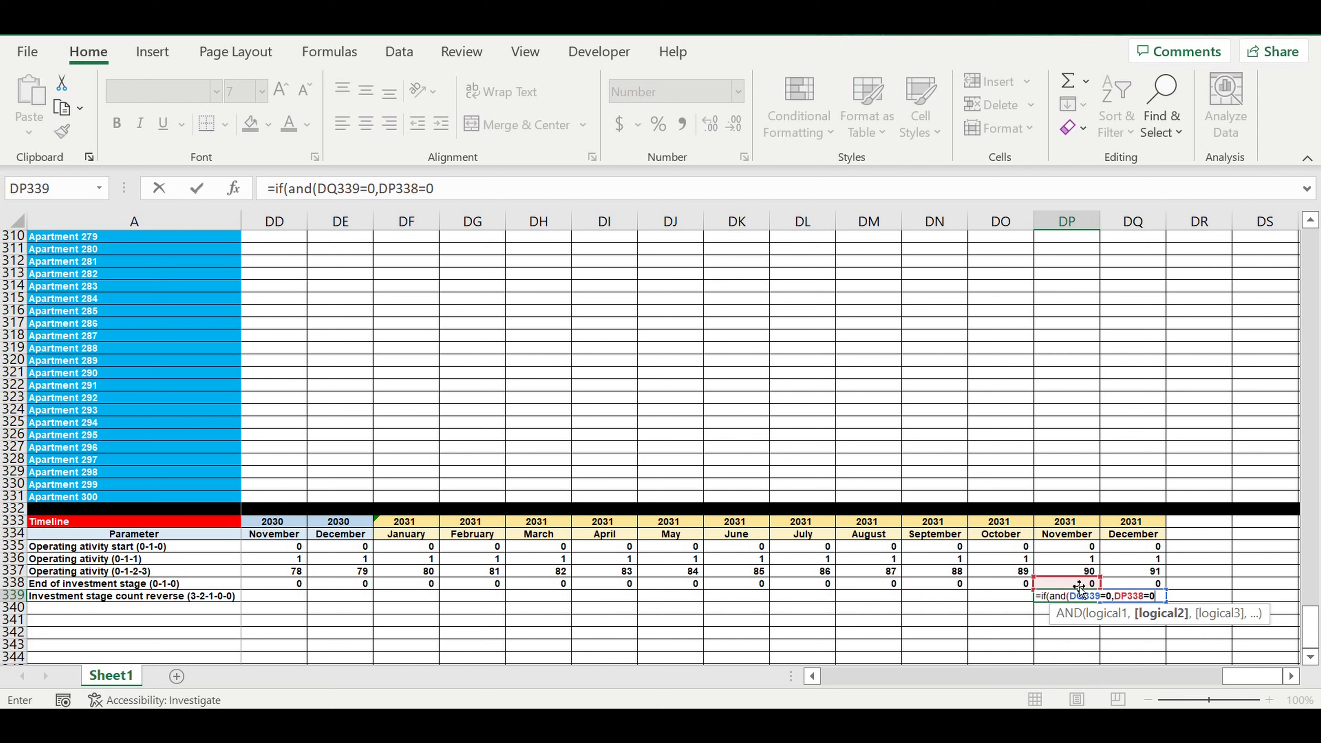
type("),0,")
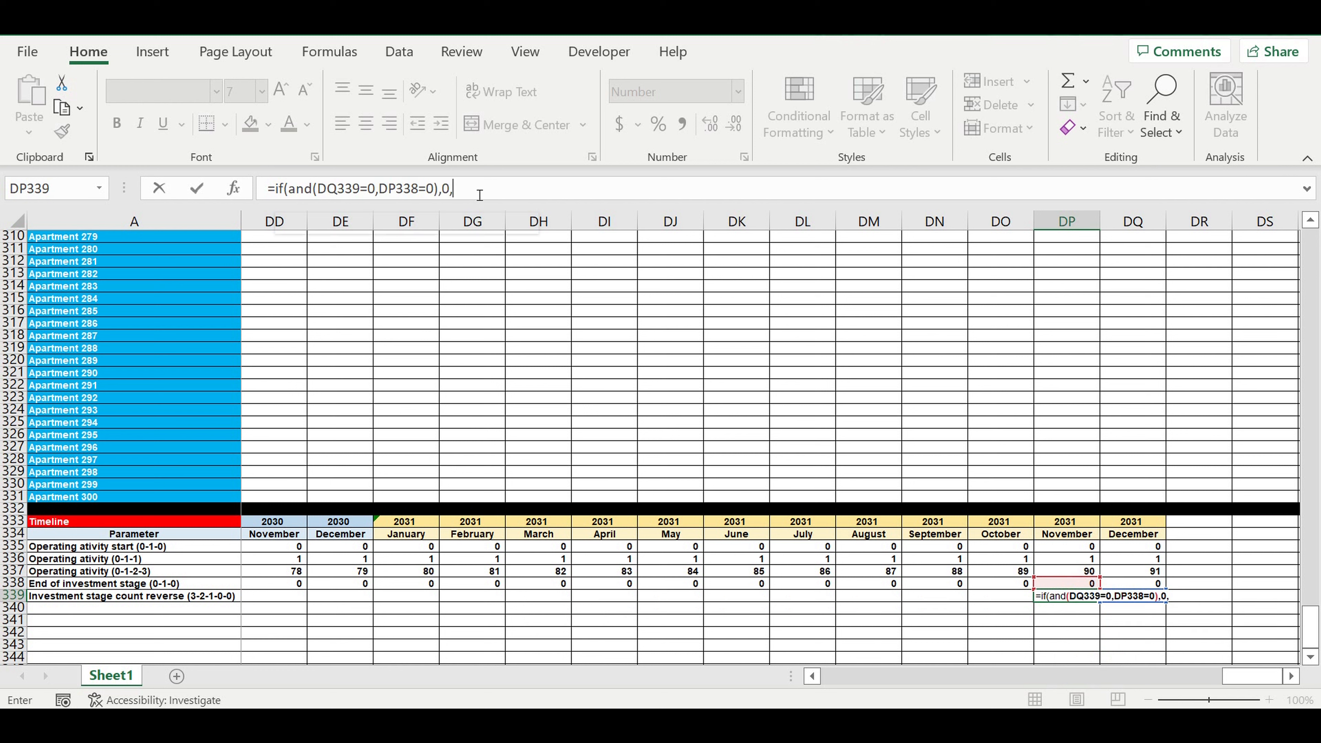
- Duplicate the condition as a nested IF in the DP339 formula, testing AND(DQ339=0,DP338>0) and returning 1
left_click_drag(484, 189, 275, 191)
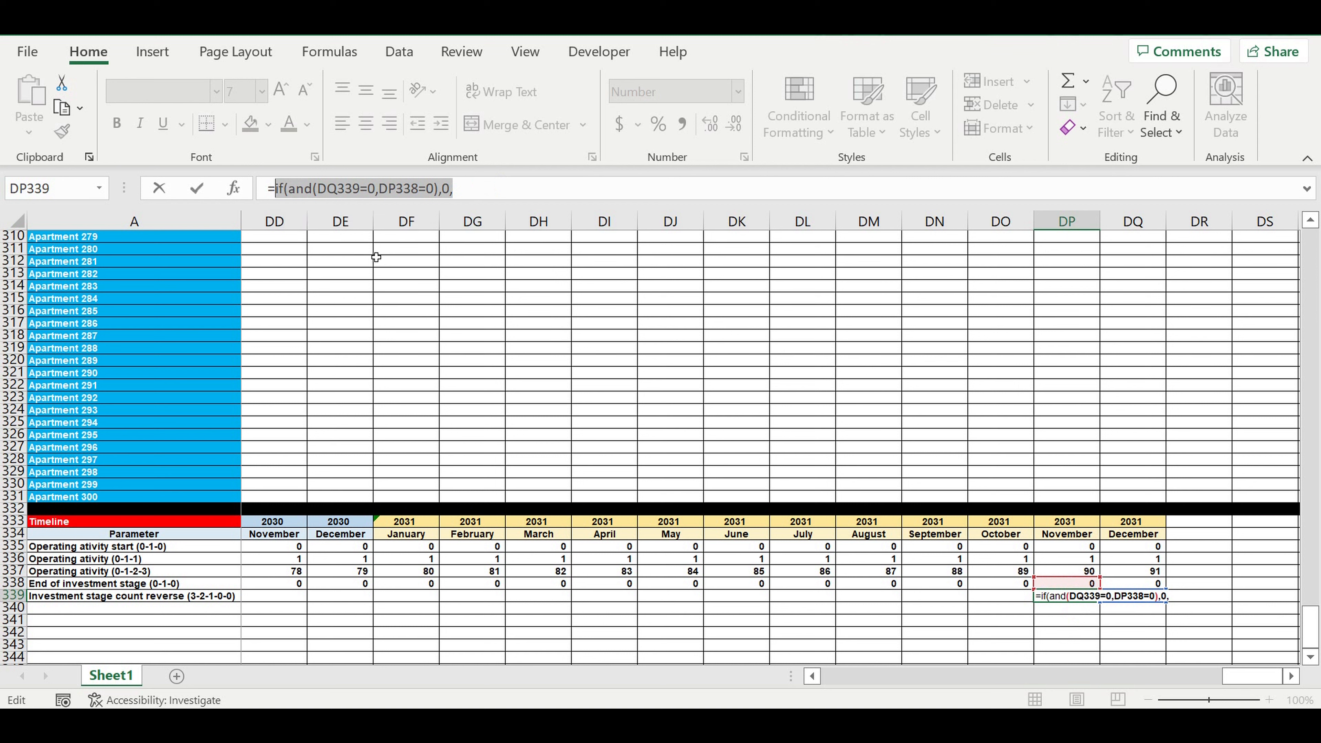
left_click(485, 200)
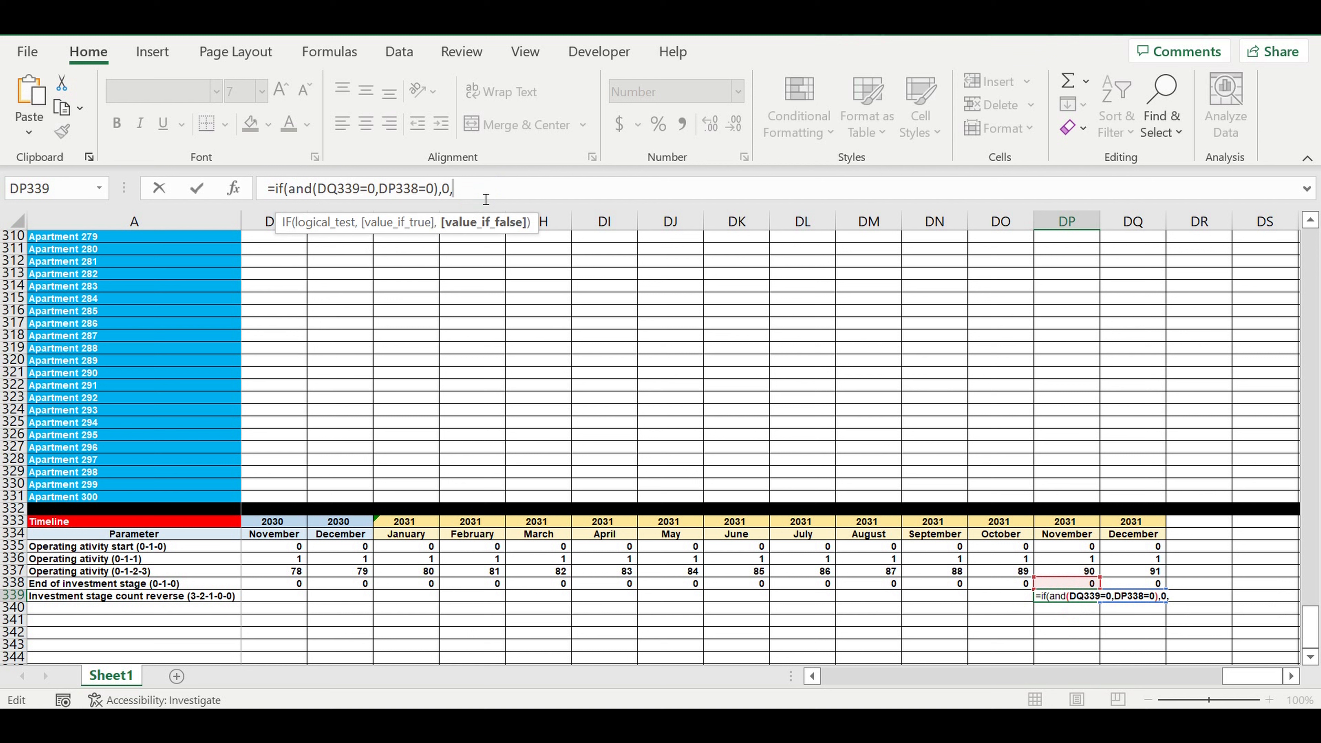
key("ctrl+v")
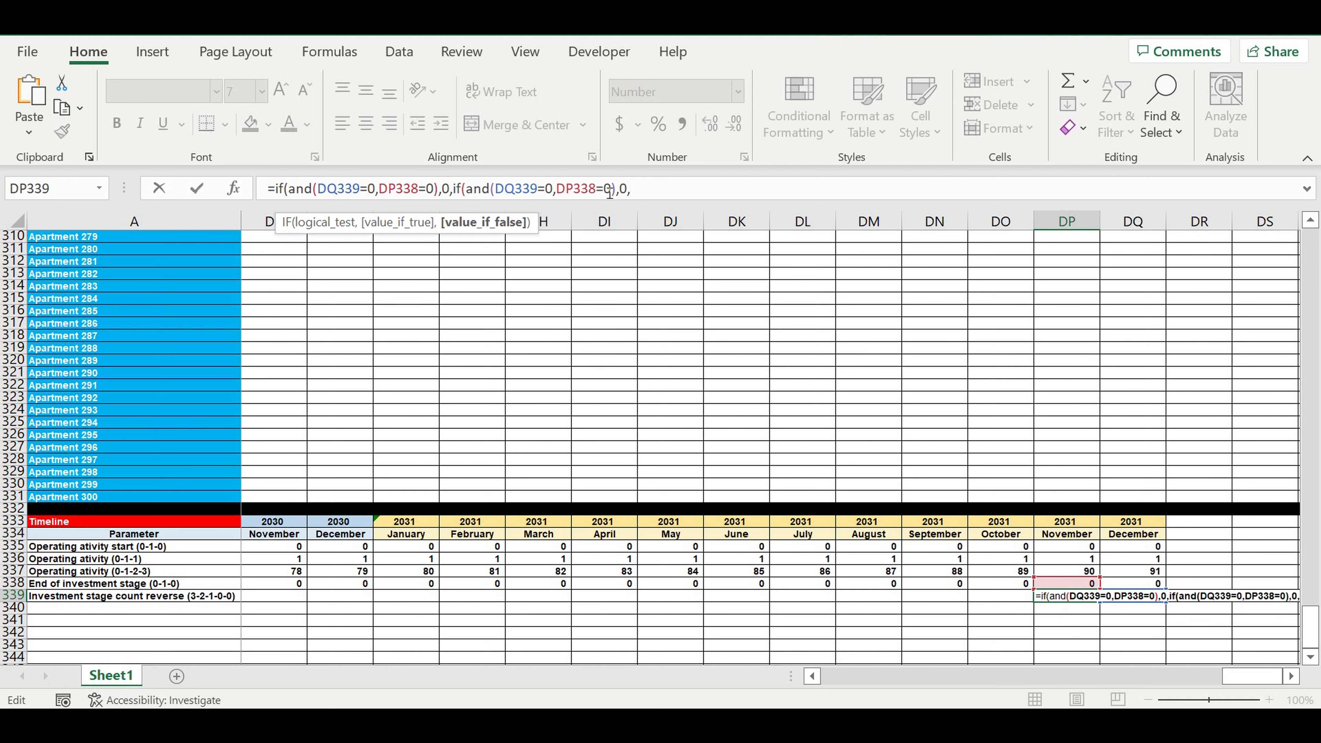
left_click_drag(604, 190, 597, 190)
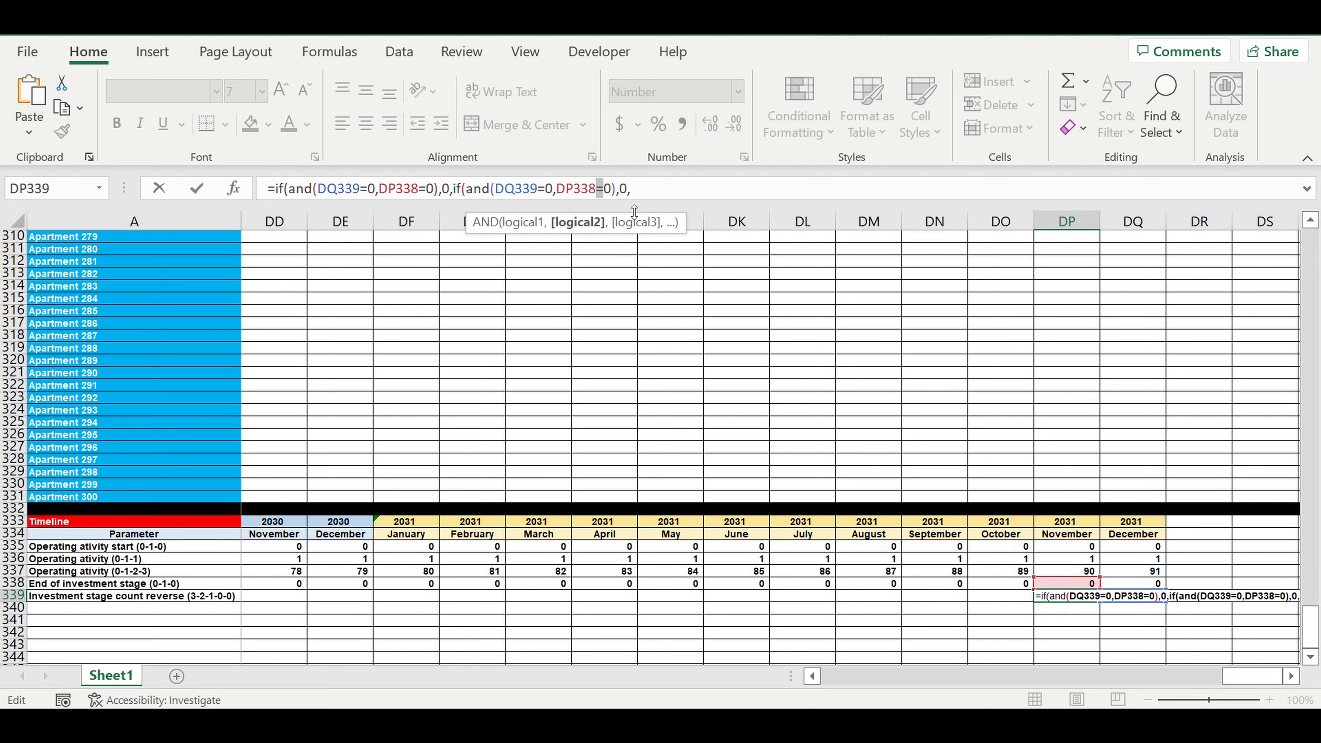
type(">")
double_click(628, 191)
type("1")
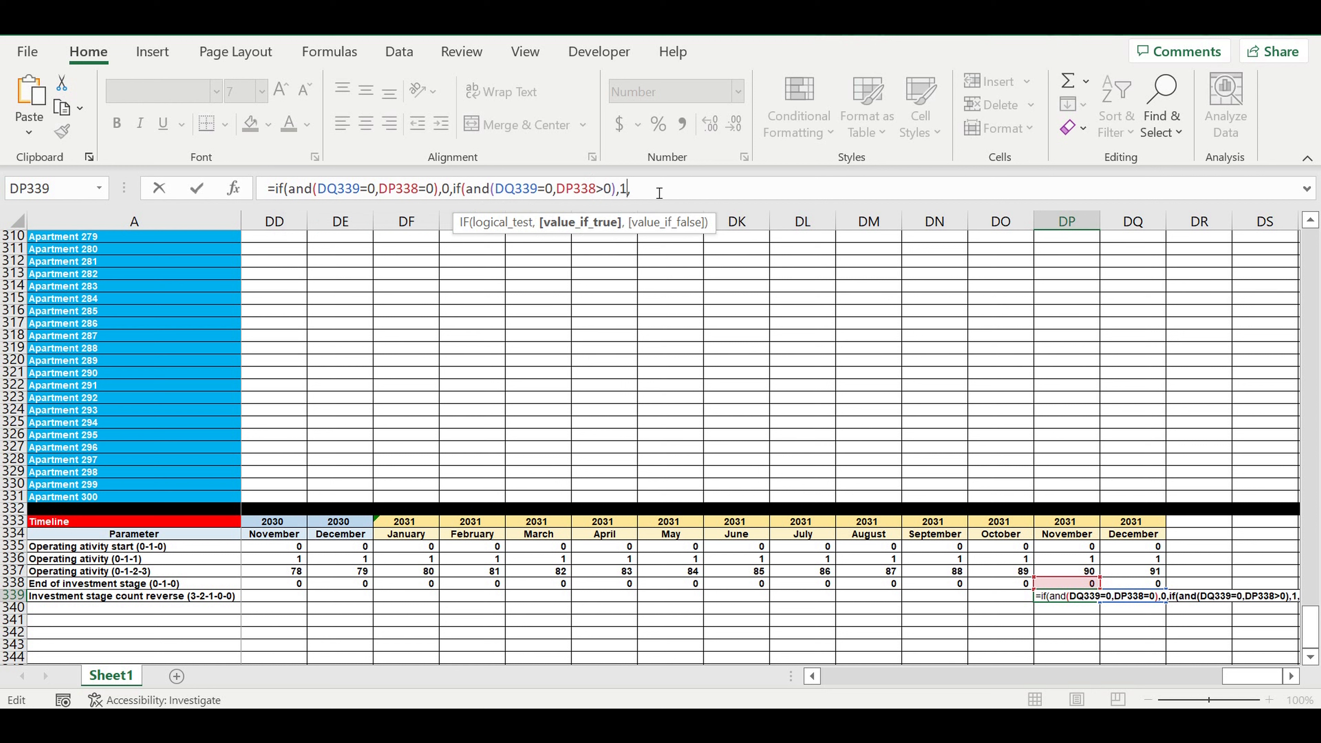
- Complete the DP339 formula with DQ339+1 as the nested IF's false value and enter it
key("Right")
left_click_drag(495, 192, 542, 193)
key("ctrl+c")
left_click(656, 190)
key("ctrl+v")
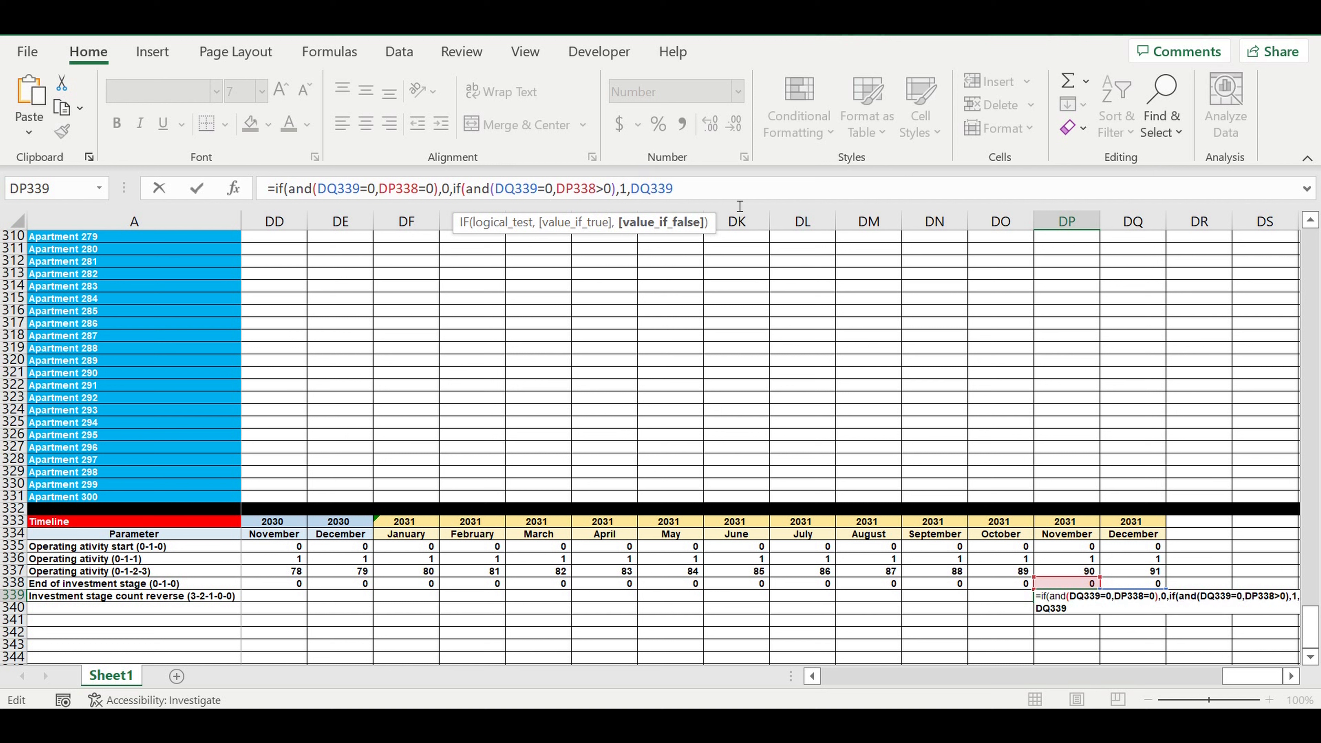
type("+1))")
key("Return")
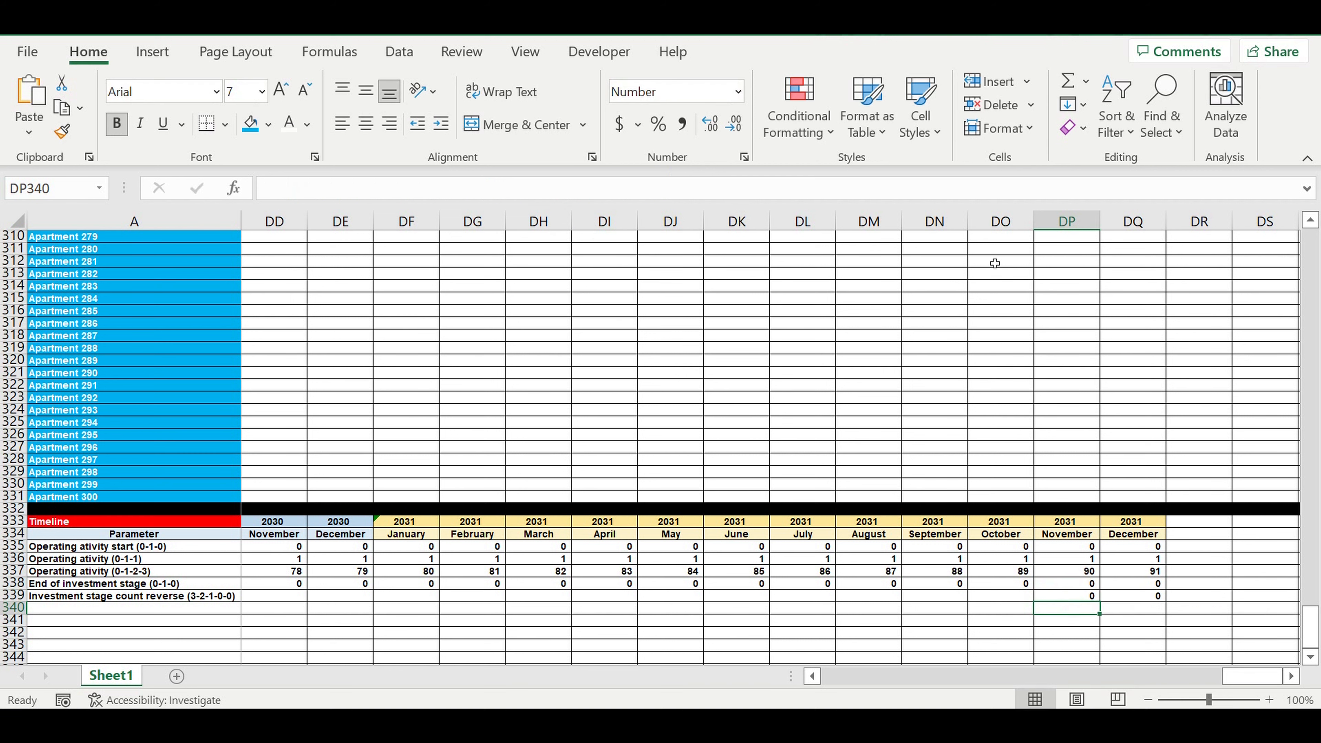
- Fill the DP339 formula backwards along row 339 to January 2022 in B339
left_click(1075, 597)
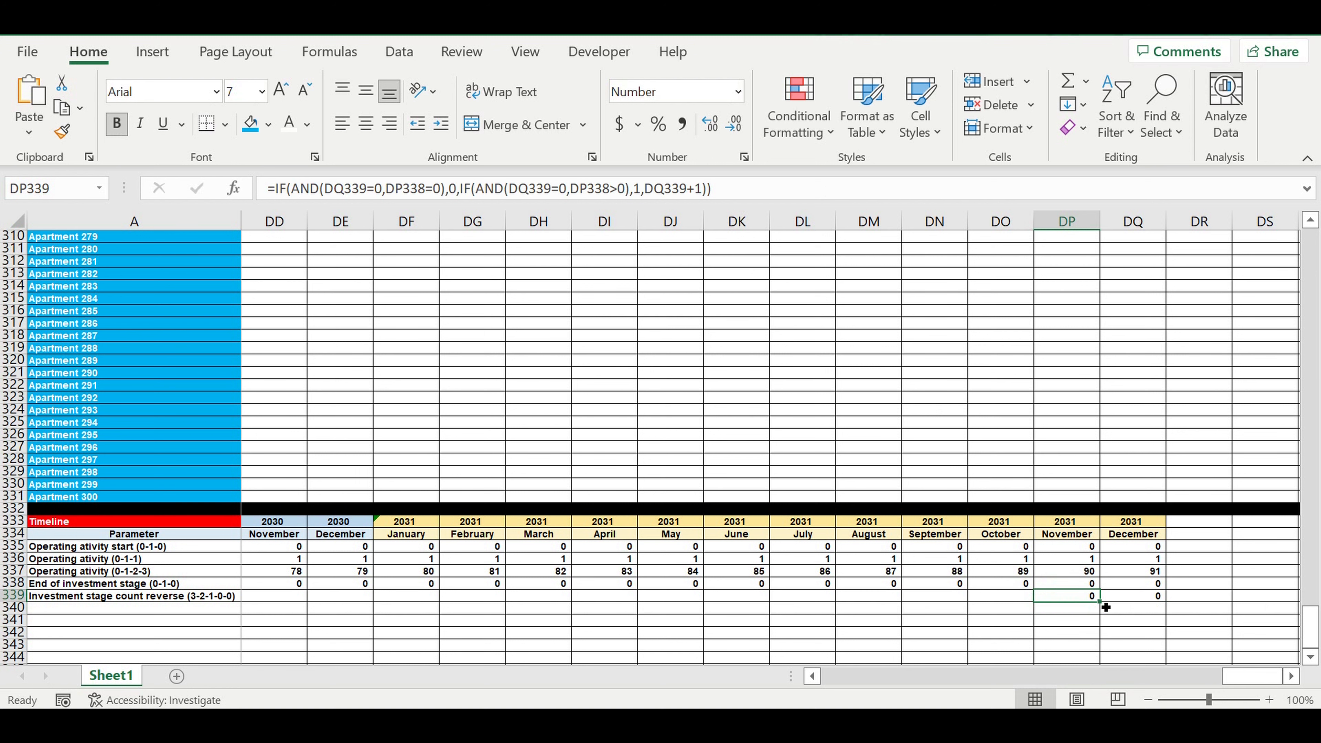
left_click_drag(1106, 608, 6, 605)
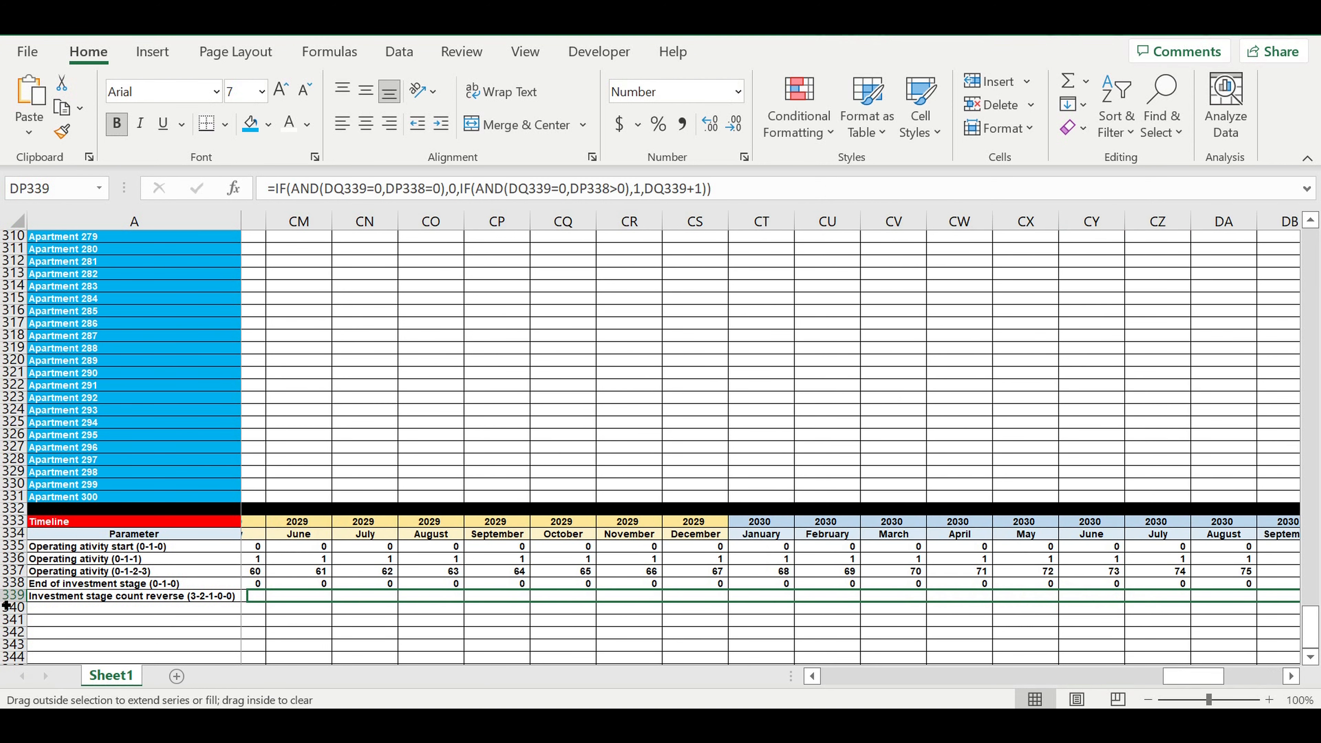
left_click_drag(6, 605, 292, 616)
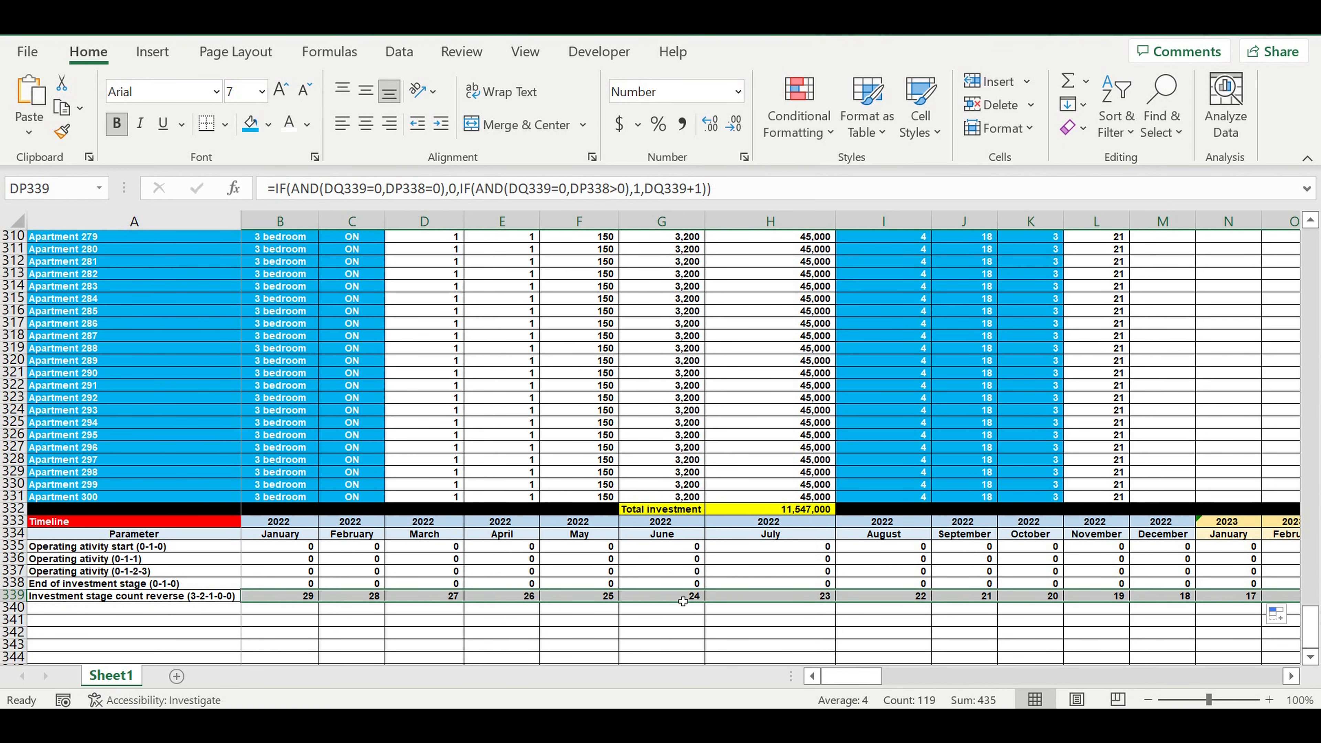
left_click(902, 632)
- Examine the reverse count in row 339 from January 2022 to May 2024 against the operating start and end of investment flags
left_click(1254, 598)
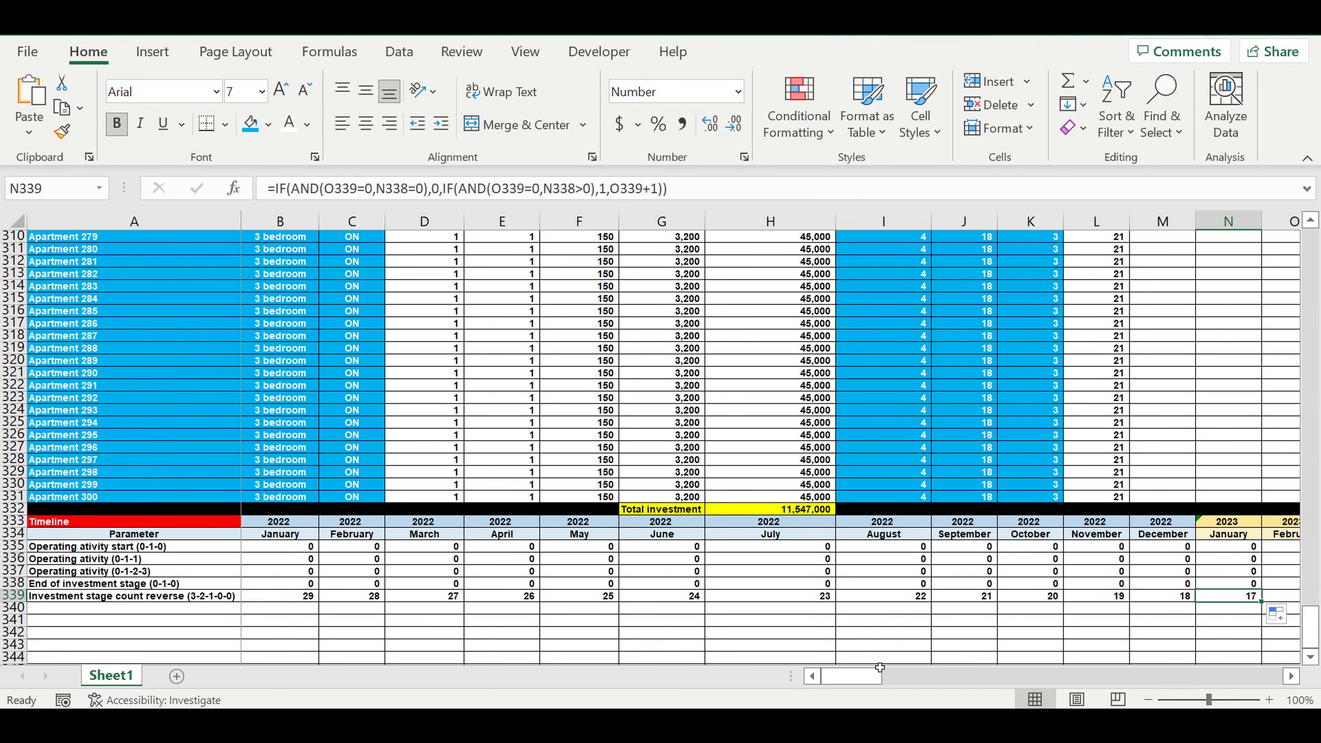
left_click_drag(868, 677, 900, 677)
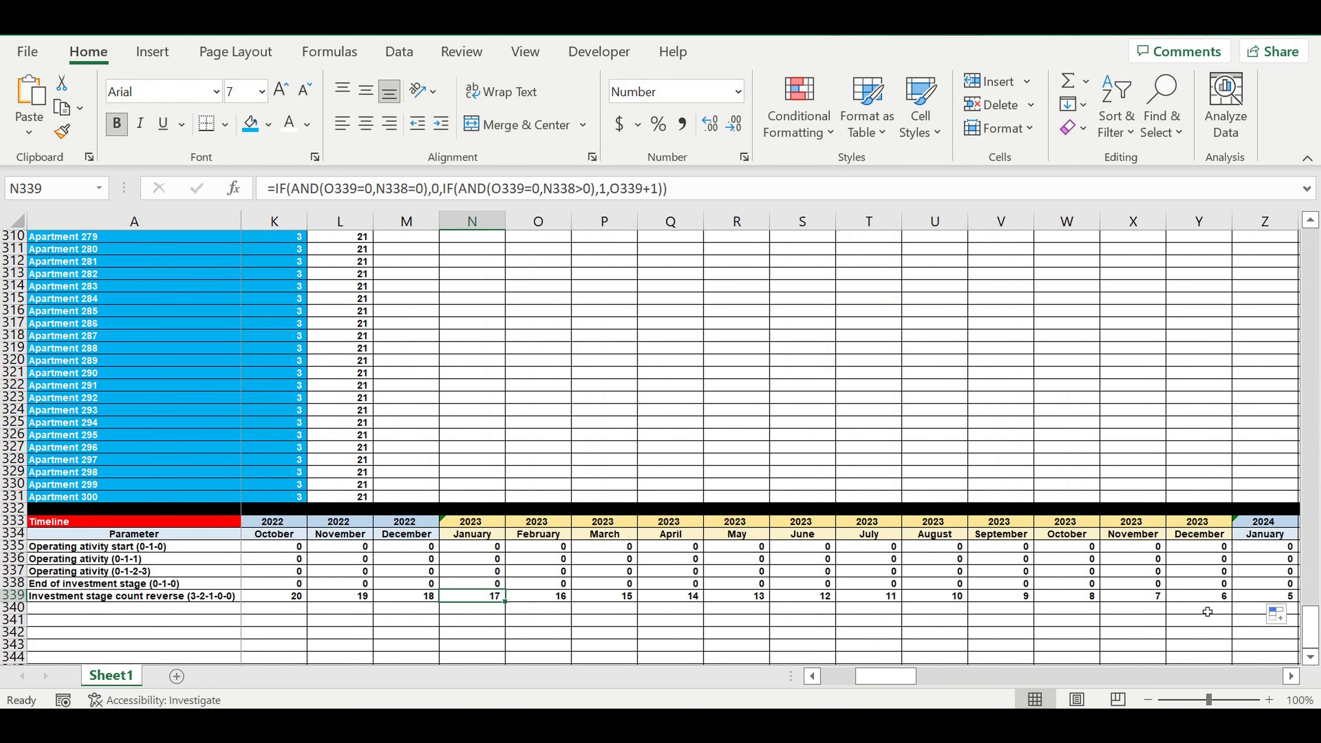
left_click(1291, 676)
left_click(1290, 682)
left_click(1290, 682)
left_click(1291, 682)
left_click(1291, 682)
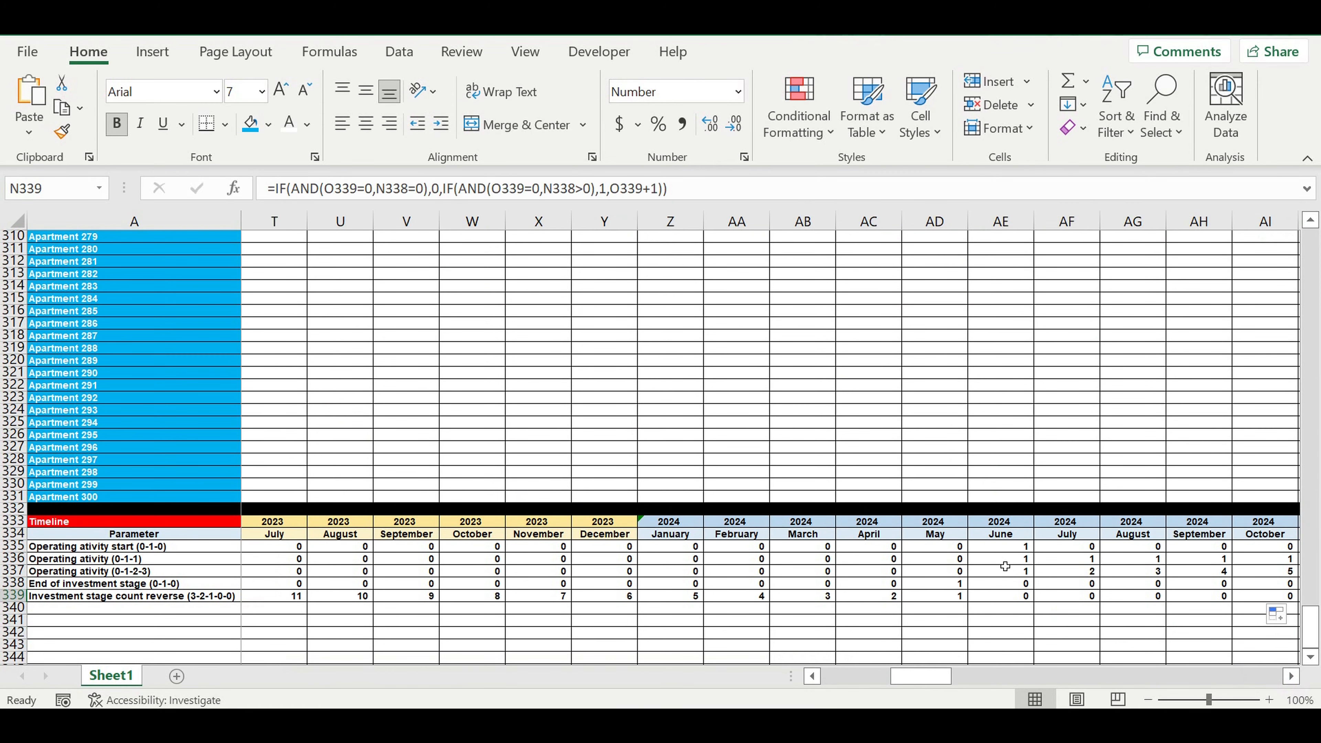
left_click(1011, 553)
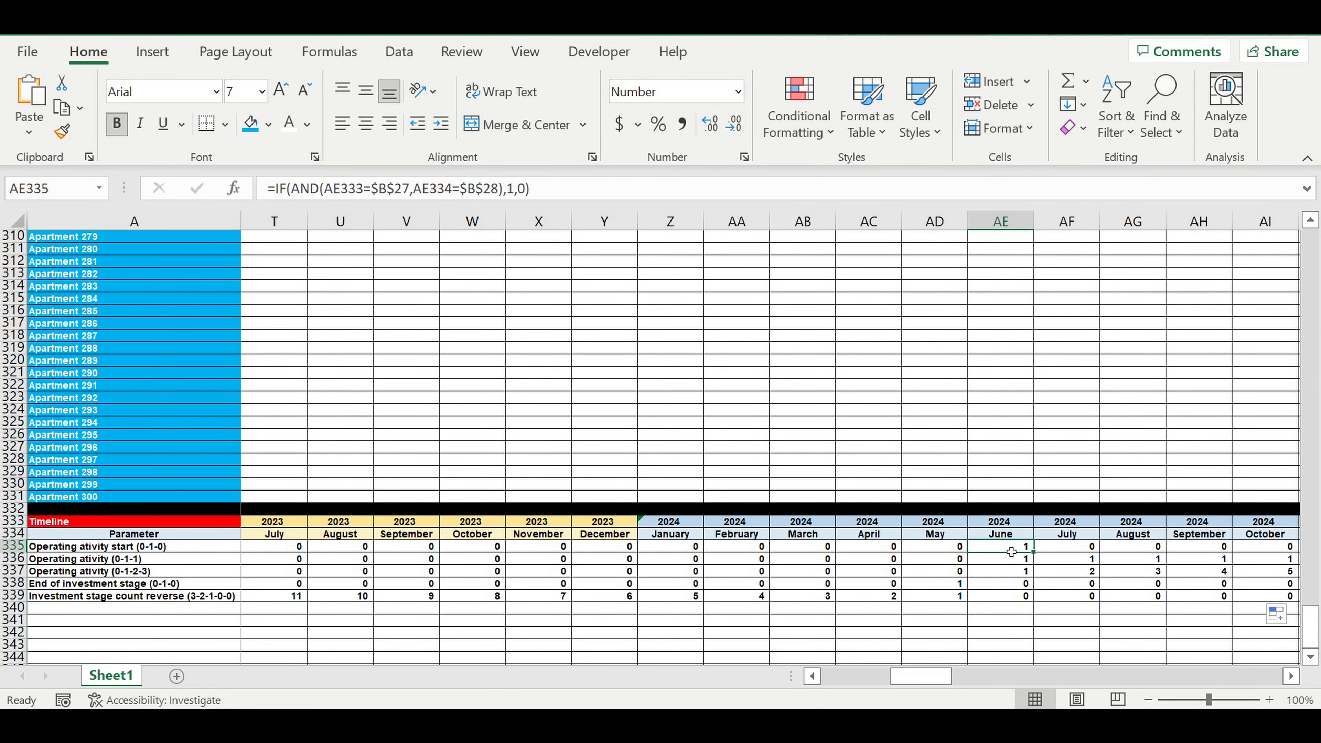
left_click(957, 587)
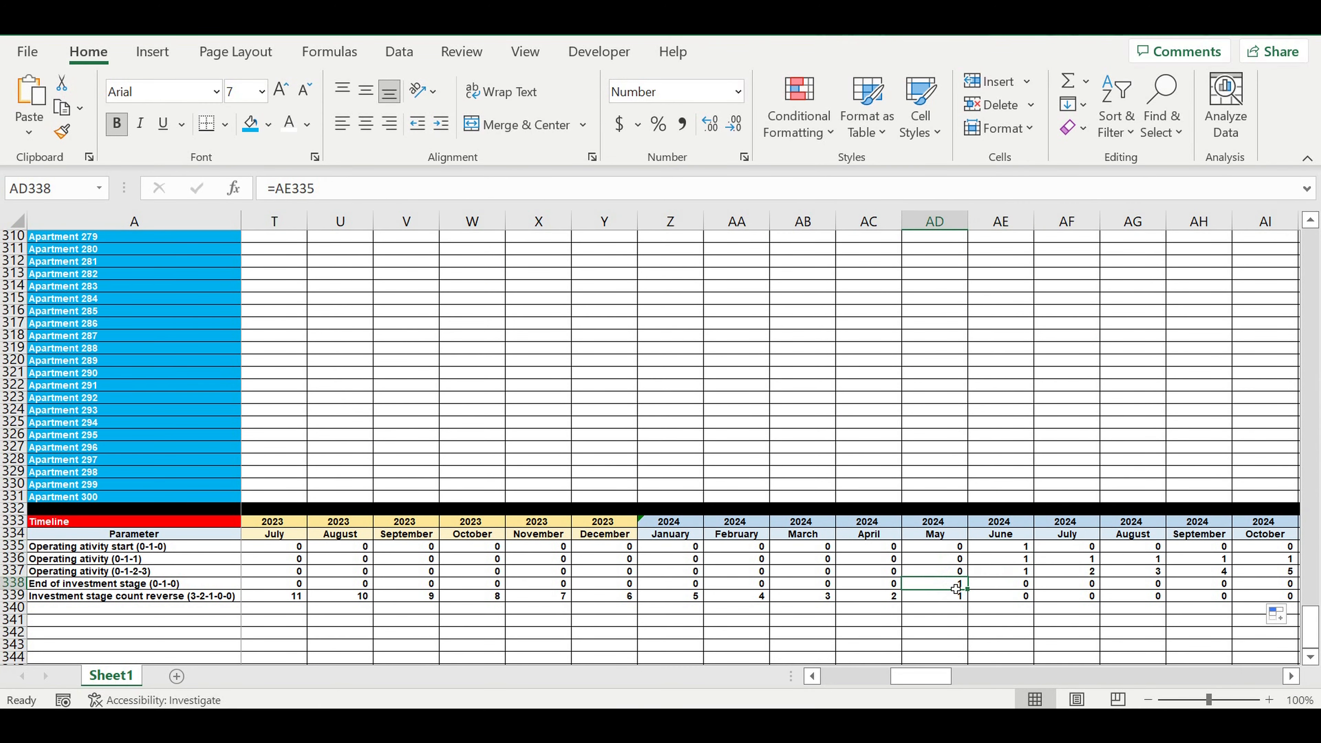
left_click(949, 599)
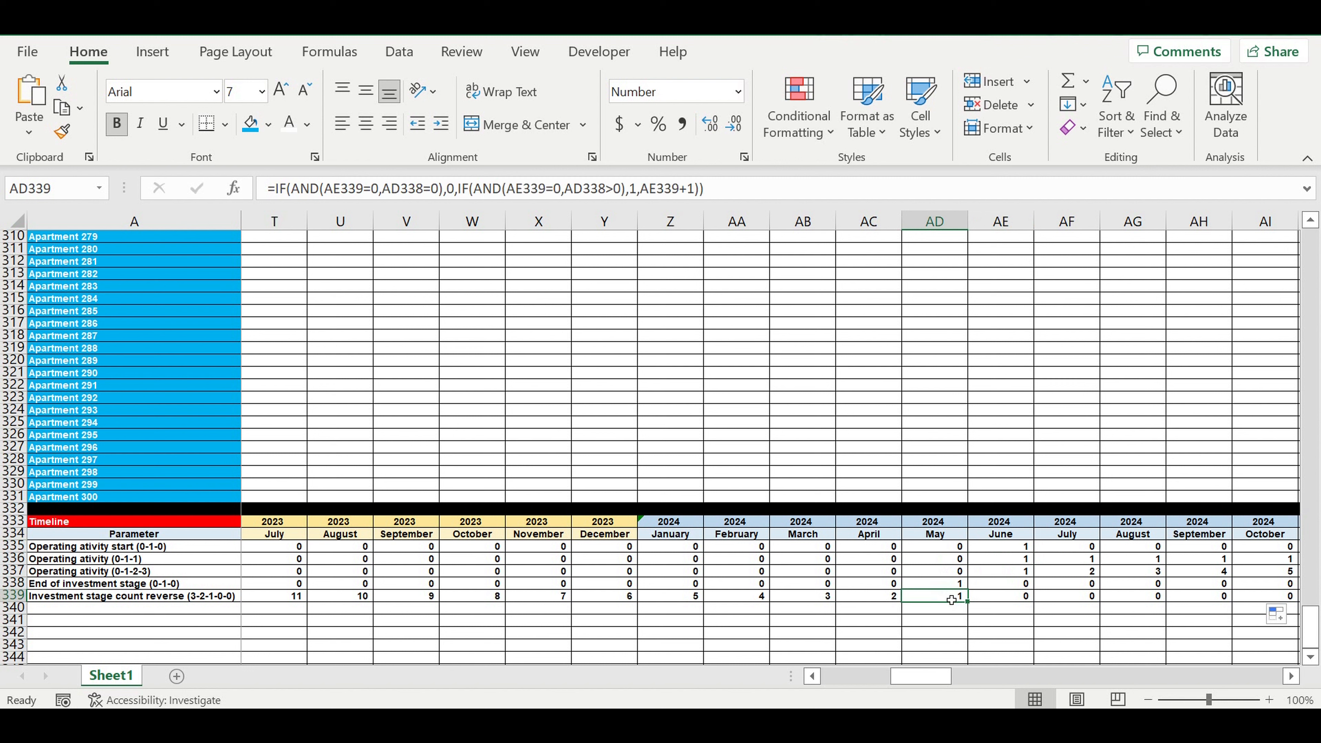
left_click_drag(951, 600, 275, 597)
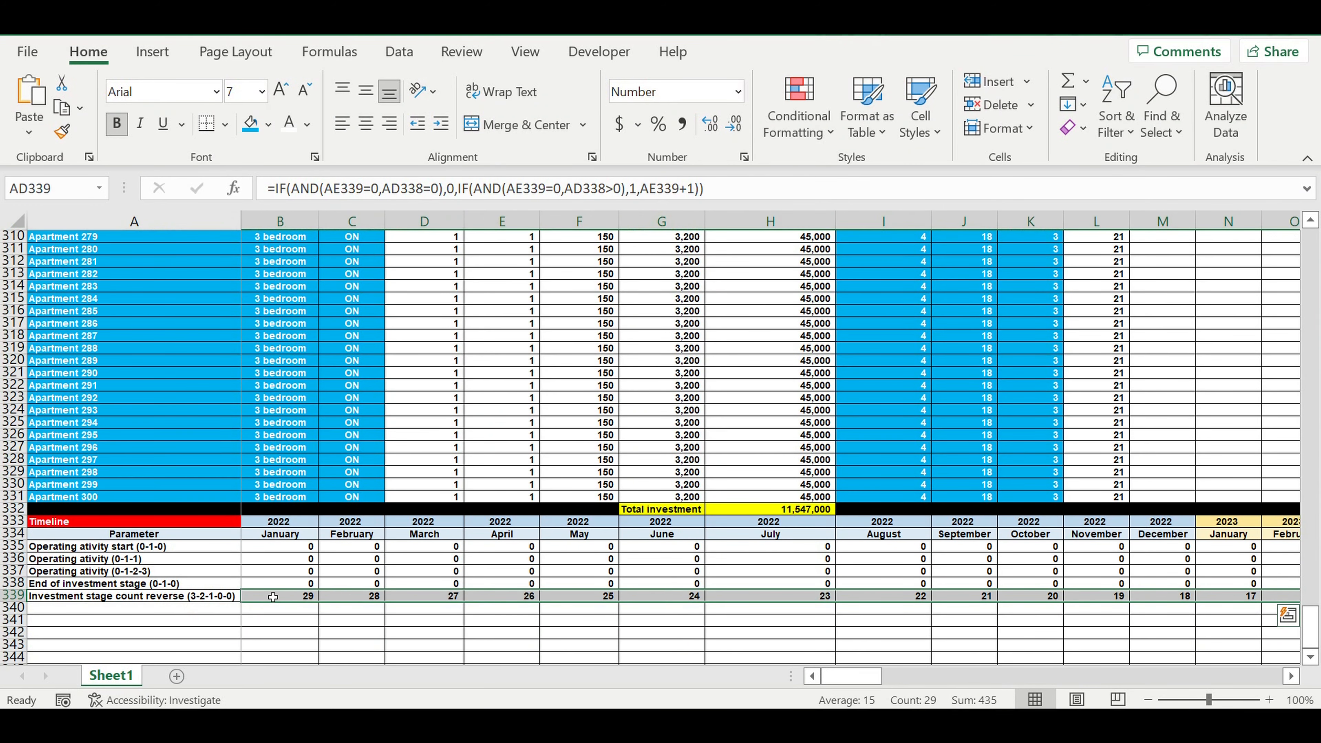
- Fill the whole of row 340 with black as a separator below the timeline rows
left_click(14, 608)
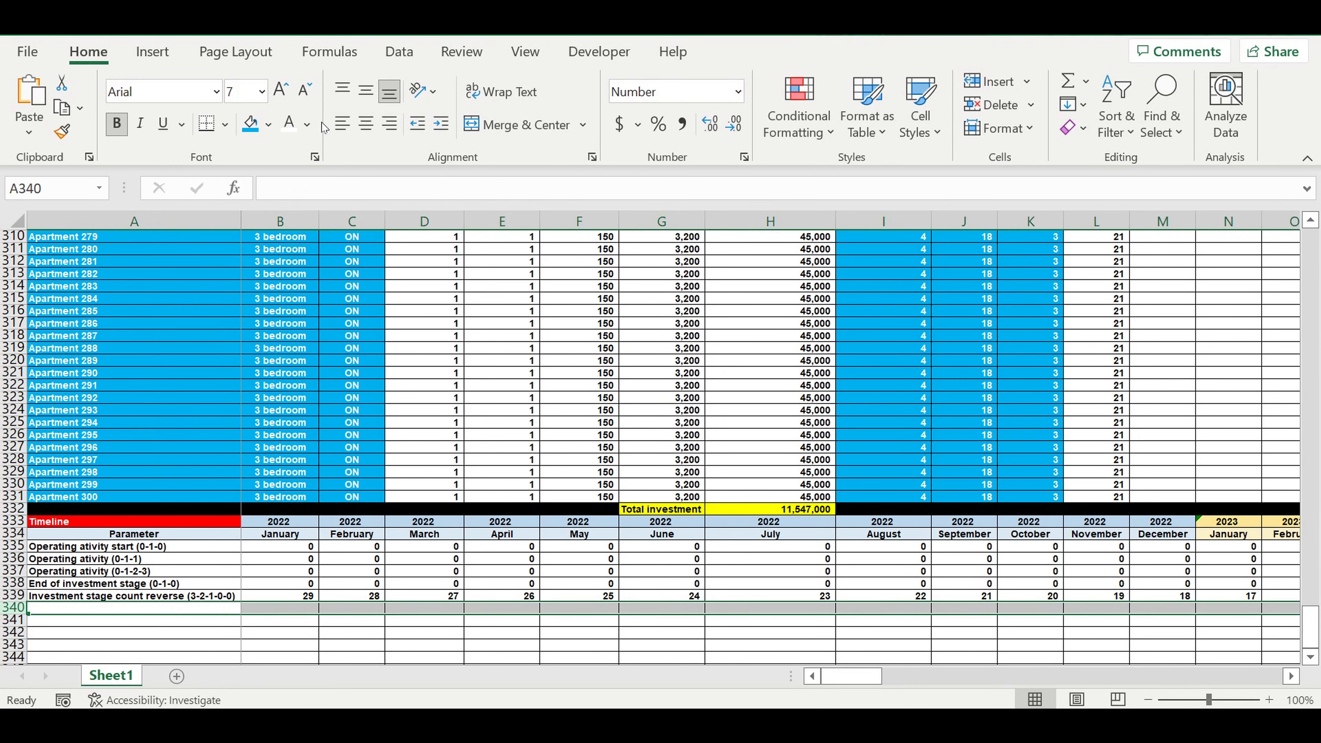
left_click(269, 124)
left_click(267, 177)
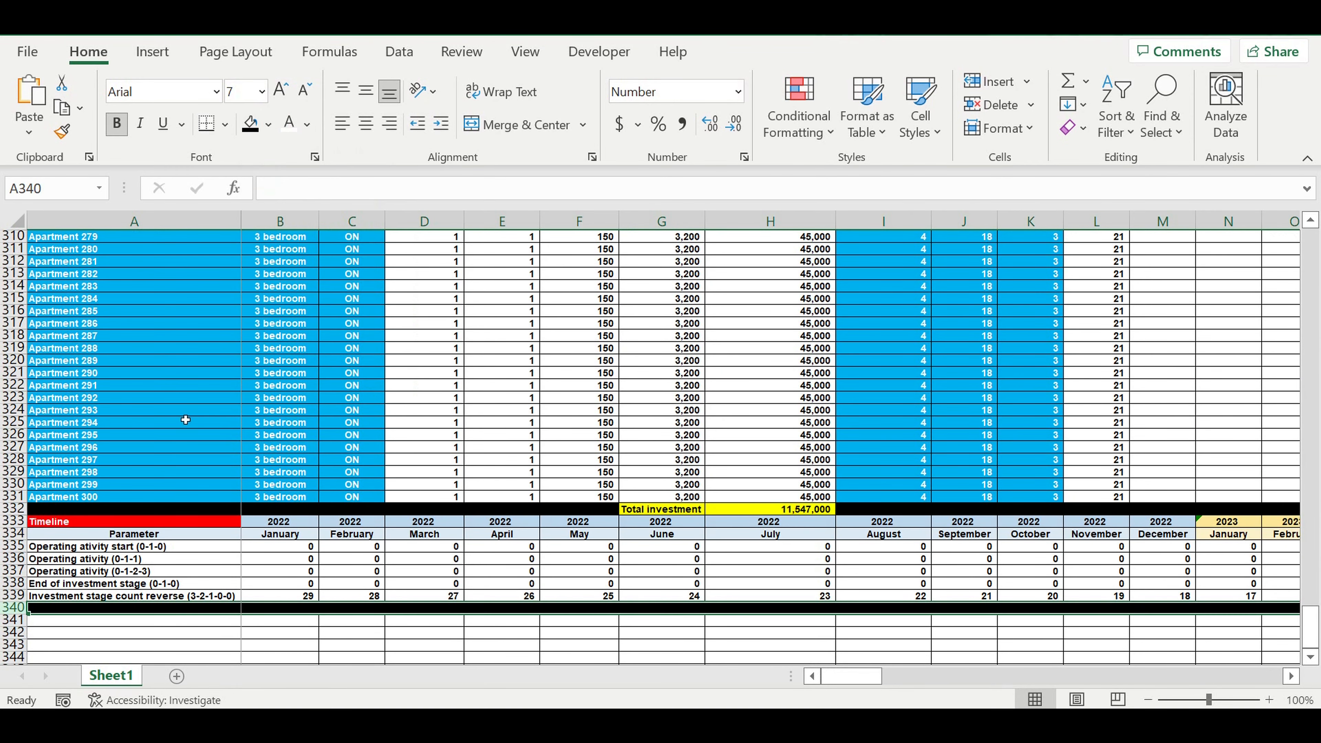
- Indent the timeline labels in A335:A339 by one level and autofit column A to them
left_click_drag(78, 547, 82, 600)
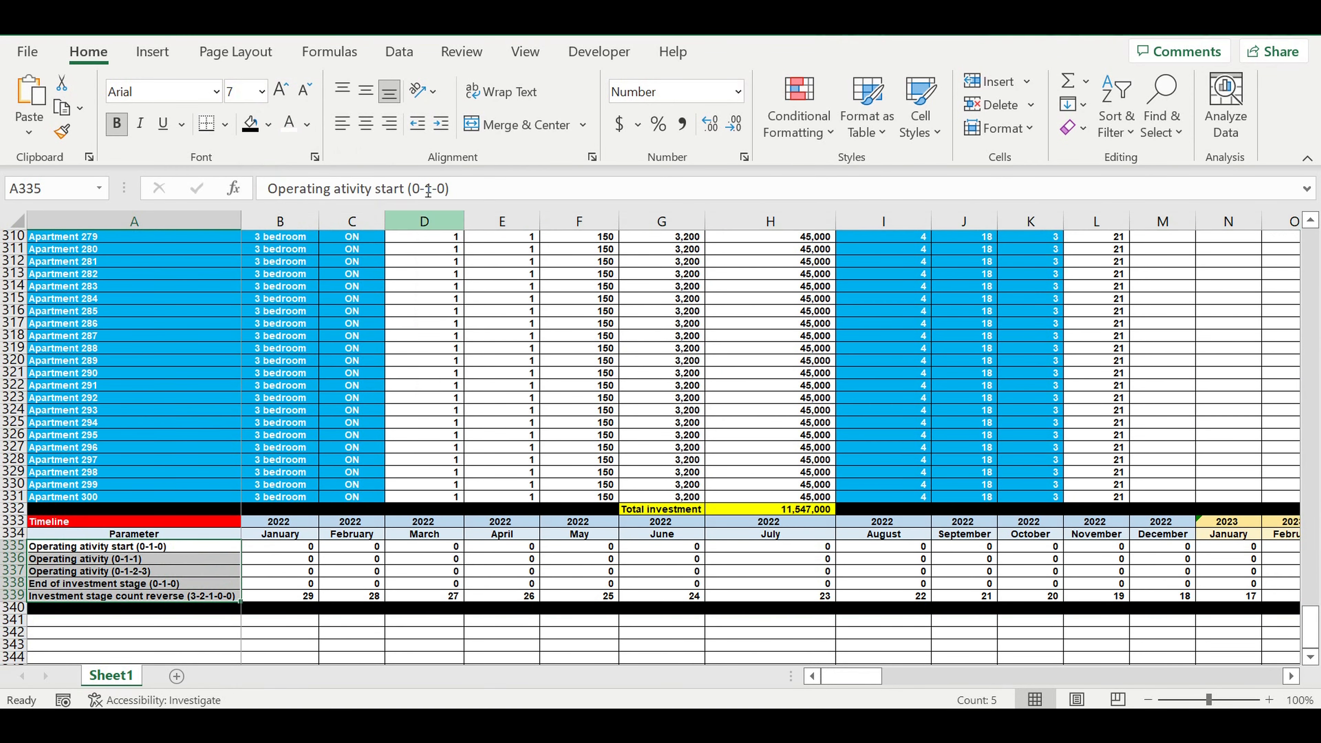
left_click(441, 124)
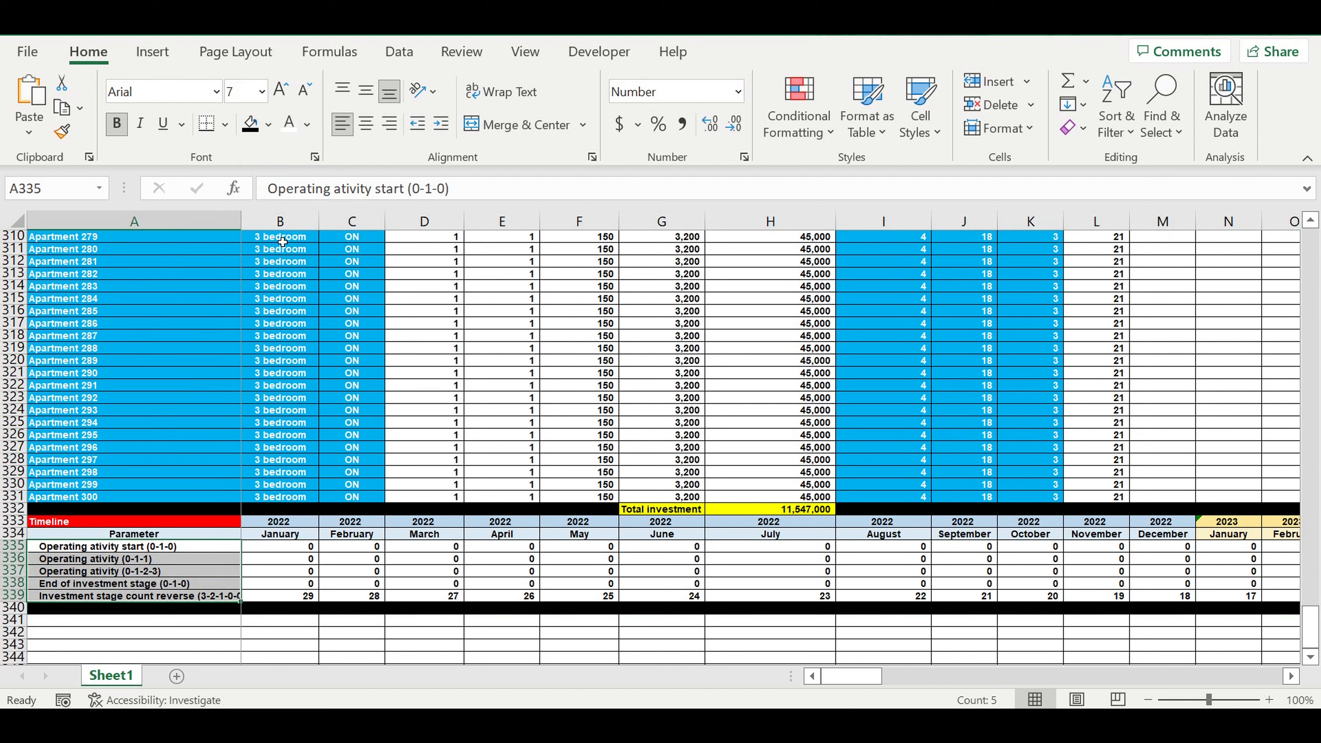
double_click(247, 231)
left_click(435, 509)
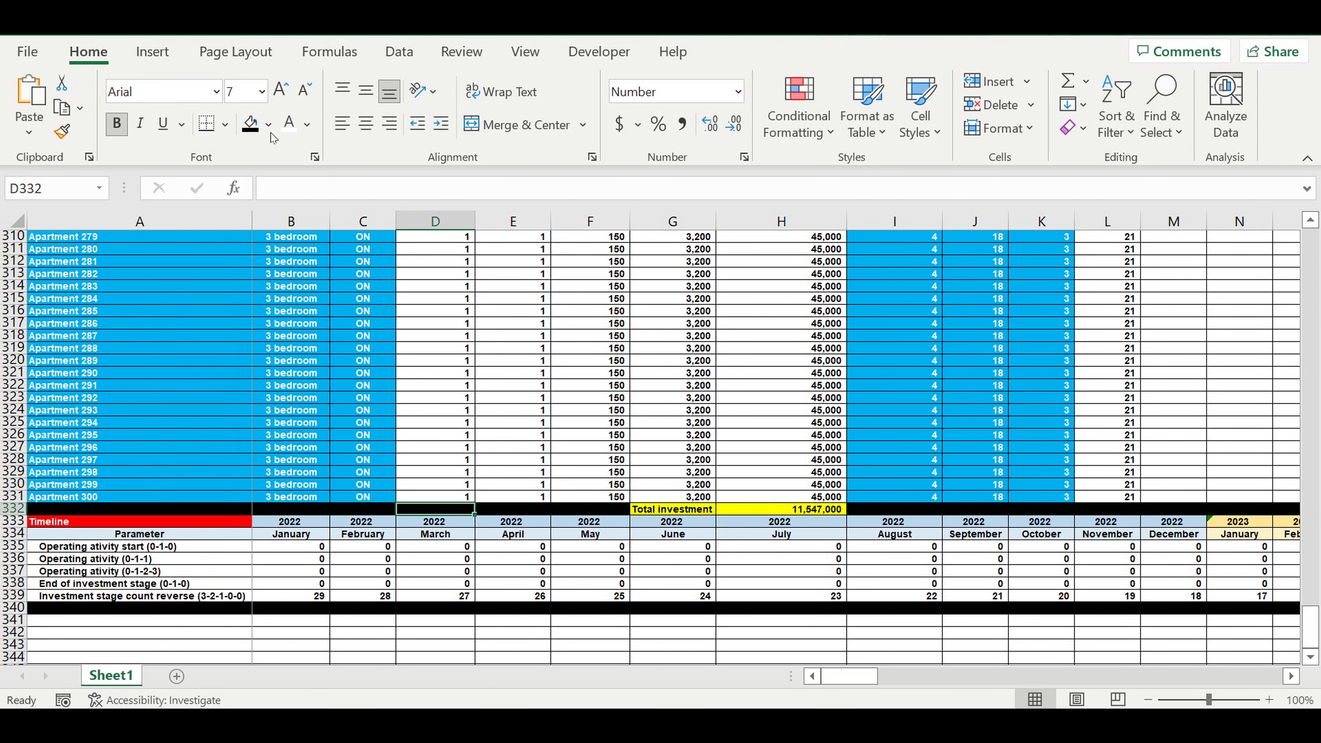